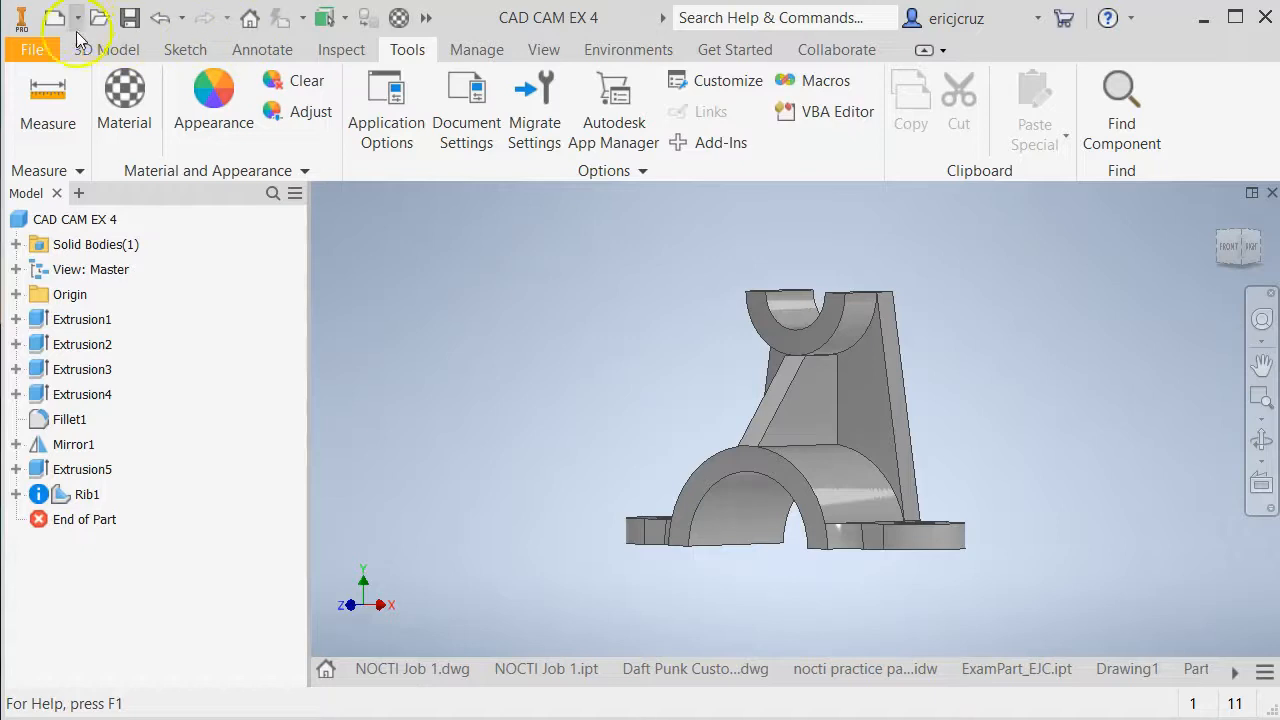
Create a new part and set its document length unit to millimeter
{"action": "left_click", "coordinate": [78, 18]}
{"action": "left_click", "coordinate": [95, 160]}
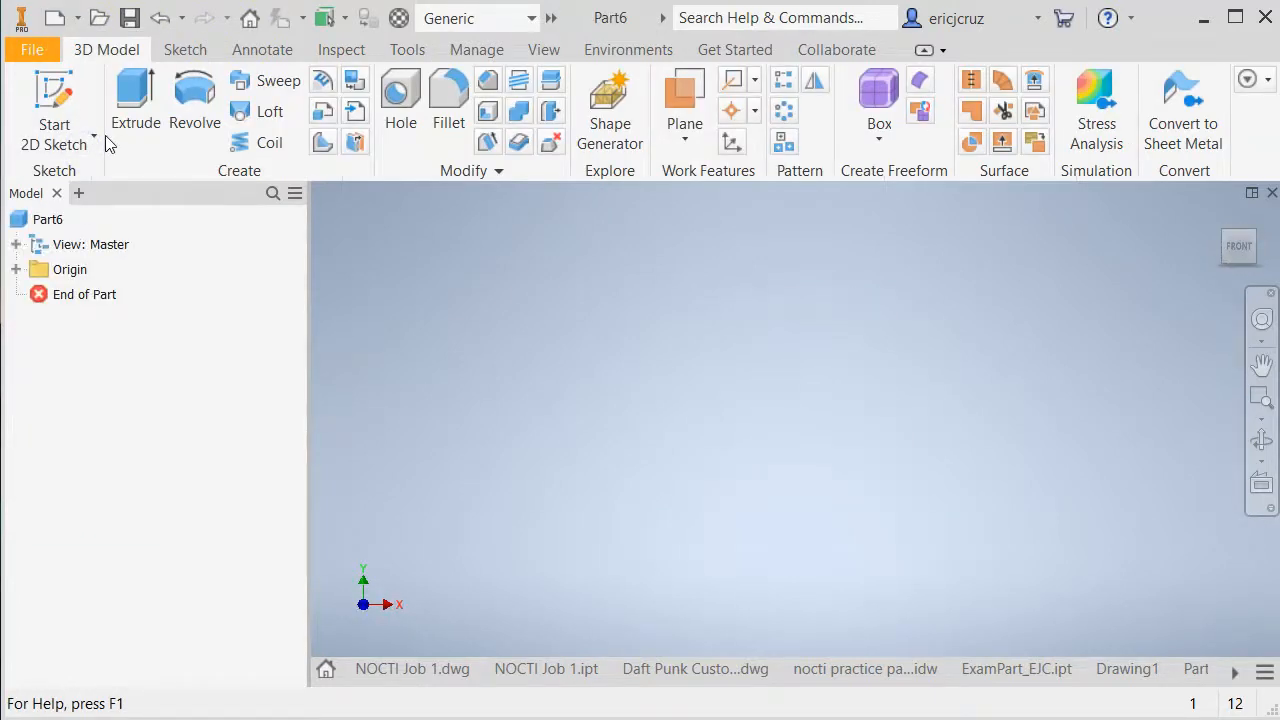
{"action": "left_click", "coordinate": [405, 50]}
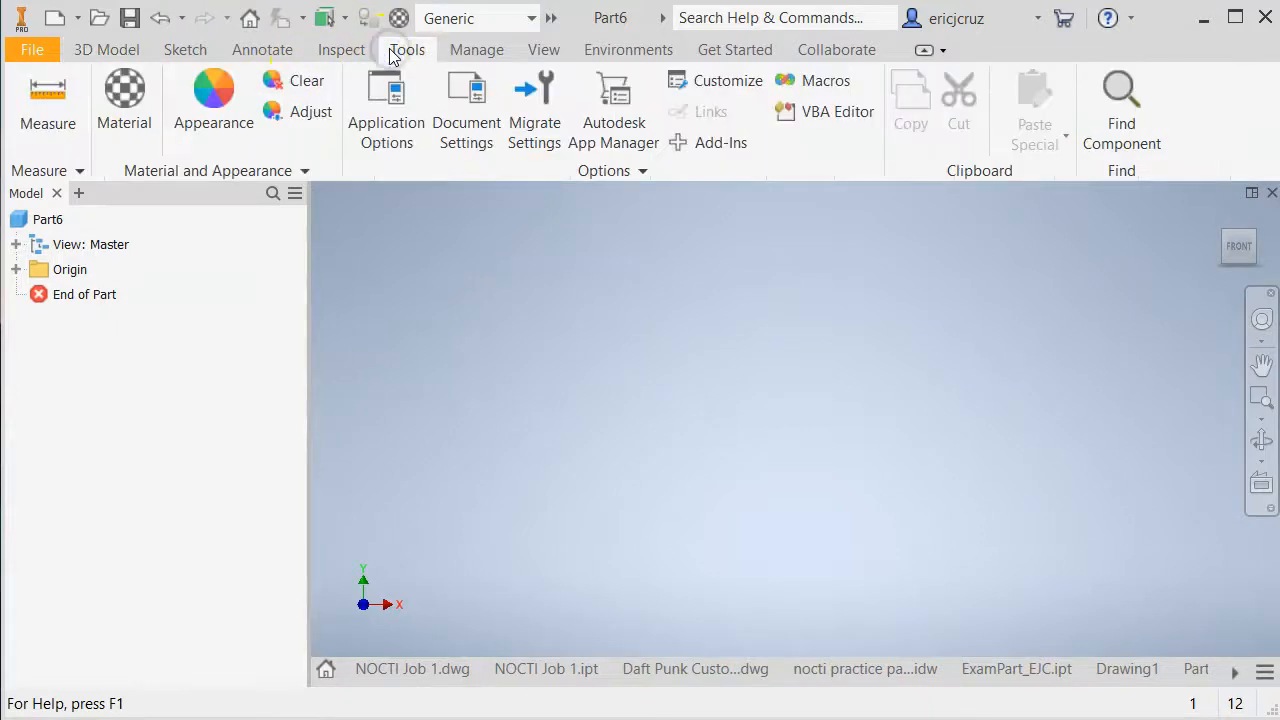
{"action": "left_click", "coordinate": [455, 92]}
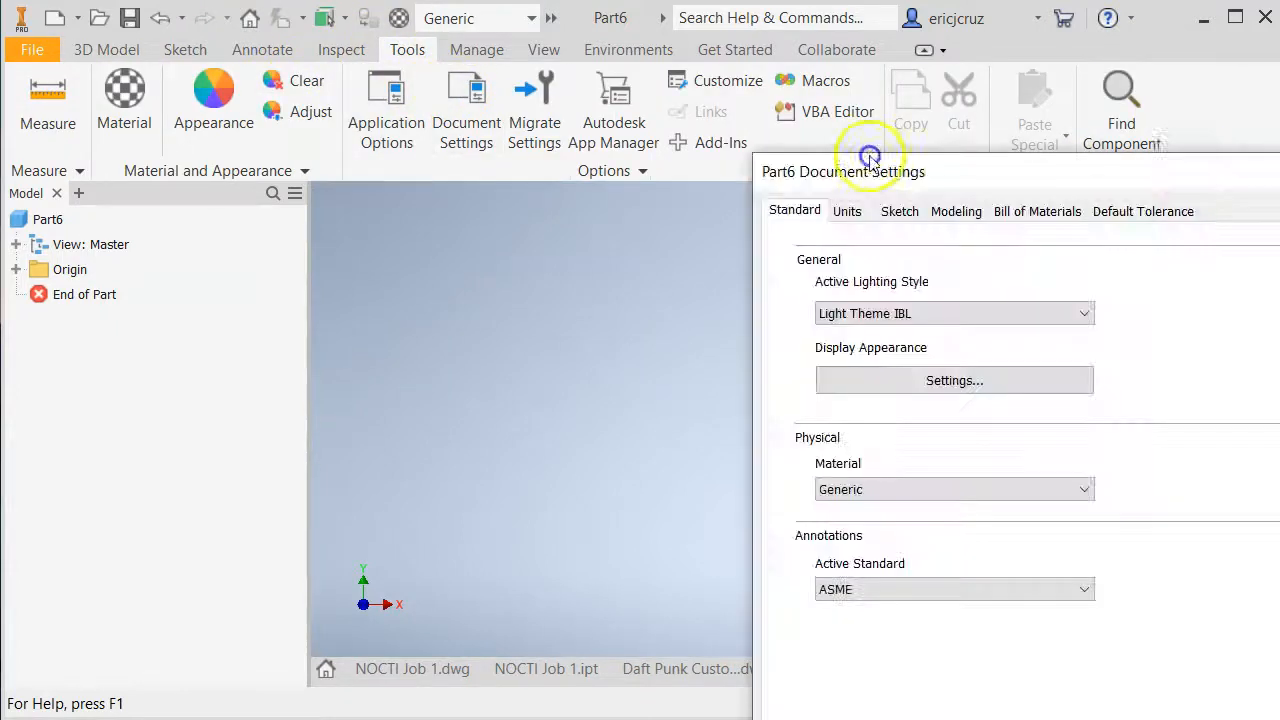
{"action": "left_click_drag", "start_coordinate": [871, 157], "coordinate": [320, 46]}
{"action": "left_click", "coordinate": [139, 92]}
{"action": "left_click", "coordinate": [149, 178]}
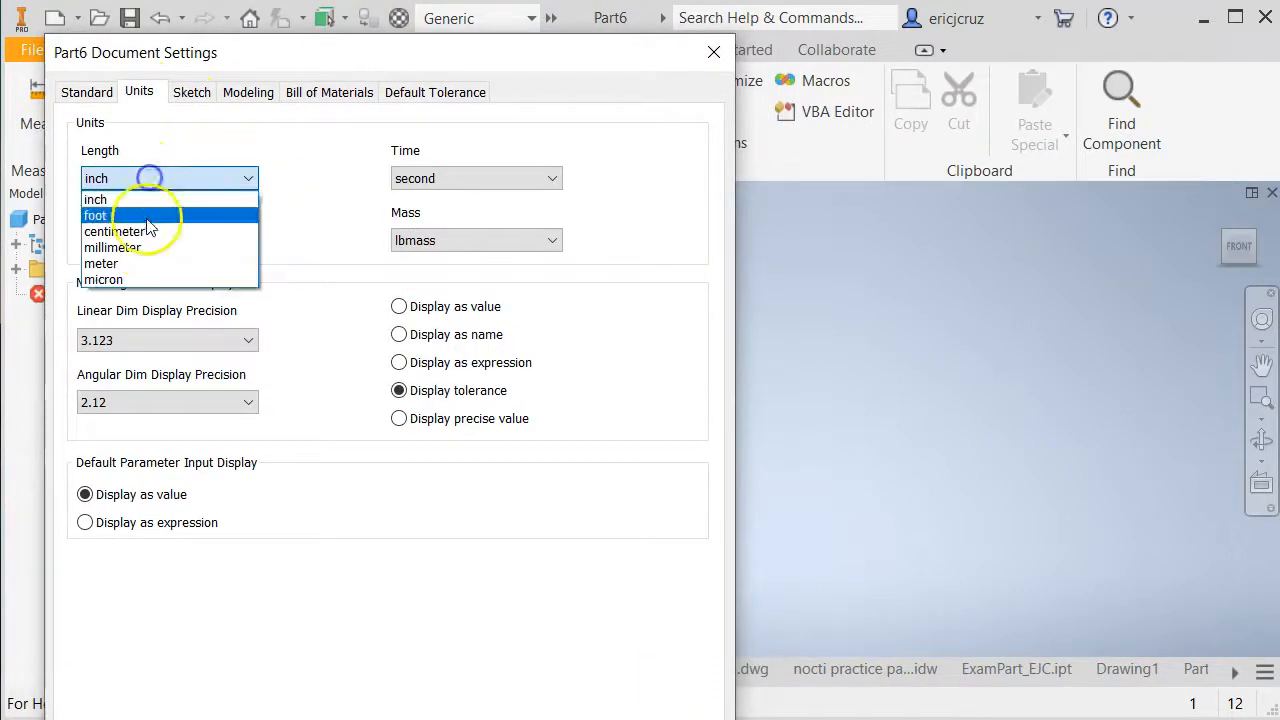
{"action": "left_click", "coordinate": [149, 246]}
{"action": "left_click_drag", "start_coordinate": [253, 70], "coordinate": [259, 2]}
{"action": "left_click", "coordinate": [693, 662]}
{"action": "left_click", "coordinate": [458, 668]}
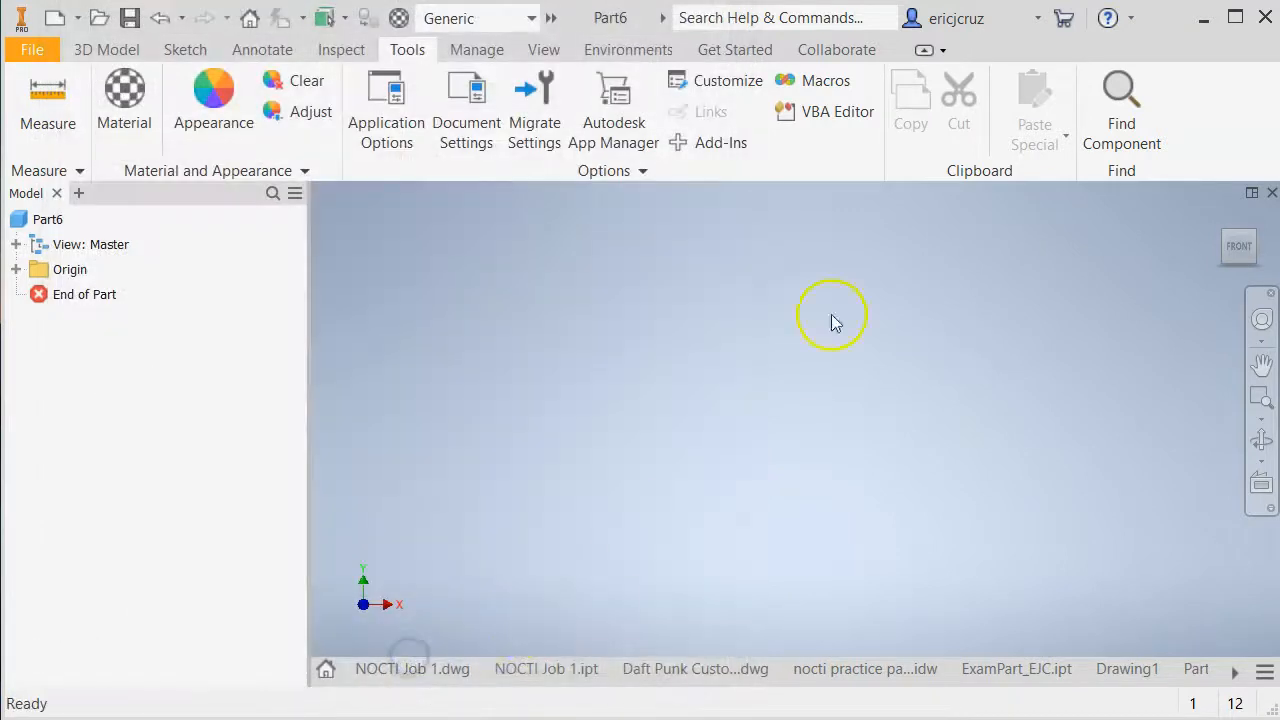
Start a 2D sketch on the XY plane of the new part
{"action": "left_click", "coordinate": [108, 50]}
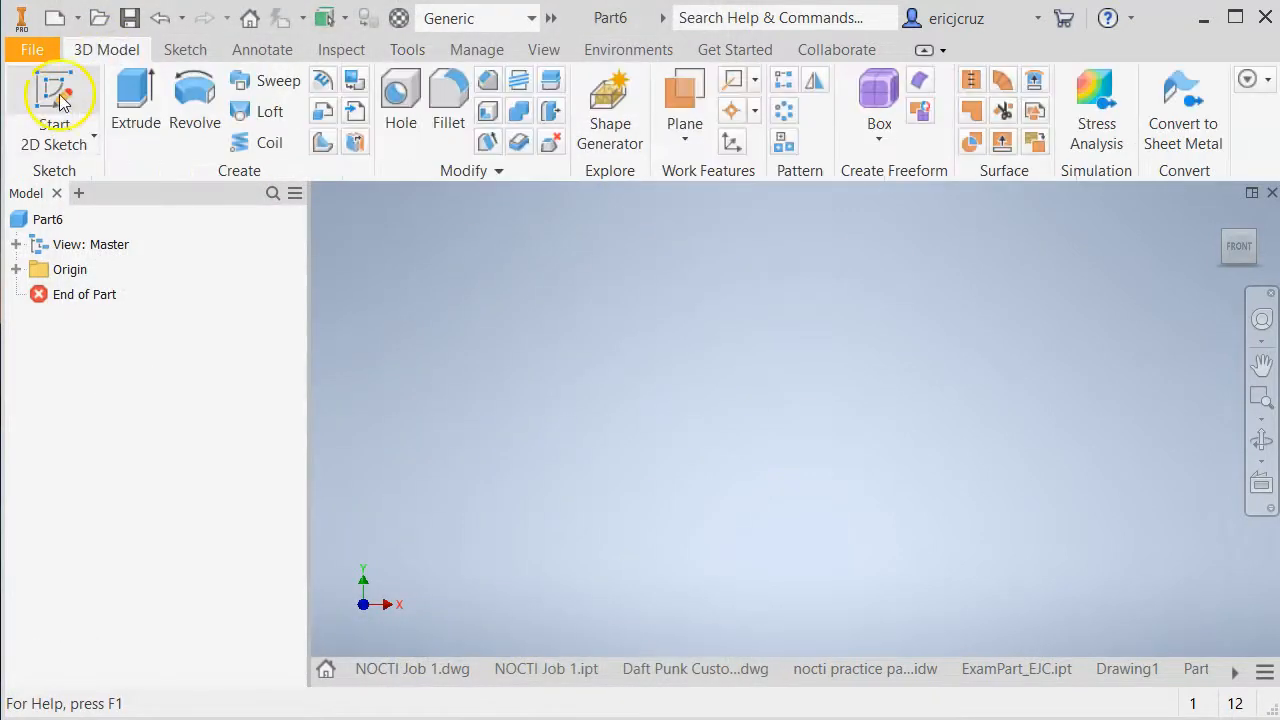
{"action": "left_click", "coordinate": [57, 98]}
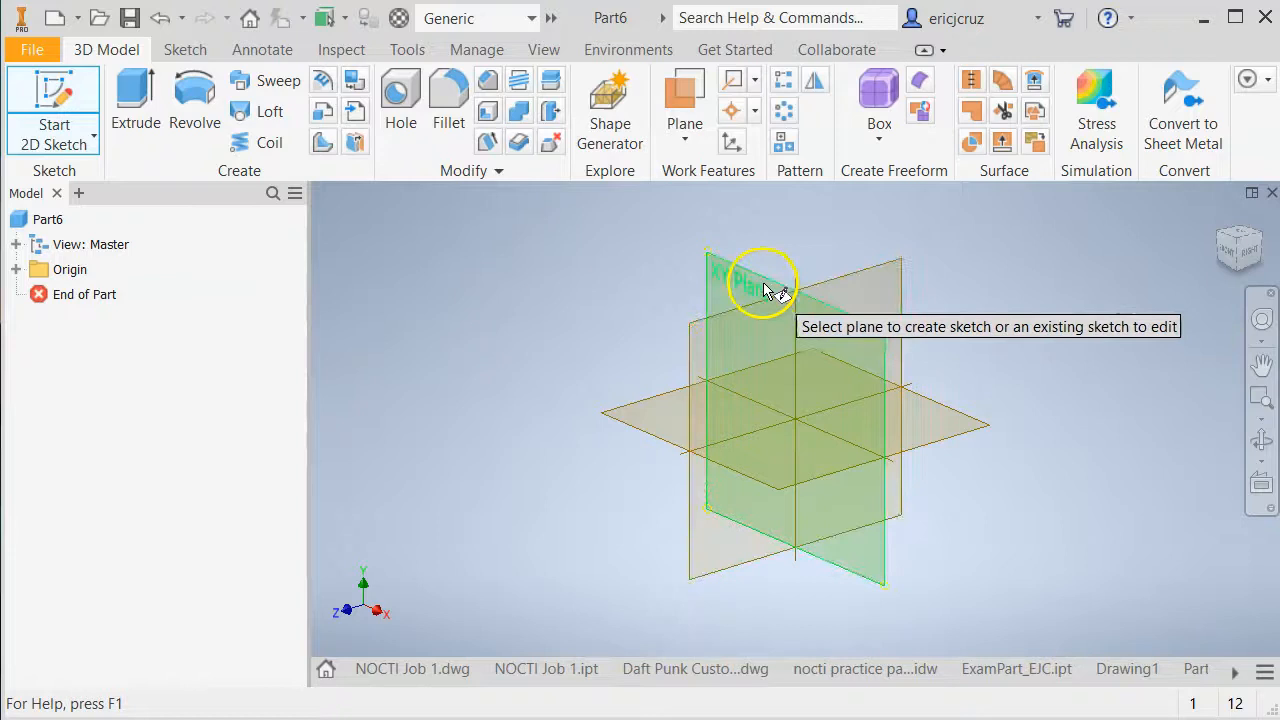
{"action": "left_click", "coordinate": [765, 290]}
{"action": "middle_click_drag", "start_coordinate": [979, 313], "coordinate": [834, 366]}
Draw a circle centred on the sketch origin, defined by a radius of 30 mm
{"action": "key", "text": "c"}
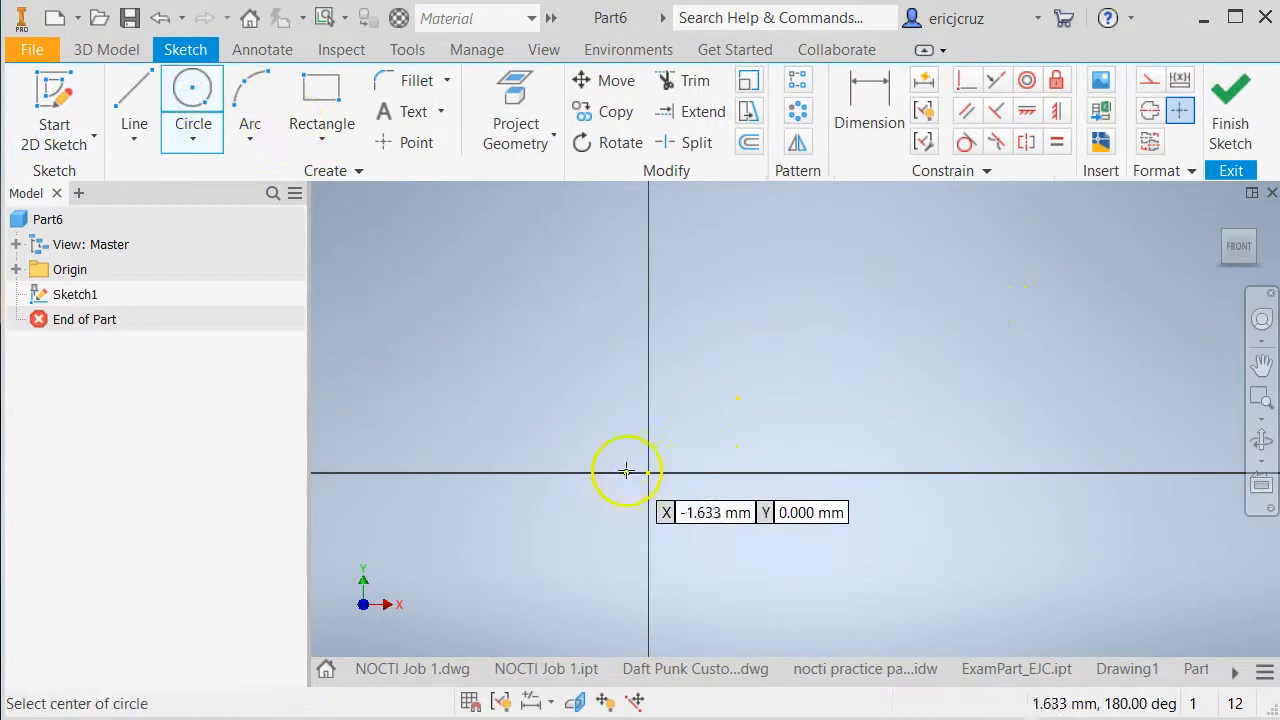
{"action": "left_click", "coordinate": [646, 471]}
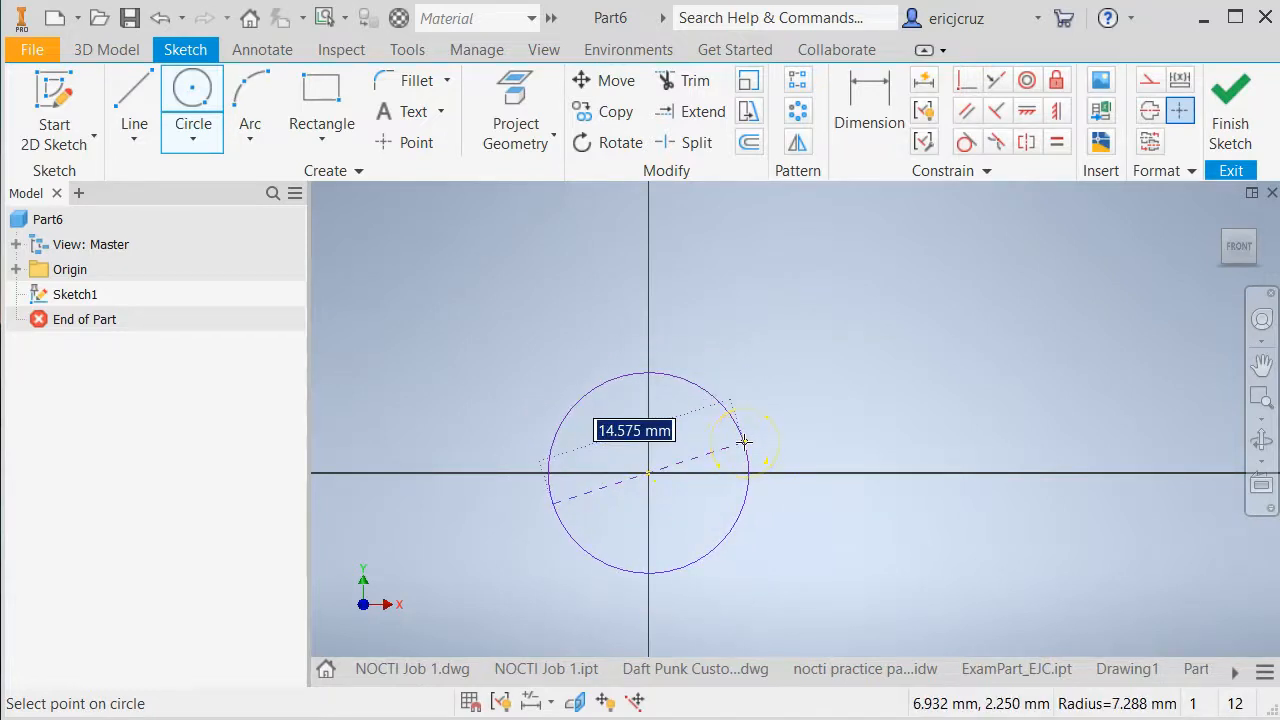
{"action": "right_click", "coordinate": [747, 427]}
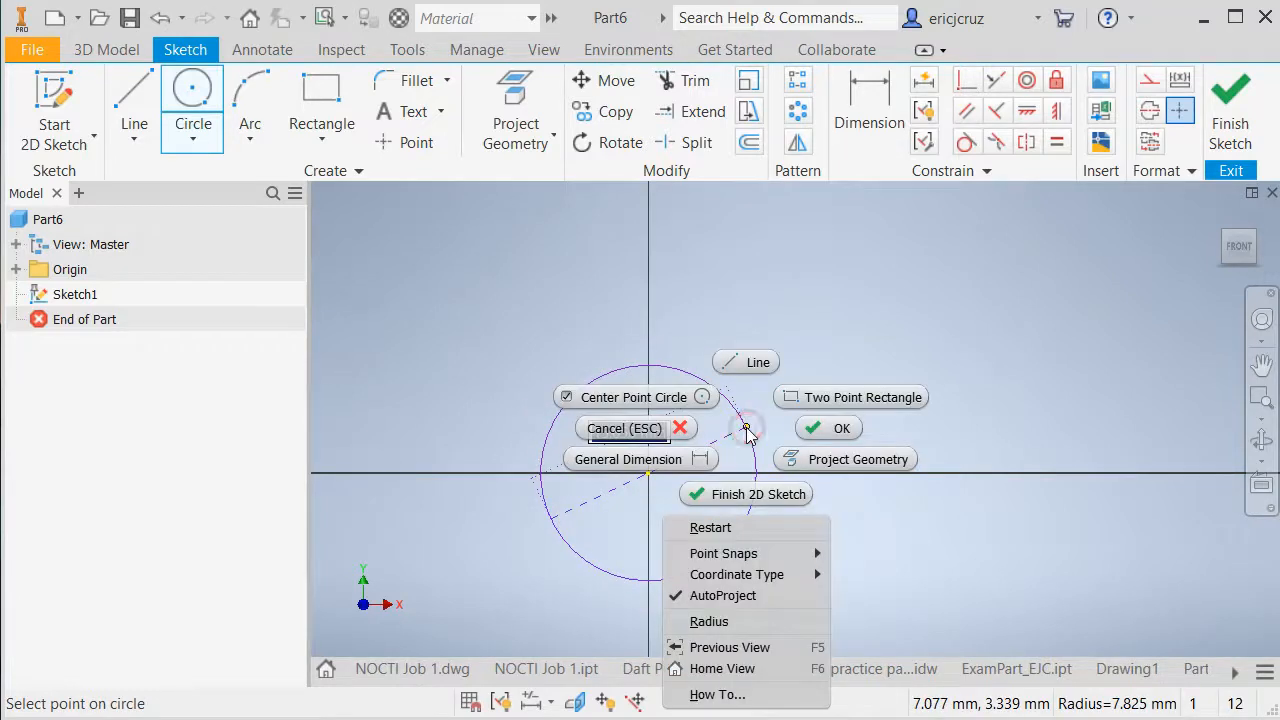
{"action": "left_click", "coordinate": [753, 619]}
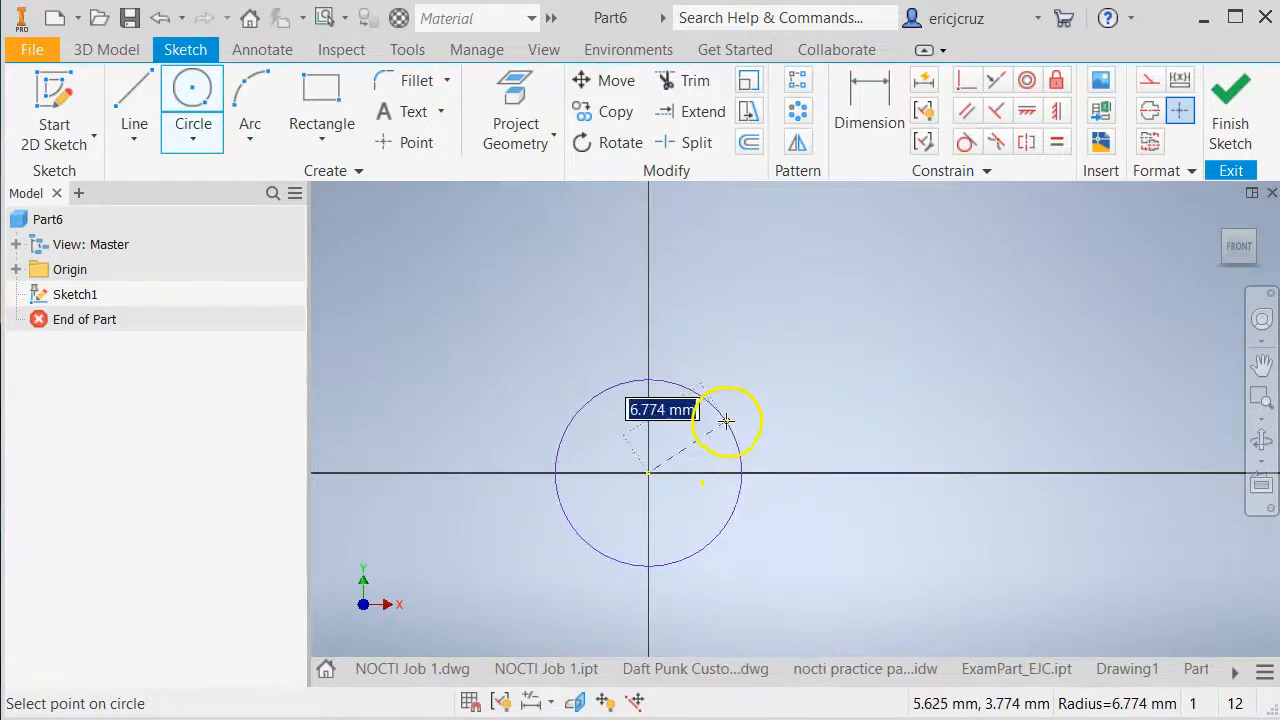
{"action": "type", "text": "30"}
{"action": "key", "text": "Return"}
{"action": "scroll", "coordinate": [747, 422], "scroll_direction": "up", "scroll_amount": 5}
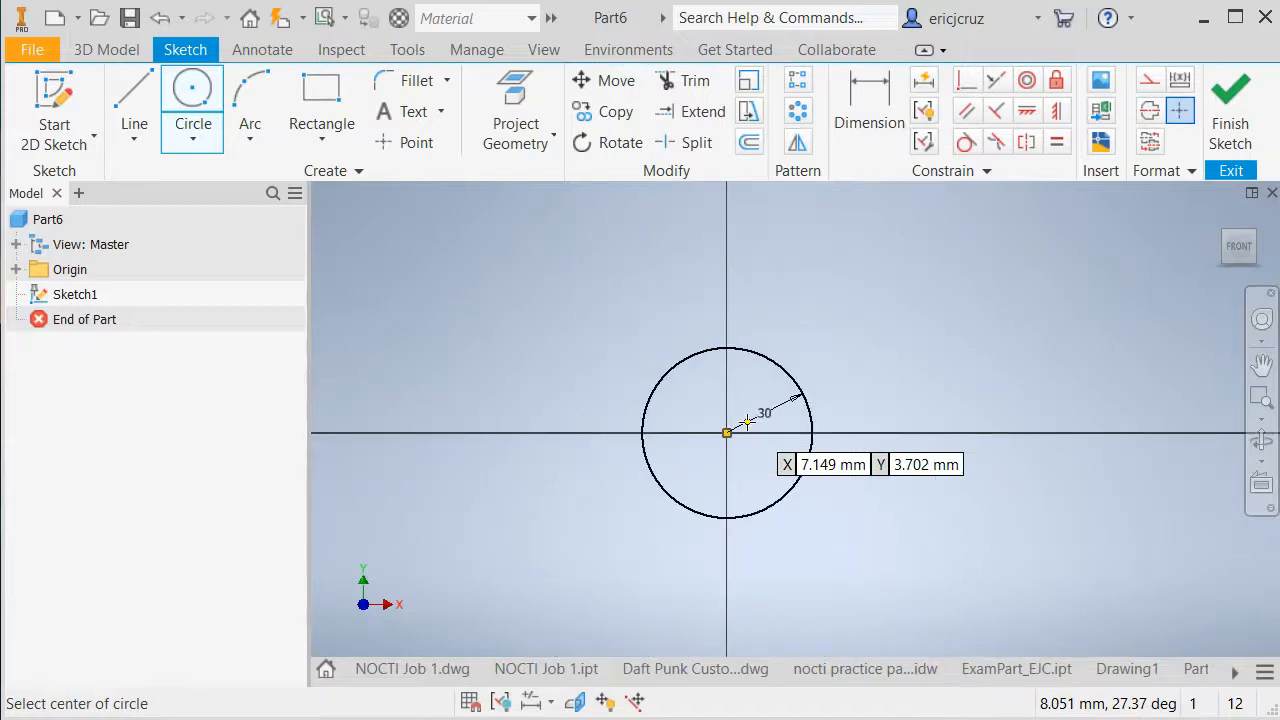
{"action": "scroll", "coordinate": [747, 422], "scroll_direction": "down", "scroll_amount": 3}
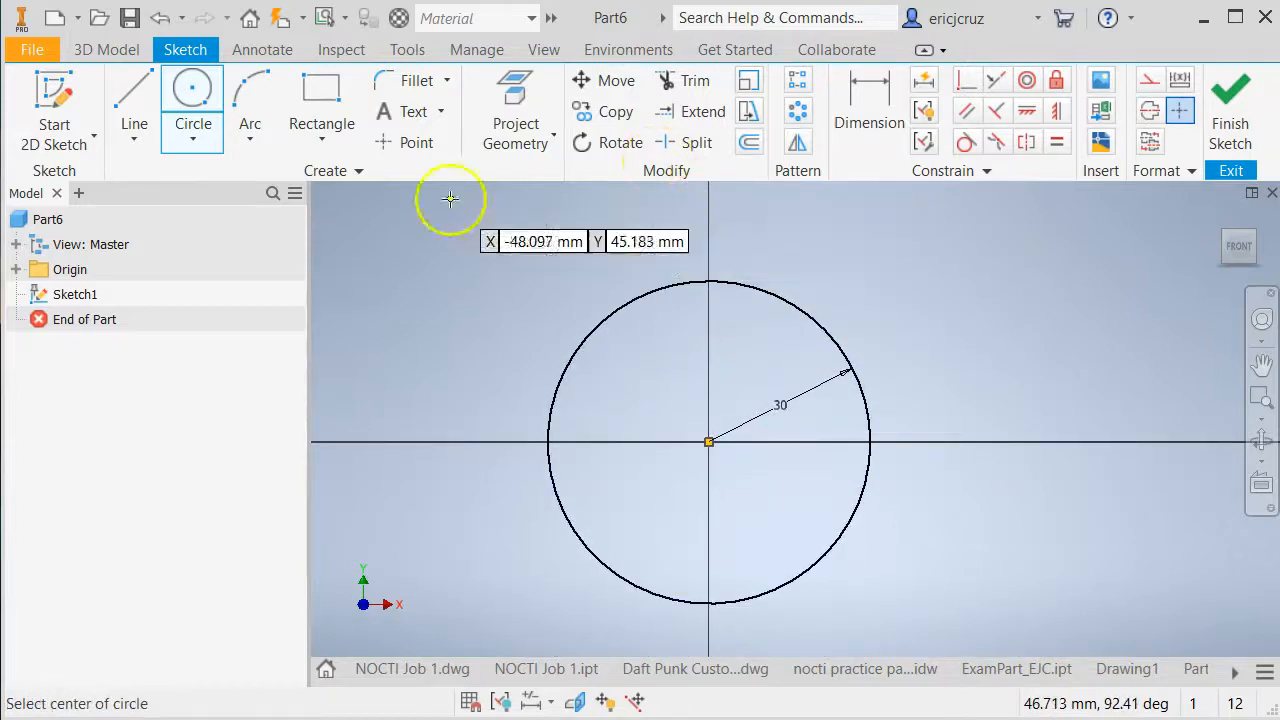
Offset the 30 mm radius circle outward by 10 mm
{"action": "left_click", "coordinate": [750, 143]}
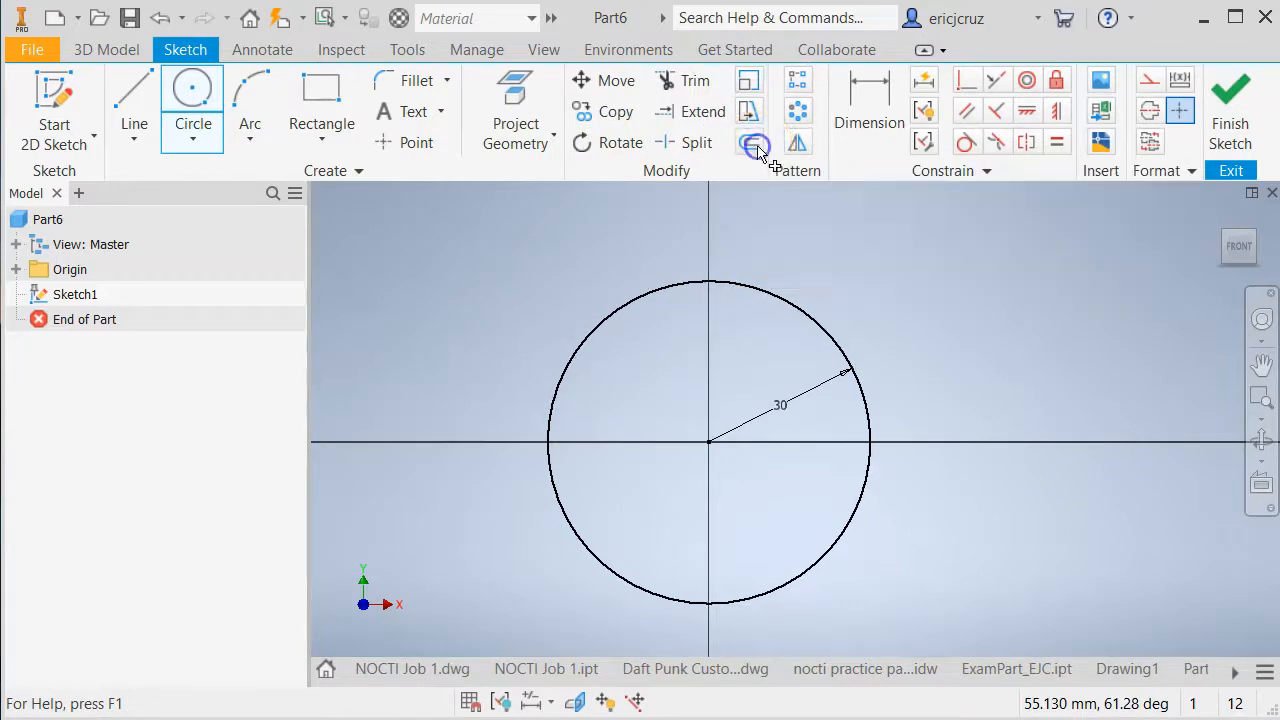
{"action": "left_click", "coordinate": [794, 307]}
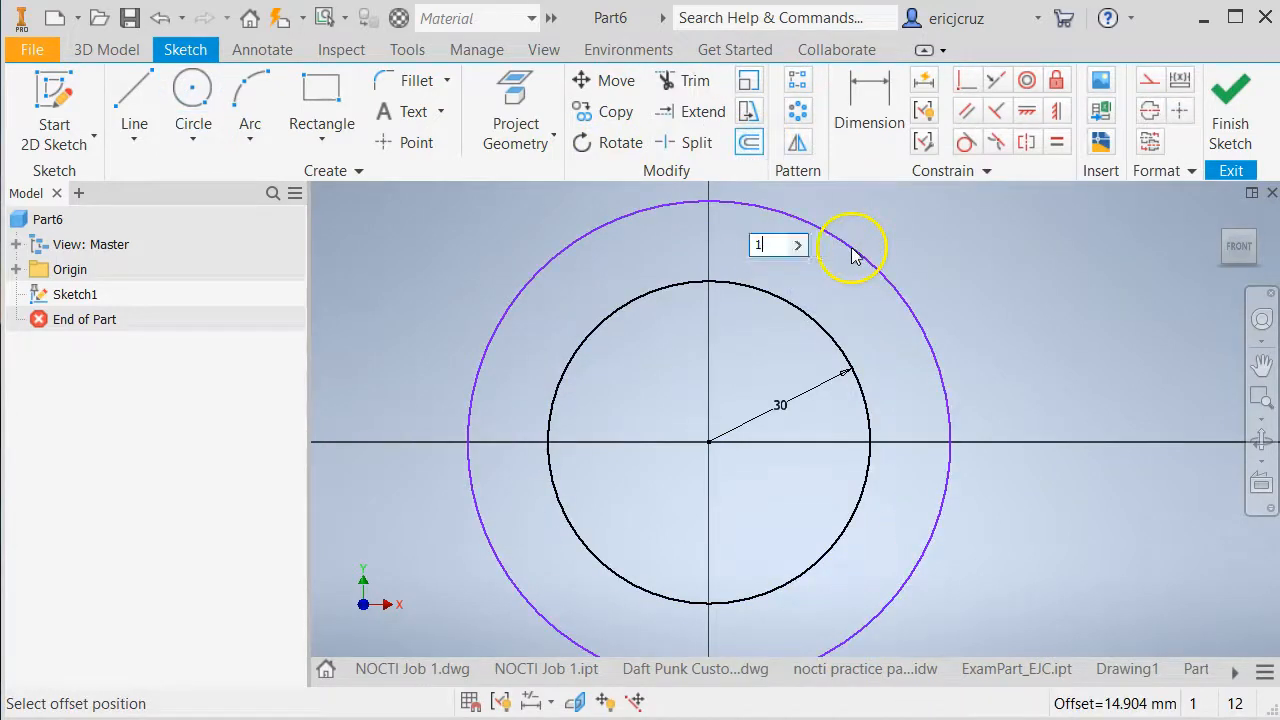
{"action": "type", "text": "10"}
{"action": "key", "text": "Return"}
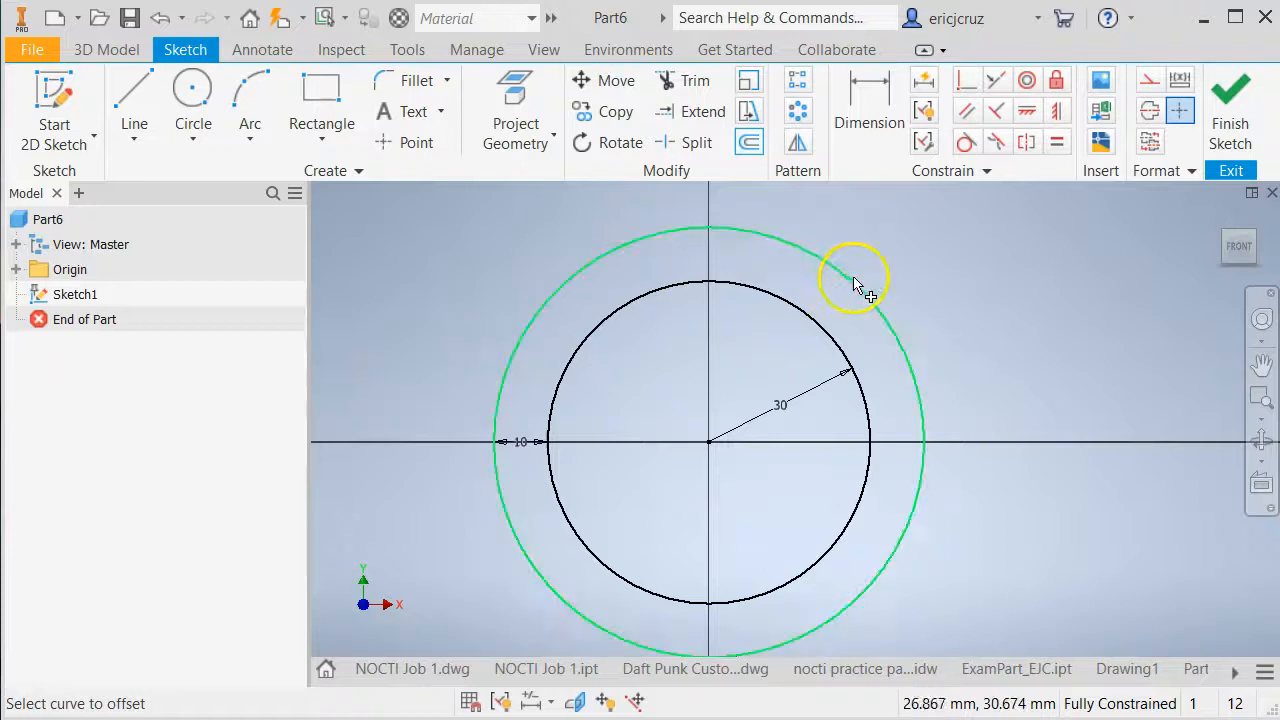
Draw a horizontal line along the X axis through the origin, extending past both sides of the outer circle
{"action": "left_click", "coordinate": [134, 100]}
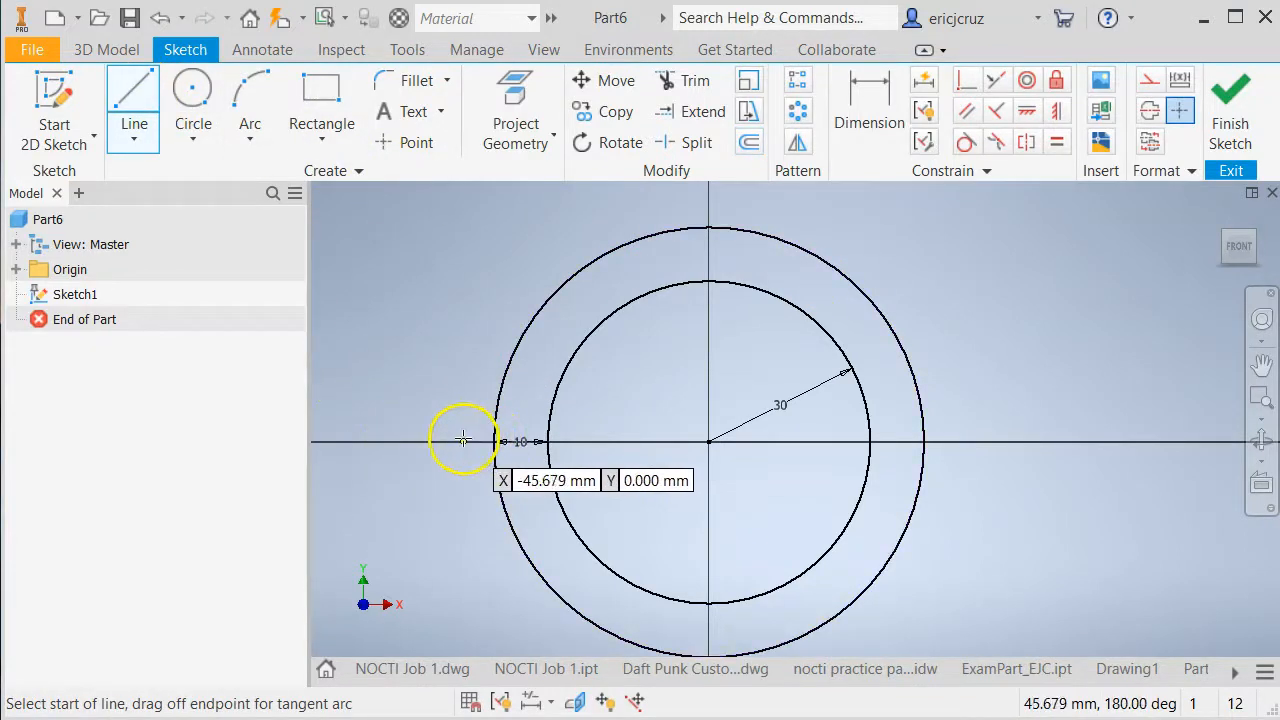
{"action": "left_click", "coordinate": [459, 440]}
{"action": "left_click", "coordinate": [990, 441]}
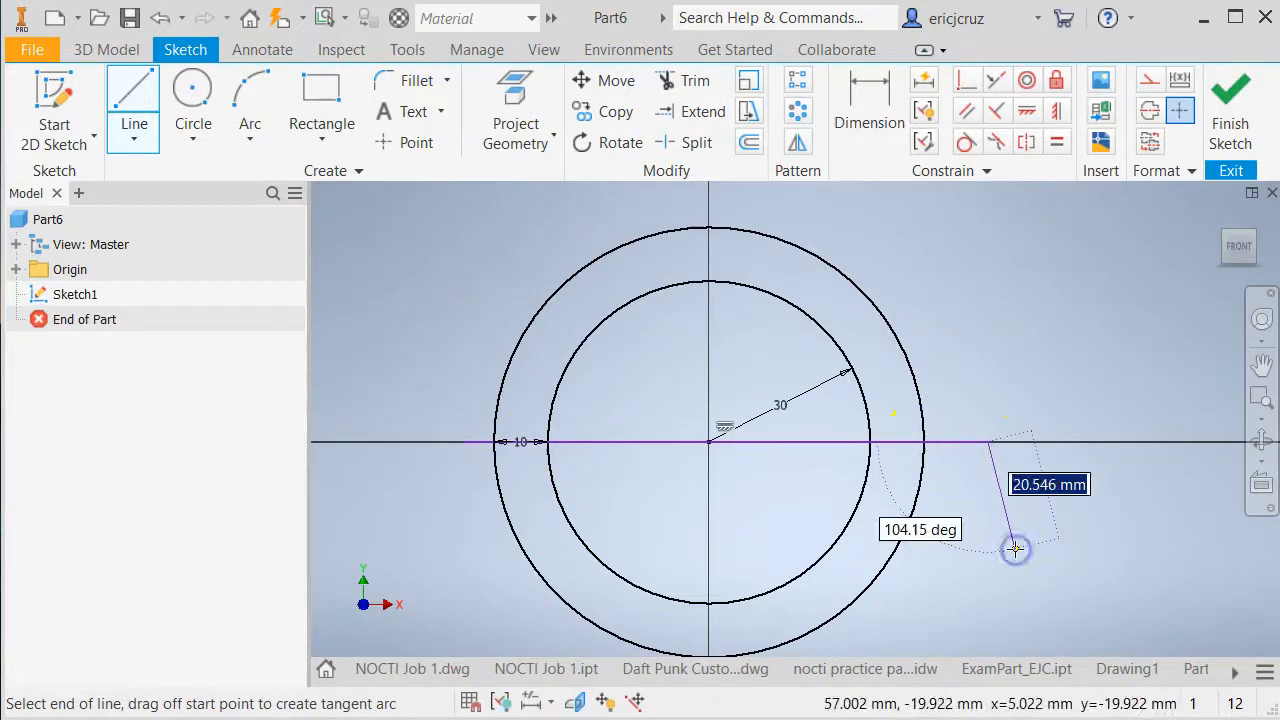
{"action": "key", "text": "Escape"}
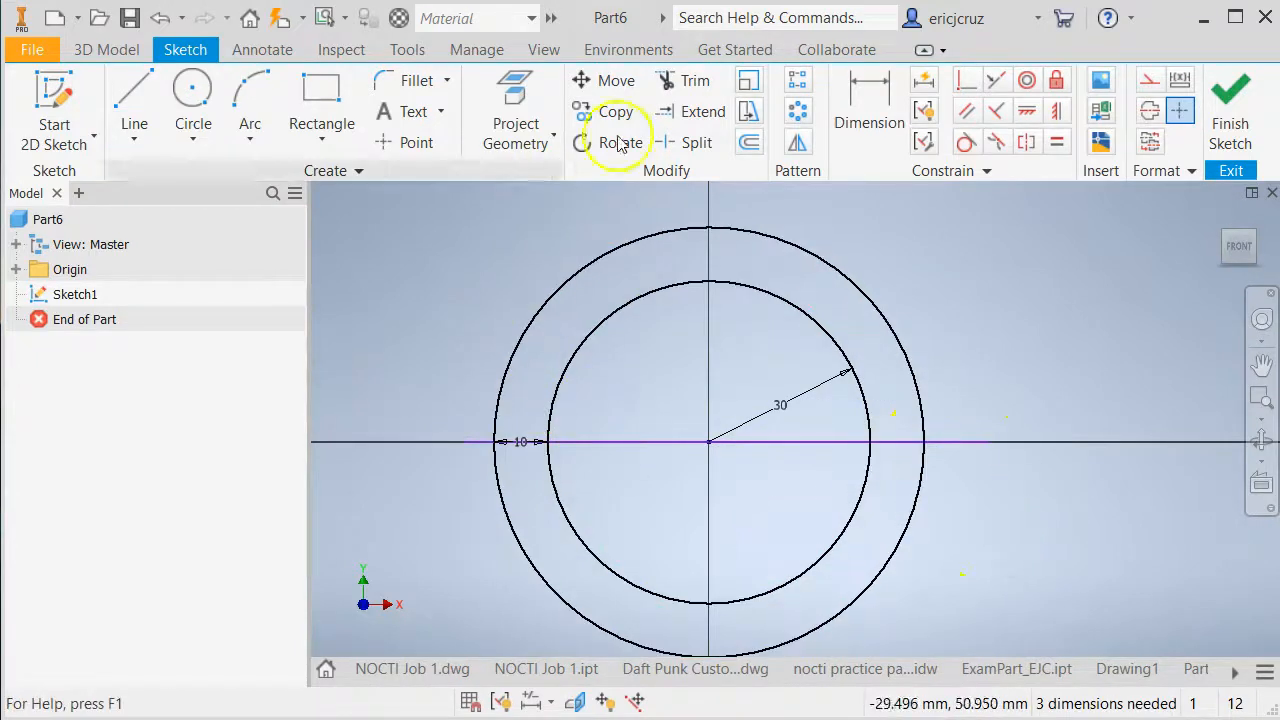
Trim the circles' lower halves and the line outside the ring to leave a closed half-ring profile, and finish the sketch
{"action": "left_click", "coordinate": [694, 80]}
{"action": "left_click", "coordinate": [560, 603]}
{"action": "left_click", "coordinate": [795, 422]}
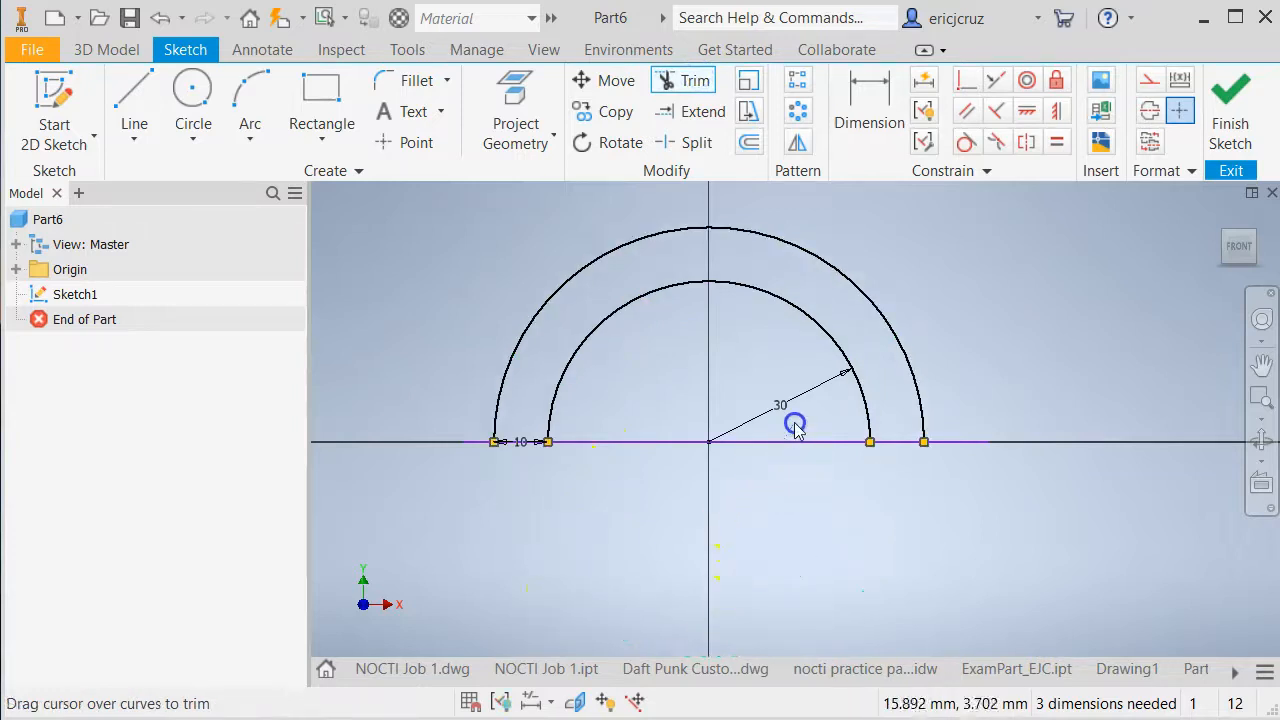
{"action": "left_click", "coordinate": [793, 446]}
{"action": "left_click", "coordinate": [966, 420]}
{"action": "left_click", "coordinate": [510, 460]}
{"action": "left_click", "coordinate": [476, 442]}
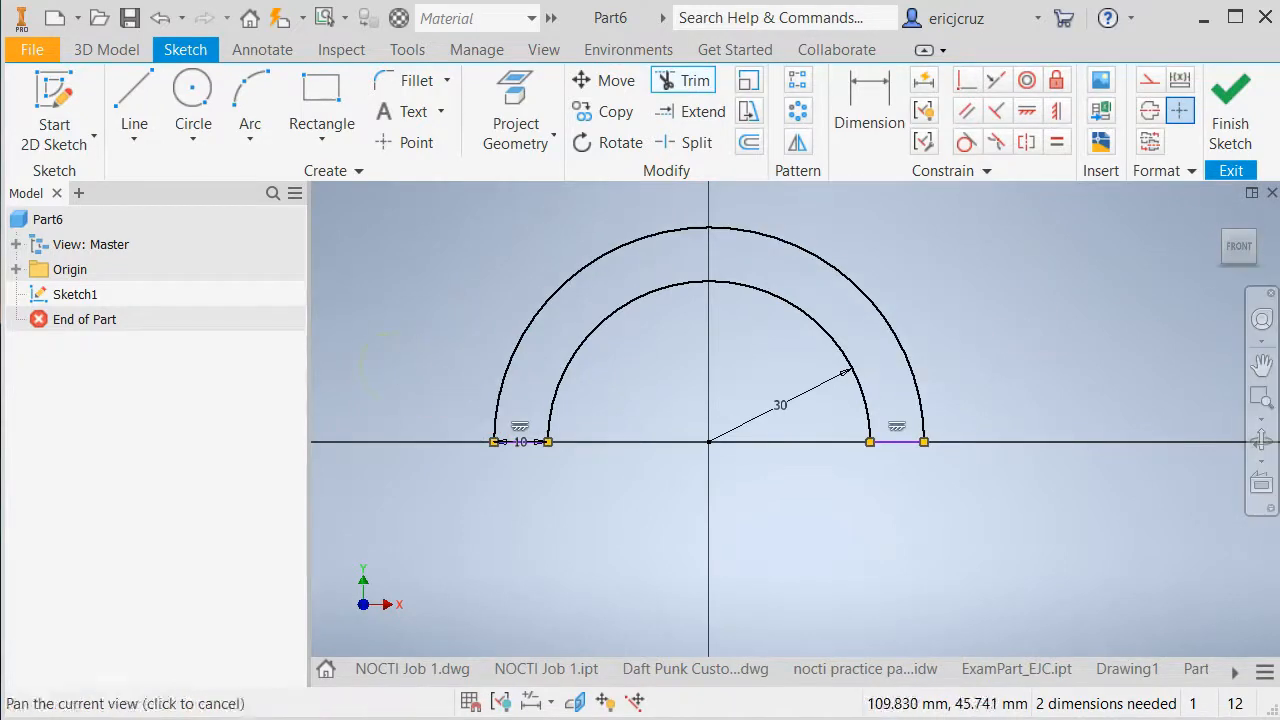
{"action": "left_click", "coordinate": [1229, 125]}
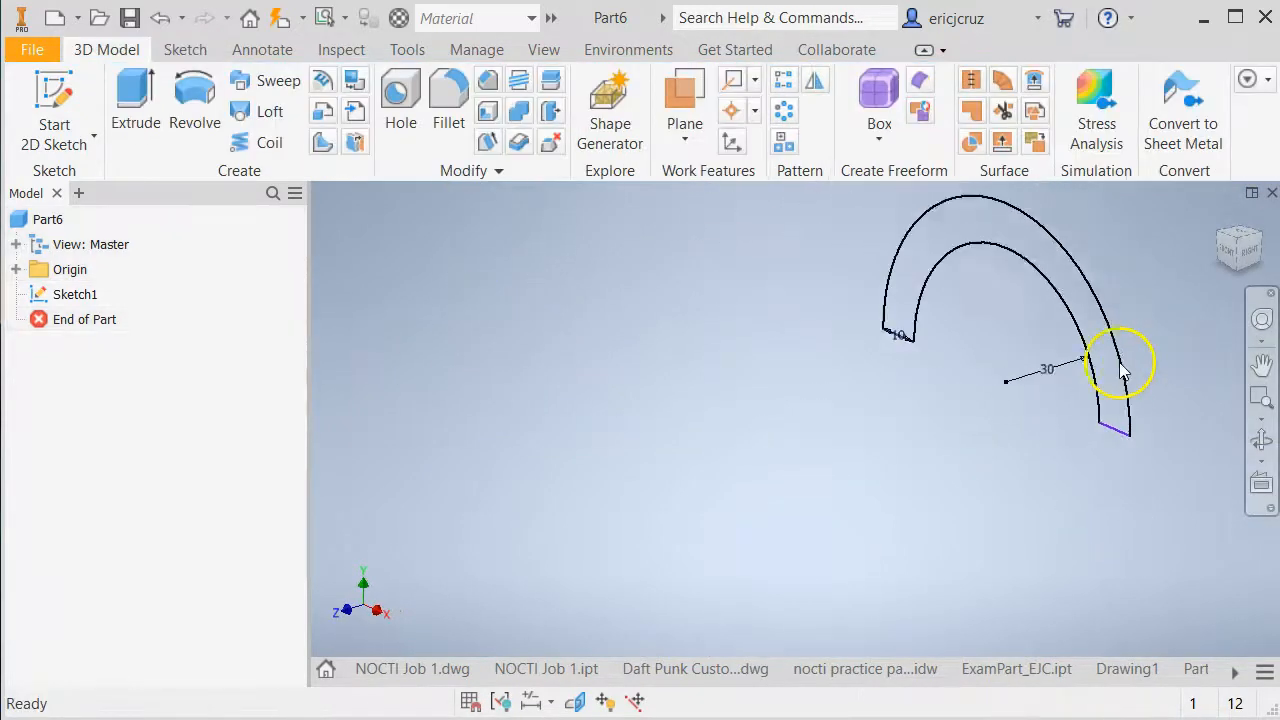
Extrude the half-ring profile by 60 mm
{"action": "middle_click_drag", "start_coordinate": [985, 467], "coordinate": [972, 432]}
{"action": "scroll", "coordinate": [994, 427], "scroll_direction": "down", "scroll_amount": 3}
{"action": "scroll", "coordinate": [972, 432], "scroll_direction": "down", "scroll_amount": 3}
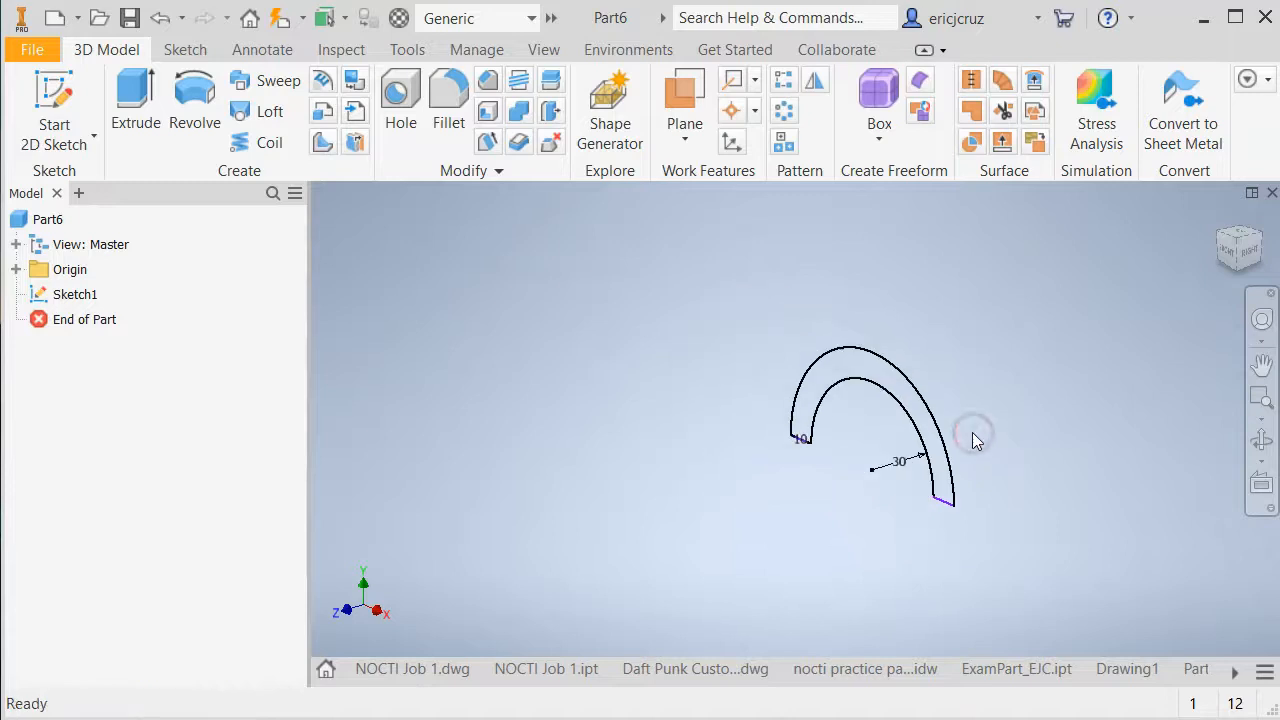
{"action": "left_click", "coordinate": [150, 126]}
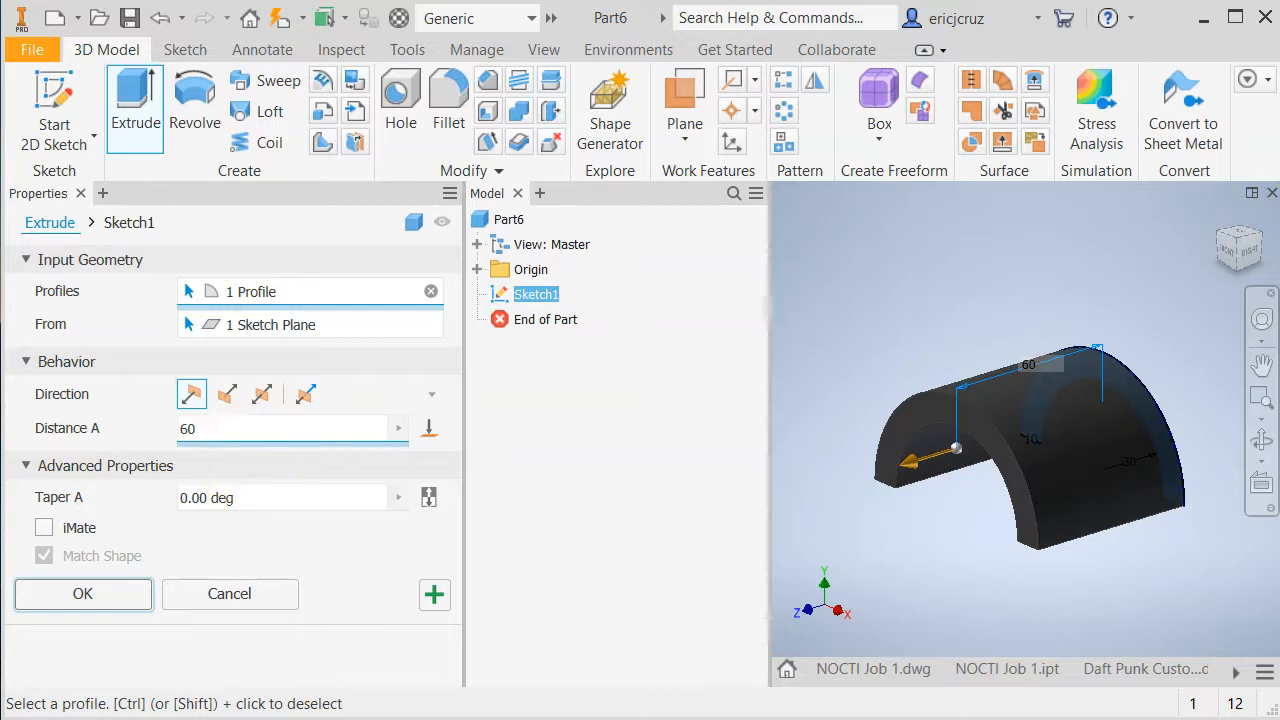
{"action": "left_click", "coordinate": [45, 594]}
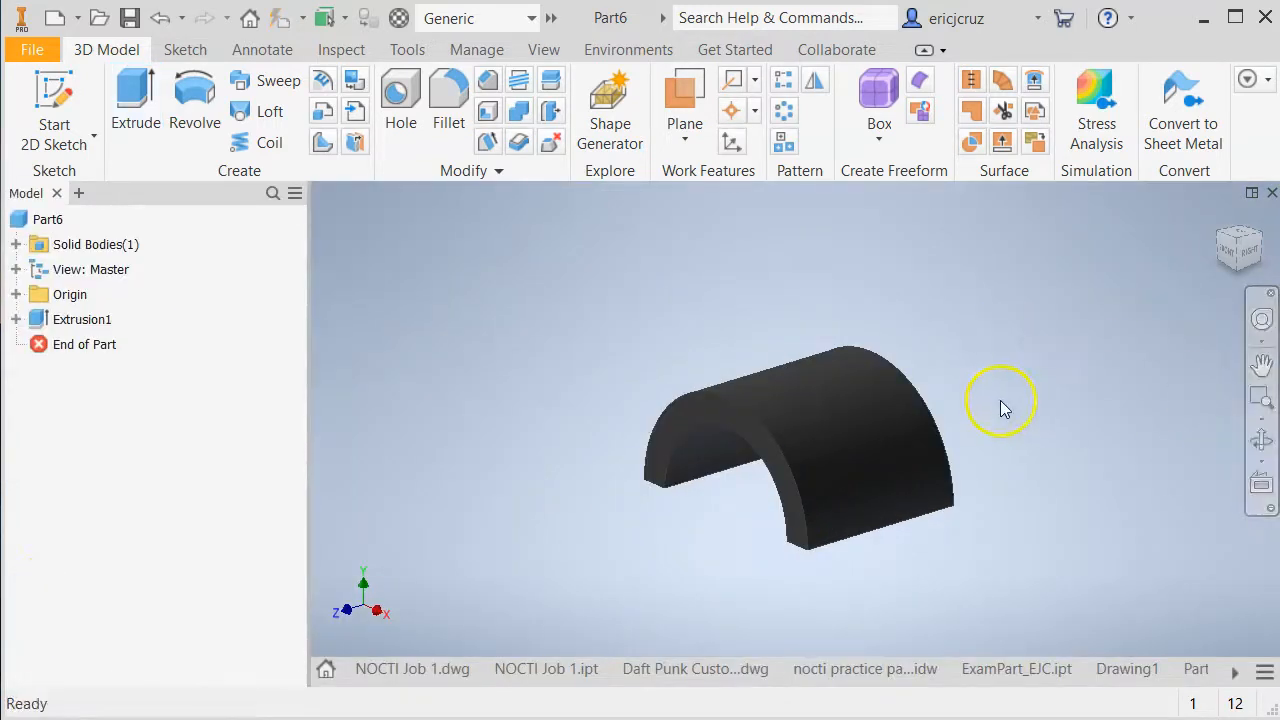
Return the model to its home view and add the Aluminum - Polished appearance to the document appearances
{"action": "left_click", "coordinate": [1219, 217]}
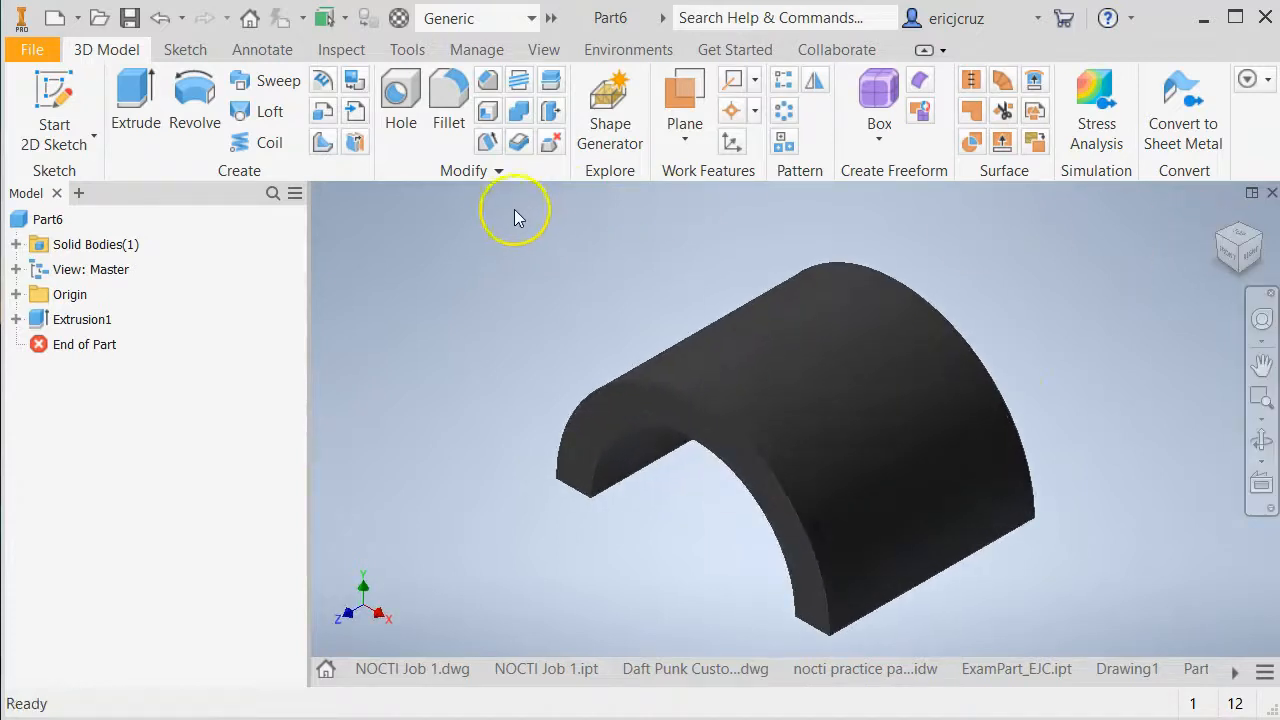
{"action": "left_click", "coordinate": [285, 52]}
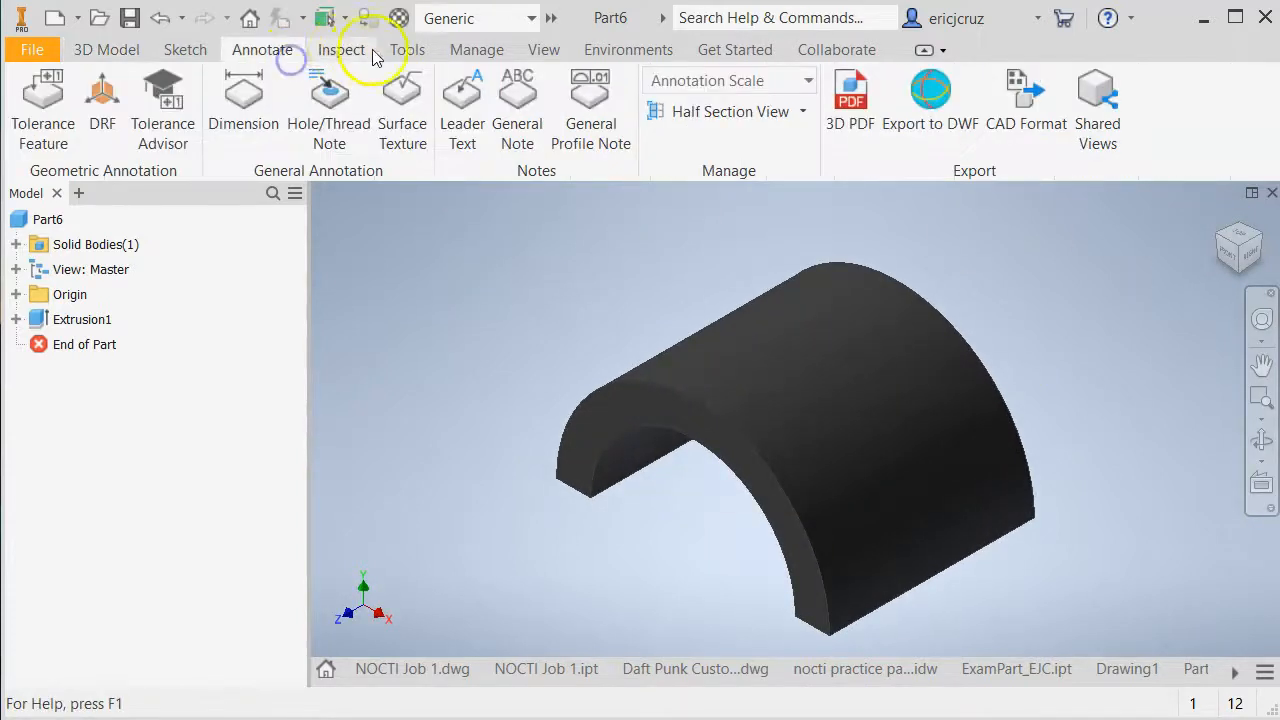
{"action": "left_click", "coordinate": [410, 52]}
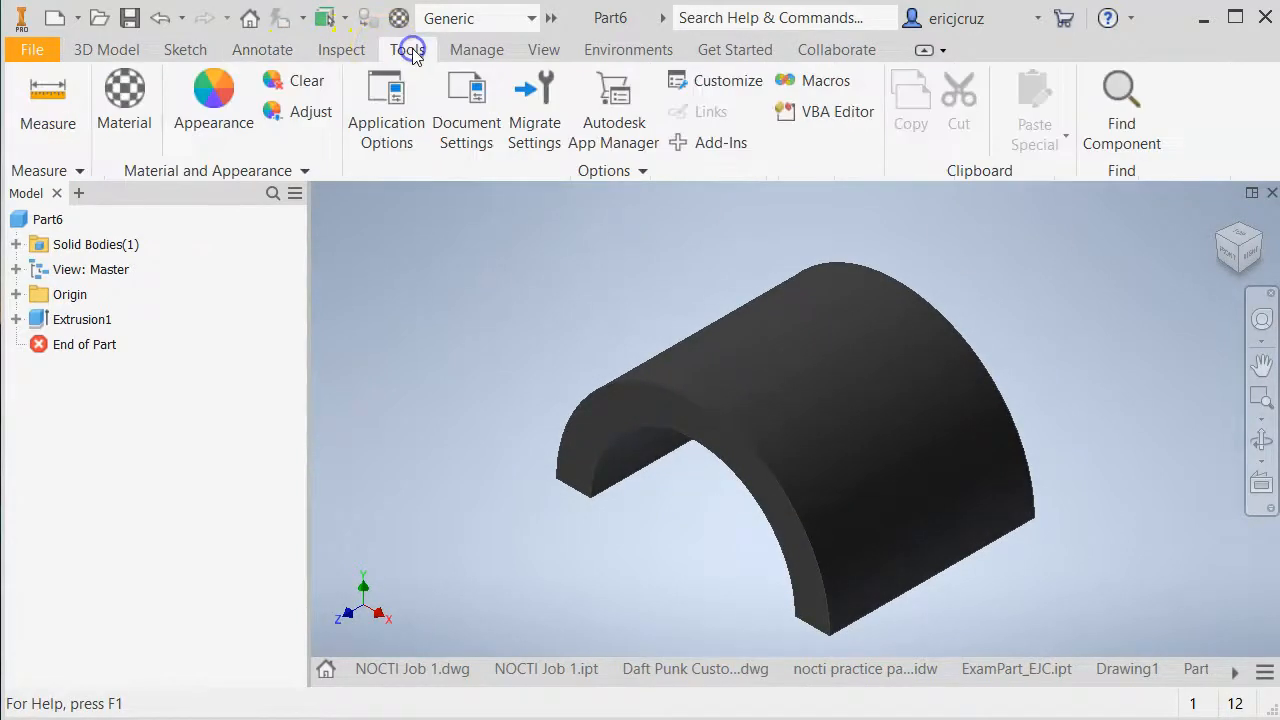
{"action": "left_click", "coordinate": [181, 115]}
{"action": "left_click_drag", "start_coordinate": [152, 93], "coordinate": [396, 34]}
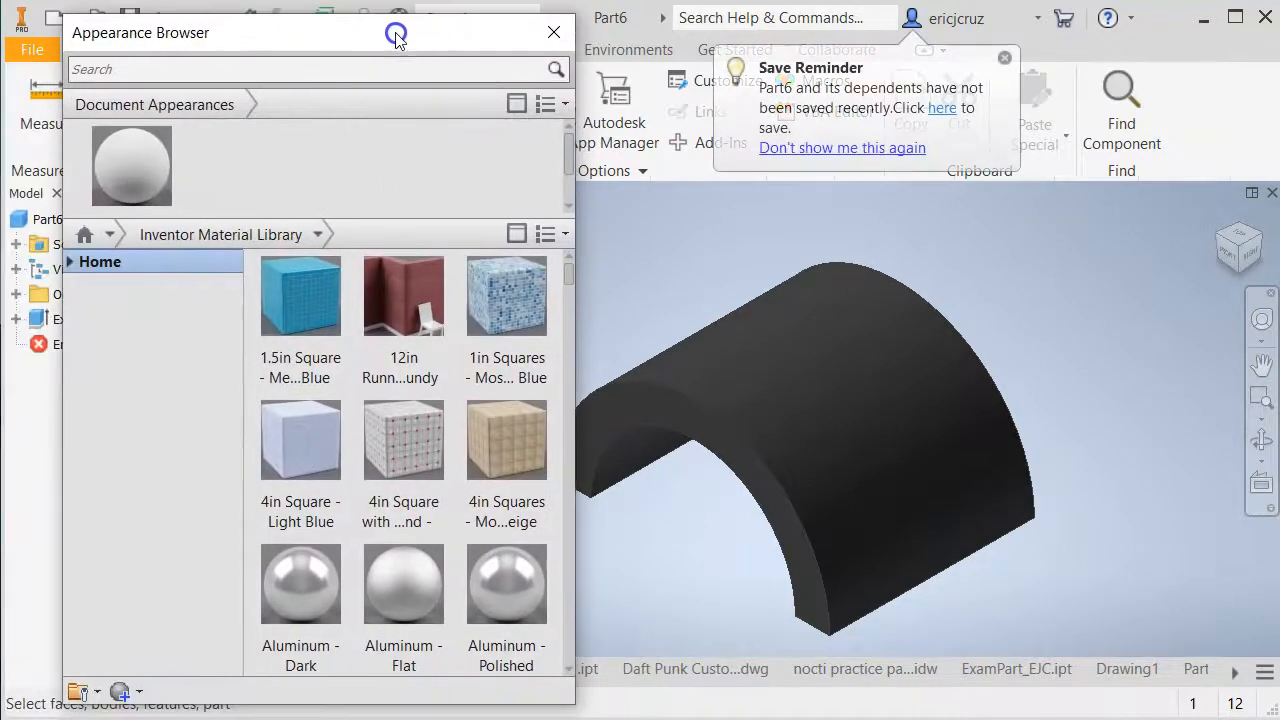
{"action": "left_click", "coordinate": [497, 664]}
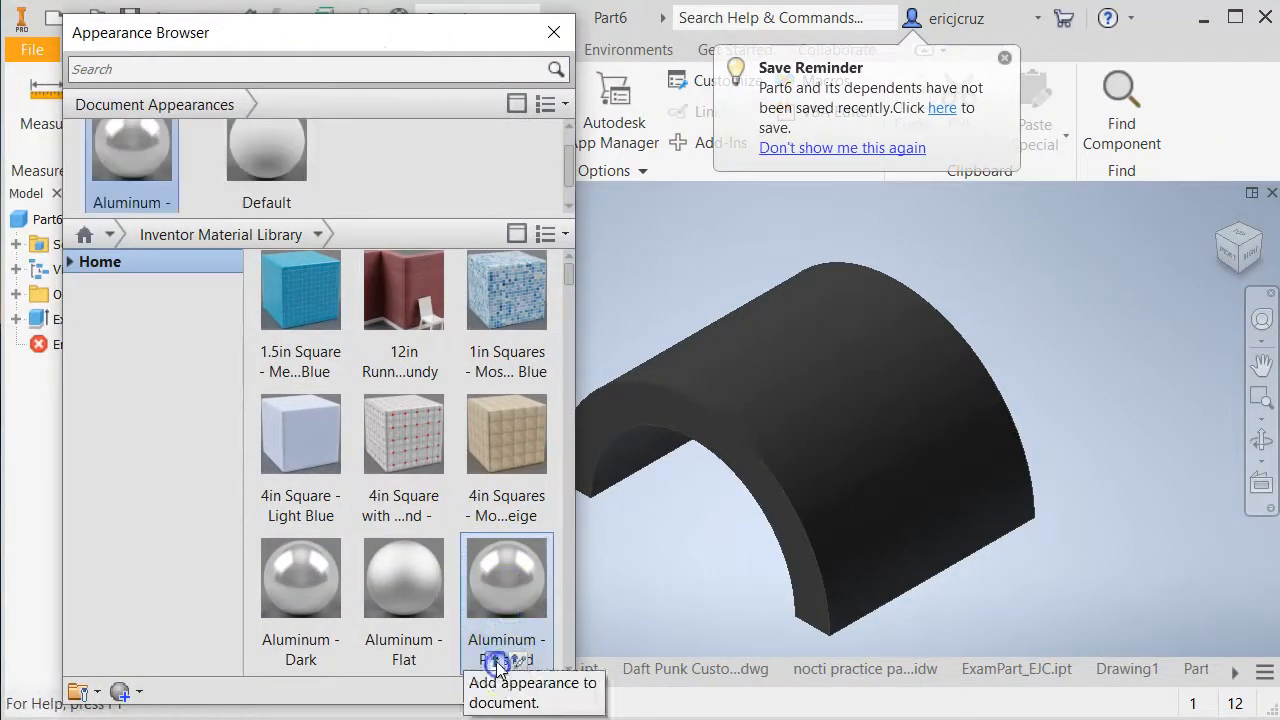
Apply the Aluminum - Polished appearance to the whole half-cylinder and close the appearance library
{"action": "left_click_drag", "start_coordinate": [133, 188], "coordinate": [740, 460]}
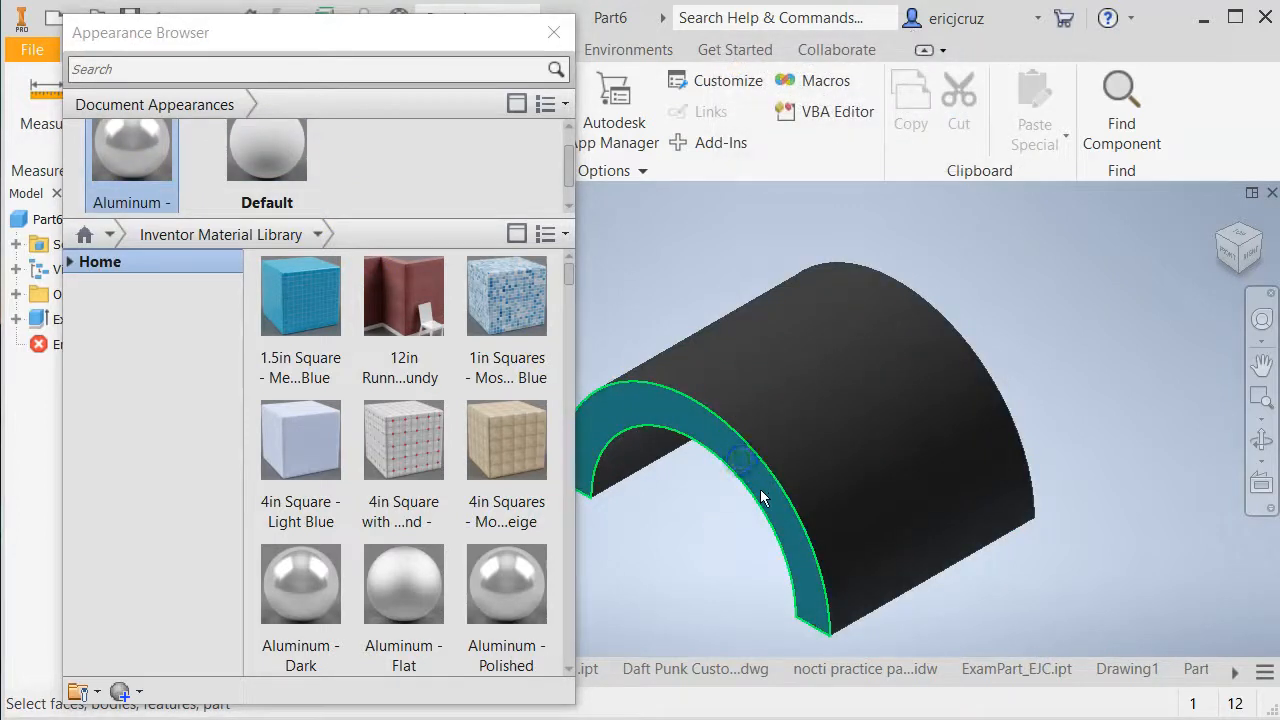
{"action": "scroll", "coordinate": [760, 489], "scroll_direction": "down", "scroll_amount": 4}
{"action": "left_click_drag", "start_coordinate": [675, 378], "coordinate": [893, 570]}
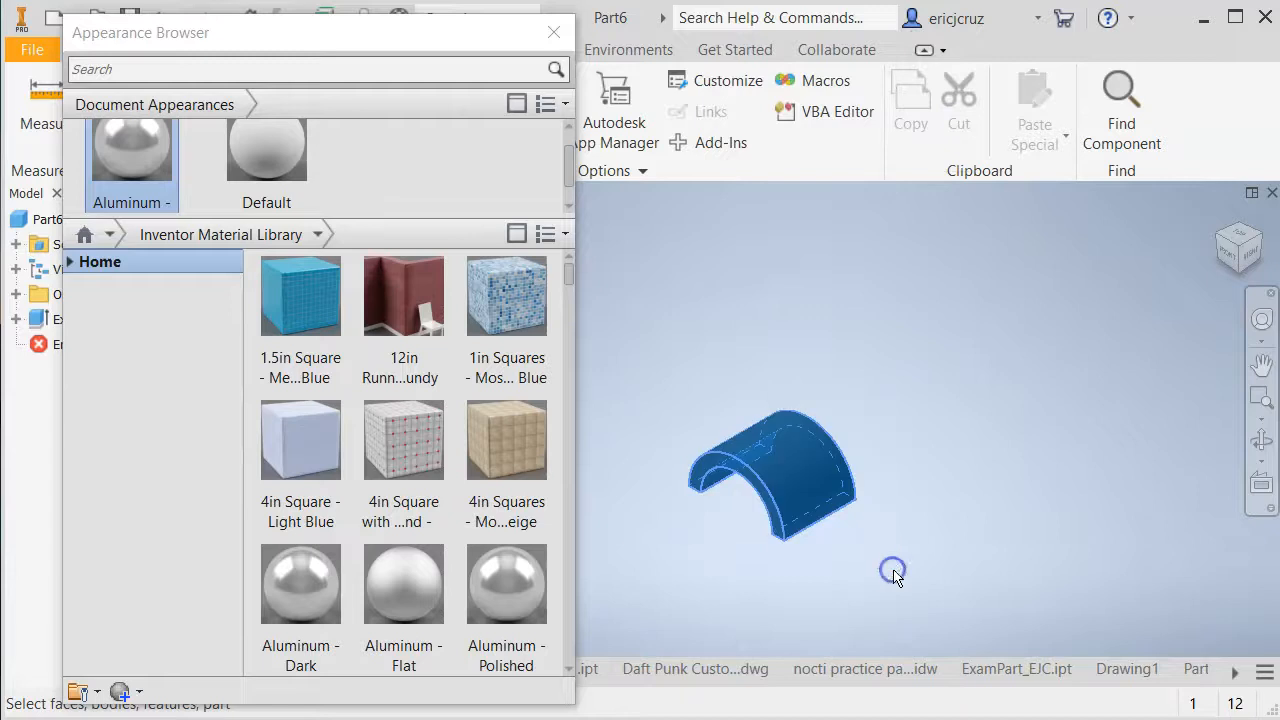
{"action": "left_click", "coordinate": [140, 164]}
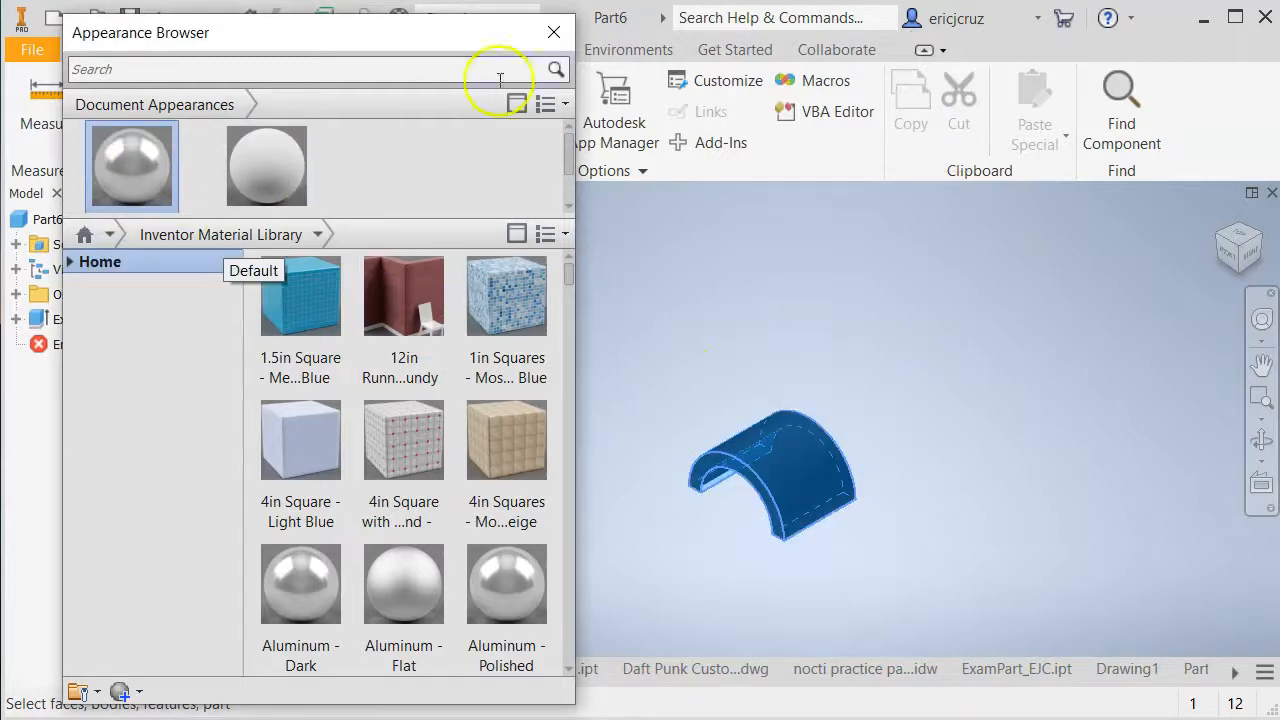
{"action": "left_click", "coordinate": [553, 32]}
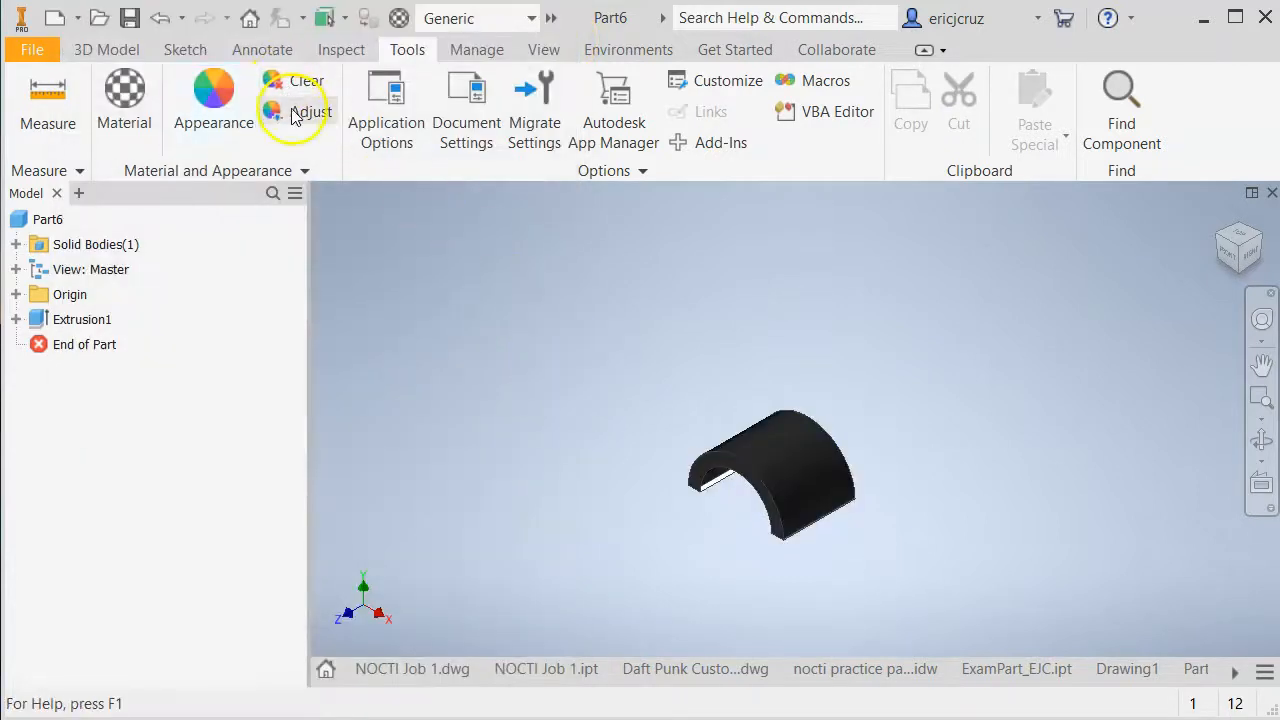
Adjust the half-cylinder's Aluminum - Polished appearance to a pale cream colour with RGB 255, 249, 224
{"action": "left_click_drag", "start_coordinate": [600, 354], "coordinate": [918, 563]}
{"action": "left_click_drag", "start_coordinate": [872, 265], "coordinate": [836, 243]}
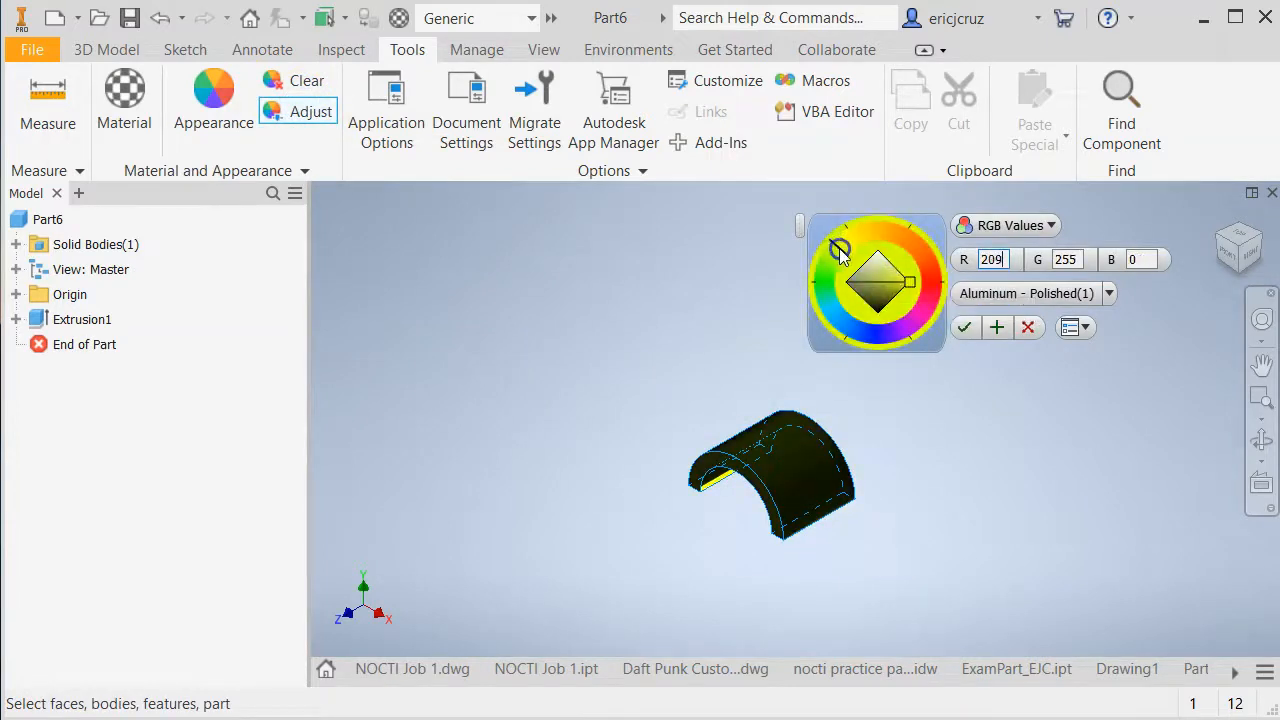
{"action": "left_click_drag", "start_coordinate": [897, 279], "coordinate": [886, 253]}
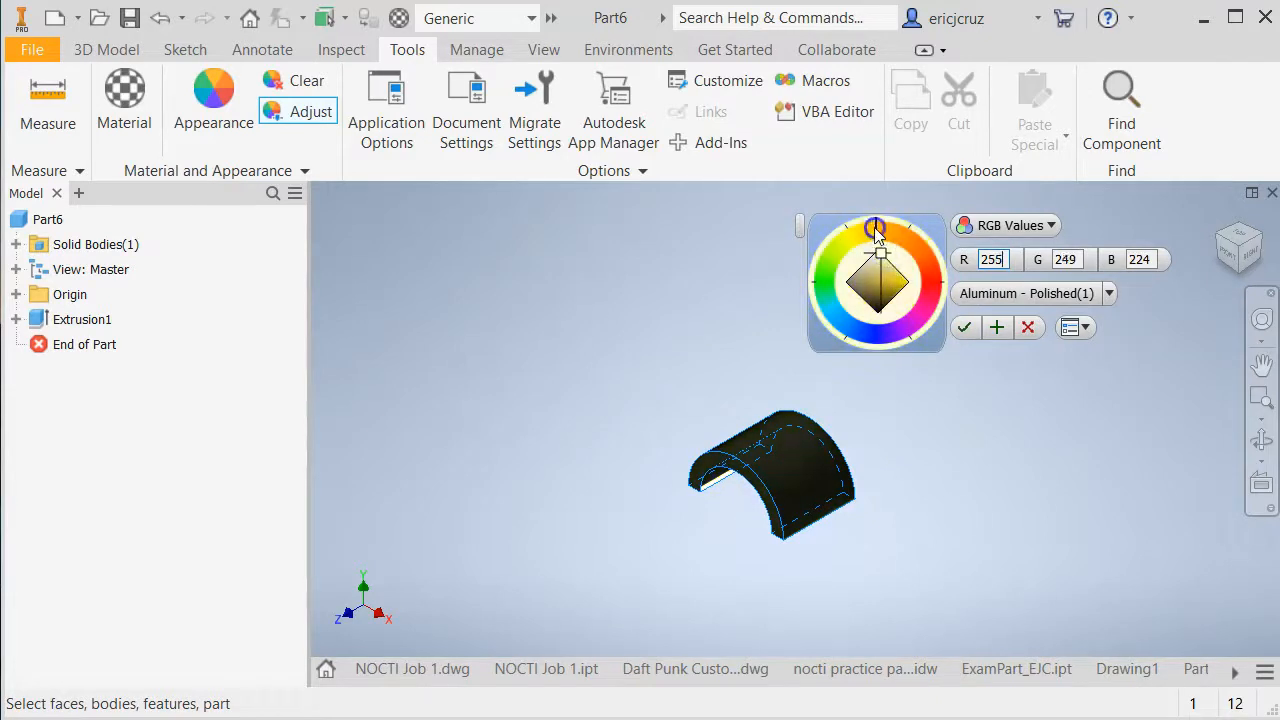
{"action": "left_click_drag", "start_coordinate": [663, 389], "coordinate": [905, 567]}
{"action": "left_click", "coordinate": [966, 329]}
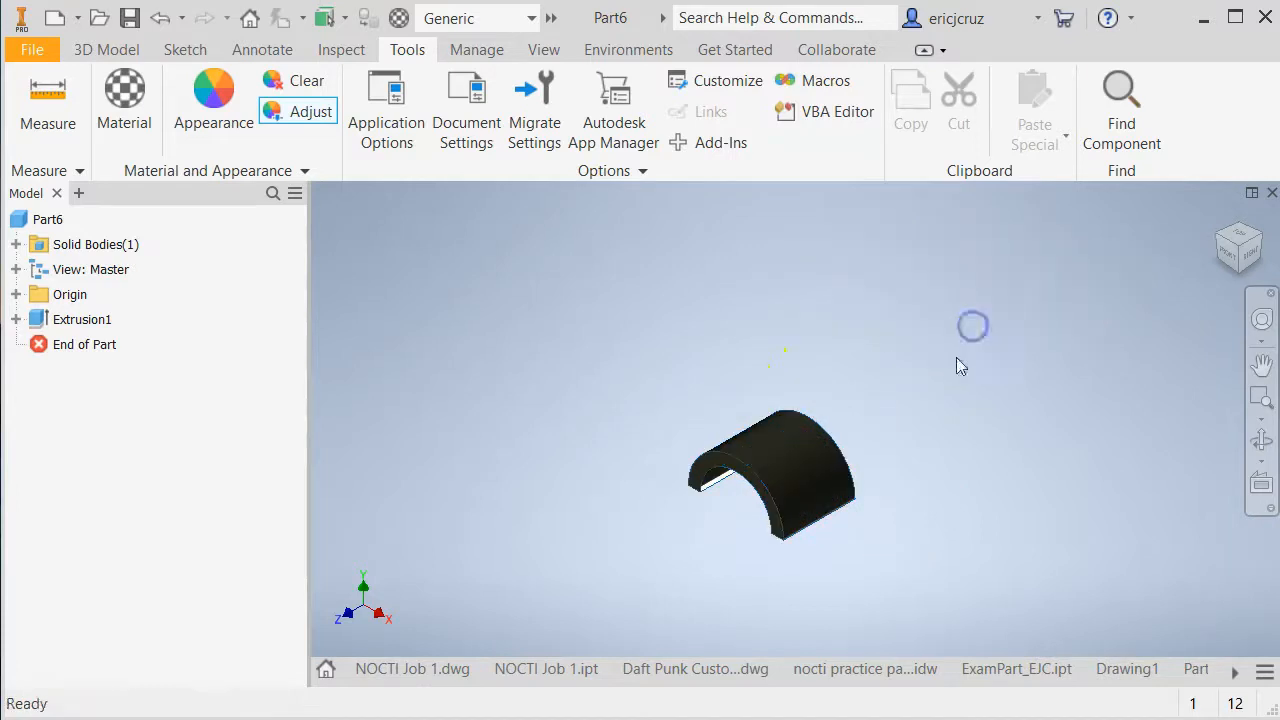
Assign the Aluminum 6061 material from the Inventor Material Library to the part and close the material browser
{"action": "middle_click_drag", "start_coordinate": [870, 481], "coordinate": [870, 450], "text": "shift"}
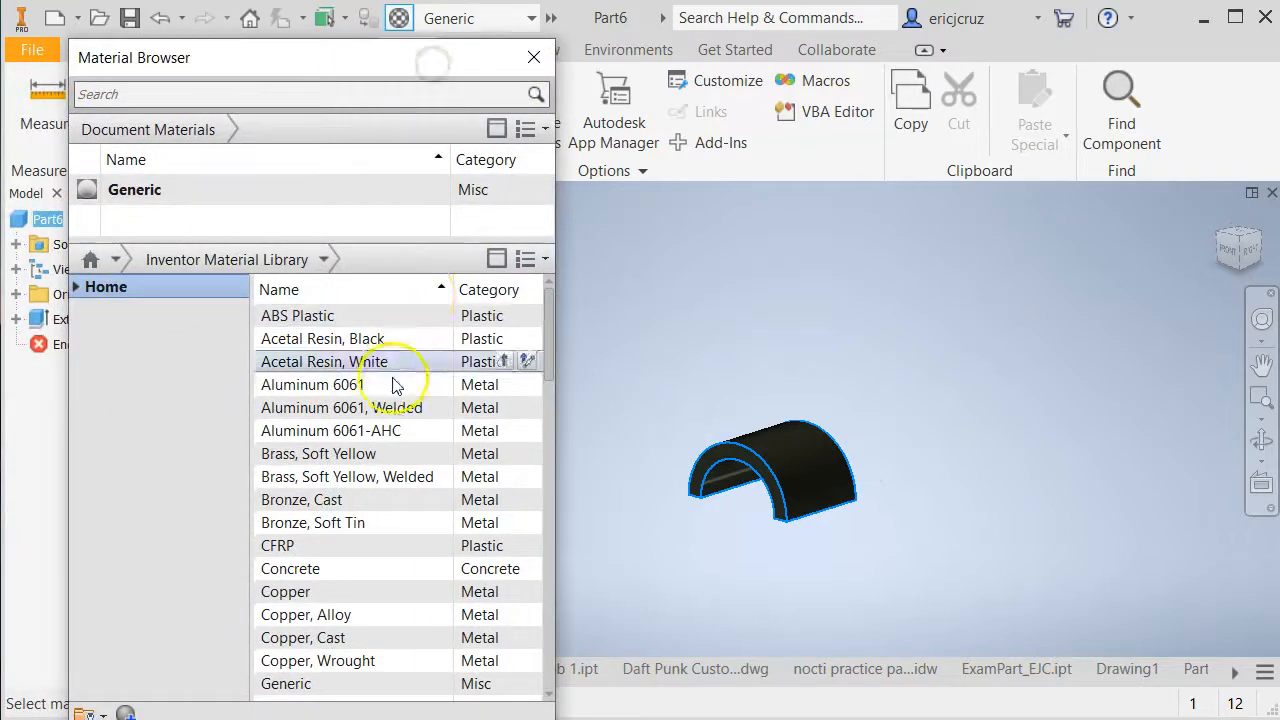
{"action": "left_click", "coordinate": [504, 386]}
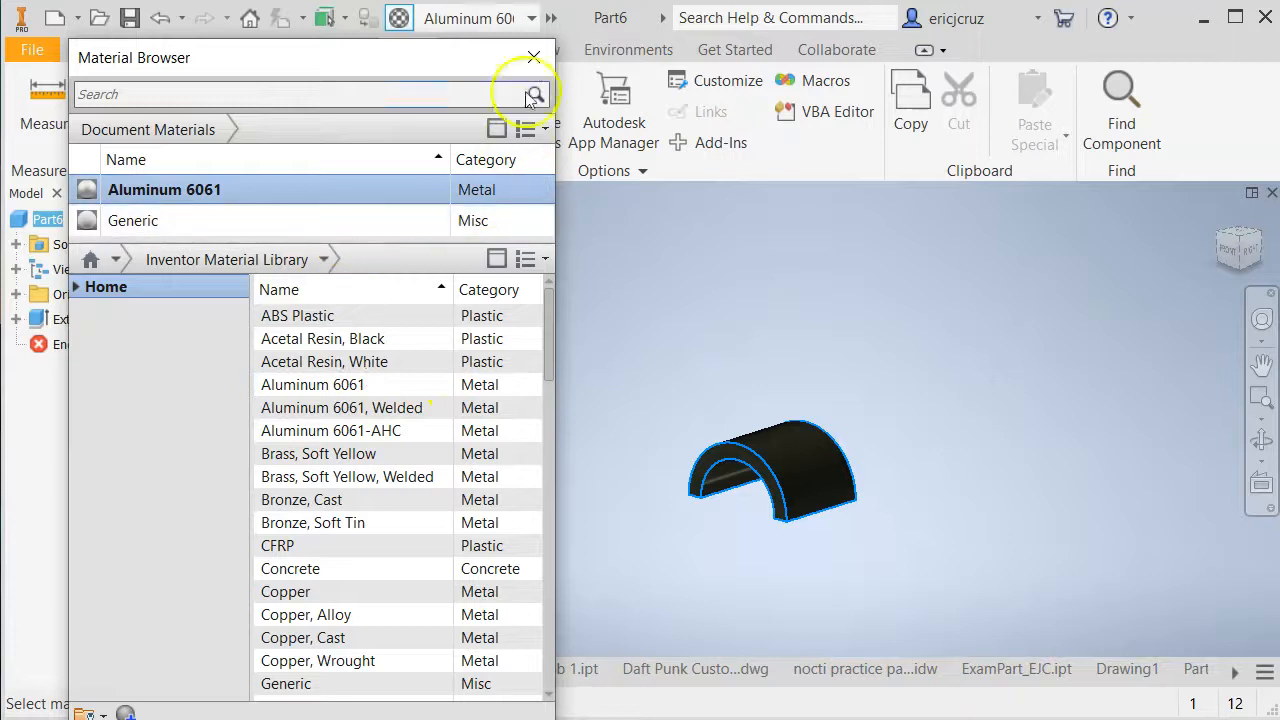
{"action": "left_click", "coordinate": [534, 57]}
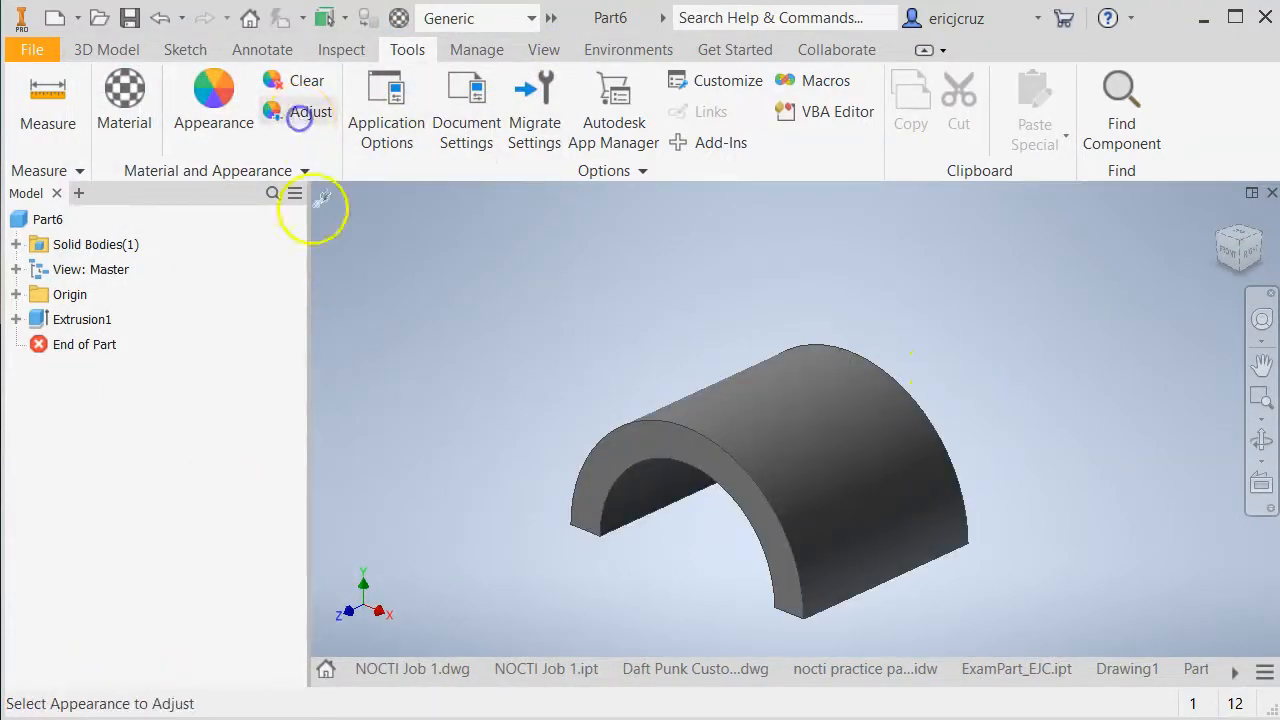
Adjust the colour of the half-cylinder's inner curved face to RGB 30, 0, 0
{"action": "left_click", "coordinate": [300, 113]}
{"action": "left_click", "coordinate": [643, 487]}
{"action": "left_click", "coordinate": [994, 327]}
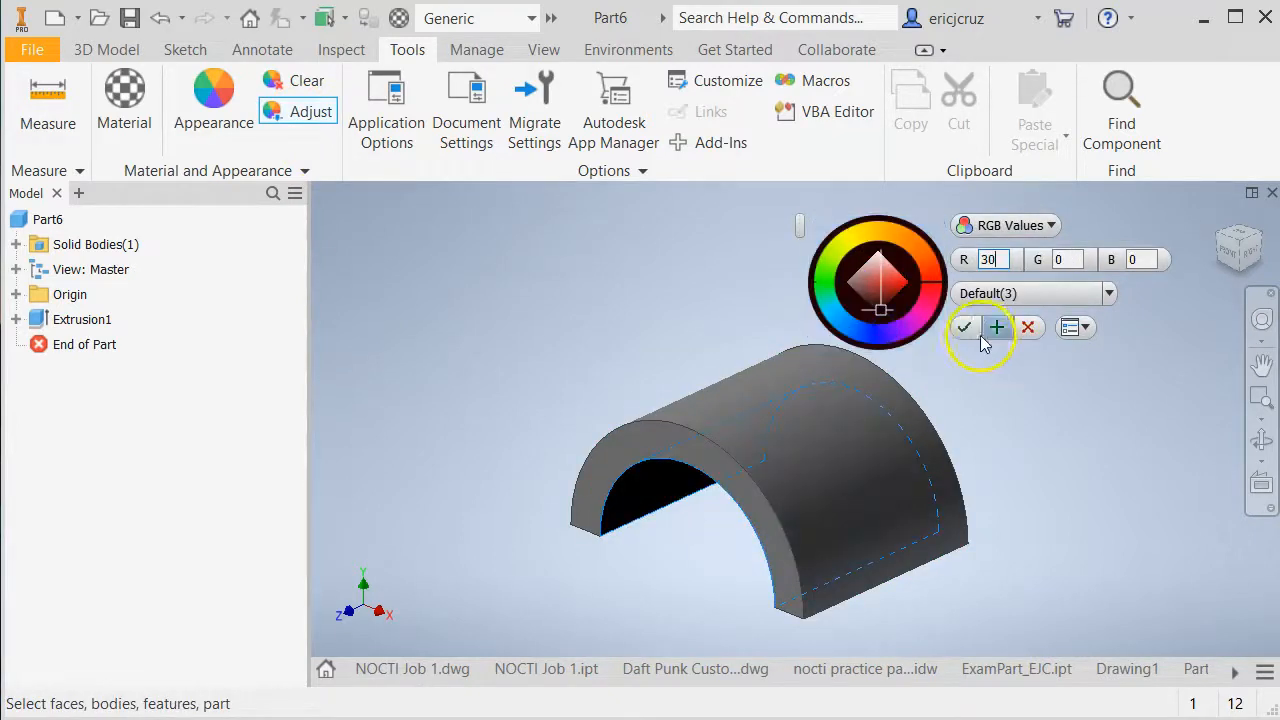
{"action": "left_click", "coordinate": [964, 327]}
Start a new sketch on the half-ring face at the rear end of the half-cylinder
{"action": "mouse_move", "coordinate": [1088, 437]}
{"action": "left_mouse_down"}
{"action": "mouse_move", "coordinate": [971, 349]}
{"action": "mouse_move", "coordinate": [1069, 463]}
{"action": "mouse_move", "coordinate": [1107, 434]}
{"action": "left_mouse_up"}
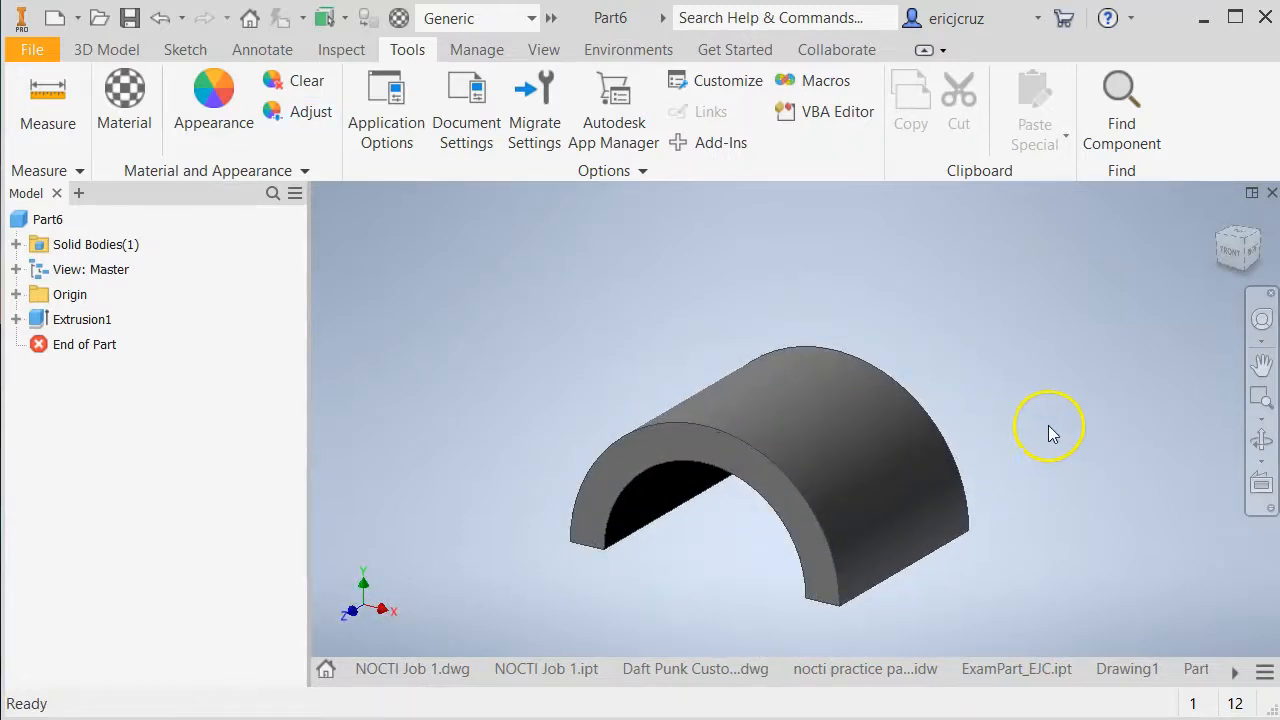
{"action": "left_click", "coordinate": [1220, 219]}
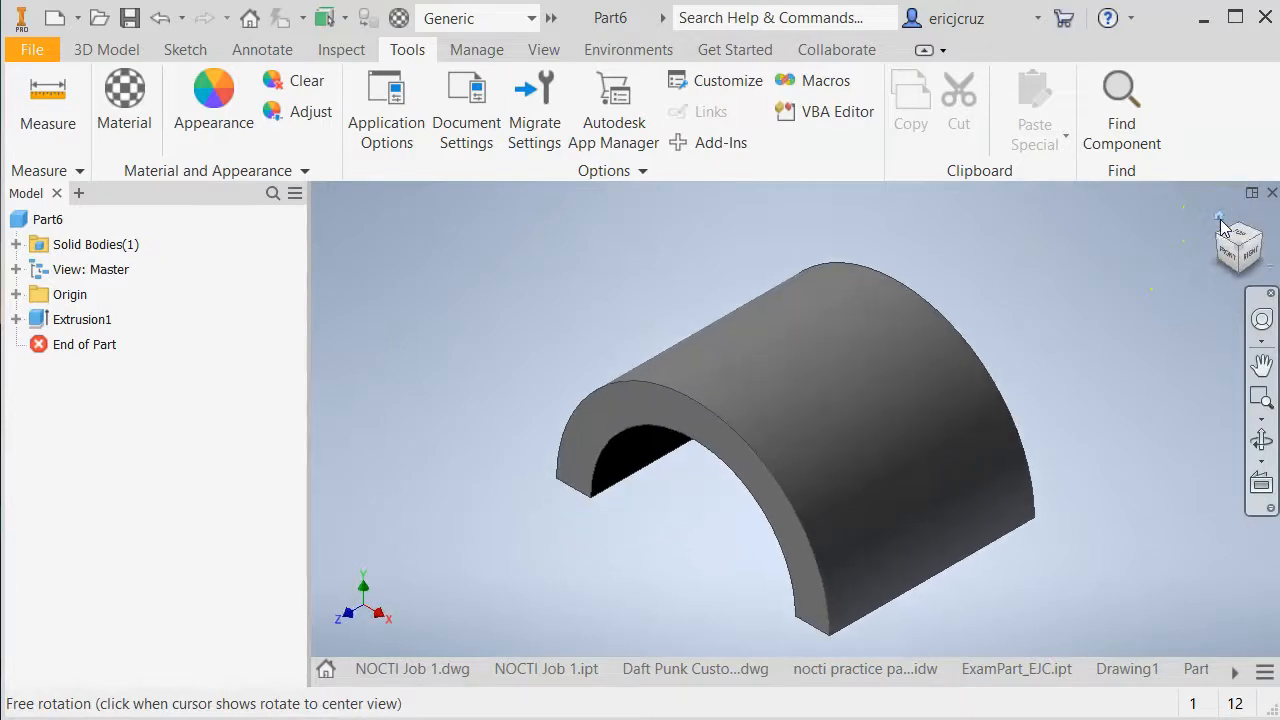
{"action": "left_click", "coordinate": [1257, 238]}
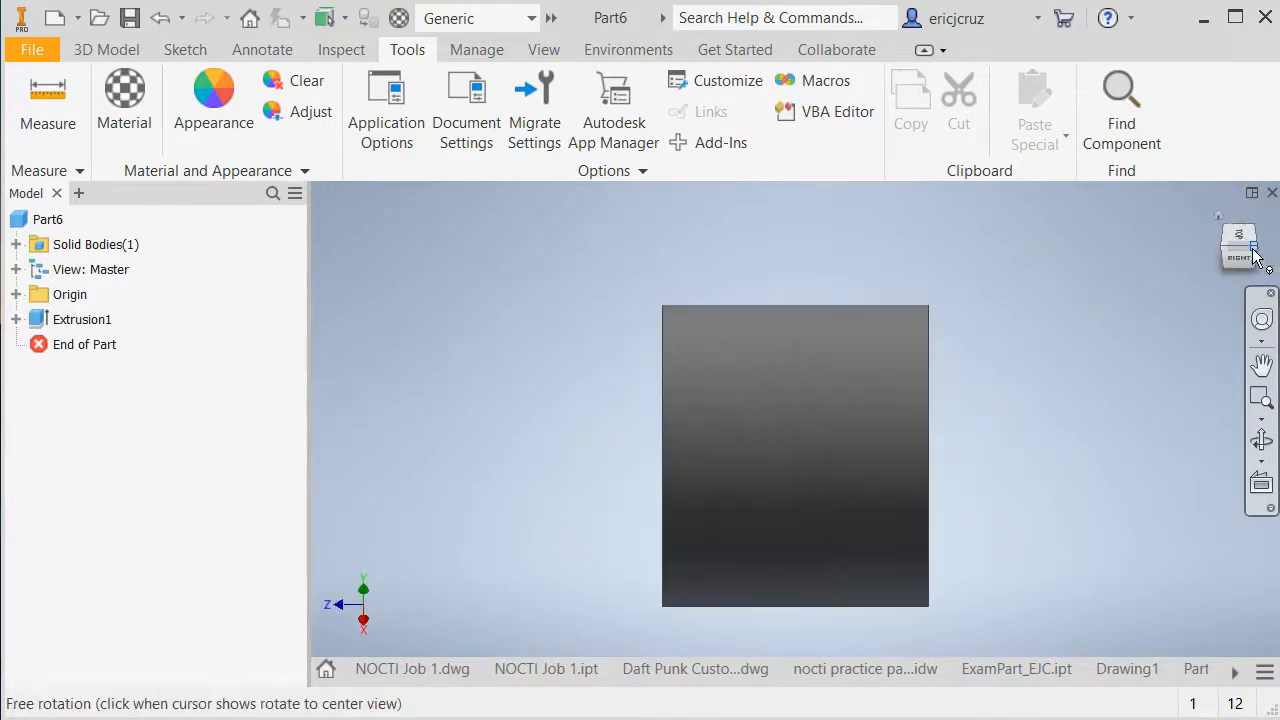
{"action": "left_click", "coordinate": [1251, 251]}
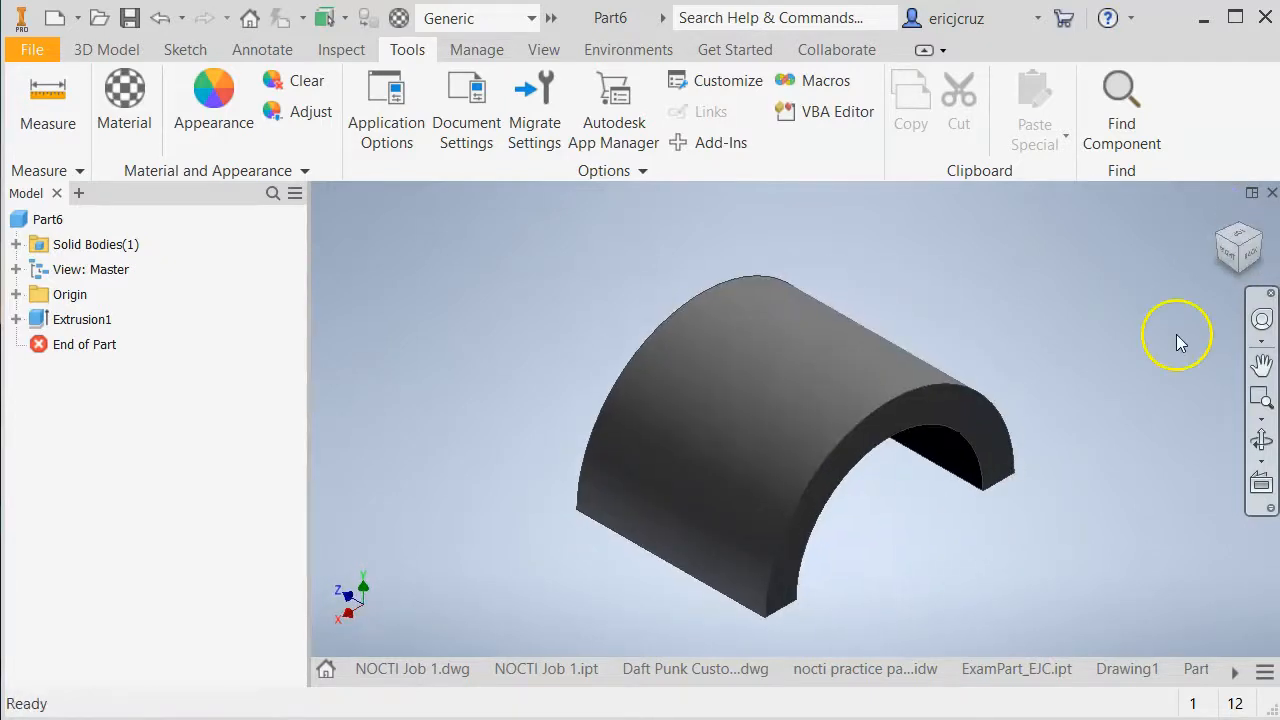
{"action": "right_click", "coordinate": [954, 409]}
{"action": "left_click", "coordinate": [955, 470]}
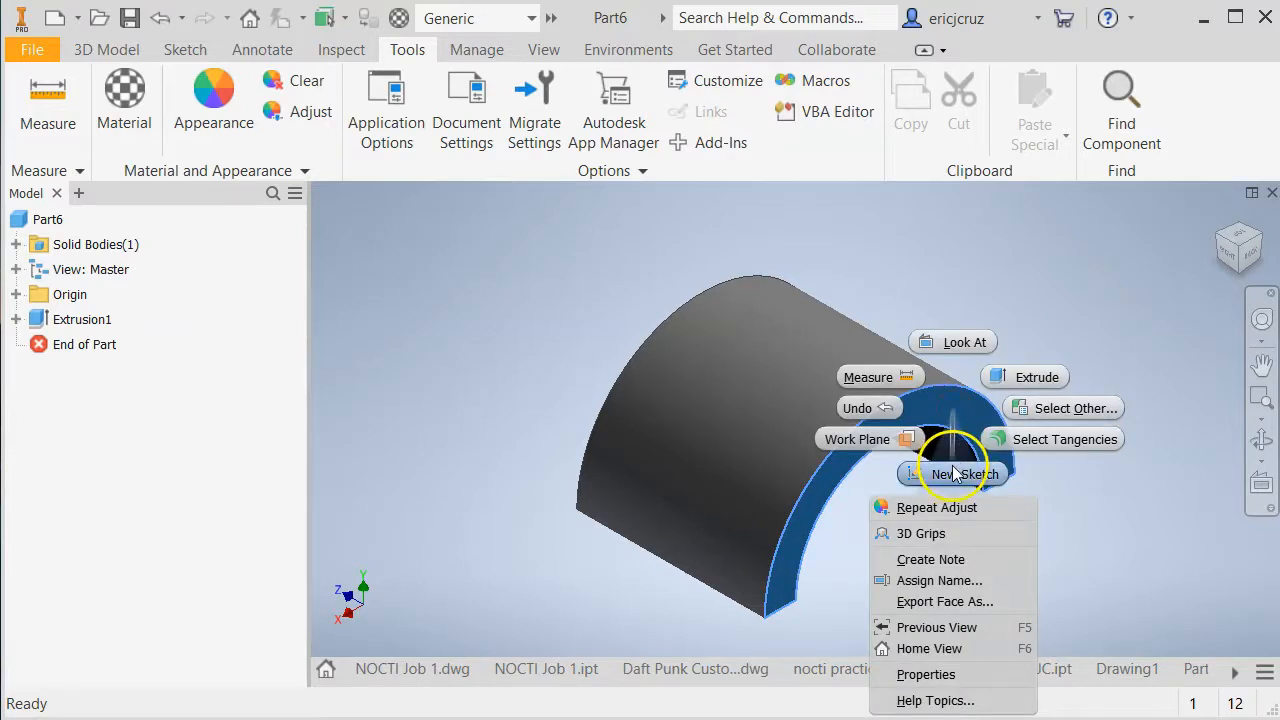
{"action": "mouse_move", "coordinate": [1043, 309]}
{"action": "middle_mouse_down"}
{"action": "mouse_move", "coordinate": [1013, 505]}
{"action": "mouse_move", "coordinate": [866, 527]}
{"action": "middle_mouse_up"}
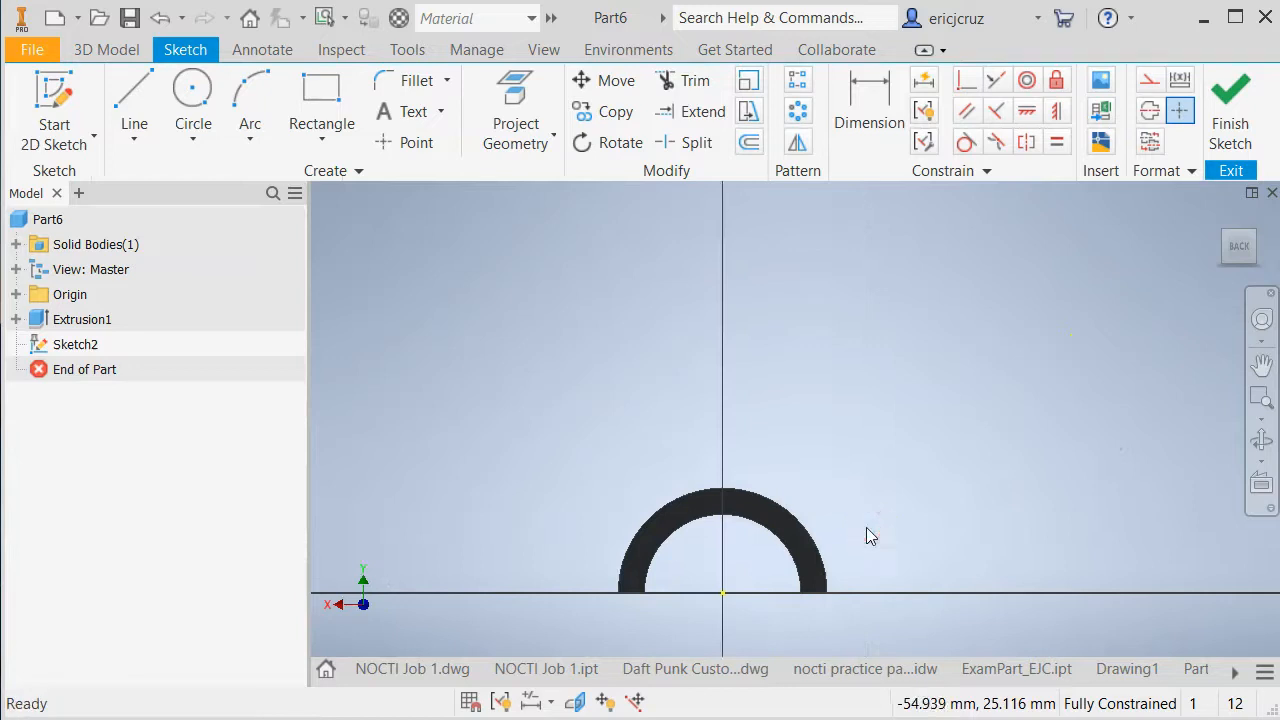
Draw two concentric circles with radii of 15 mm and 25 mm on the vertical axis above the half-ring
{"action": "left_click", "coordinate": [193, 92]}
{"action": "left_click", "coordinate": [722, 352]}
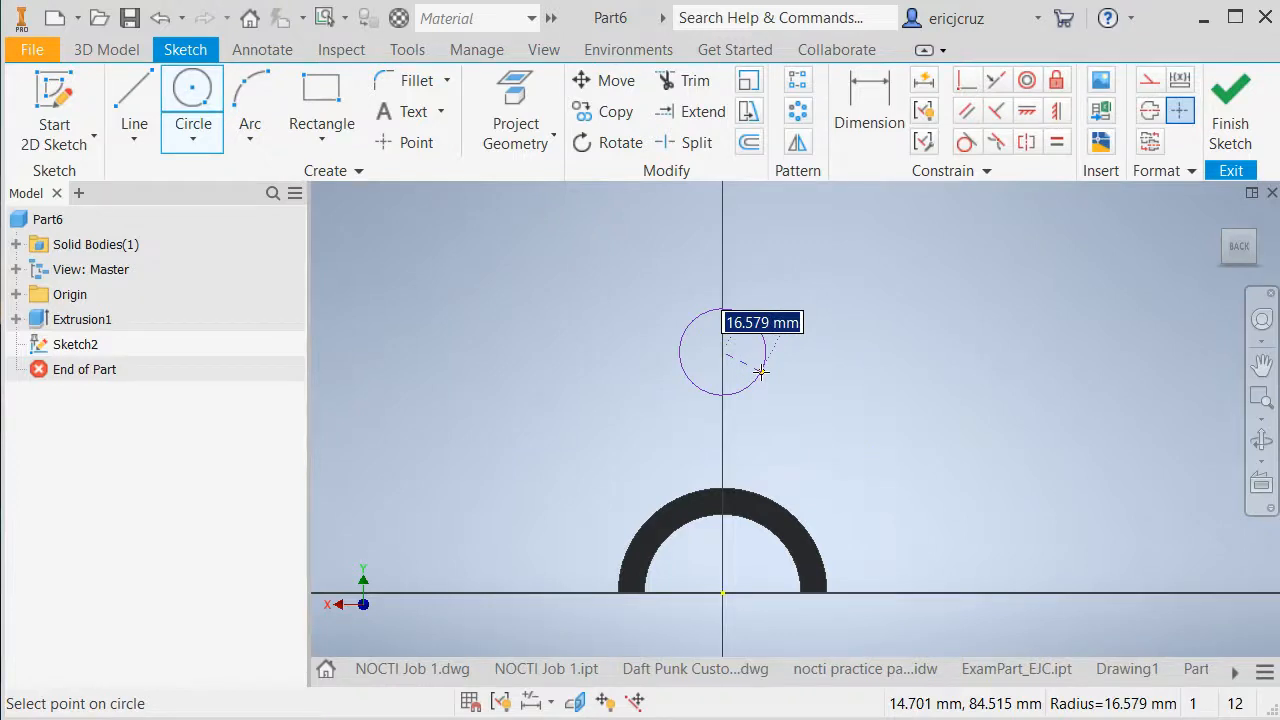
{"action": "left_click", "coordinate": [775, 383]}
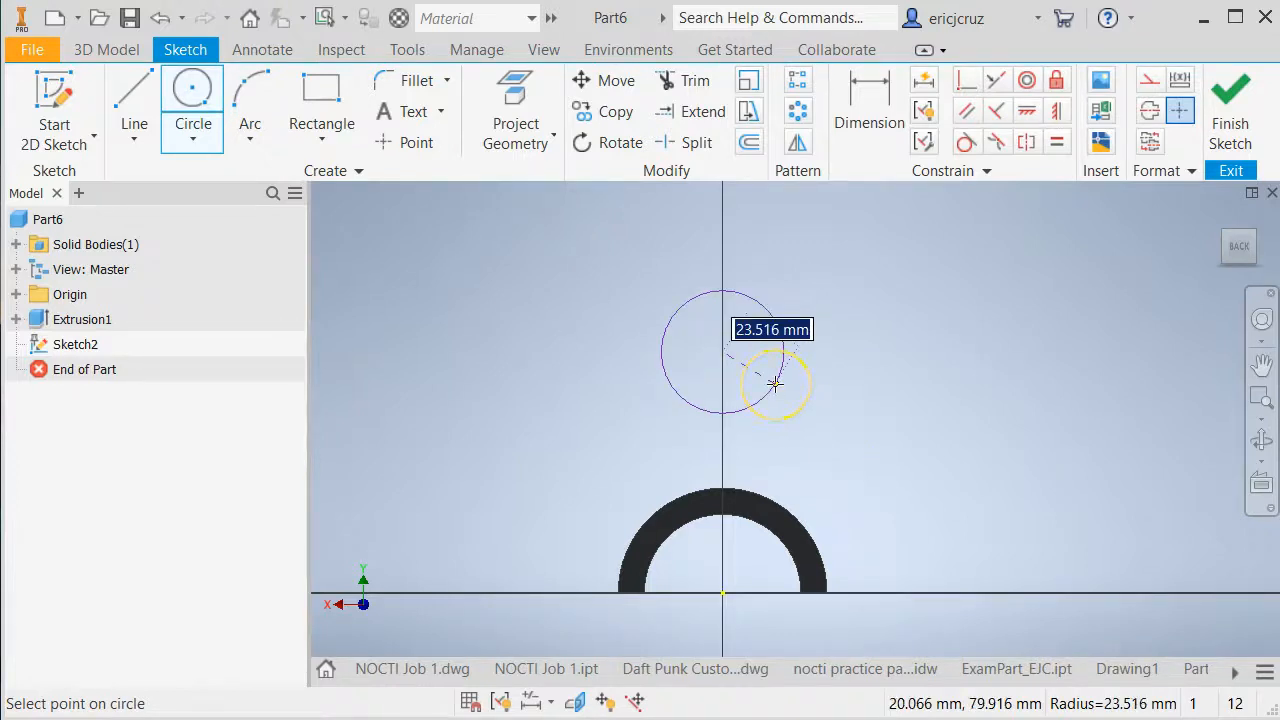
{"action": "type", "text": "15"}
{"action": "key", "text": "Return"}
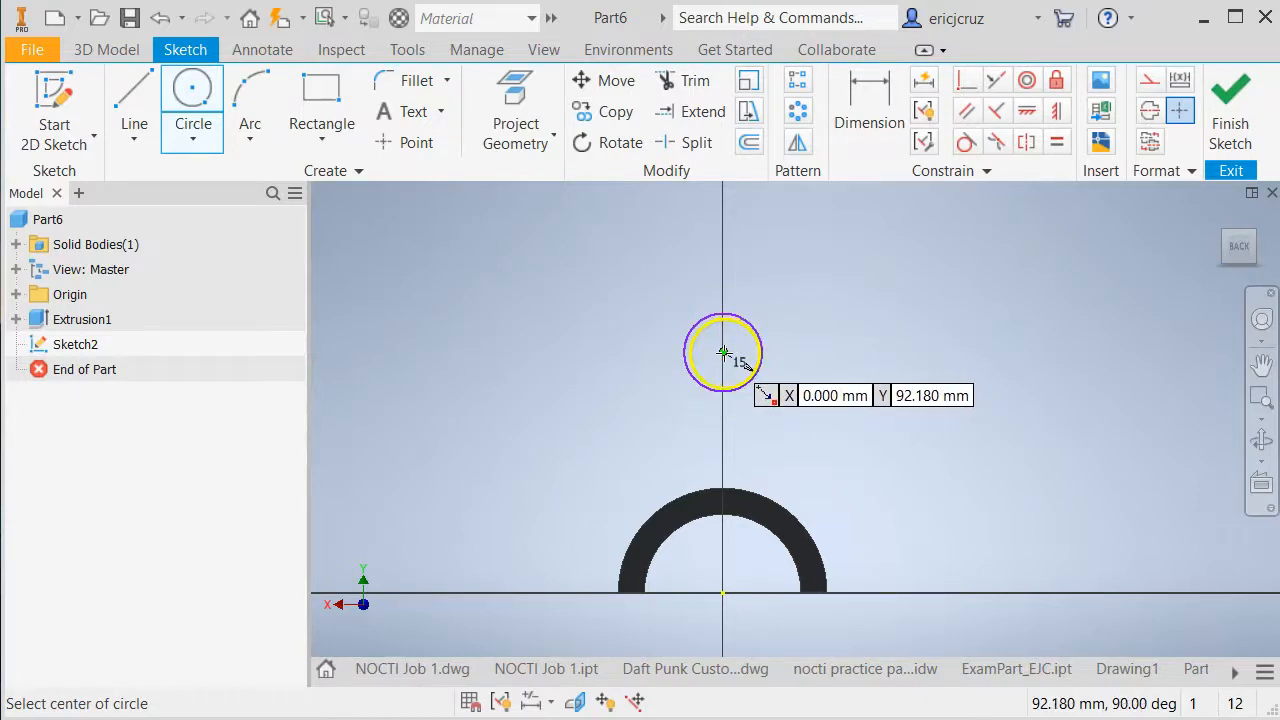
{"action": "left_click", "coordinate": [722, 351]}
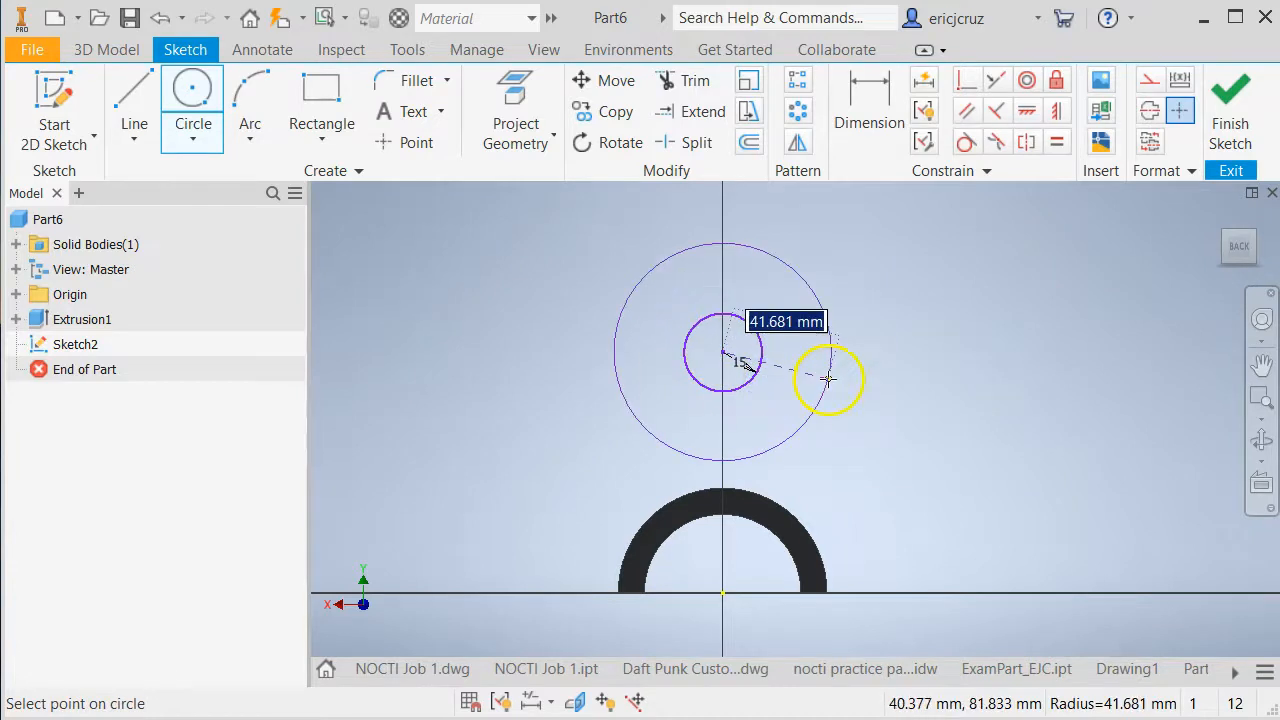
{"action": "key", "text": "Return"}
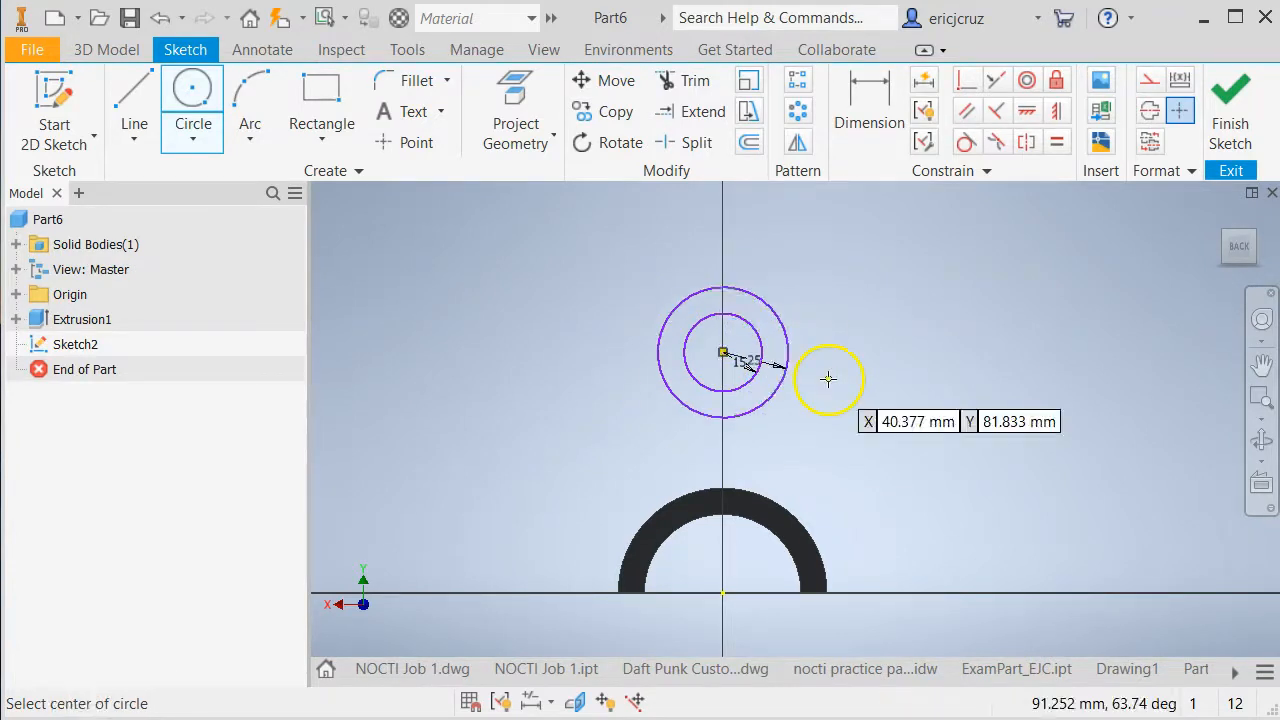
Draw a horizontal line through the circles' common centre, extending past the outer circle on both sides
{"action": "scroll", "coordinate": [657, 340], "scroll_direction": "down", "scroll_amount": 4}
{"action": "scroll", "coordinate": [657, 340], "scroll_direction": "up", "scroll_amount": 3}
{"action": "middle_click_drag", "start_coordinate": [657, 340], "coordinate": [568, 335]}
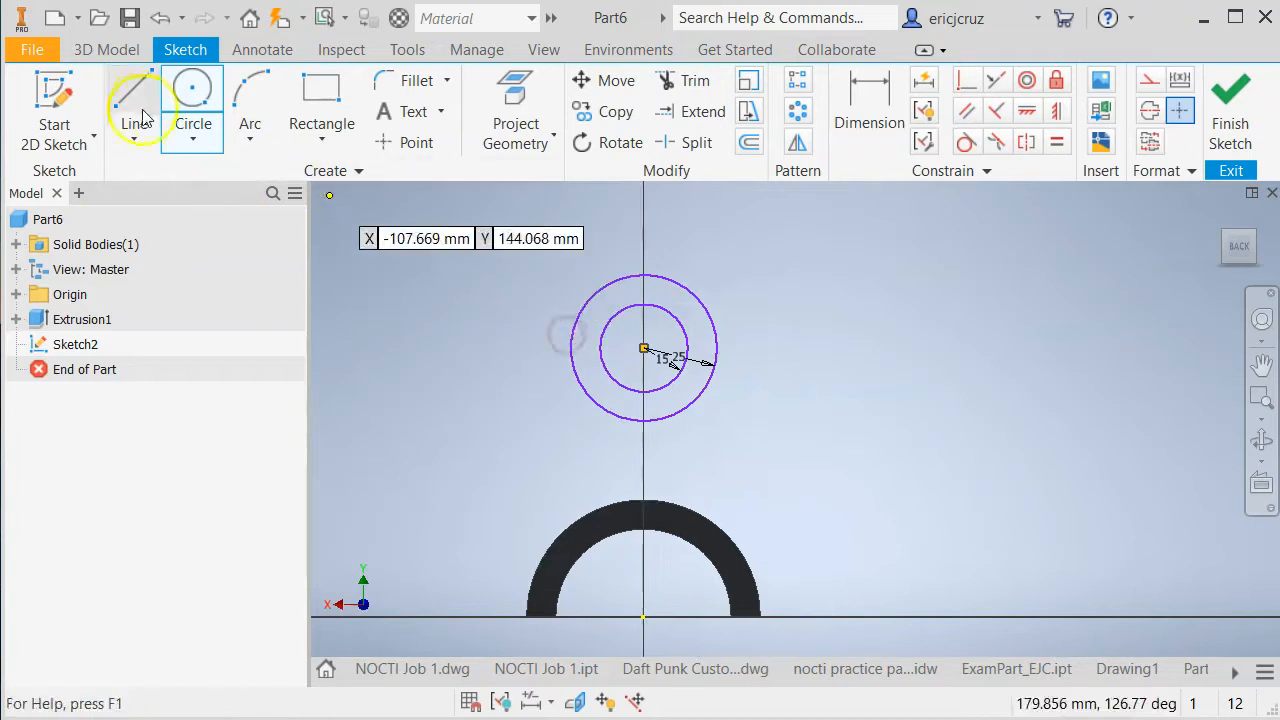
{"action": "left_click", "coordinate": [134, 105]}
{"action": "scroll", "coordinate": [516, 362], "scroll_direction": "up", "scroll_amount": 3}
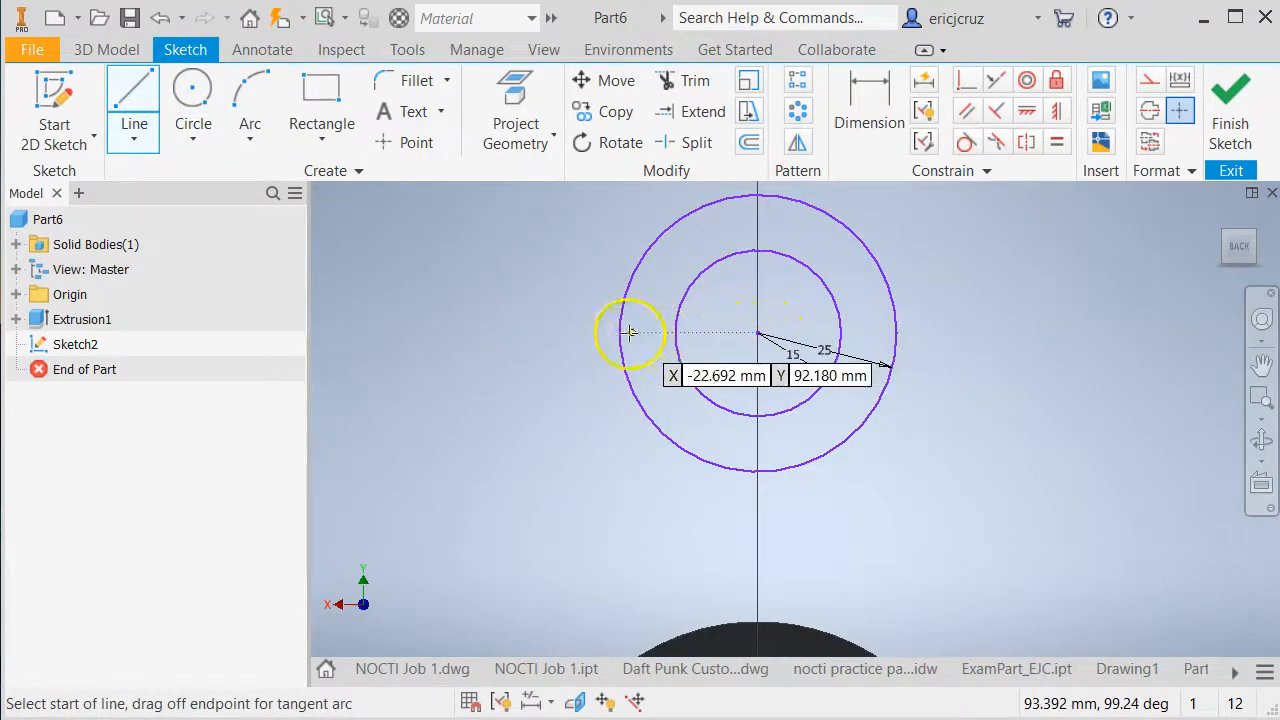
{"action": "left_click", "coordinate": [591, 332]}
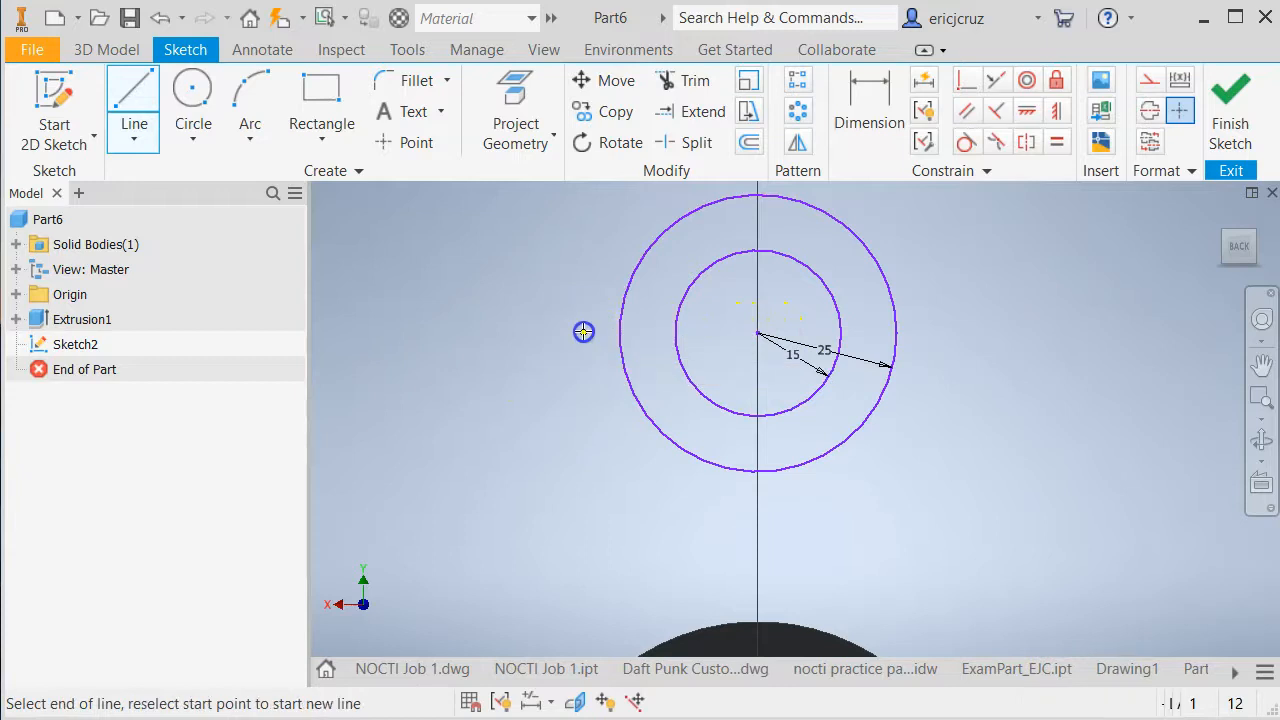
{"action": "left_click", "coordinate": [946, 332]}
{"action": "key", "text": "Escape"}
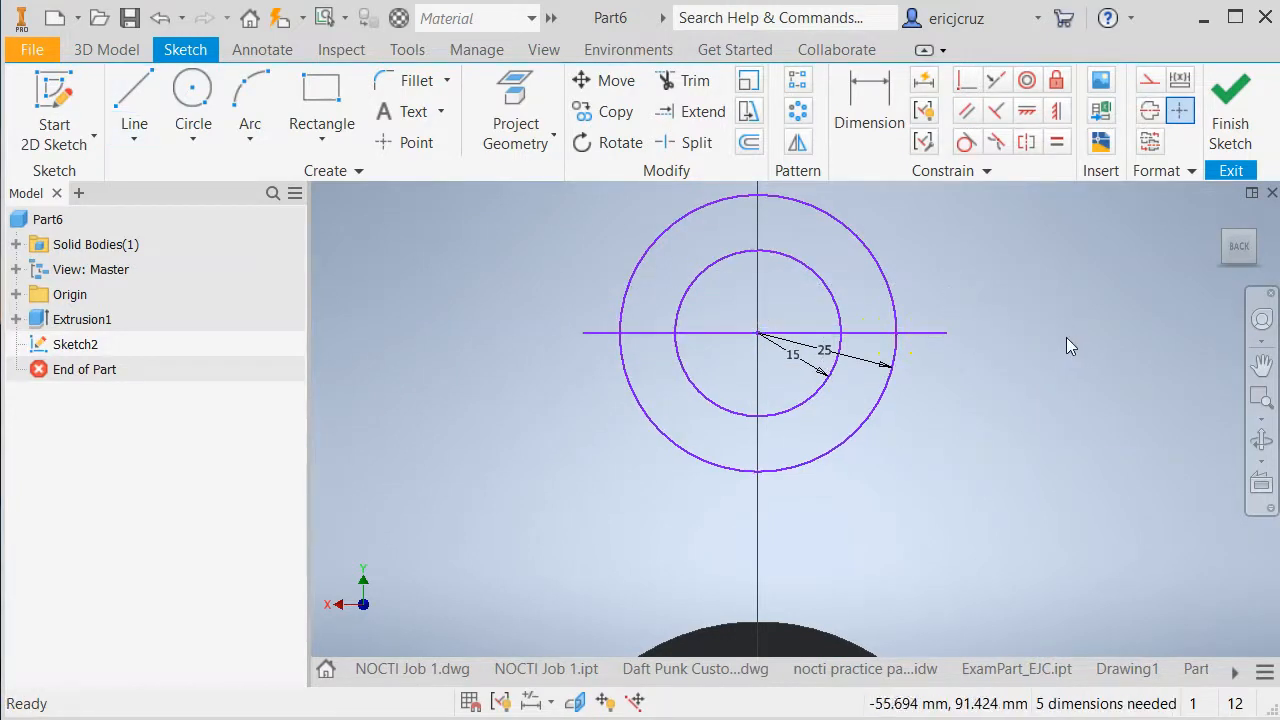
Trim the circles' upper halves and the line inside and outside the ring to leave a closed lower half-ring
{"action": "key", "text": "x"}
{"action": "mouse_move", "coordinate": [948, 372]}
{"action": "left_mouse_down"}
{"action": "mouse_move", "coordinate": [914, 271]}
{"action": "mouse_move", "coordinate": [780, 306]}
{"action": "left_mouse_up"}
{"action": "left_click", "coordinate": [724, 328]}
{"action": "mouse_move", "coordinate": [609, 300]}
{"action": "left_mouse_down"}
{"action": "mouse_move", "coordinate": [620, 309]}
{"action": "mouse_move", "coordinate": [586, 371]}
{"action": "left_mouse_up"}
{"action": "left_click", "coordinate": [1012, 290]}
{"action": "key", "text": "Escape"}
Try to dimension the upper profile's short horizontal edge 100 mm above the base's bottom edge, and undo it
{"action": "mouse_move", "coordinate": [990, 325]}
{"action": "middle_mouse_down"}
{"action": "mouse_move", "coordinate": [977, 321]}
{"action": "mouse_move", "coordinate": [970, 272]}
{"action": "mouse_move", "coordinate": [903, 275]}
{"action": "mouse_move", "coordinate": [883, 236]}
{"action": "middle_mouse_up"}
{"action": "scroll", "coordinate": [970, 271], "scroll_direction": "up", "scroll_amount": 2}
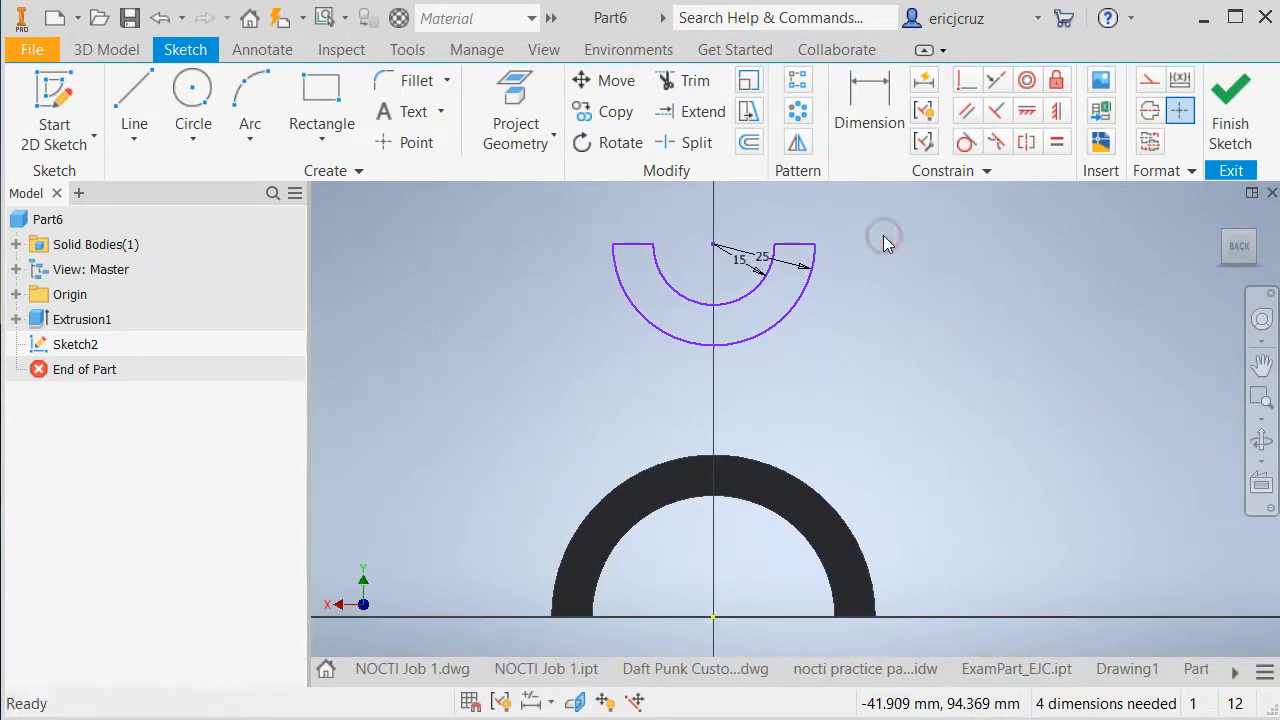
{"action": "scroll", "coordinate": [882, 318], "scroll_direction": "up", "scroll_amount": 2}
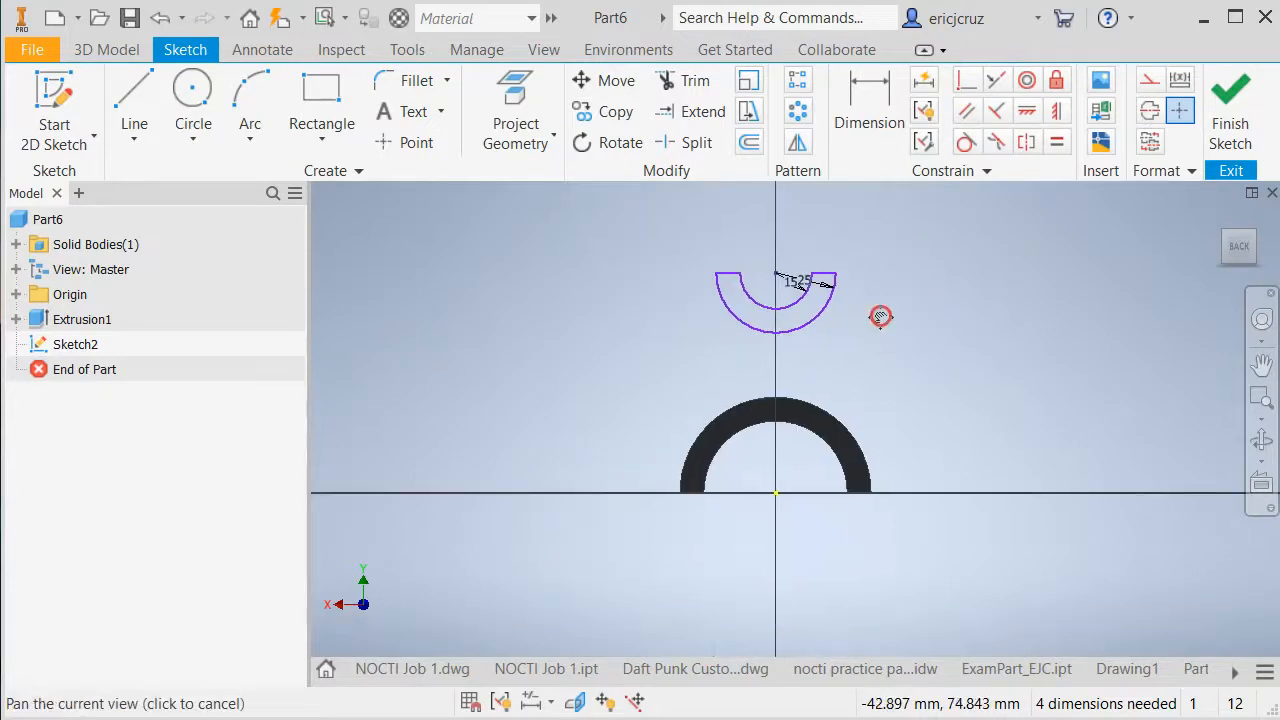
{"action": "left_click", "coordinate": [876, 128]}
{"action": "scroll", "coordinate": [890, 475], "scroll_direction": "down", "scroll_amount": 3}
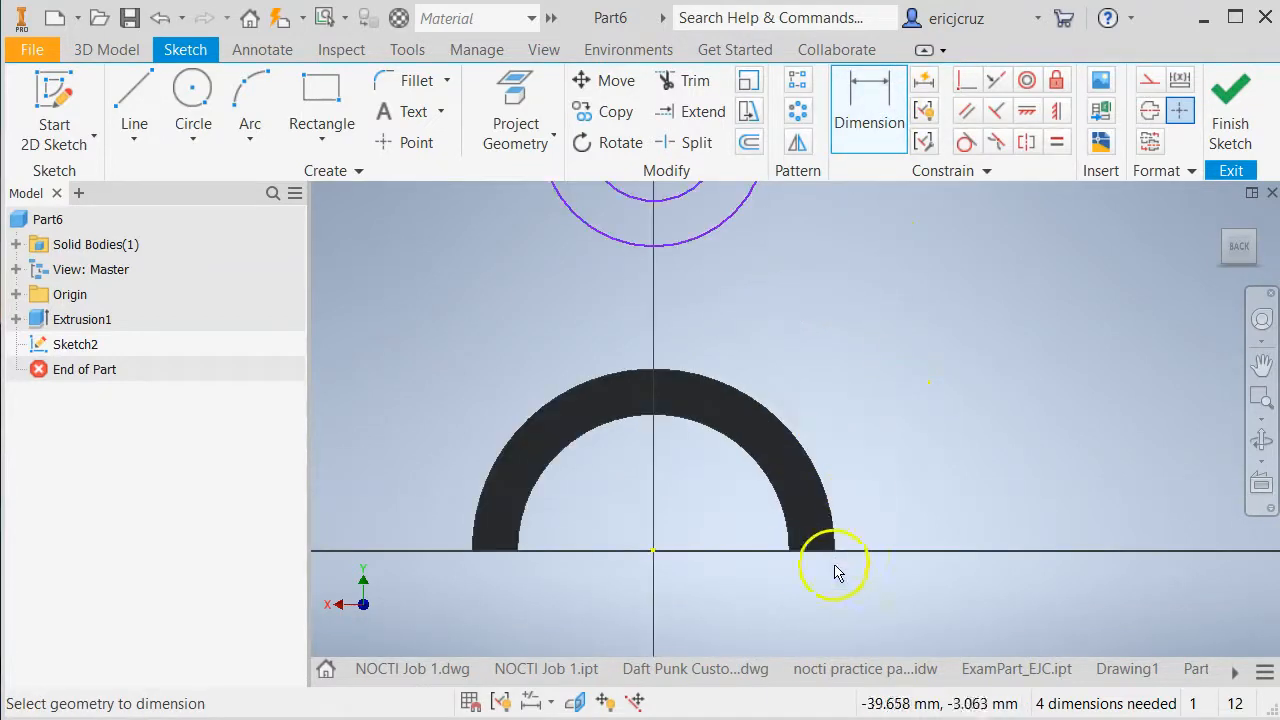
{"action": "middle_click_drag", "start_coordinate": [840, 271], "coordinate": [840, 360]}
{"action": "left_click", "coordinate": [735, 232]}
{"action": "left_click", "coordinate": [929, 374]}
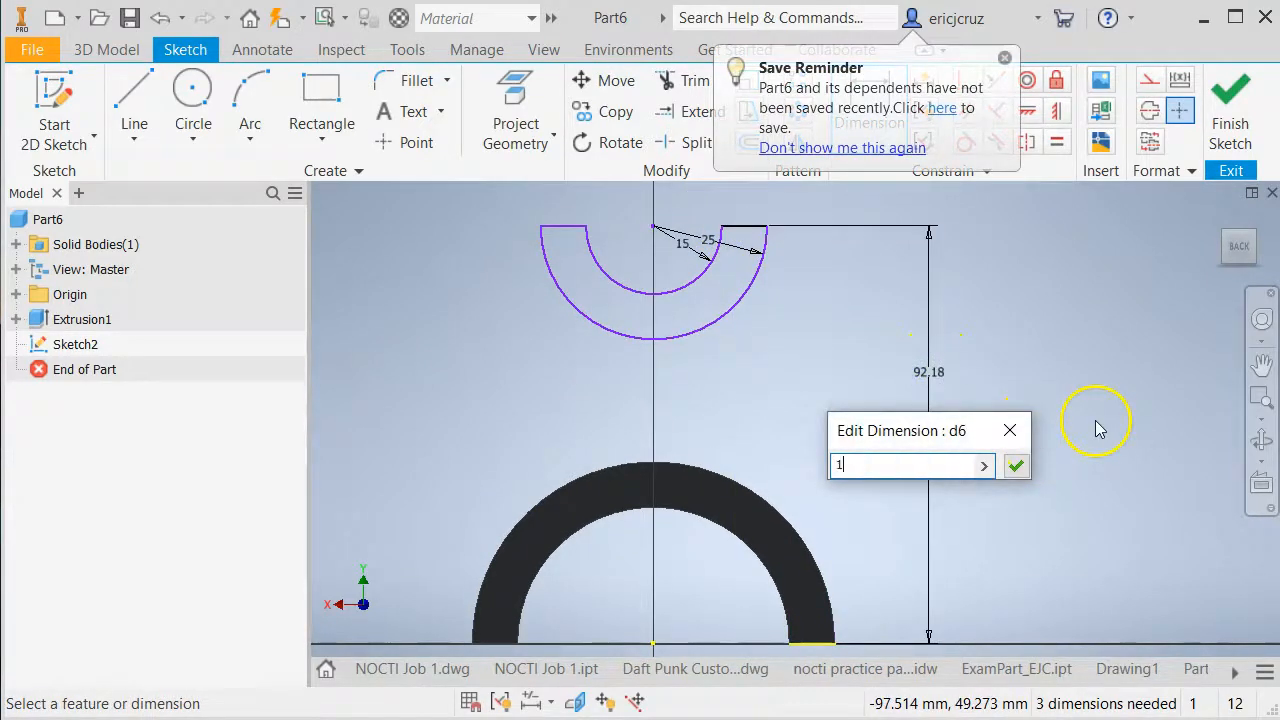
{"action": "key", "text": "Return"}
{"action": "scroll", "coordinate": [1005, 465], "scroll_direction": "down", "scroll_amount": 3}
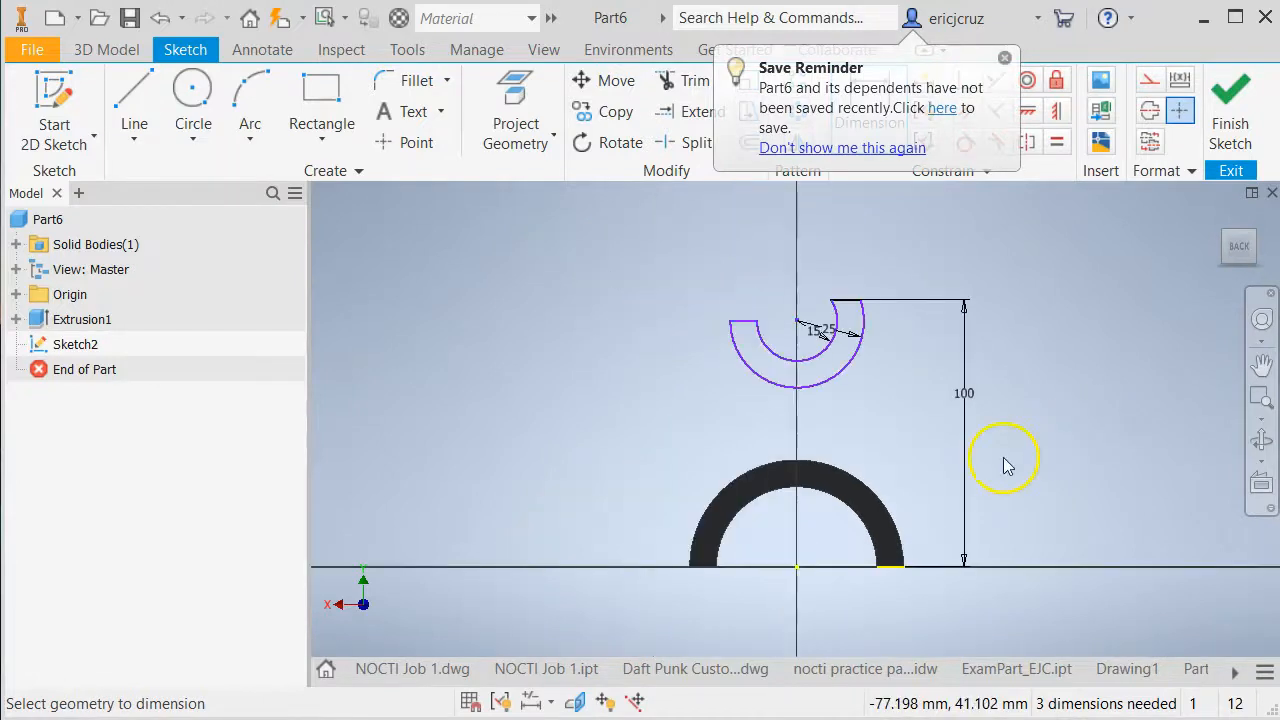
{"action": "key", "text": "ctrl+z"}
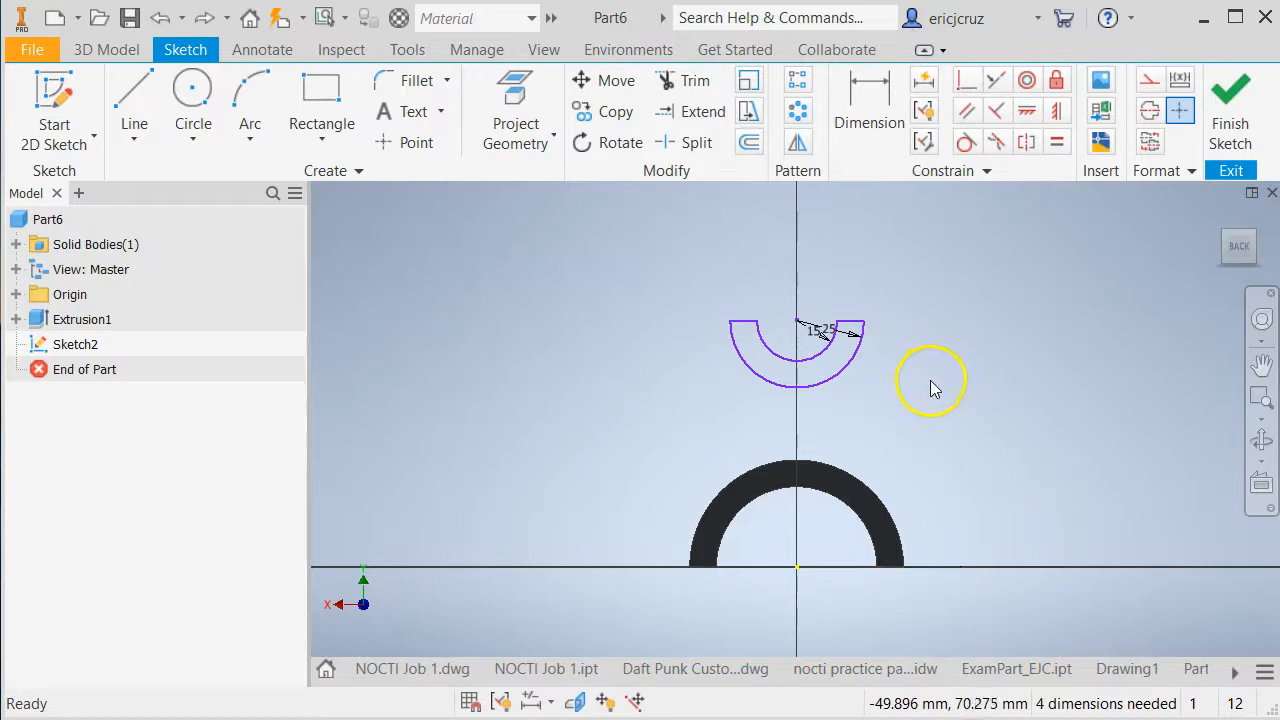
Try to dimension the trimmed arcs' centre 100 mm above the base's bottom edge
{"action": "left_click", "coordinate": [869, 100]}
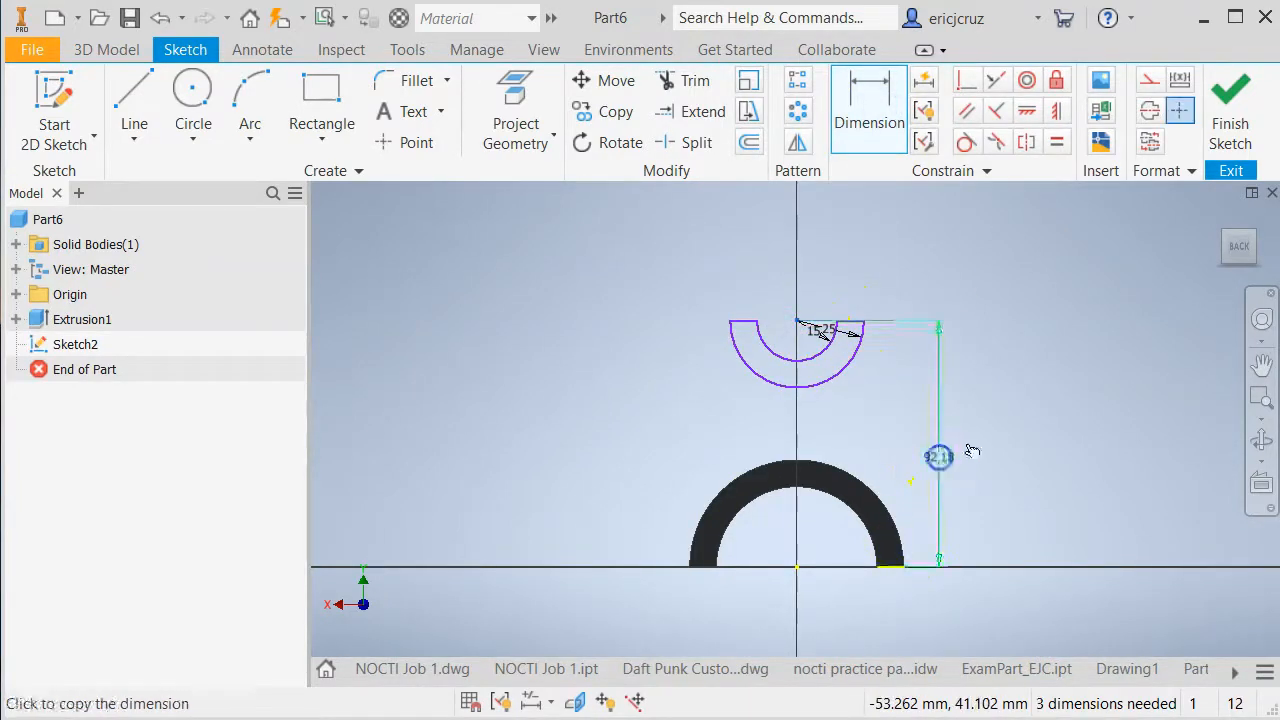
{"action": "type", "text": "100"}
{"action": "key", "text": "Return"}
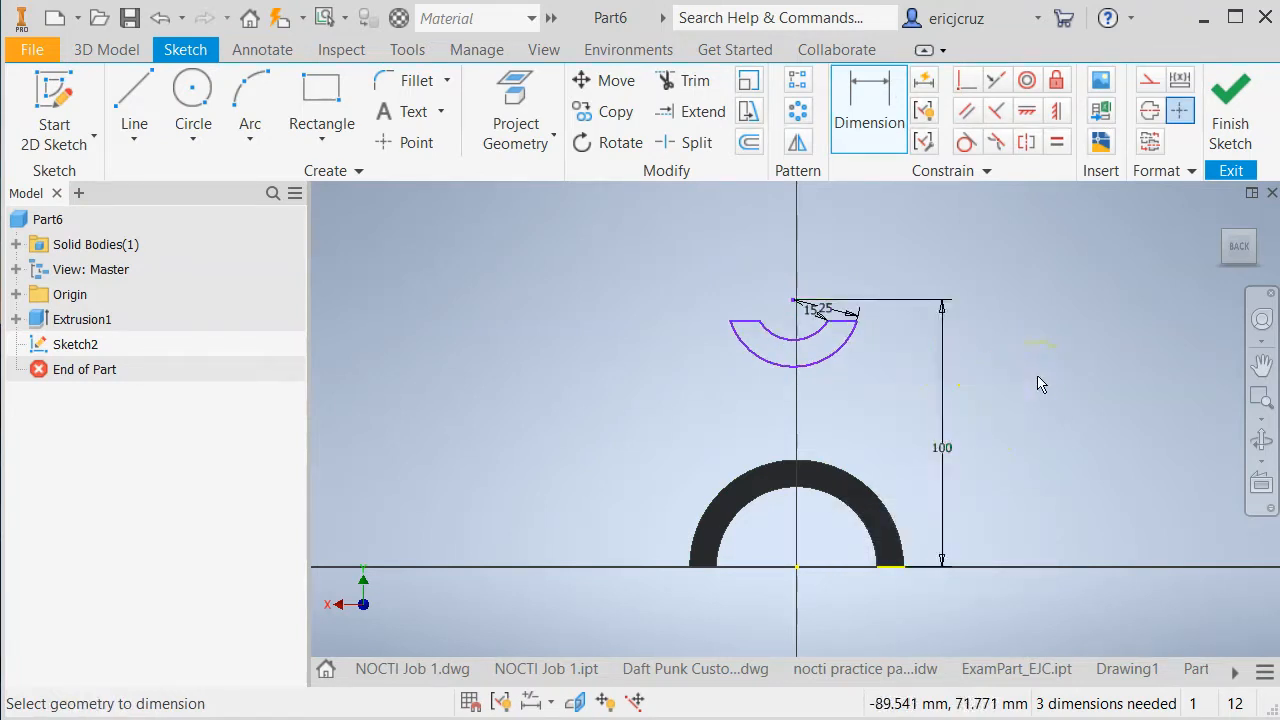
Undo the centre height dimension, the trims and the horizontal line, back to the two full circles
{"action": "key", "text": "ctrl+z"}
{"action": "key", "text": "ctrl+z"}
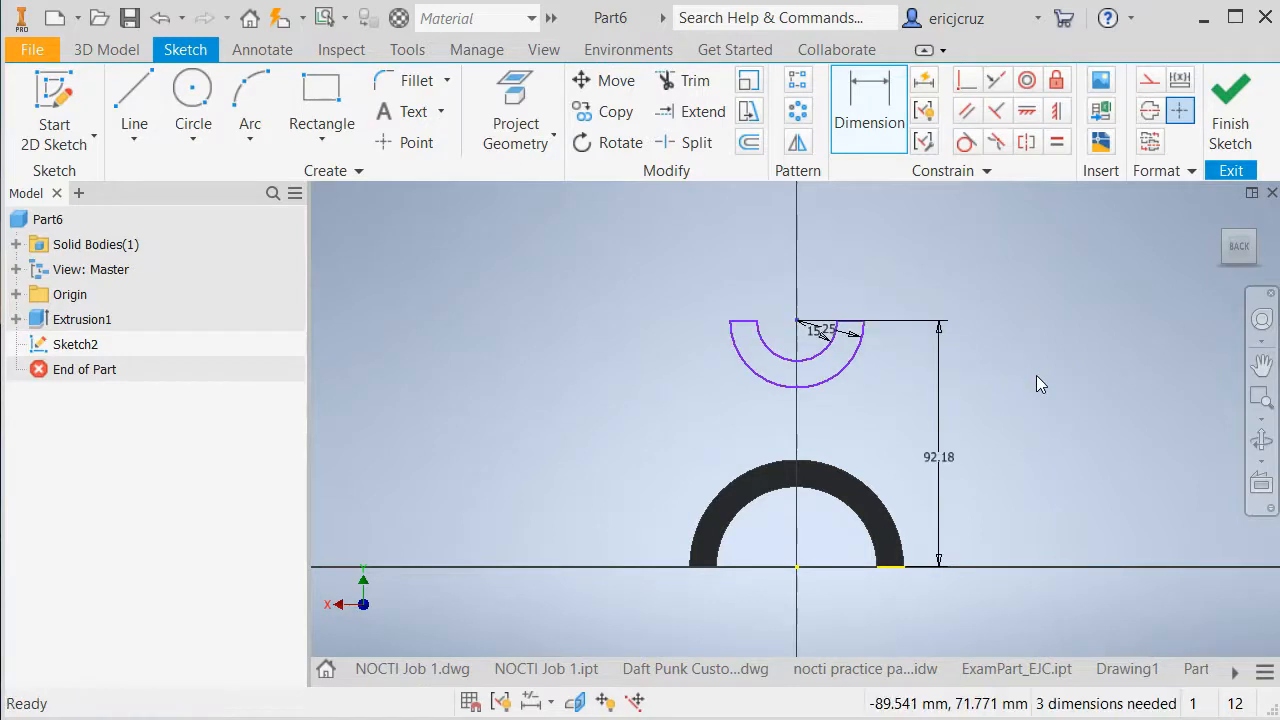
{"action": "key", "text": "ctrl+z"}
{"action": "key", "text": "ctrl+z"}
{"action": "key", "text": "ctrl+z"}
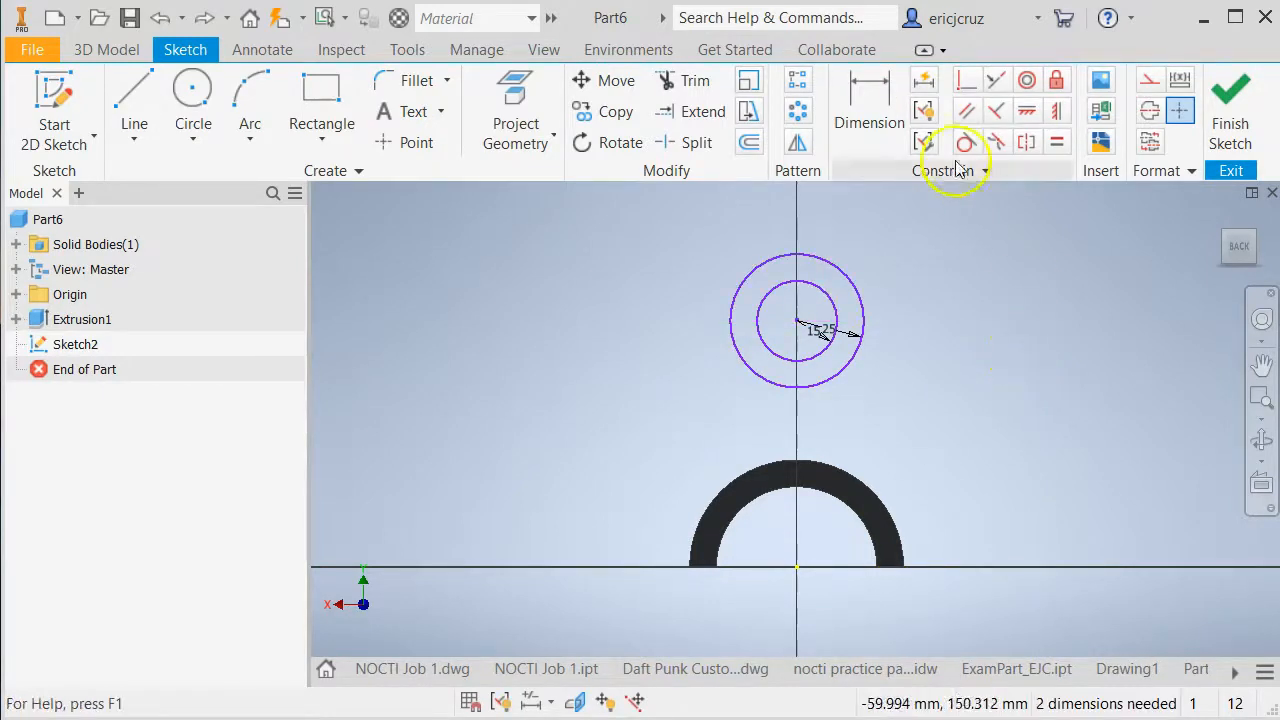
Dimension the circles' common centre 100 mm above the base's bottom edge
{"action": "left_click", "coordinate": [872, 105]}
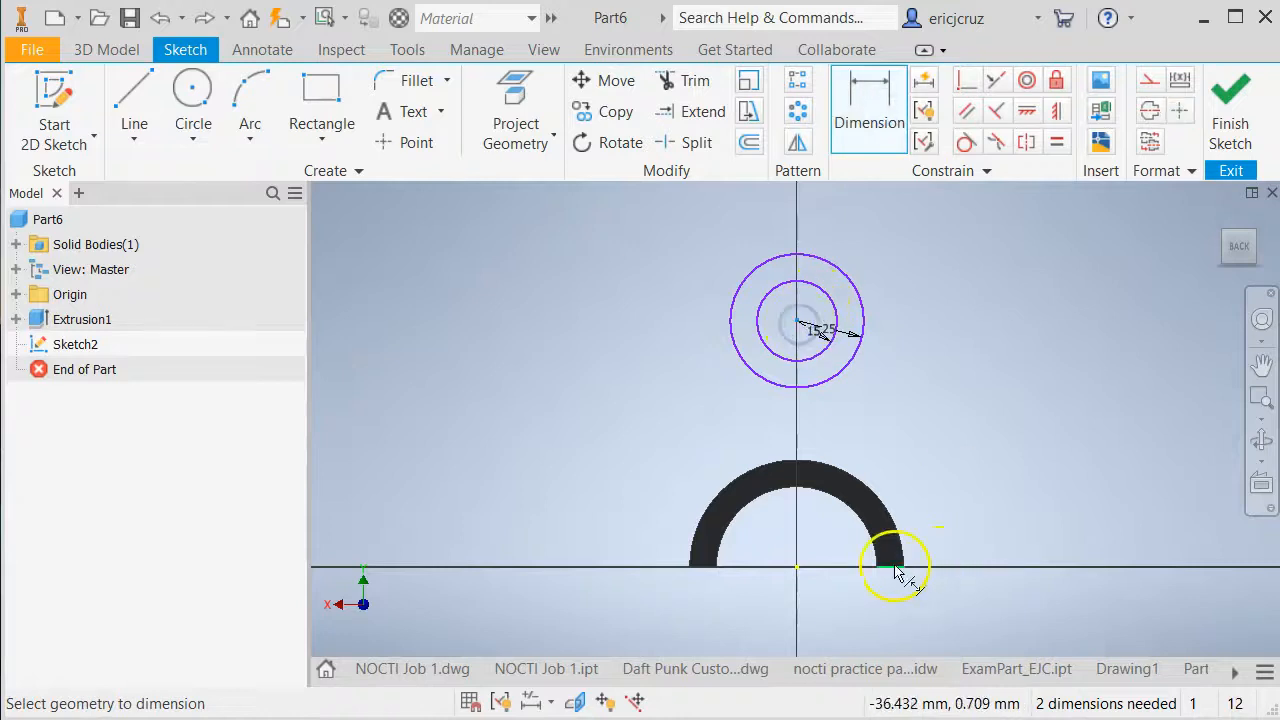
{"action": "left_click", "coordinate": [936, 508]}
{"action": "type", "text": "10"}
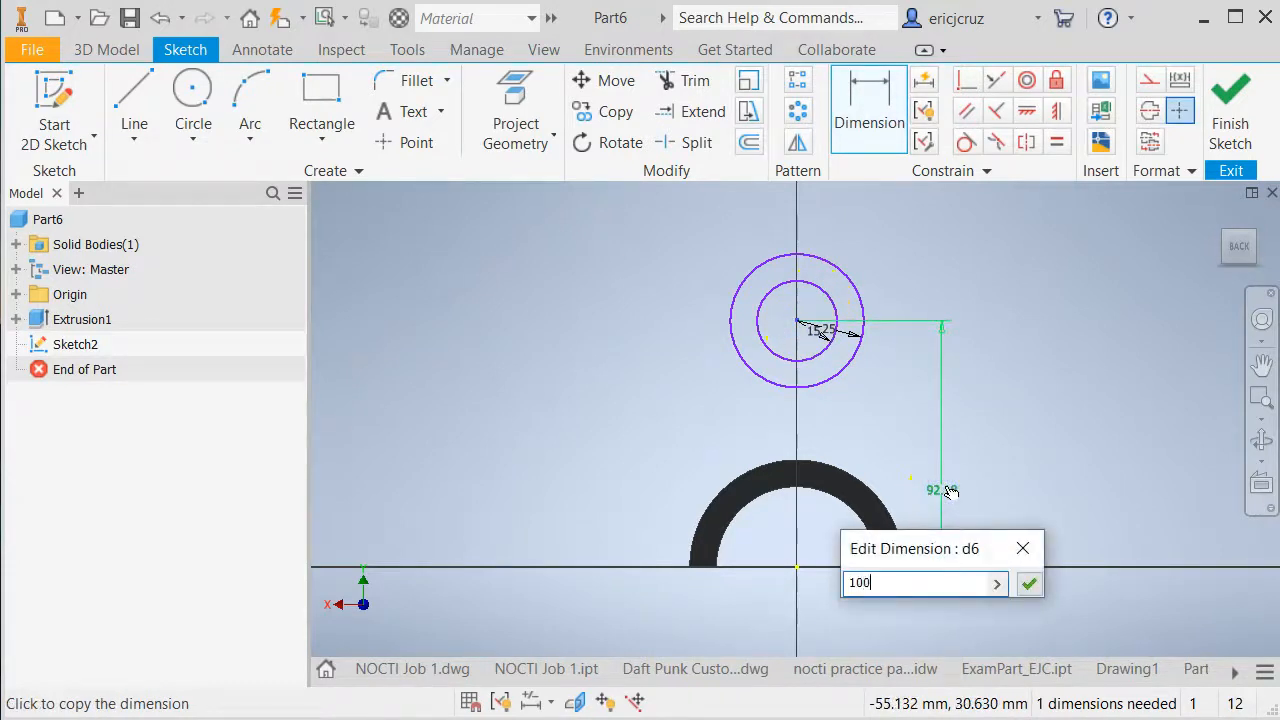
{"action": "type", "text": "0"}
{"action": "key", "text": "Return"}
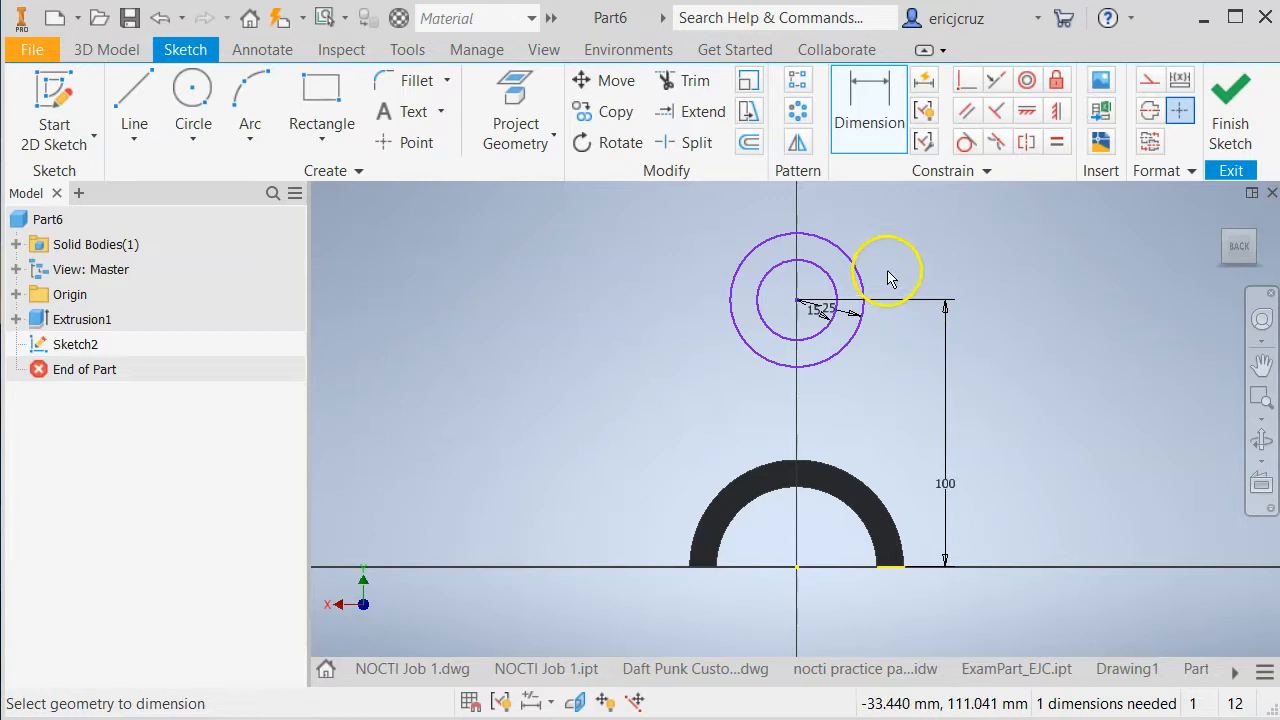
Draw a horizontal line through the circles' common centre, extending past the outer circle on both sides
{"action": "left_click", "coordinate": [135, 100]}
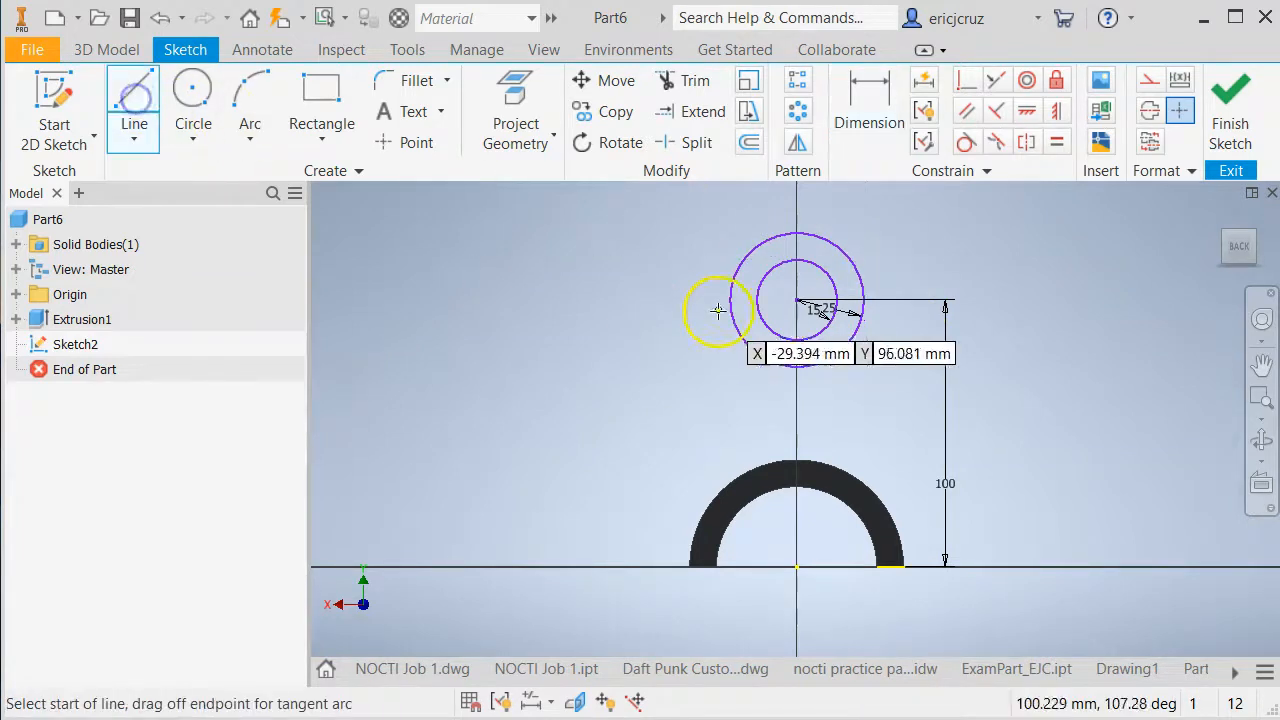
{"action": "scroll", "coordinate": [741, 297], "scroll_direction": "up", "scroll_amount": 4}
{"action": "middle_click_drag", "start_coordinate": [741, 297], "coordinate": [483, 371]}
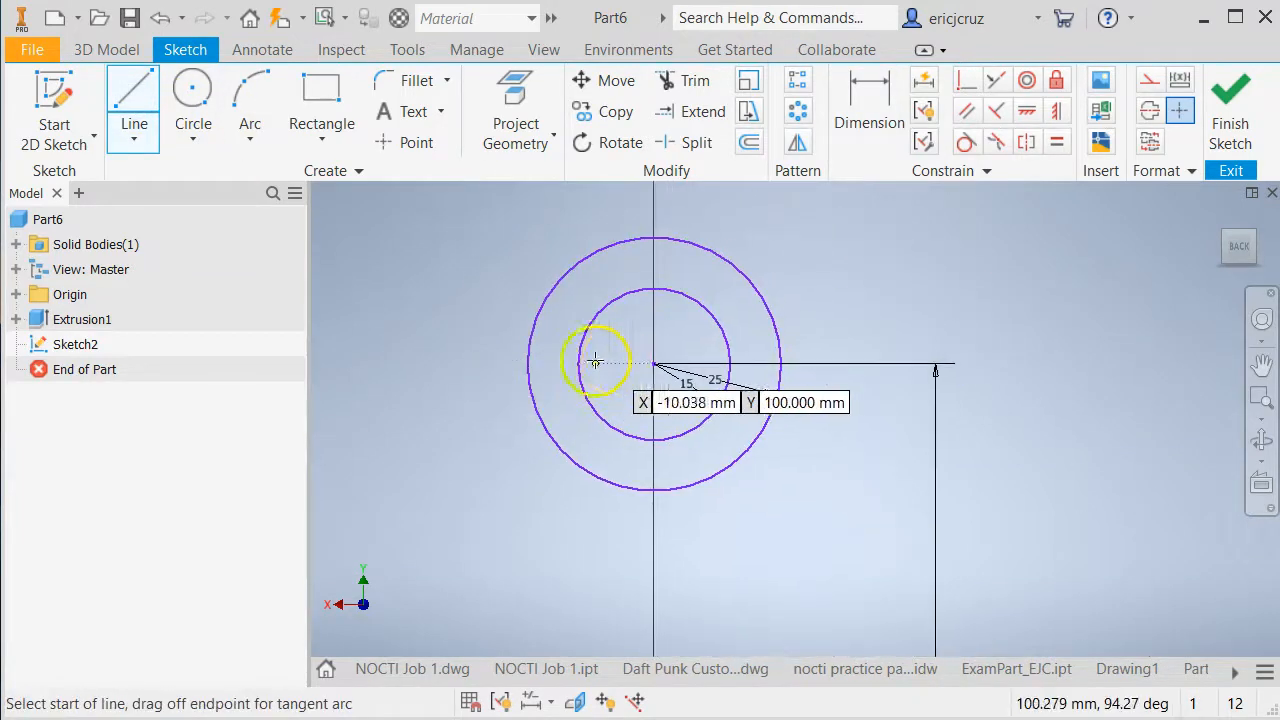
{"action": "left_click", "coordinate": [493, 362]}
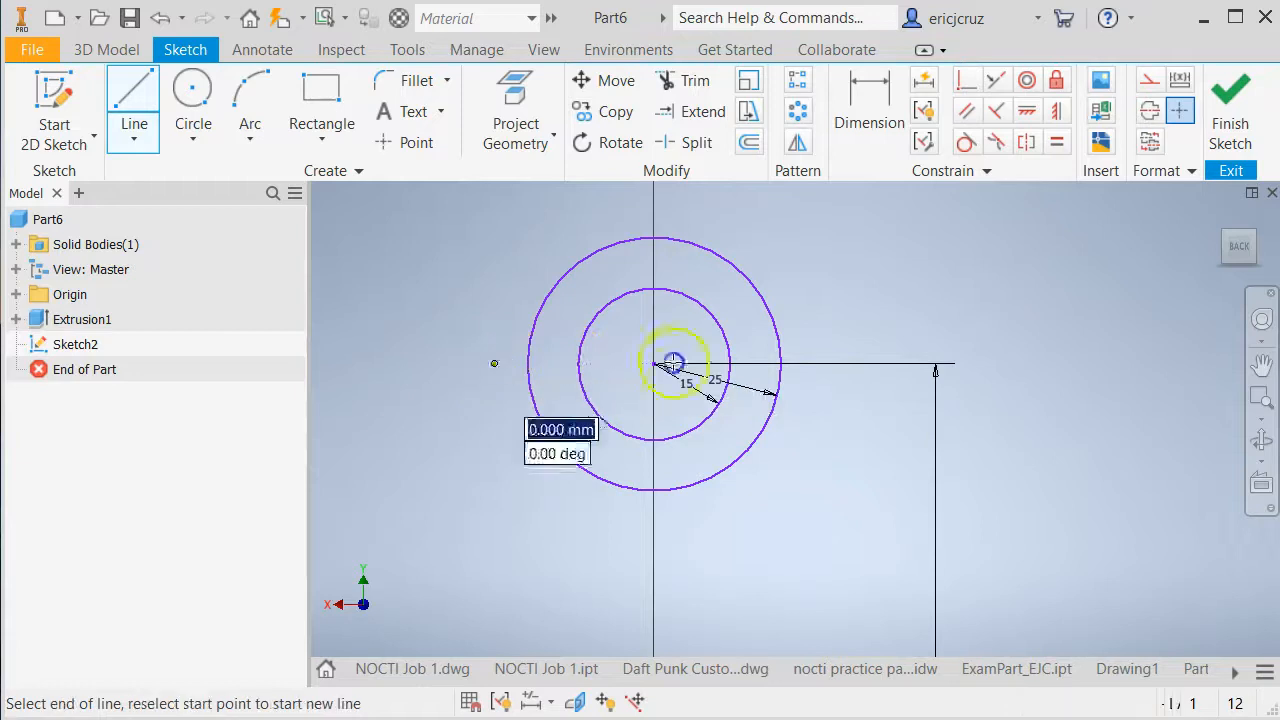
{"action": "left_click", "coordinate": [818, 363]}
{"action": "key", "text": "Escape"}
Trim the circles and the horizontal line to a closed lower half-ring profile, and finish the sketch
{"action": "key", "text": "x"}
{"action": "mouse_move", "coordinate": [818, 396]}
{"action": "left_mouse_down"}
{"action": "mouse_move", "coordinate": [743, 291]}
{"action": "mouse_move", "coordinate": [618, 372]}
{"action": "mouse_move", "coordinate": [687, 352]}
{"action": "left_mouse_up"}
{"action": "scroll", "coordinate": [866, 304], "scroll_direction": "down", "scroll_amount": 3}
{"action": "middle_click_drag", "start_coordinate": [866, 304], "coordinate": [860, 217]}
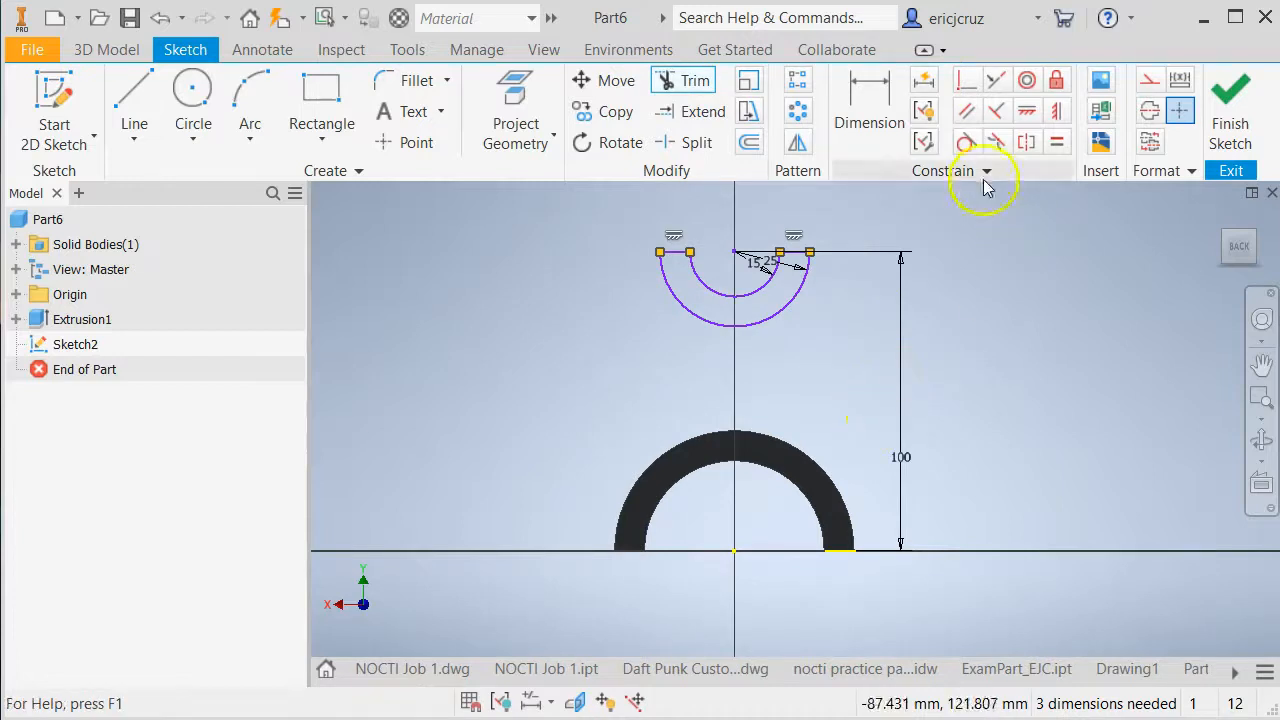
{"action": "left_click", "coordinate": [1230, 110]}
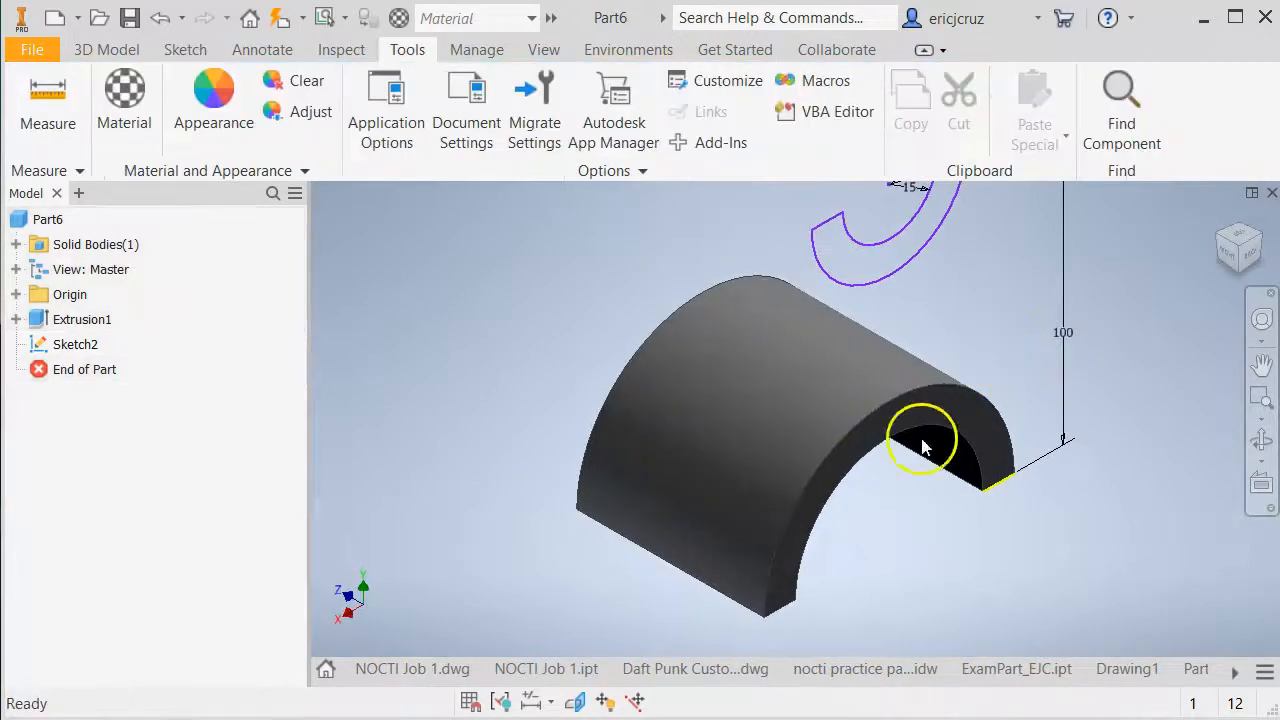
Extrude the upper half-ring profile 30 mm
{"action": "middle_click_drag", "start_coordinate": [995, 342], "coordinate": [909, 469]}
{"action": "left_click", "coordinate": [1218, 216]}
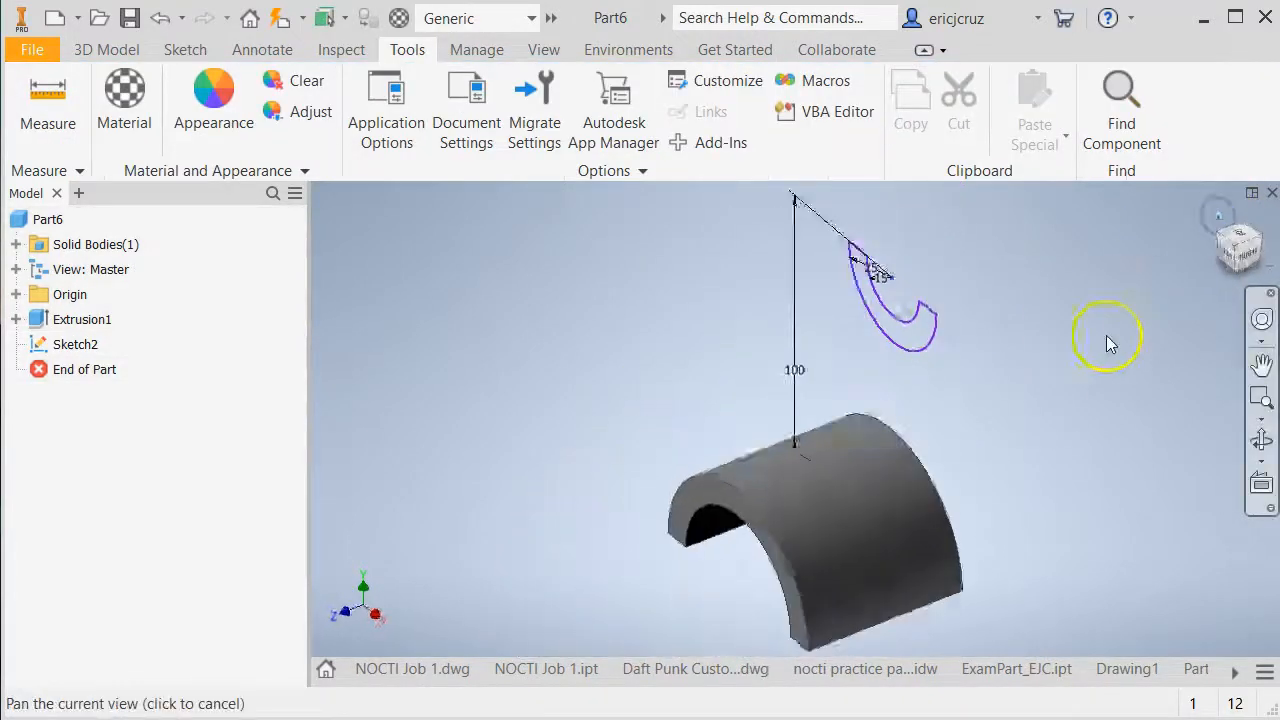
{"action": "left_click", "coordinate": [134, 55]}
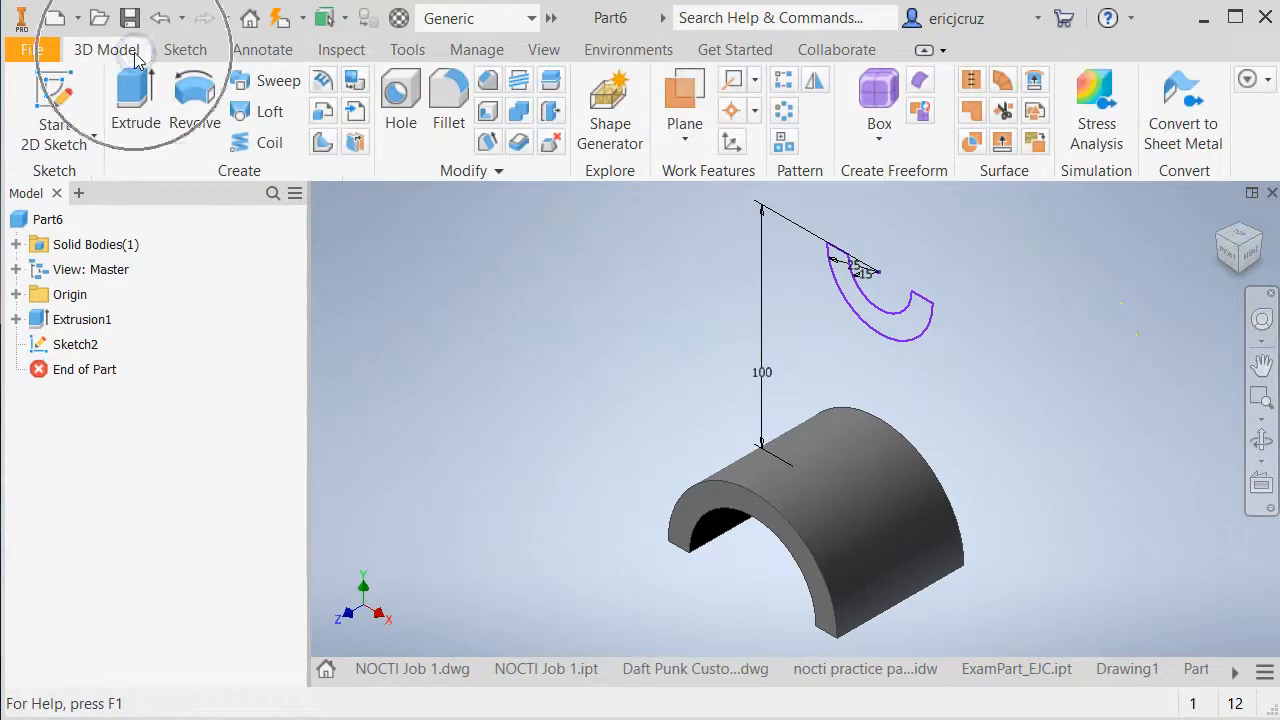
{"action": "left_click", "coordinate": [134, 95]}
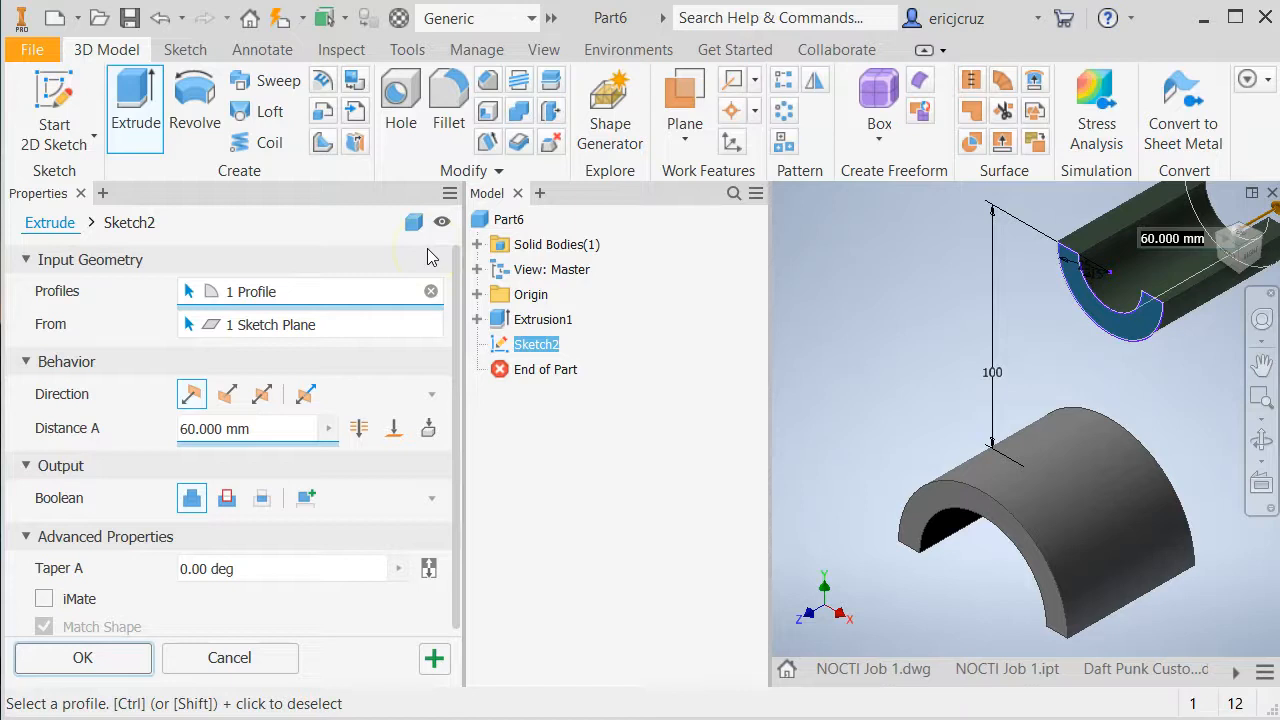
{"action": "left_click", "coordinate": [233, 430]}
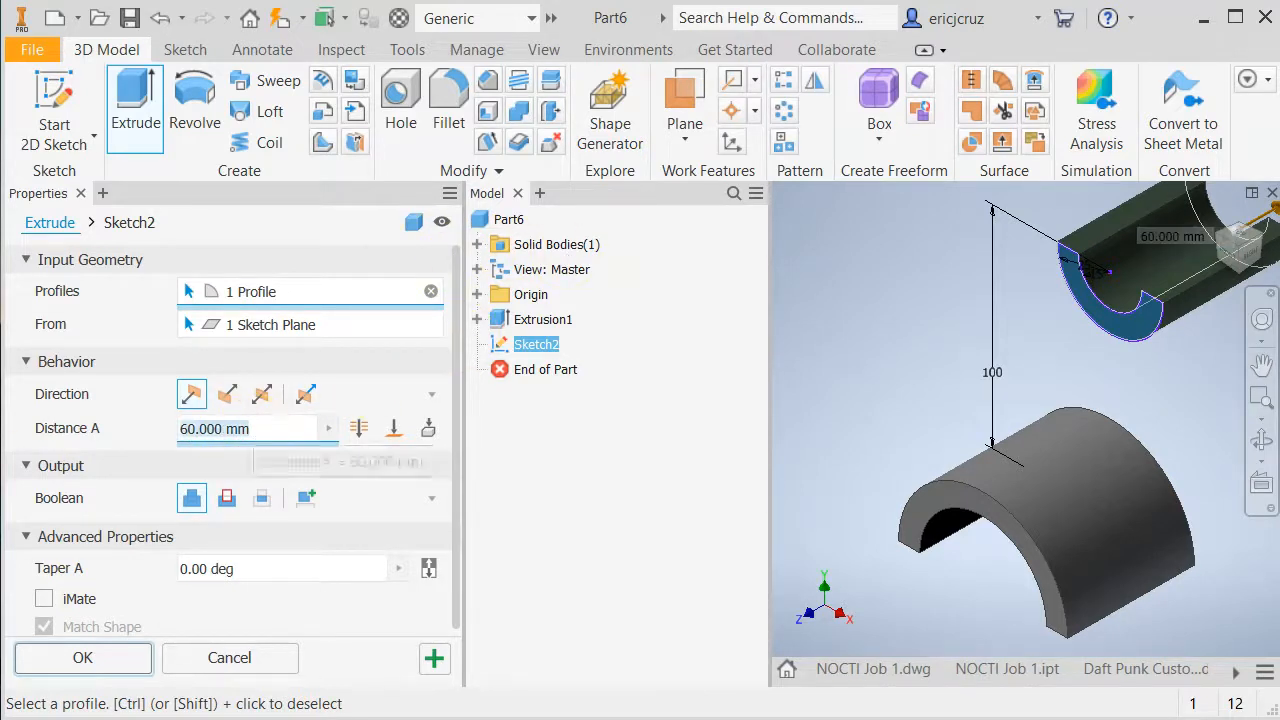
{"action": "left_click", "coordinate": [16, 408]}
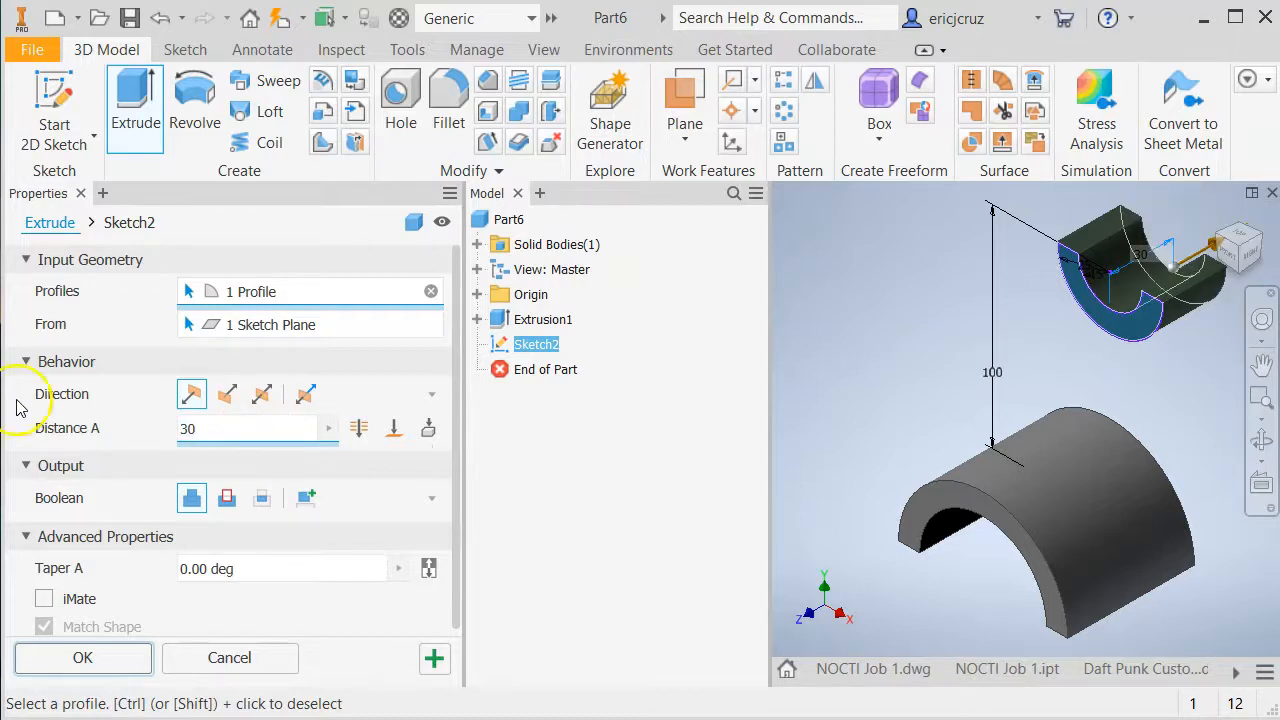
{"action": "left_click", "coordinate": [83, 657]}
Edit the upper half-ring's extrusion and flip its direction so it extends over the base
{"action": "mouse_move", "coordinate": [1007, 443]}
{"action": "middle_mouse_down", "text": "shift"}
{"action": "mouse_move", "coordinate": [903, 420]}
{"action": "mouse_move", "coordinate": [1023, 429]}
{"action": "mouse_move", "coordinate": [1011, 435]}
{"action": "middle_mouse_up", "text": "shift"}
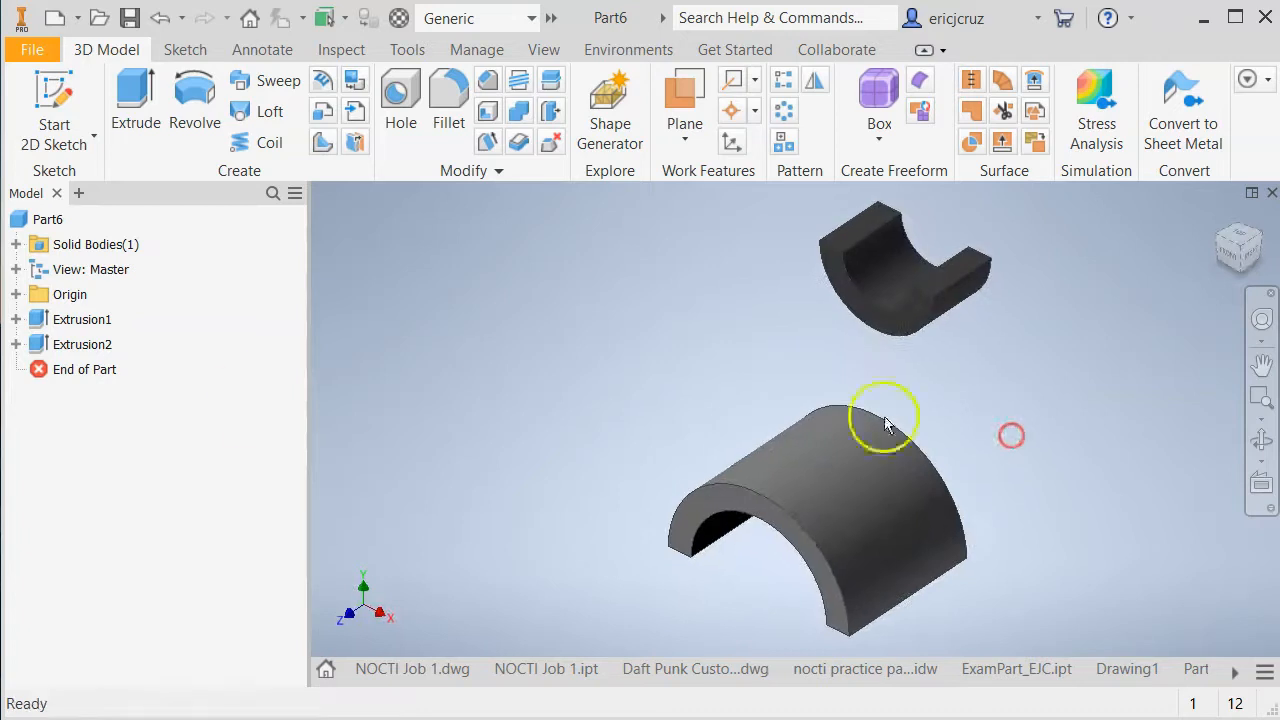
{"action": "left_click", "coordinate": [16, 344]}
{"action": "left_click", "coordinate": [58, 345]}
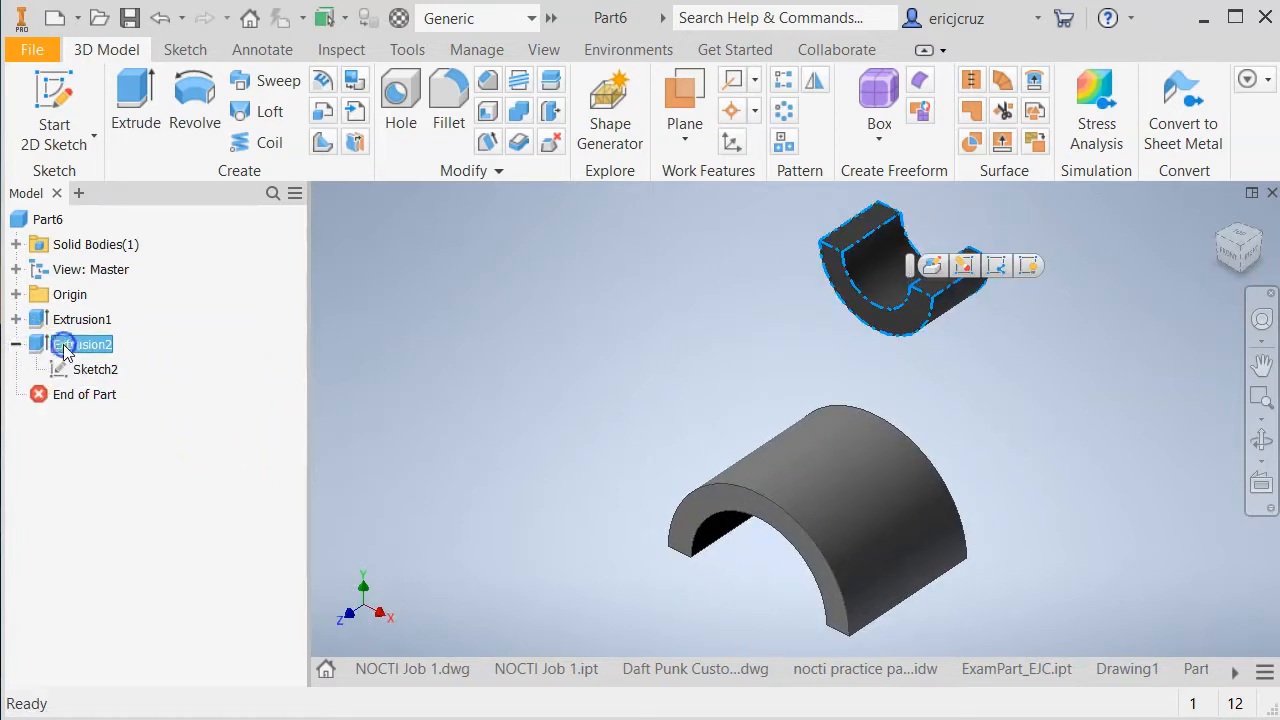
{"action": "right_click", "coordinate": [63, 347]}
{"action": "left_click", "coordinate": [138, 521]}
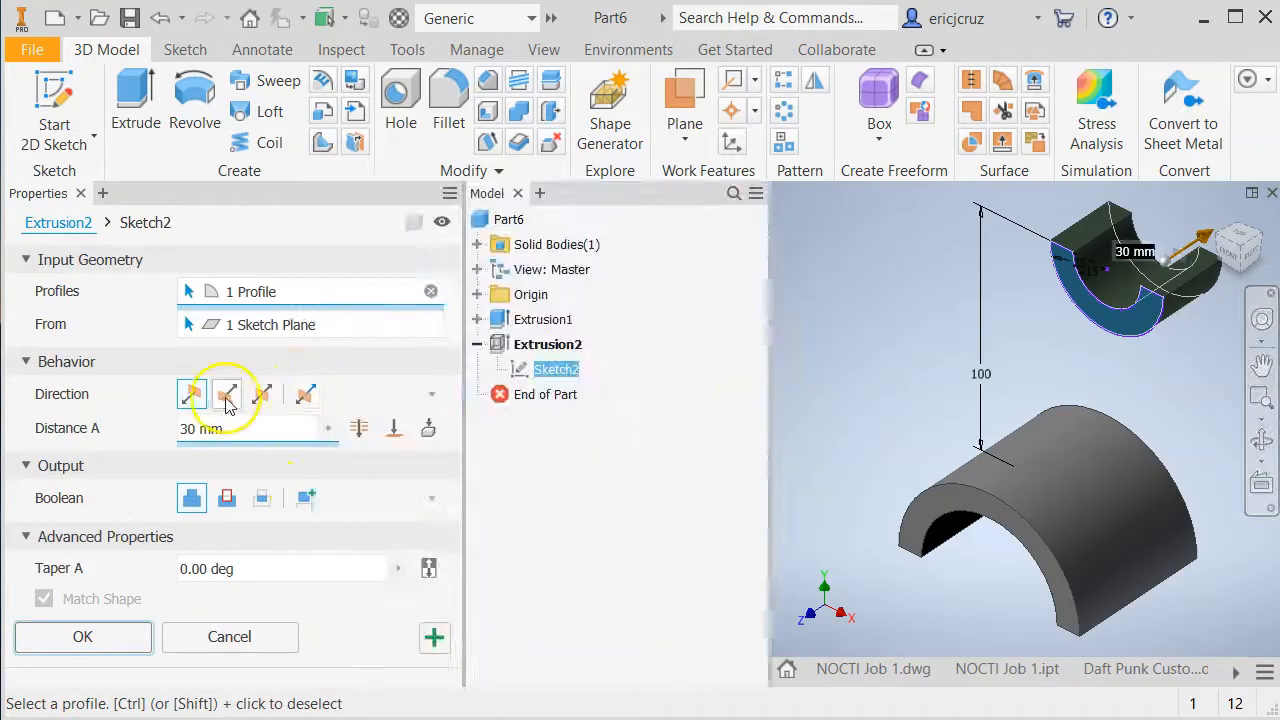
{"action": "left_click", "coordinate": [226, 396]}
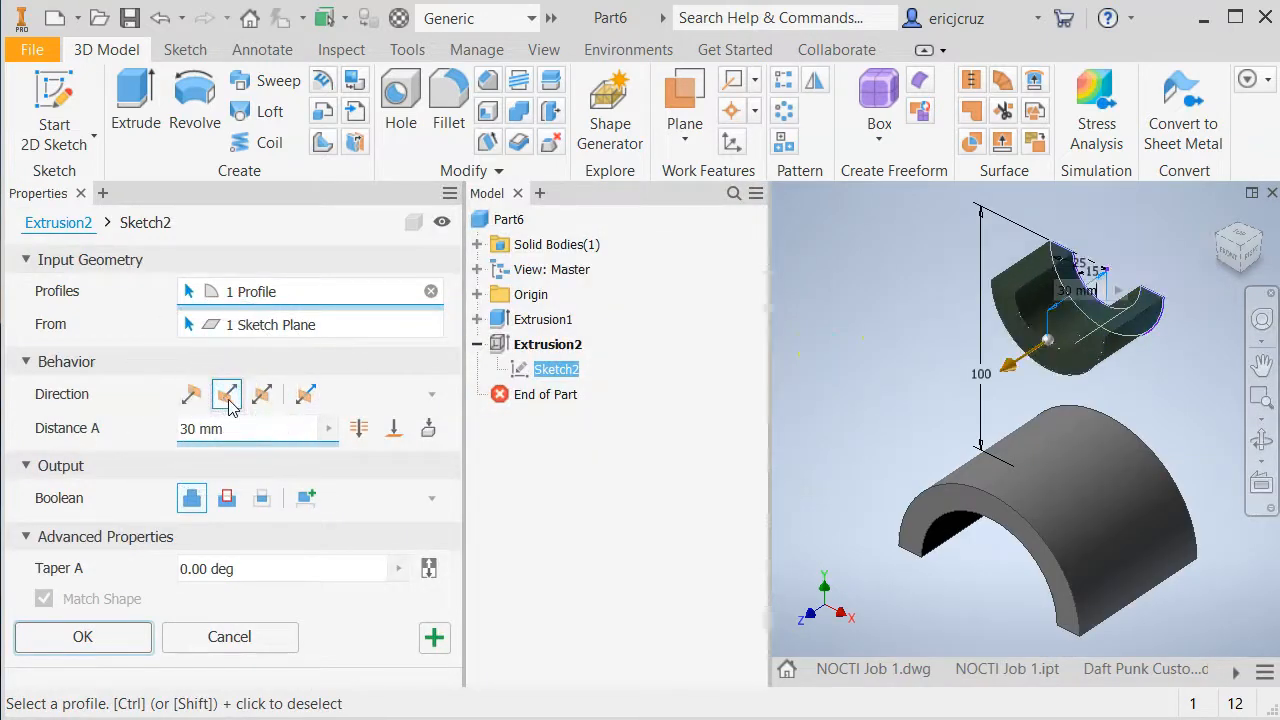
{"action": "left_click", "coordinate": [82, 637]}
Start a new sketch on the half-cylinder base's back end face
{"action": "mouse_move", "coordinate": [634, 431]}
{"action": "middle_mouse_down", "text": "shift"}
{"action": "mouse_move", "coordinate": [537, 391]}
{"action": "mouse_move", "coordinate": [640, 403]}
{"action": "mouse_move", "coordinate": [600, 429]}
{"action": "mouse_move", "coordinate": [560, 423]}
{"action": "mouse_move", "coordinate": [638, 418]}
{"action": "mouse_move", "coordinate": [554, 409]}
{"action": "mouse_move", "coordinate": [683, 414]}
{"action": "mouse_move", "coordinate": [568, 440]}
{"action": "mouse_move", "coordinate": [600, 446]}
{"action": "mouse_move", "coordinate": [628, 422]}
{"action": "middle_mouse_up", "text": "shift"}
{"action": "middle_click_drag", "start_coordinate": [700, 369], "coordinate": [720, 386], "text": "shift"}
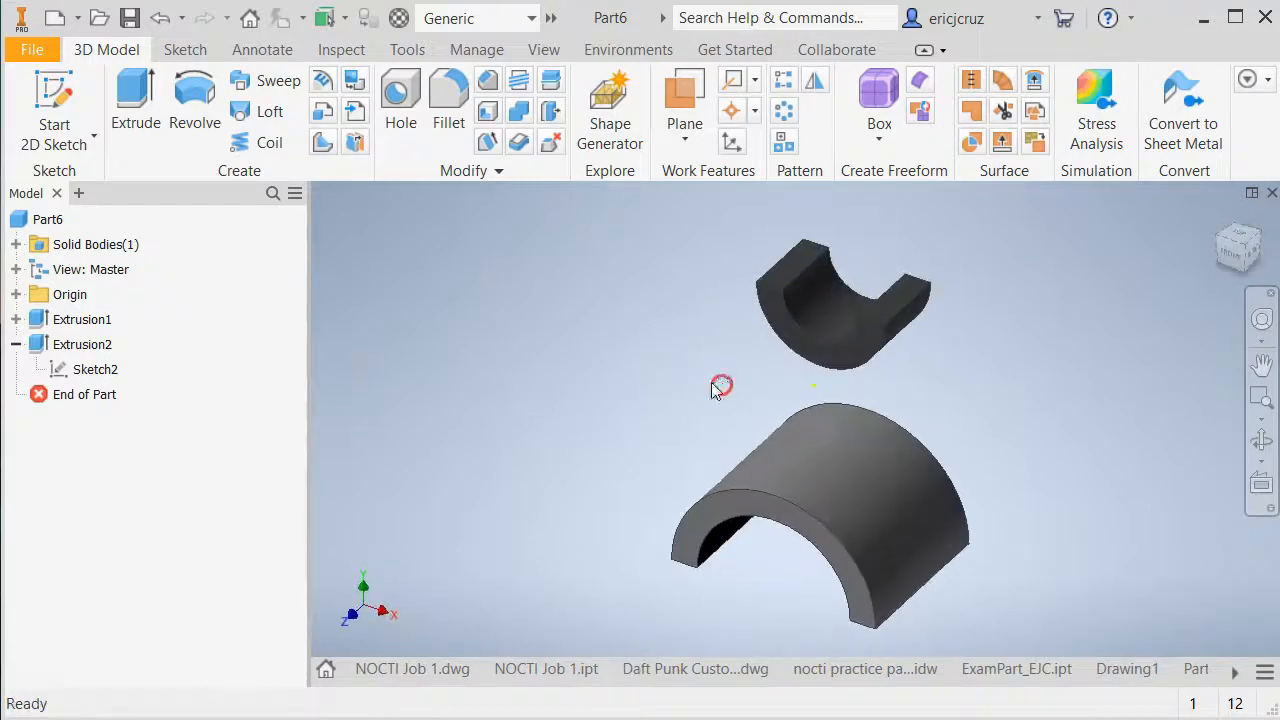
{"action": "left_click", "coordinate": [1217, 216]}
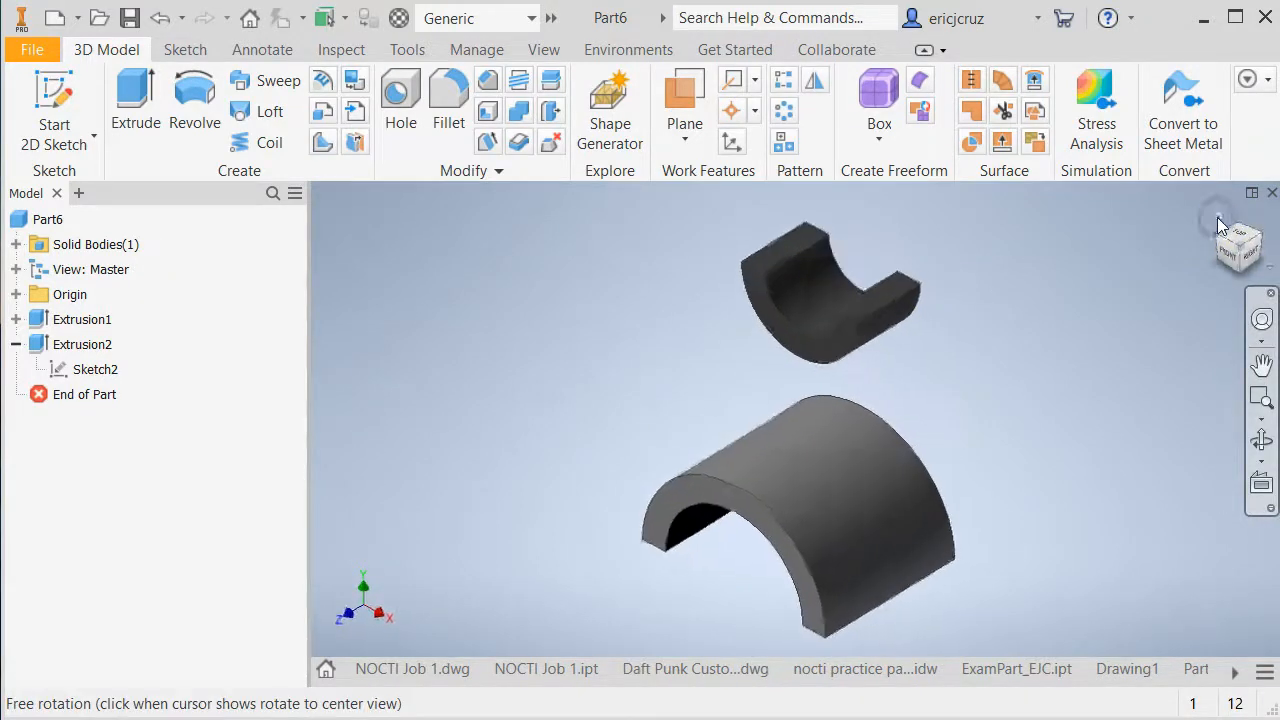
{"action": "left_click", "coordinate": [1253, 248]}
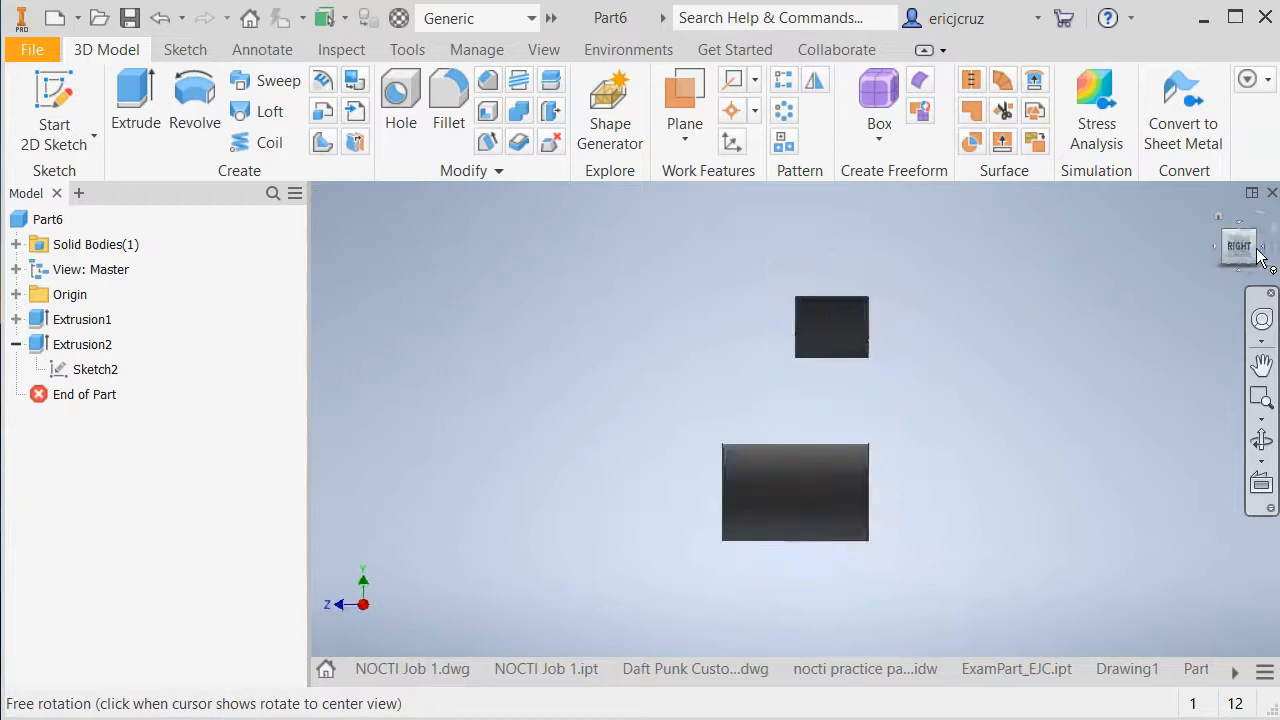
{"action": "left_click", "coordinate": [1260, 248]}
{"action": "scroll", "coordinate": [827, 415], "scroll_direction": "up", "scroll_amount": 3}
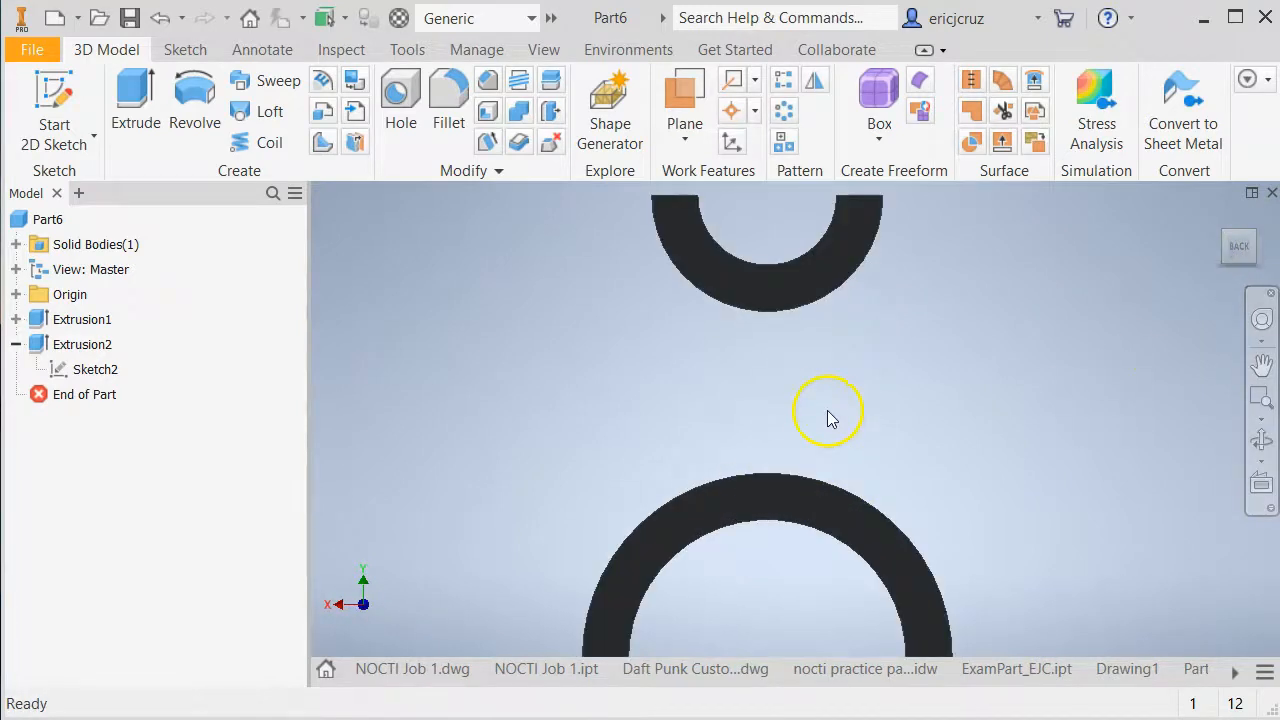
{"action": "scroll", "coordinate": [827, 415], "scroll_direction": "down", "scroll_amount": 3}
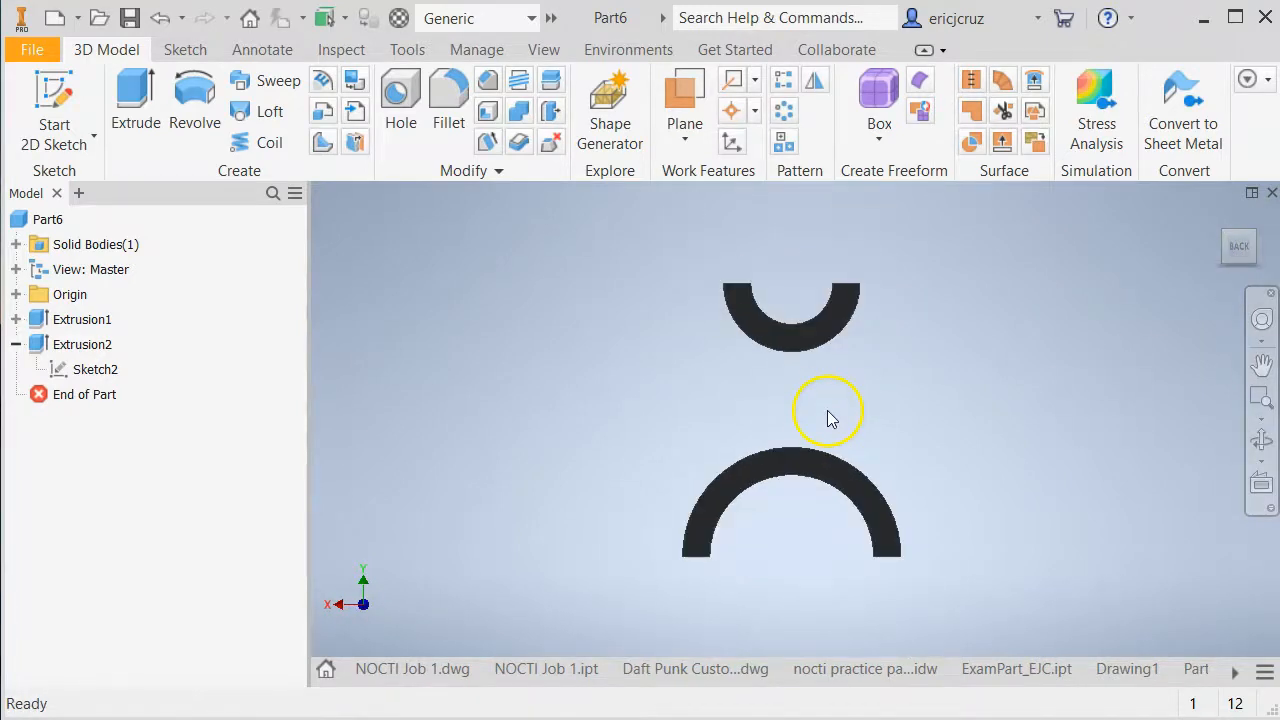
{"action": "right_click", "coordinate": [808, 470]}
{"action": "left_click", "coordinate": [802, 530]}
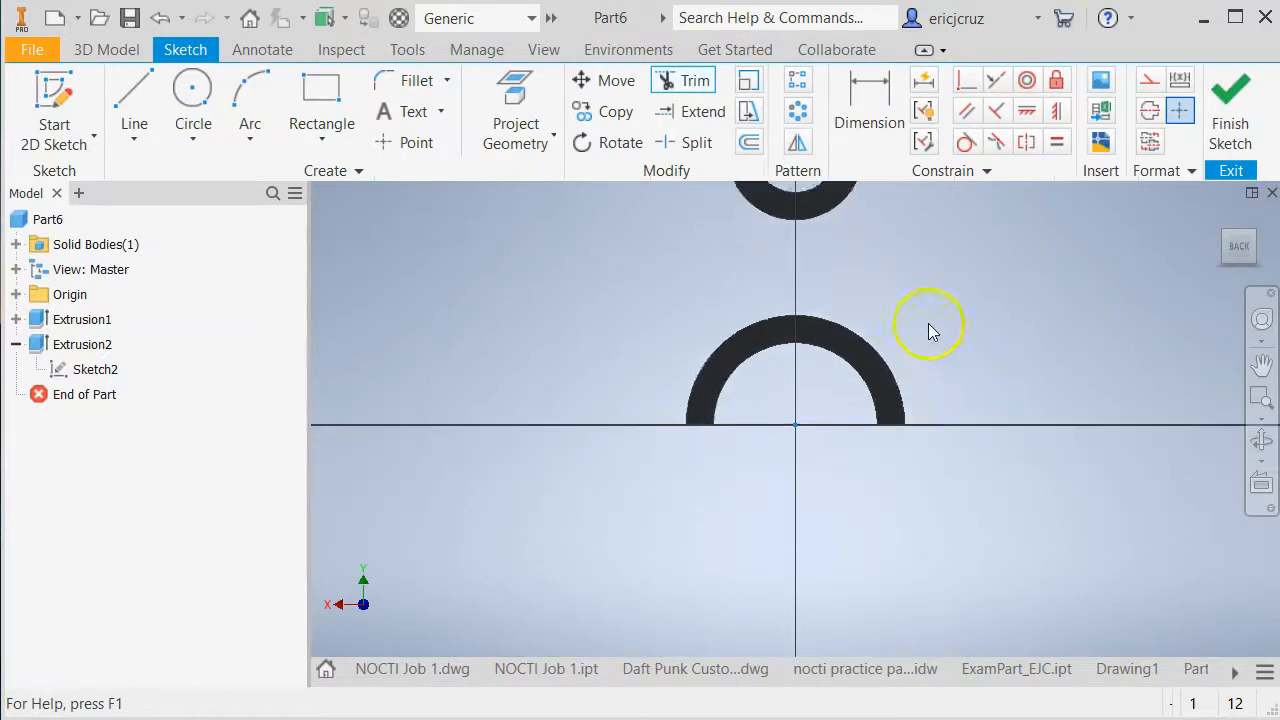
Project the back face outlines of the upper half-ring and the base into the sketch
{"action": "left_click", "coordinate": [517, 93]}
{"action": "left_click", "coordinate": [700, 337]}
{"action": "left_click", "coordinate": [779, 497]}
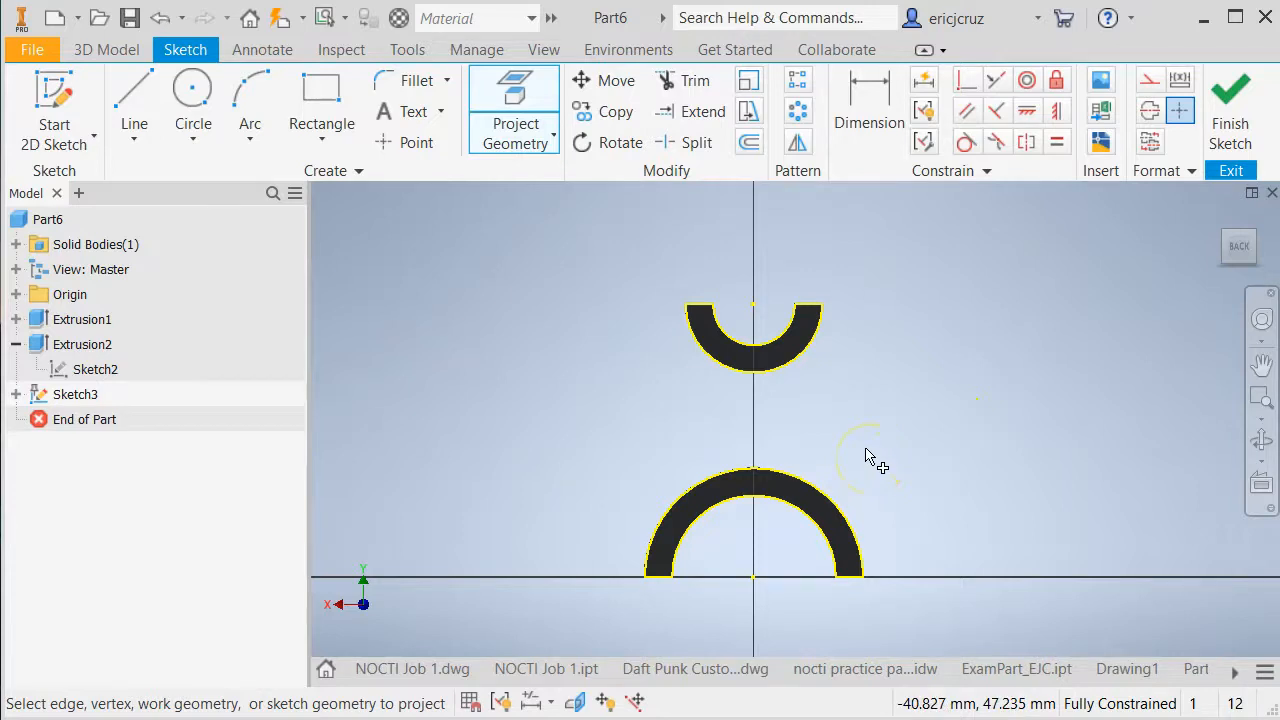
{"action": "scroll", "coordinate": [866, 457], "scroll_direction": "down", "scroll_amount": 5}
{"action": "scroll", "coordinate": [866, 457], "scroll_direction": "up", "scroll_amount": 4}
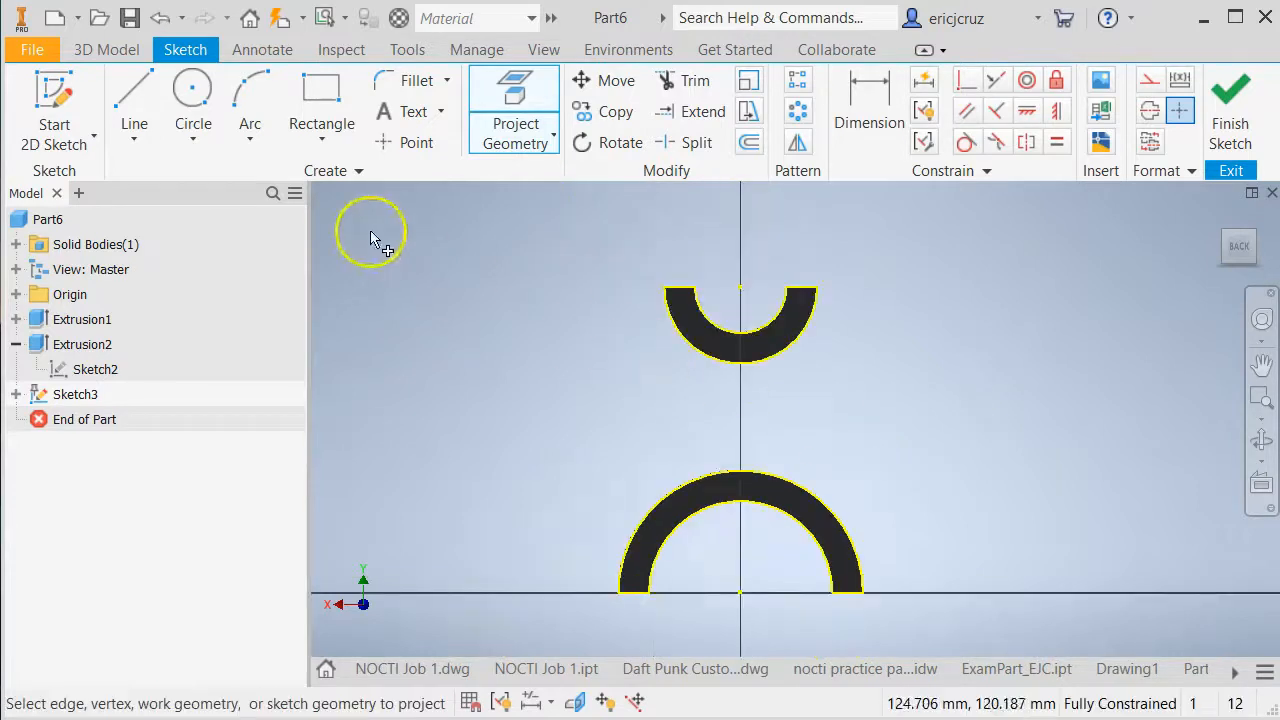
Try to connect the upper half-ring's outer corner to the base's outer bottom corner with a line, and undo it
{"action": "left_click", "coordinate": [134, 112]}
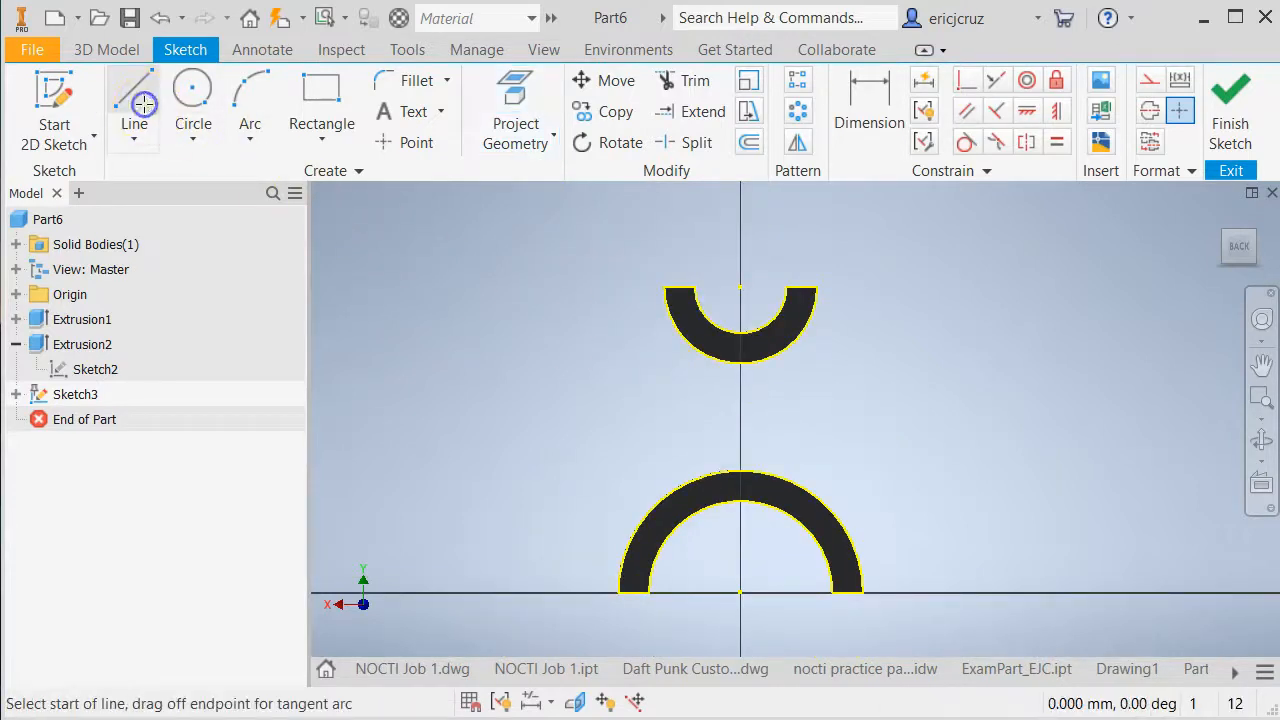
{"action": "left_click", "coordinate": [664, 288]}
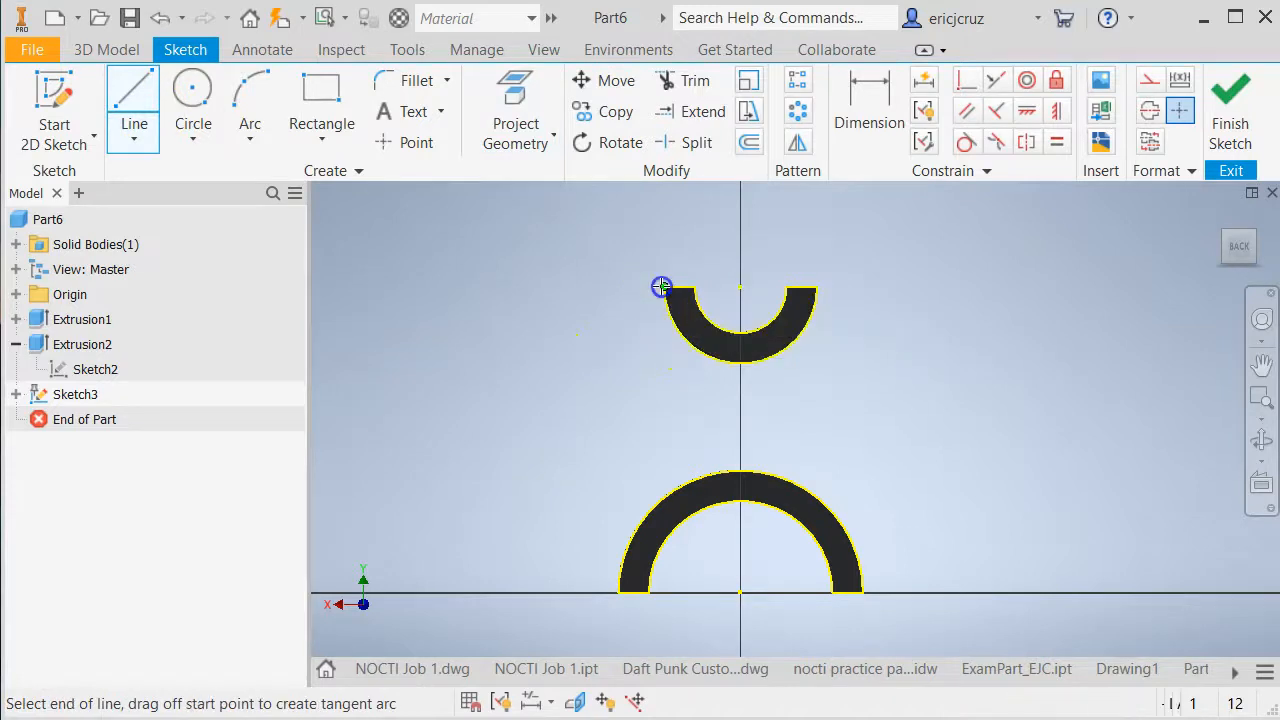
{"action": "left_click", "coordinate": [618, 592]}
{"action": "scroll", "coordinate": [695, 553], "scroll_direction": "down", "scroll_amount": 3}
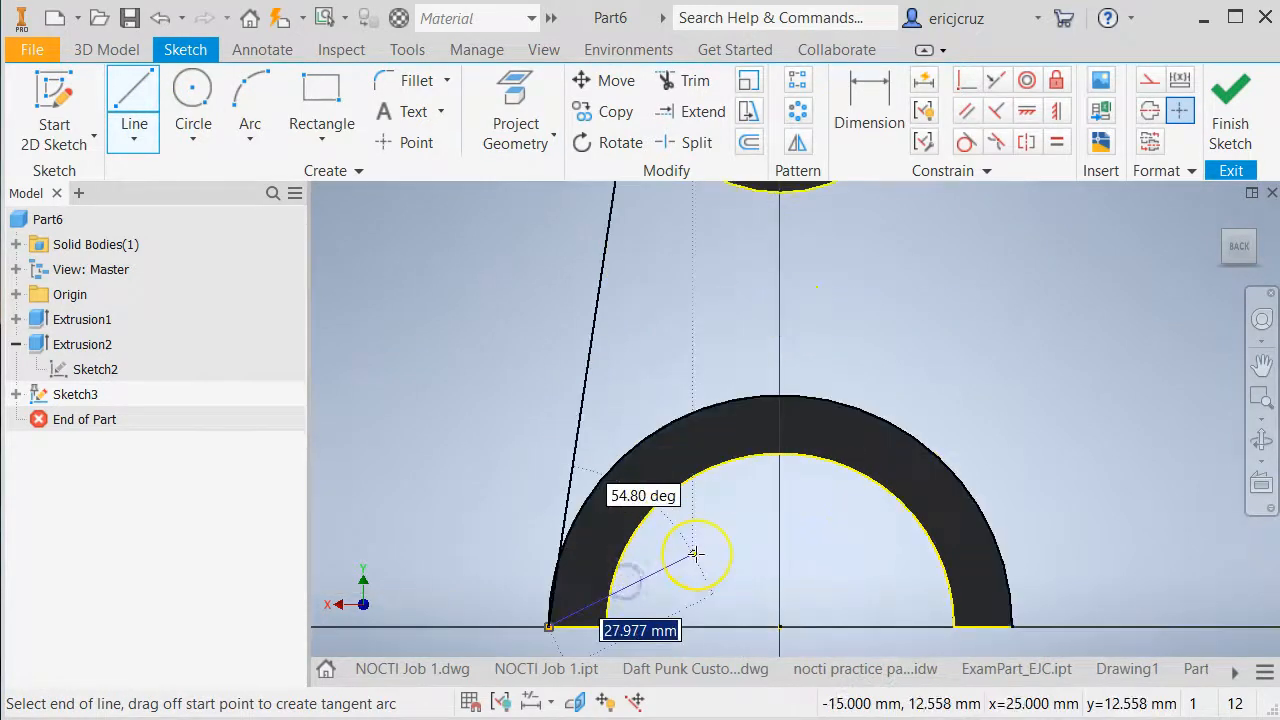
{"action": "scroll", "coordinate": [695, 553], "scroll_direction": "down", "scroll_amount": 3}
{"action": "scroll", "coordinate": [695, 552], "scroll_direction": "up", "scroll_amount": 2}
{"action": "mouse_move", "coordinate": [695, 552]}
{"action": "middle_mouse_down"}
{"action": "mouse_move", "coordinate": [742, 520]}
{"action": "mouse_move", "coordinate": [833, 375]}
{"action": "middle_mouse_up"}
{"action": "scroll", "coordinate": [742, 515], "scroll_direction": "down", "scroll_amount": 3}
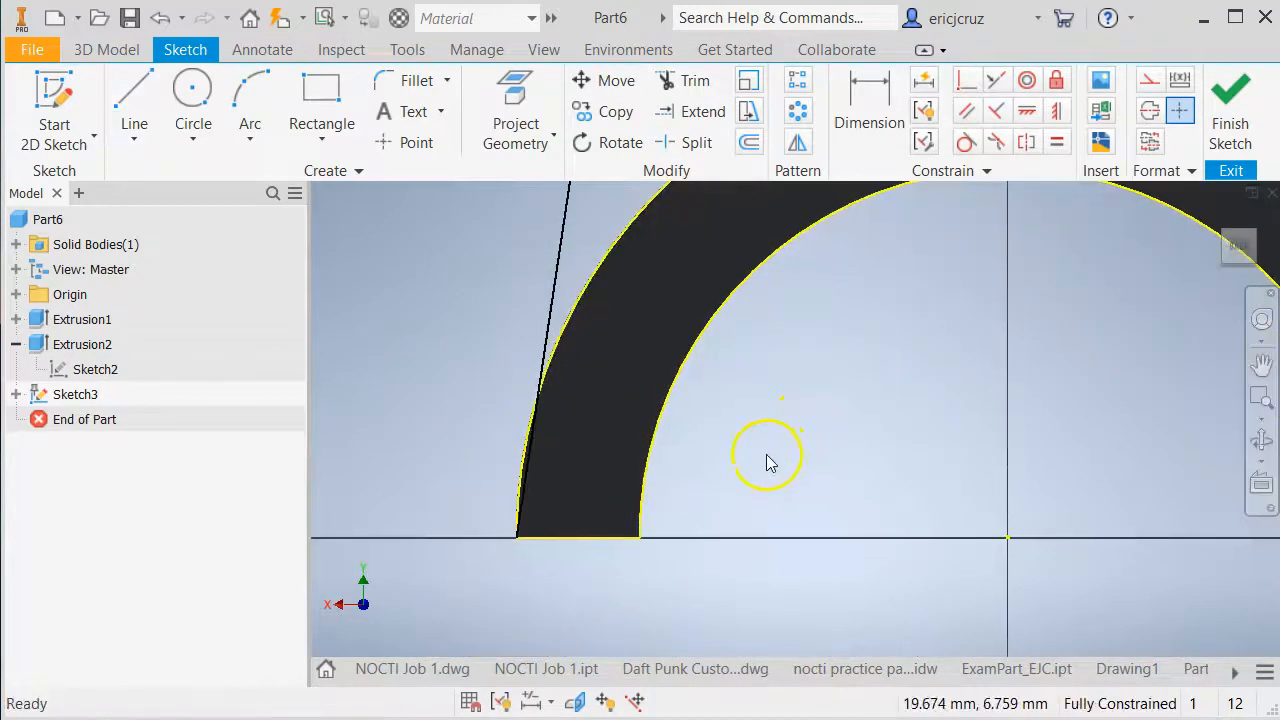
{"action": "scroll", "coordinate": [767, 461], "scroll_direction": "down", "scroll_amount": 3}
{"action": "mouse_move", "coordinate": [766, 460]}
{"action": "middle_mouse_down"}
{"action": "mouse_move", "coordinate": [949, 437]}
{"action": "mouse_move", "coordinate": [1069, 503]}
{"action": "mouse_move", "coordinate": [1074, 397]}
{"action": "mouse_move", "coordinate": [1075, 479]}
{"action": "middle_mouse_up"}
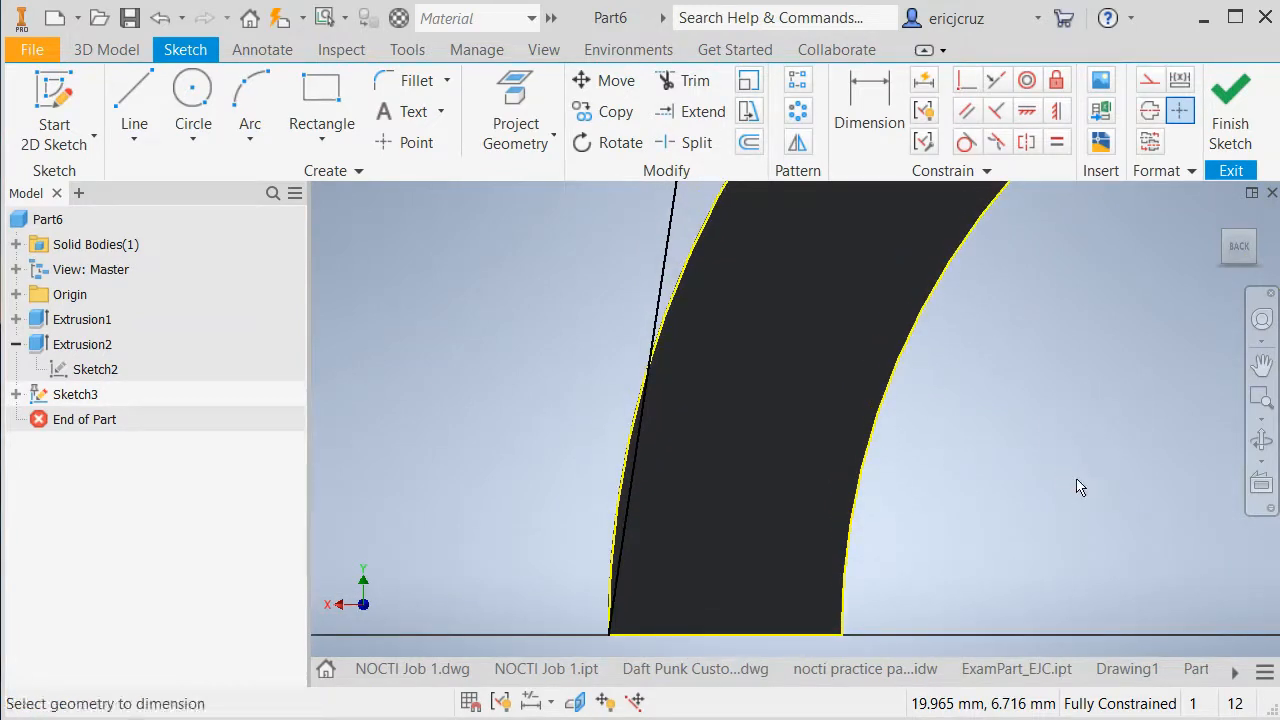
{"action": "scroll", "coordinate": [1060, 490], "scroll_direction": "up", "scroll_amount": 2}
{"action": "middle_click_drag", "start_coordinate": [1049, 491], "coordinate": [926, 531]}
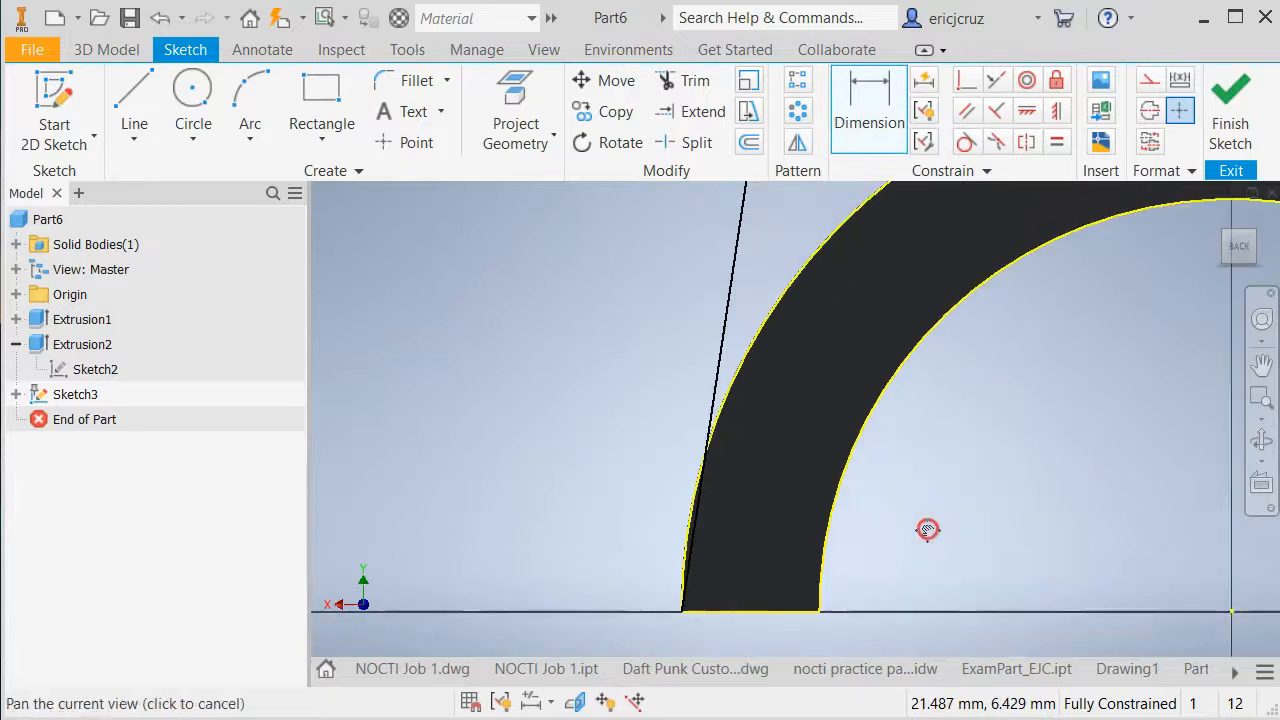
{"action": "scroll", "coordinate": [889, 520], "scroll_direction": "up", "scroll_amount": 3}
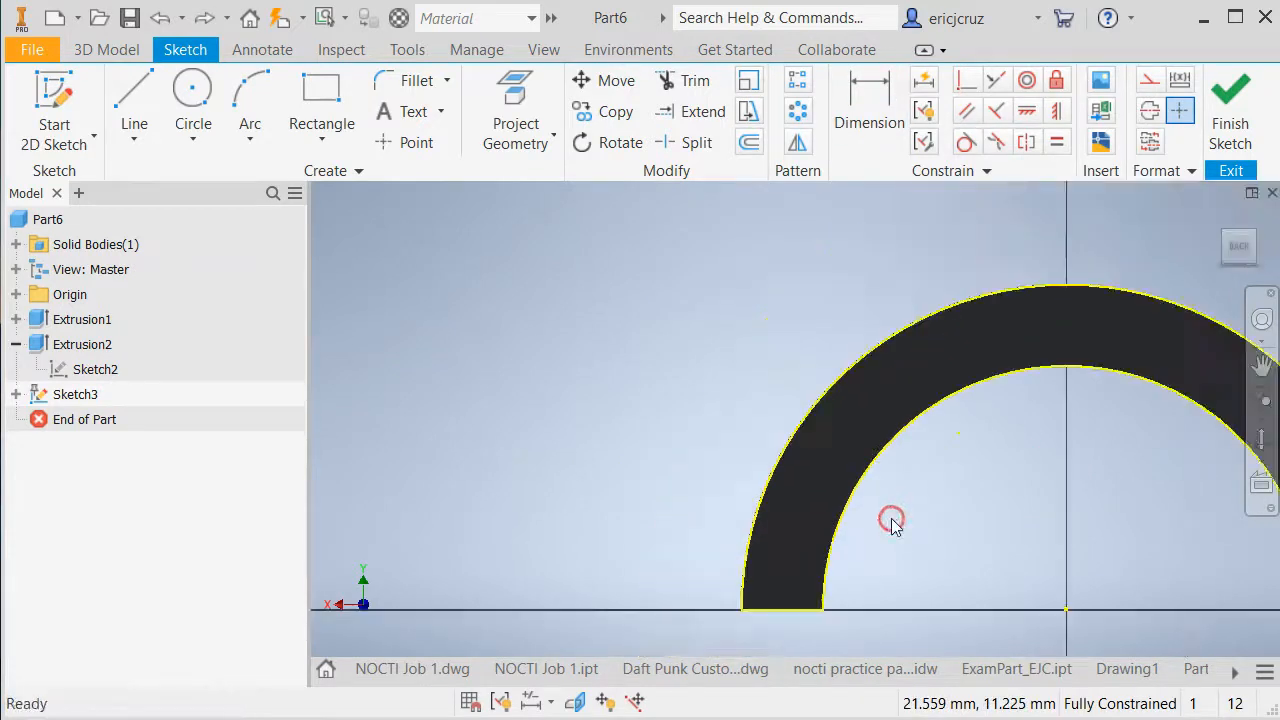
Draw a slanted line from the upper half-ring's outer corner, passing outside the base's arc, to a point below the base's bottom edge
{"action": "middle_click_drag", "start_coordinate": [894, 523], "coordinate": [855, 589]}
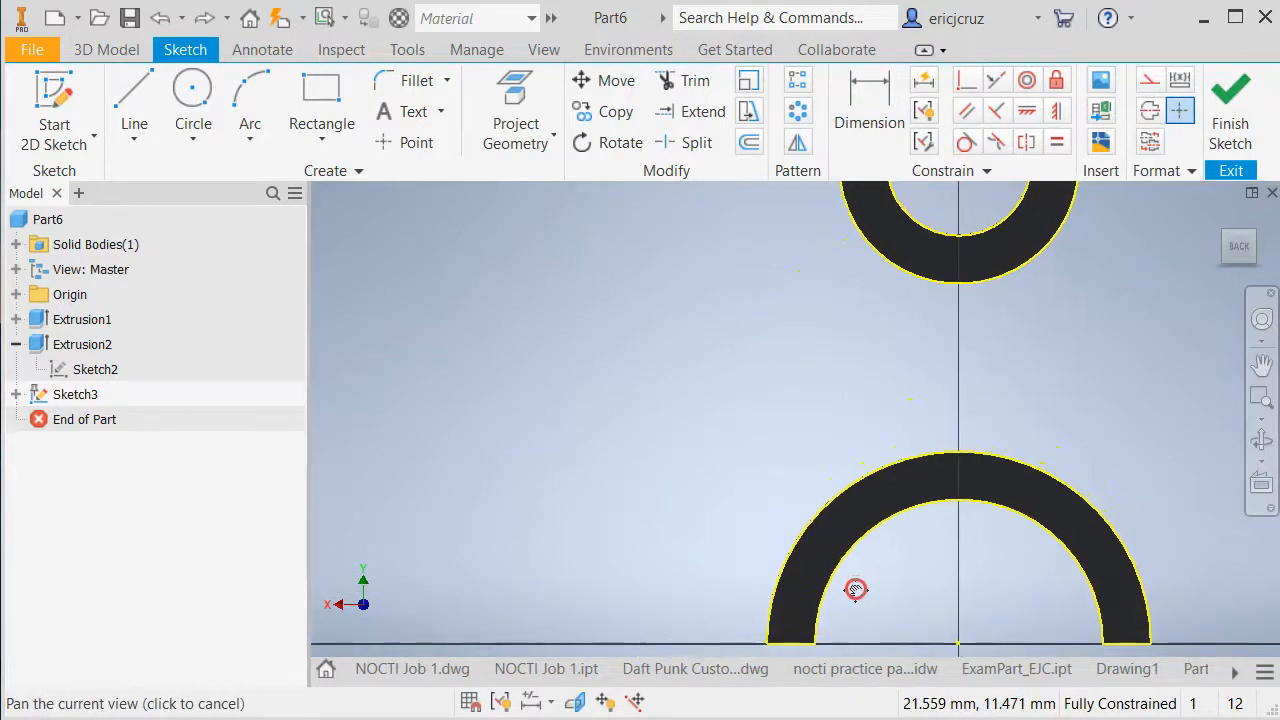
{"action": "middle_click_drag", "start_coordinate": [843, 393], "coordinate": [806, 500]}
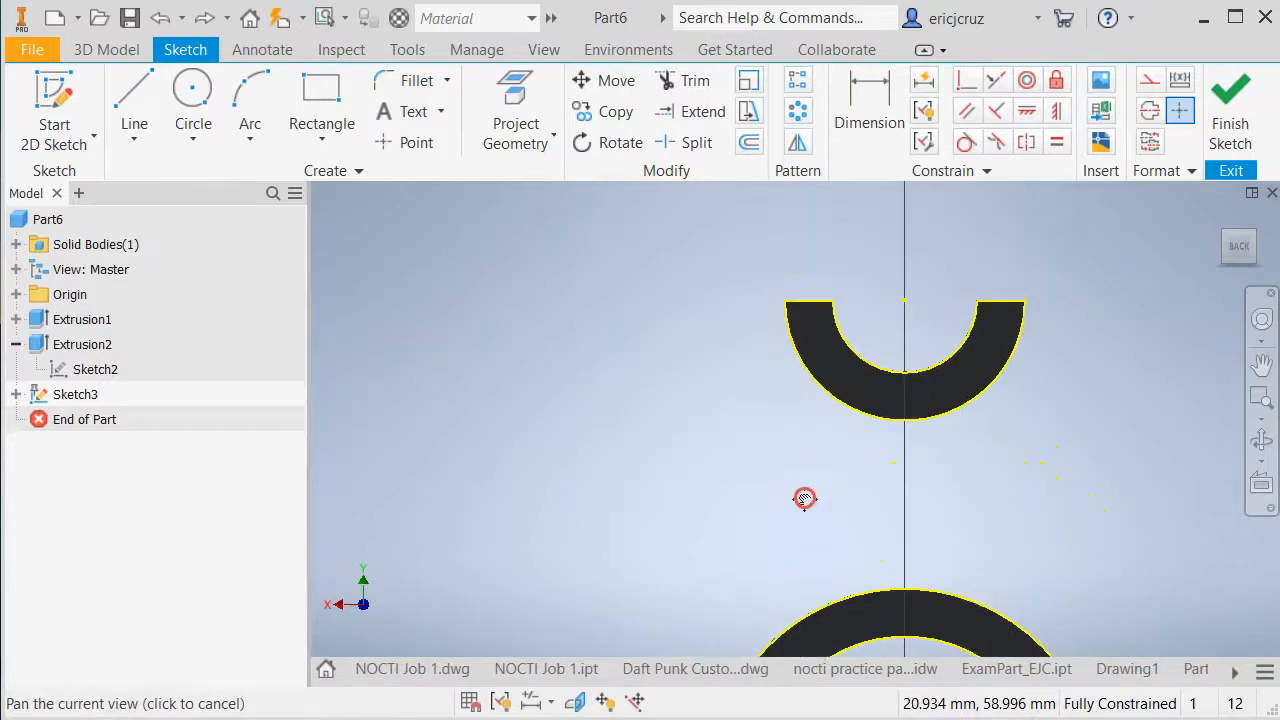
{"action": "left_click", "coordinate": [131, 95]}
{"action": "left_click", "coordinate": [785, 300]}
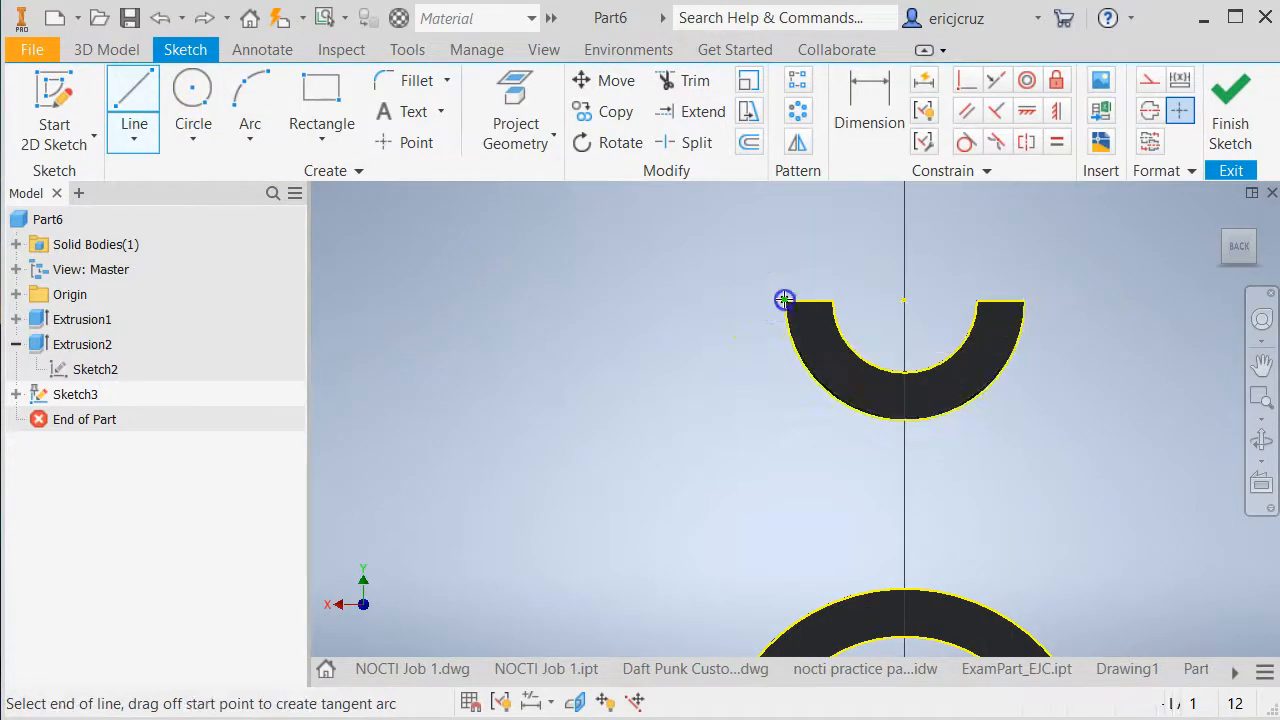
{"action": "mouse_move", "coordinate": [670, 580]}
{"action": "middle_mouse_down"}
{"action": "mouse_move", "coordinate": [694, 443]}
{"action": "mouse_move", "coordinate": [663, 546]}
{"action": "mouse_move", "coordinate": [677, 354]}
{"action": "middle_mouse_up"}
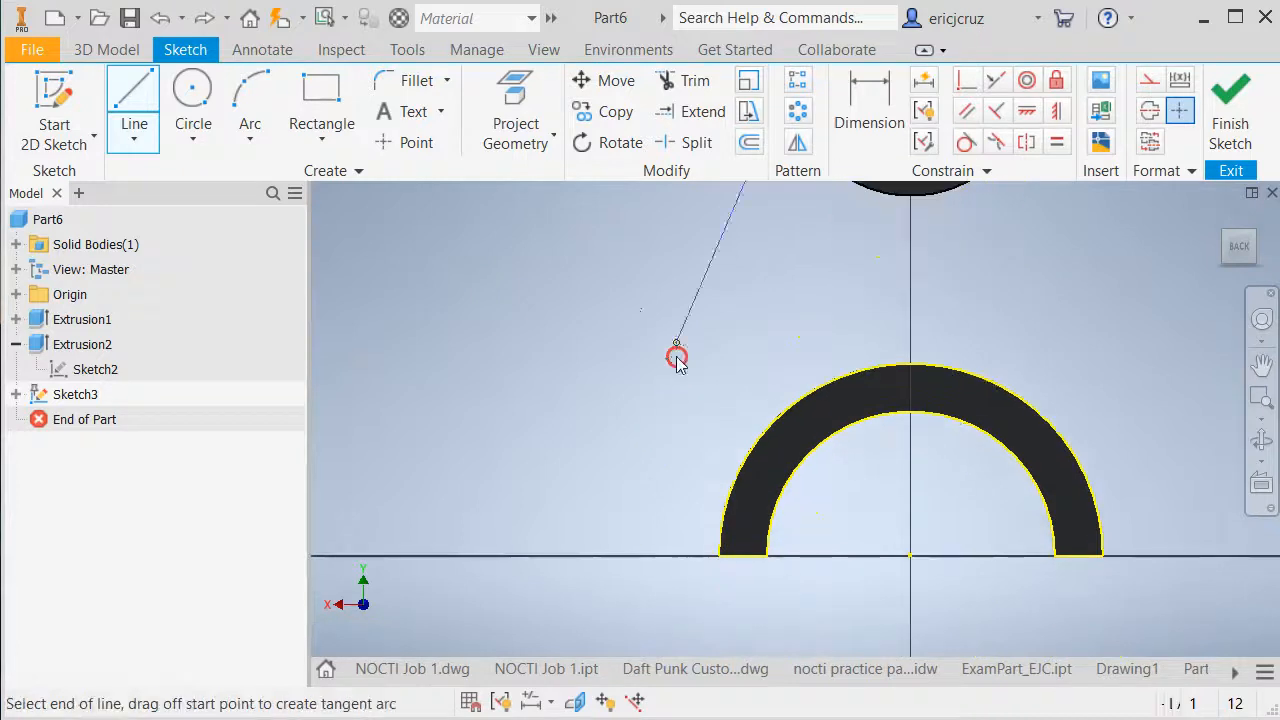
{"action": "left_click", "coordinate": [688, 601]}
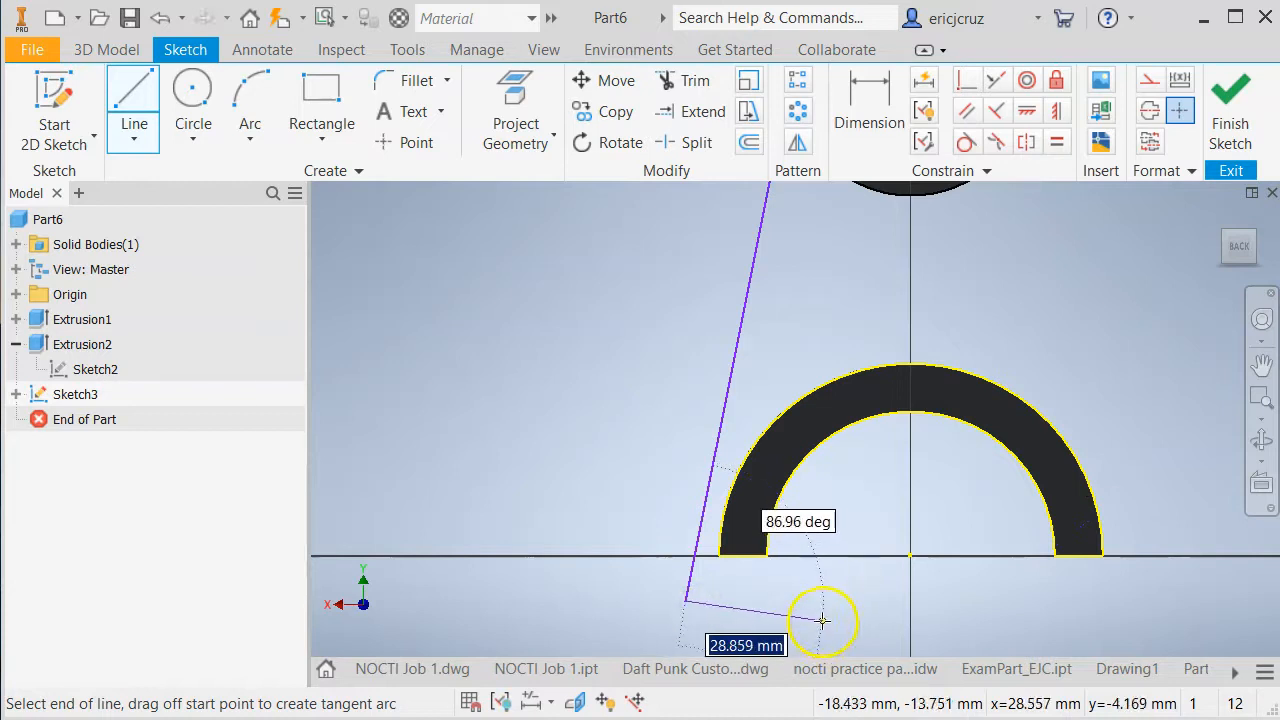
{"action": "key", "text": "Escape"}
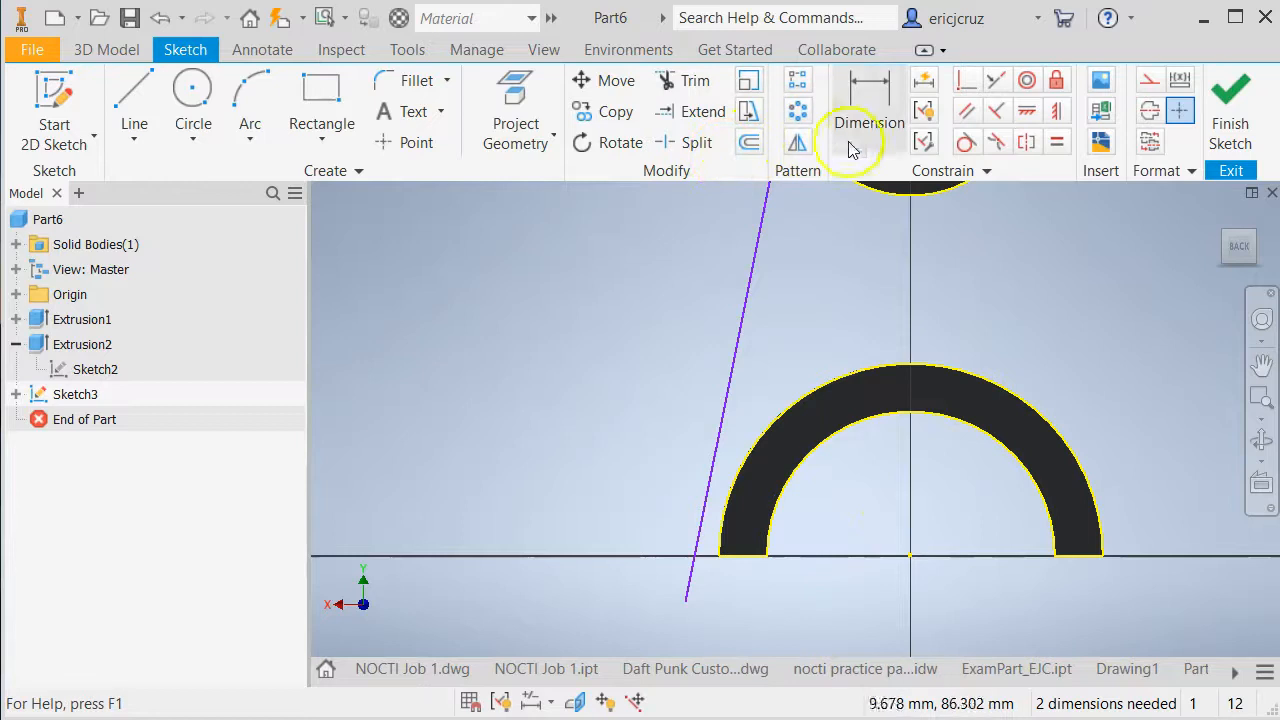
Make the slanted line tangent to the base's outer arc
{"action": "left_click", "coordinate": [965, 148]}
{"action": "left_click", "coordinate": [706, 491]}
{"action": "left_click", "coordinate": [729, 510]}
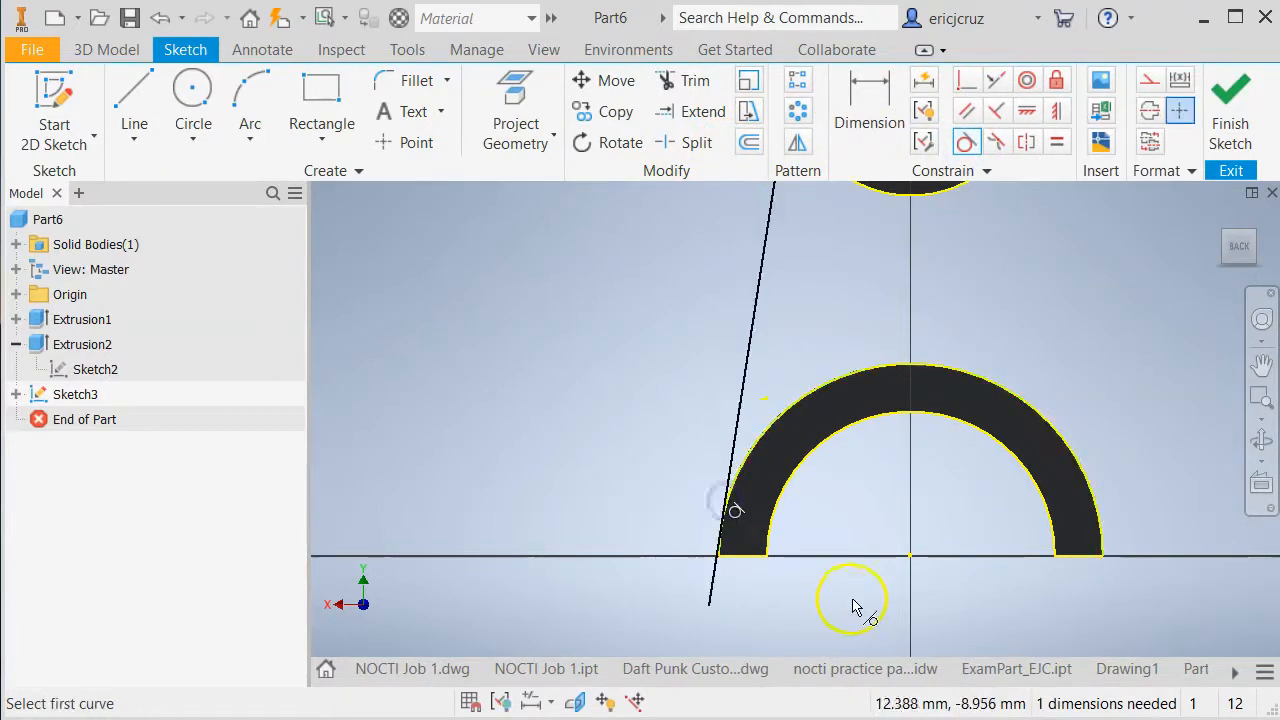
Trim the slanted line's excess below its tangent point with the base's outer arc
{"action": "scroll", "coordinate": [808, 608], "scroll_direction": "down", "scroll_amount": 2}
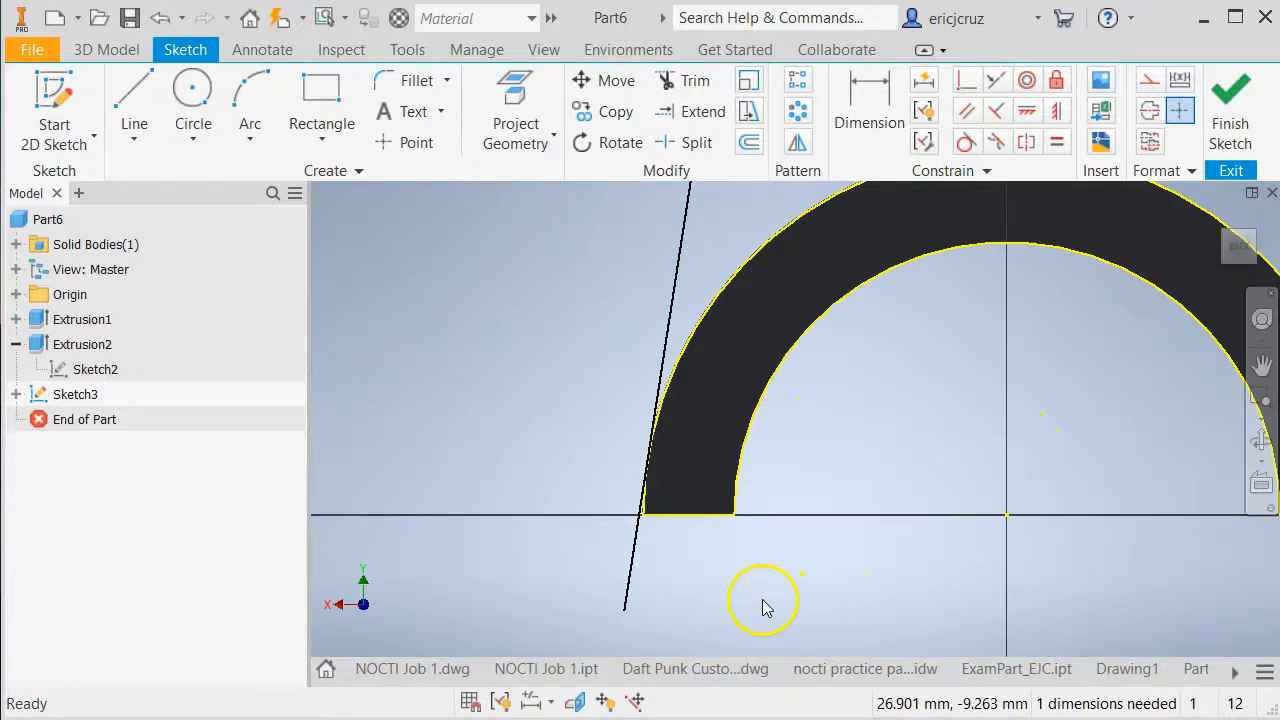
{"action": "key", "text": "x"}
{"action": "scroll", "coordinate": [600, 480], "scroll_direction": "down", "scroll_amount": 3}
{"action": "scroll", "coordinate": [660, 466], "scroll_direction": "down", "scroll_amount": 1}
{"action": "scroll", "coordinate": [666, 463], "scroll_direction": "up", "scroll_amount": 2}
{"action": "scroll", "coordinate": [670, 462], "scroll_direction": "down", "scroll_amount": 1}
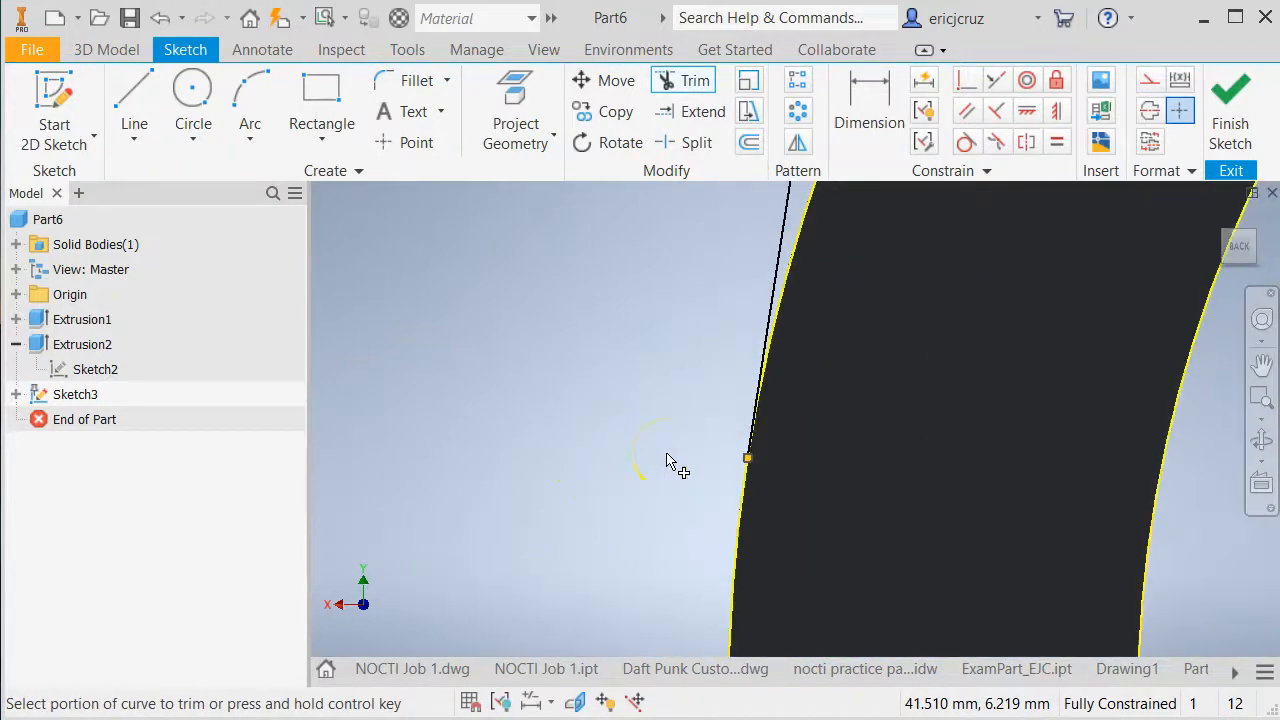
{"action": "scroll", "coordinate": [672, 458], "scroll_direction": "up", "scroll_amount": 4}
{"action": "middle_click_drag", "start_coordinate": [837, 434], "coordinate": [790, 527]}
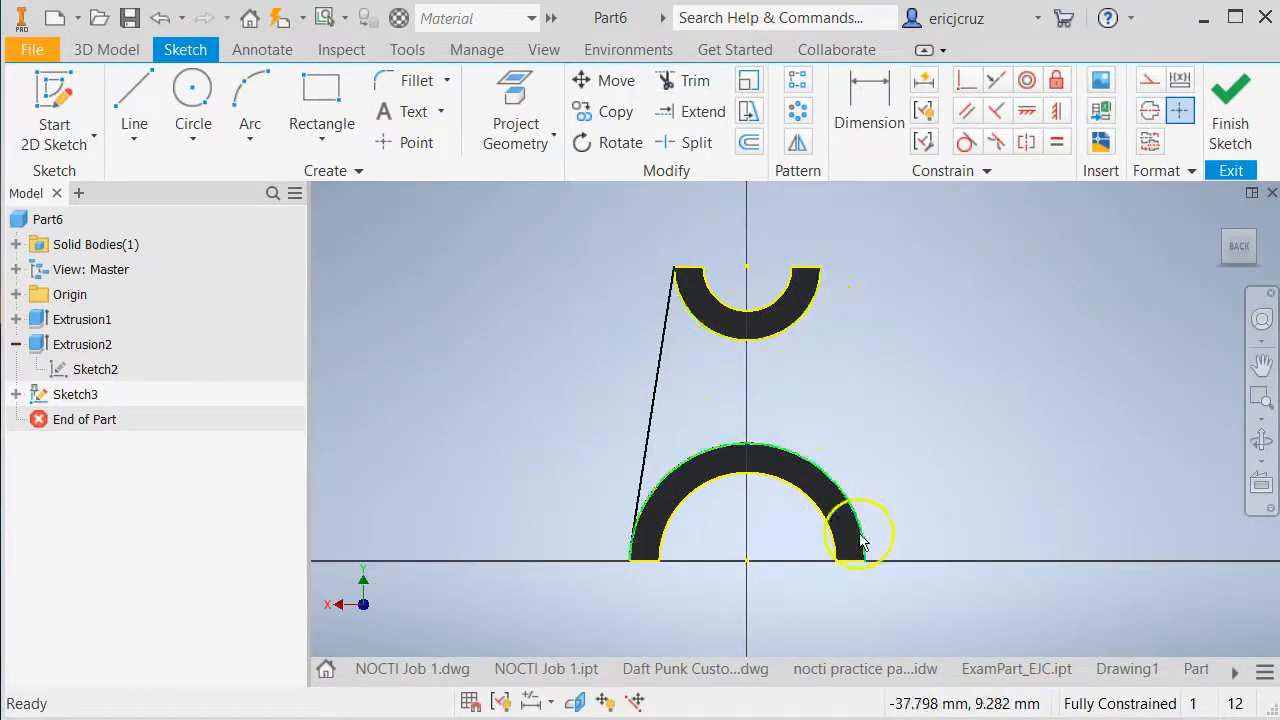
Draw a slanted line from the upper half-ring's opposite outer corner to a point below and outside the base's other end
{"action": "left_click", "coordinate": [134, 100]}
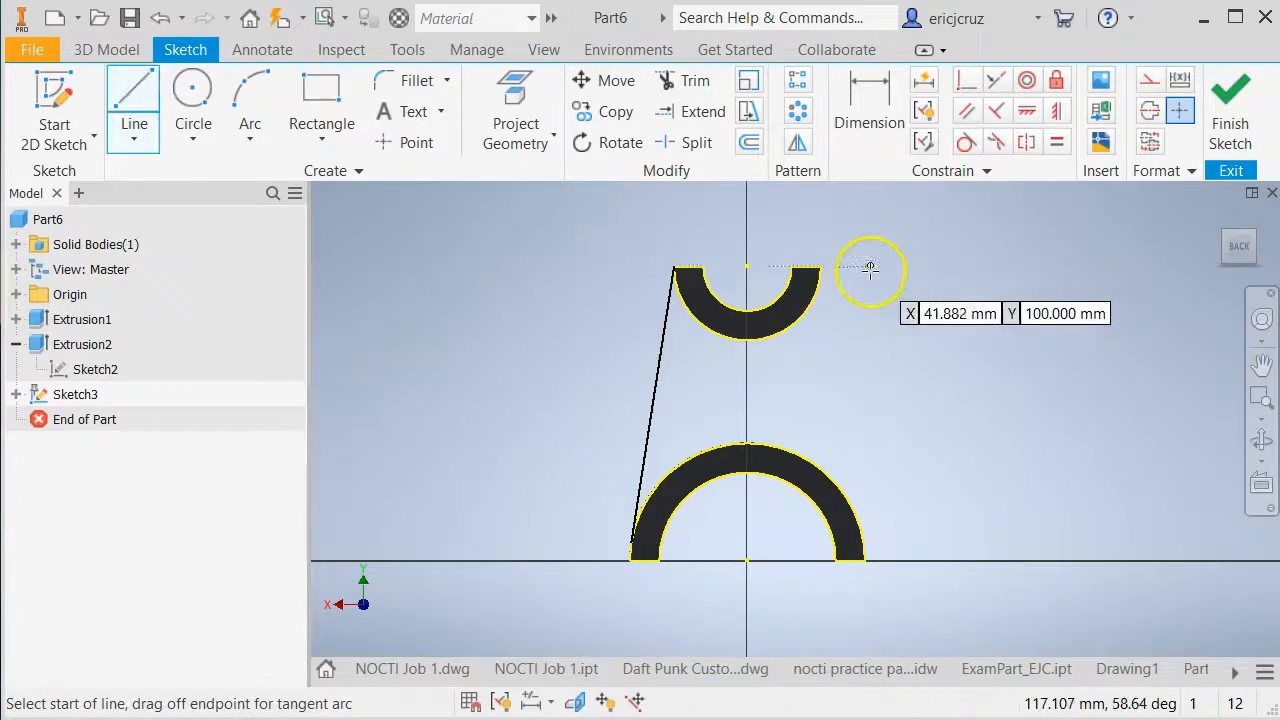
{"action": "left_click", "coordinate": [821, 267]}
{"action": "left_click", "coordinate": [888, 597]}
{"action": "key", "text": "Escape"}
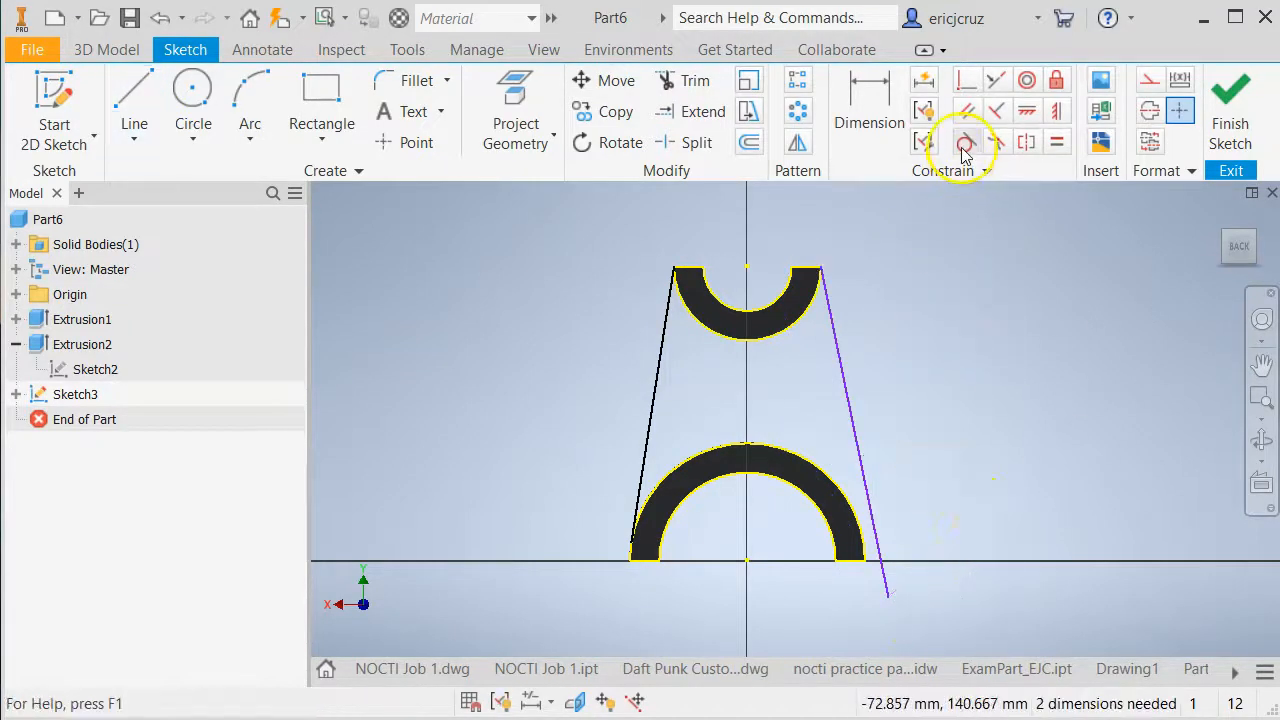
Make the second slanted line tangent to the base's outer arc and trim its excess below the tangent point
{"action": "left_click", "coordinate": [856, 526]}
{"action": "key", "text": "x"}
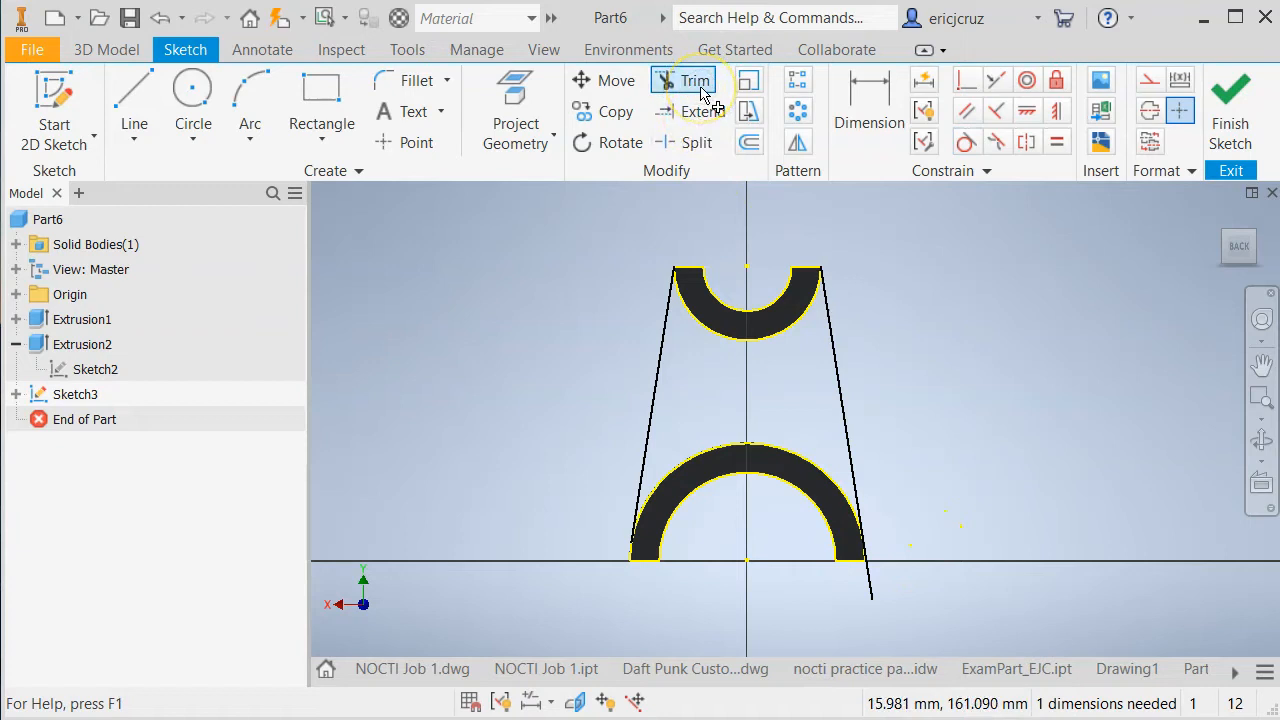
{"action": "left_click_drag", "start_coordinate": [827, 594], "coordinate": [895, 612]}
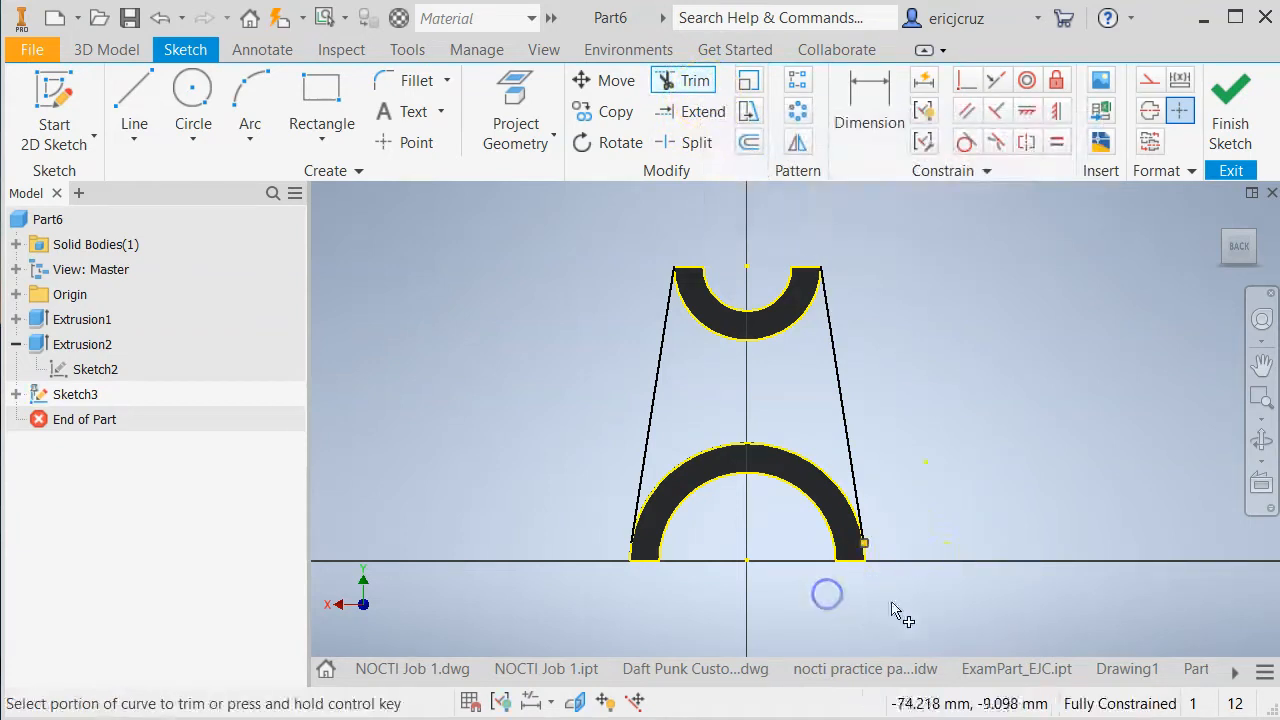
{"action": "key", "text": "Escape"}
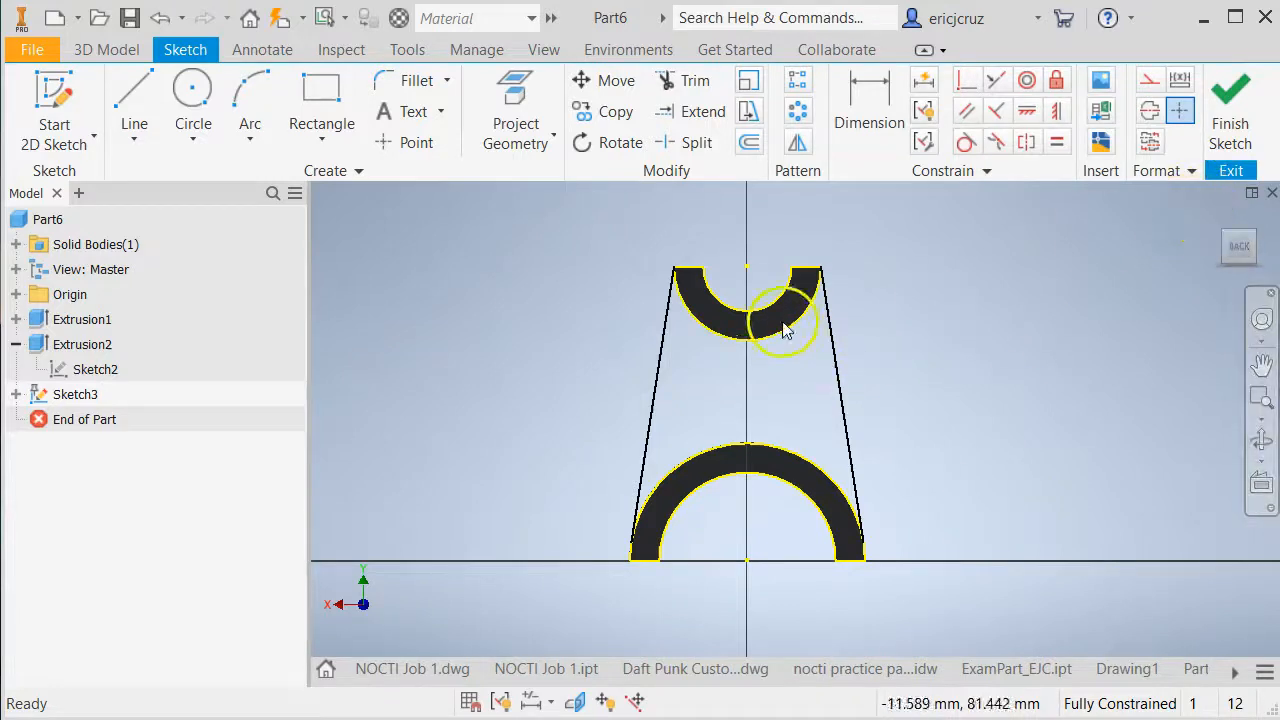
Finish the sketch and extrude the web region between half-ring and base 10 mm in the flipped direction, joined to the body
{"action": "left_click", "coordinate": [1230, 108]}
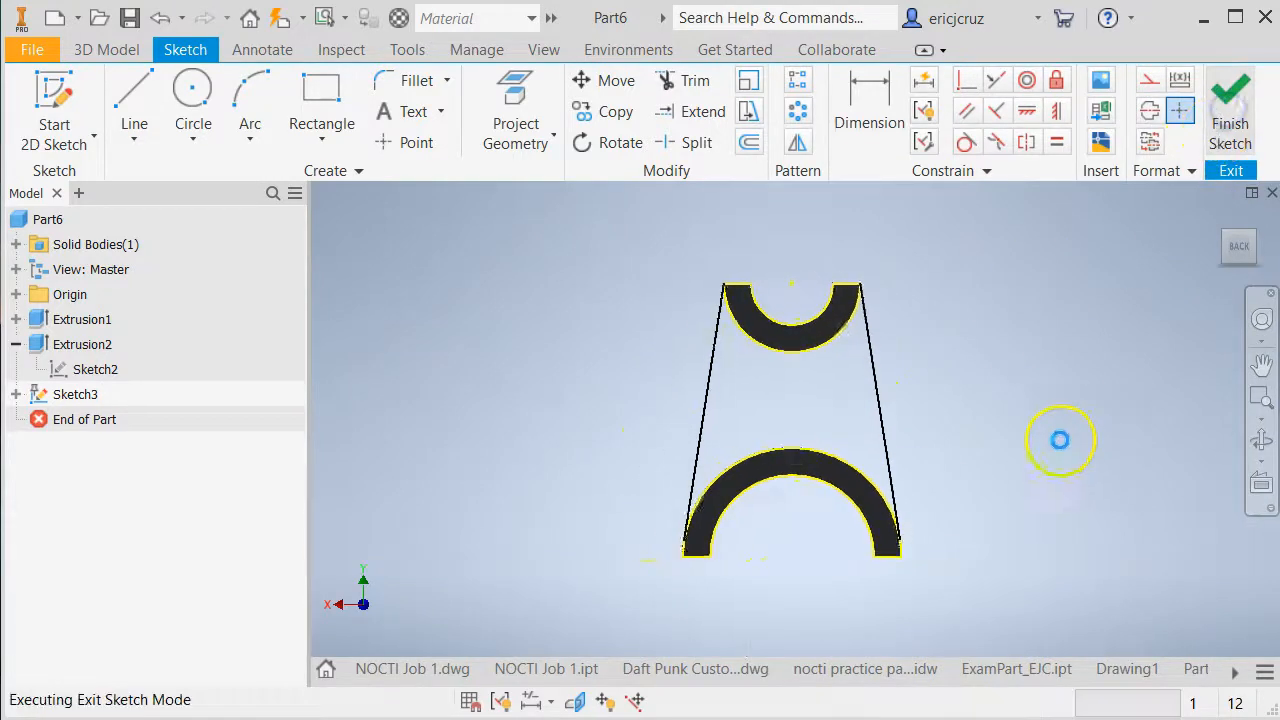
{"action": "left_click", "coordinate": [1218, 222]}
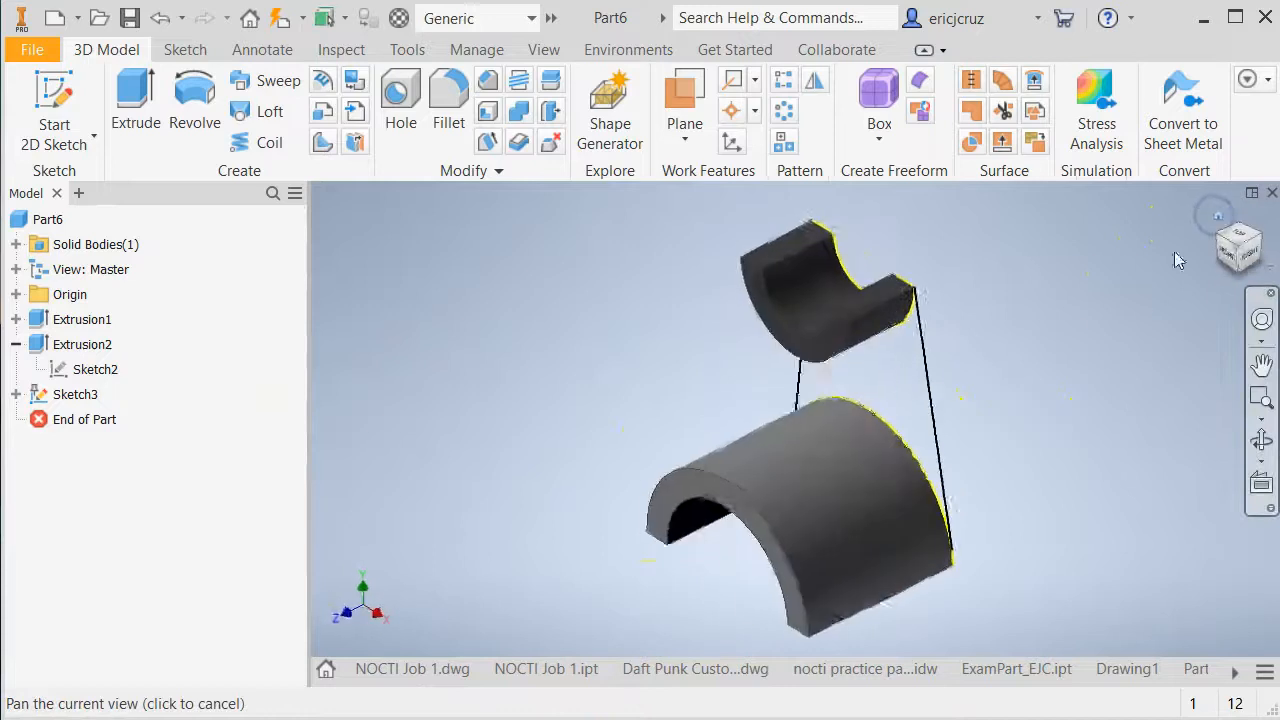
{"action": "left_click", "coordinate": [145, 128]}
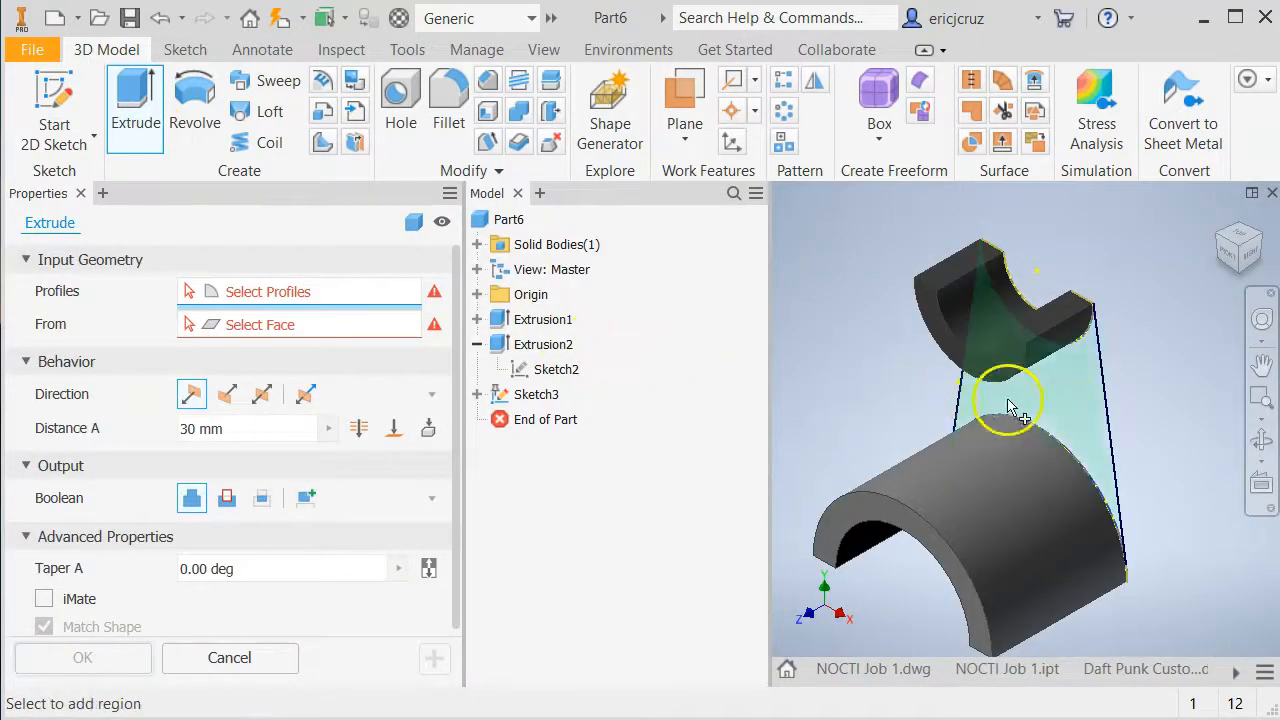
{"action": "left_click", "coordinate": [1059, 400]}
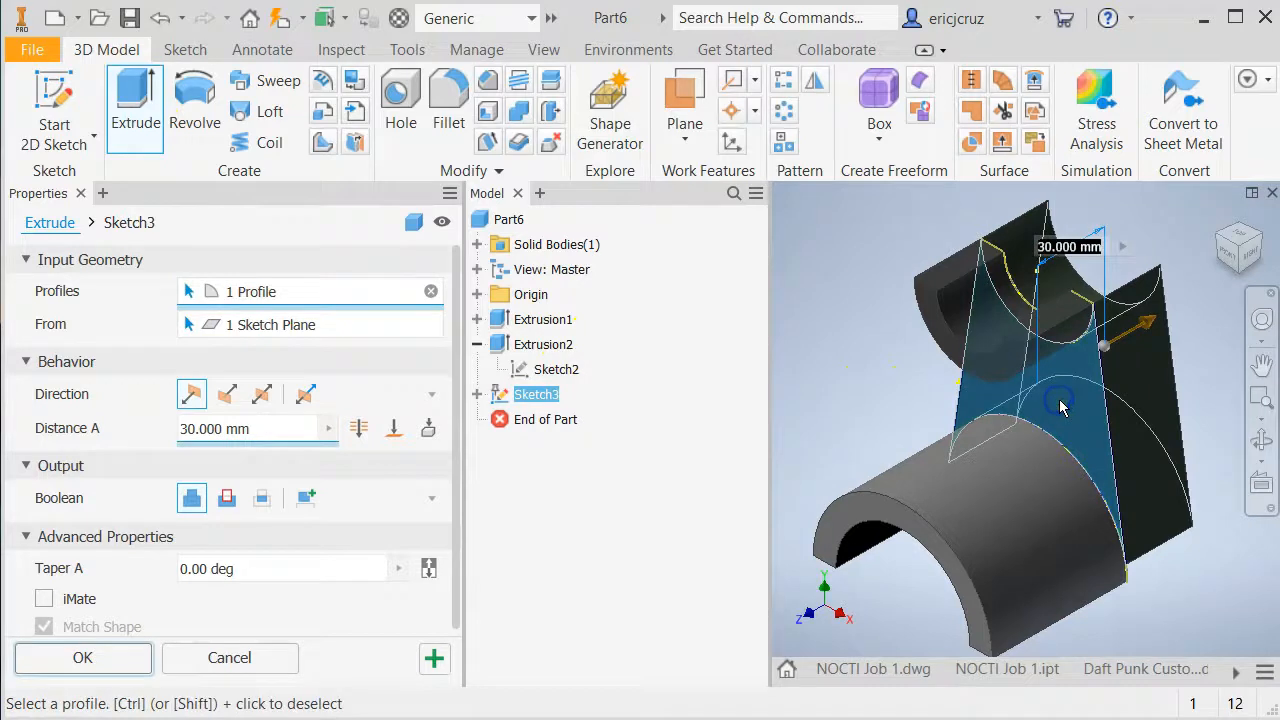
{"action": "left_click", "coordinate": [227, 393]}
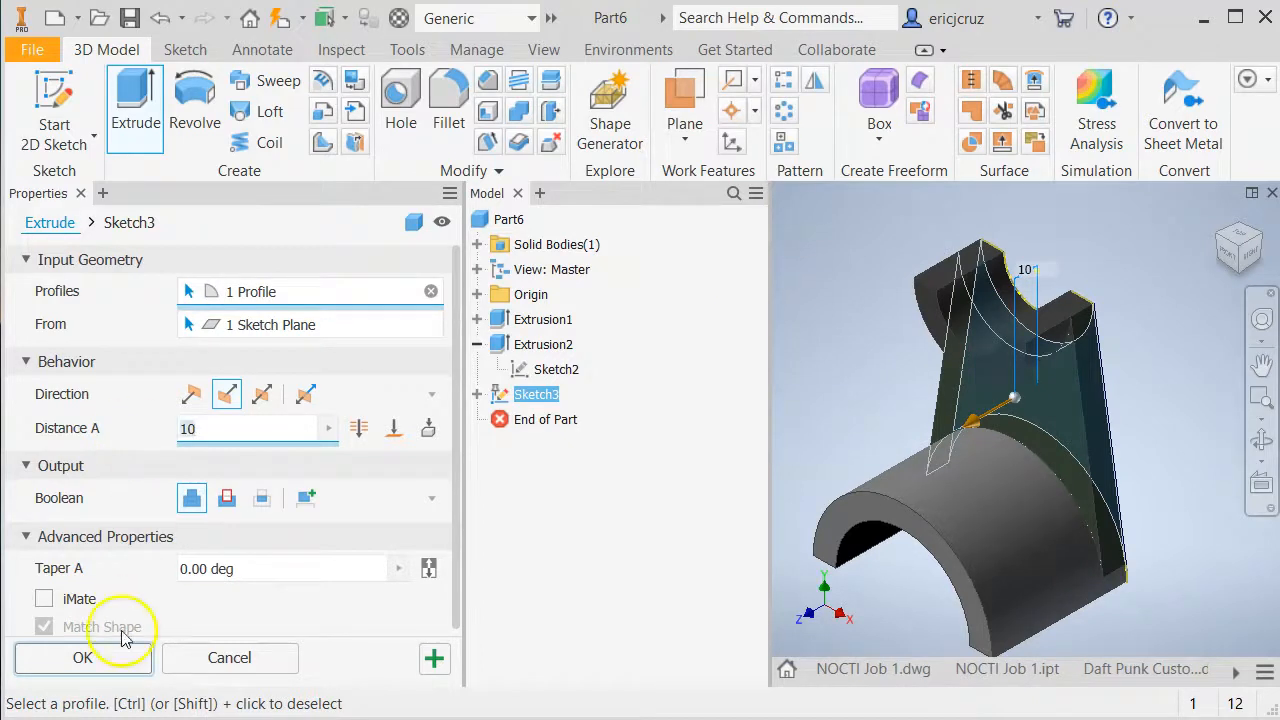
{"action": "left_click", "coordinate": [118, 663]}
Start a new sketch on the flat bottom face of the base's +X leg and project that face's outline
{"action": "middle_click_drag", "start_coordinate": [920, 557], "coordinate": [1010, 551], "text": "shift"}
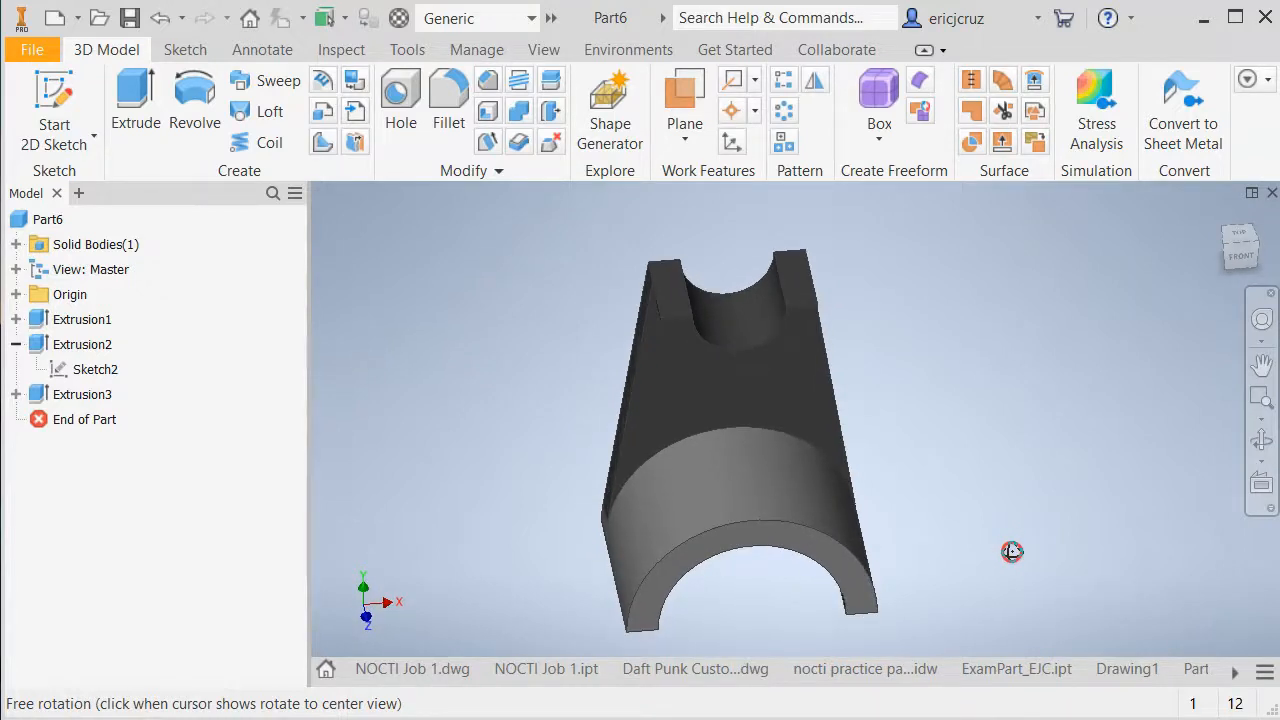
{"action": "middle_click_drag", "start_coordinate": [1014, 552], "coordinate": [986, 506], "text": "shift"}
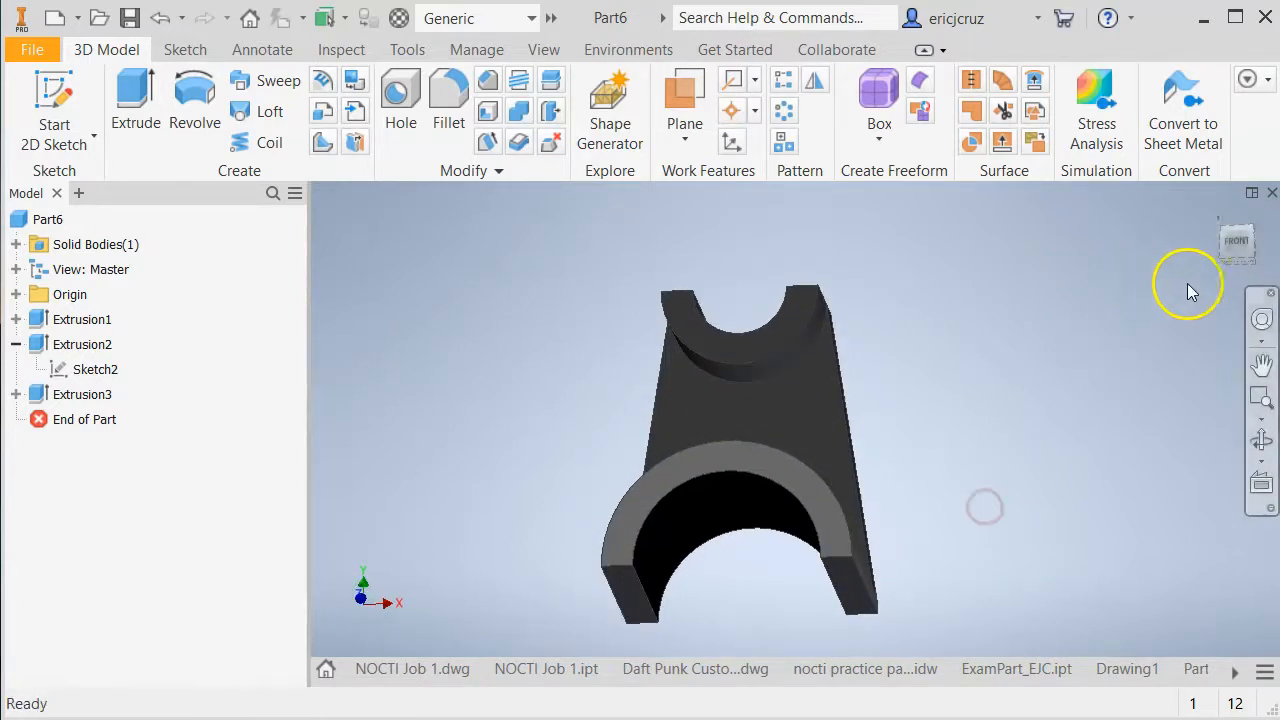
{"action": "right_click", "coordinate": [843, 575]}
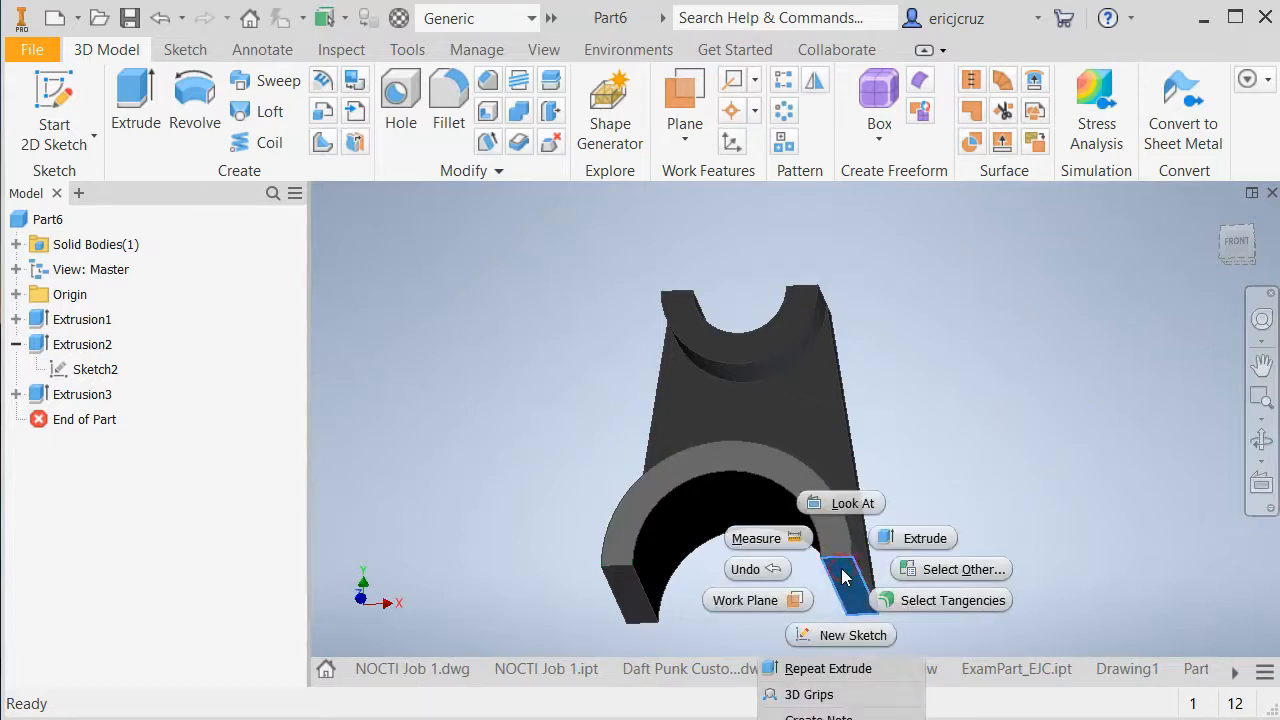
{"action": "left_click", "coordinate": [843, 636]}
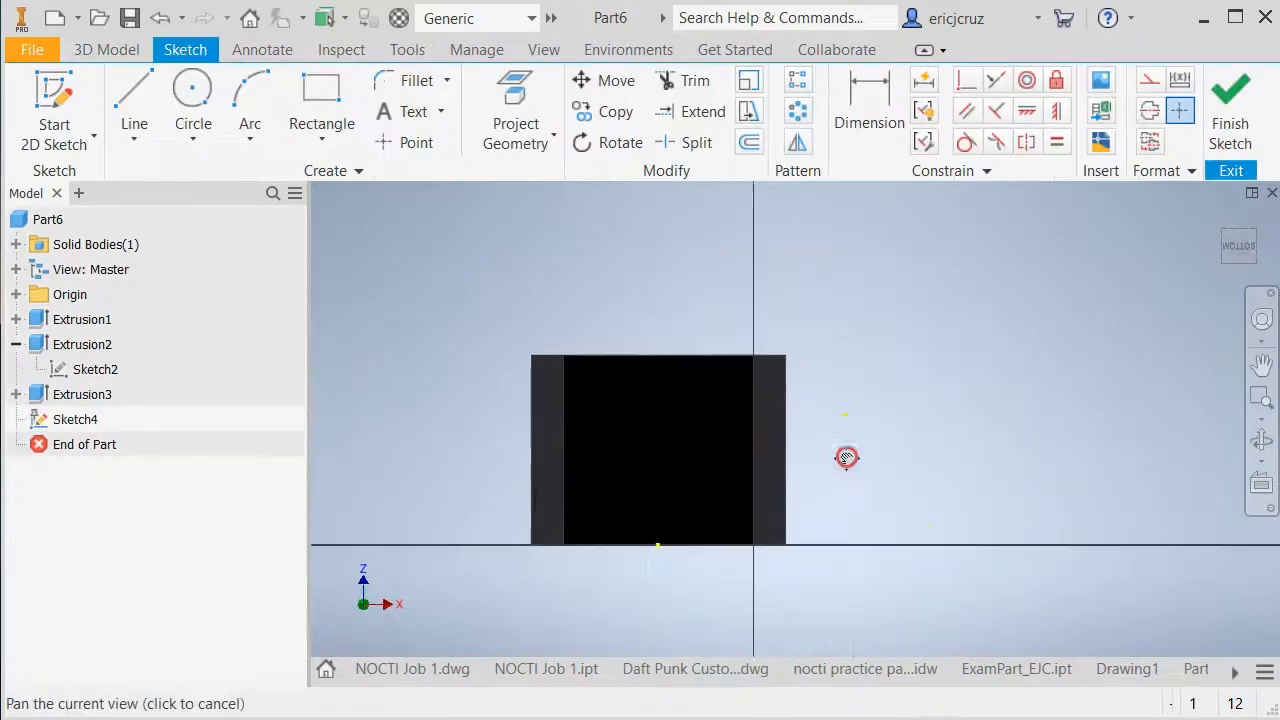
{"action": "left_click", "coordinate": [515, 112]}
{"action": "left_click", "coordinate": [767, 398]}
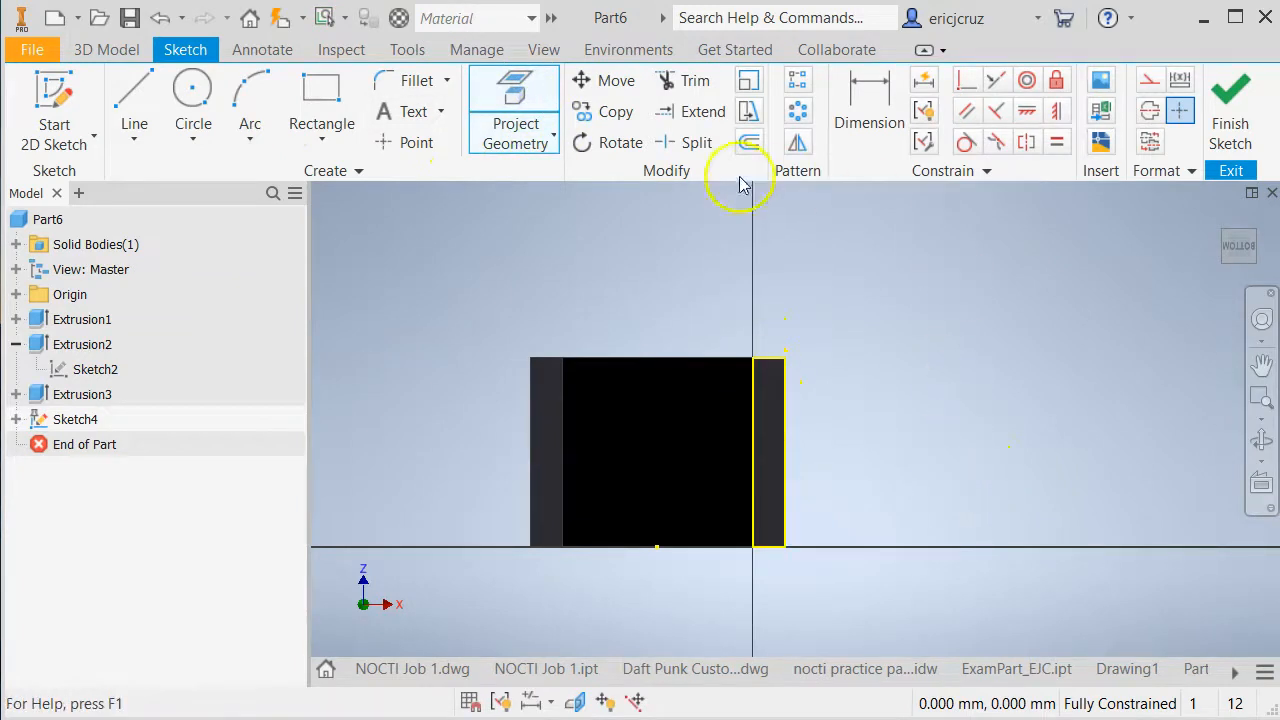
Draw concentric circles of 40 mm and 16 mm diameter outside the +X leg, centred level with the midpoint of its outer edge
{"action": "left_click", "coordinate": [192, 95]}
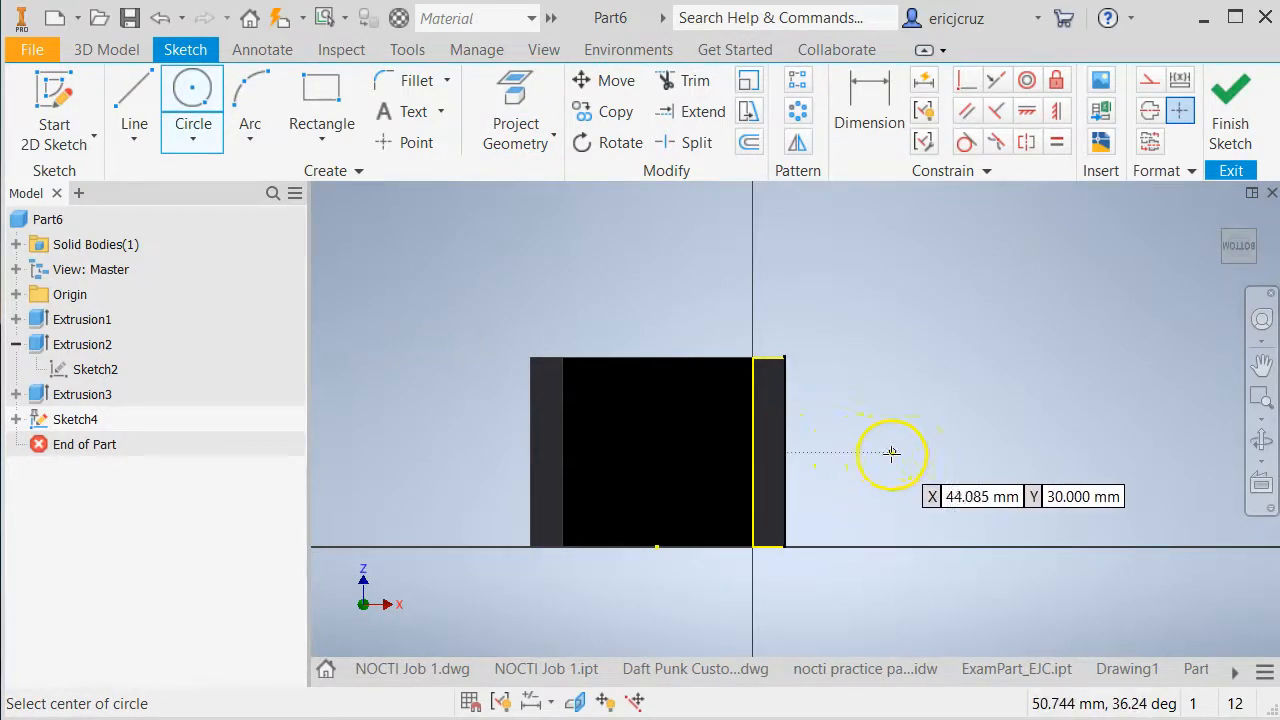
{"action": "left_click", "coordinate": [934, 452]}
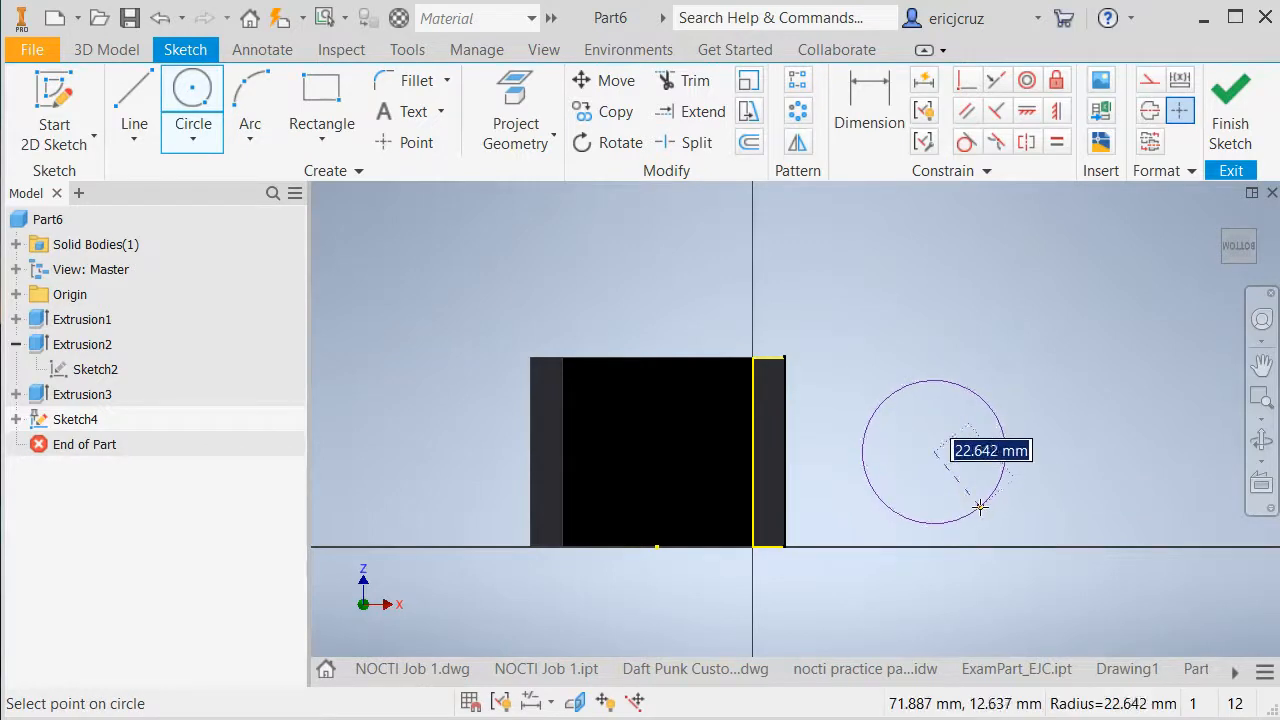
{"action": "right_click", "coordinate": [971, 492]}
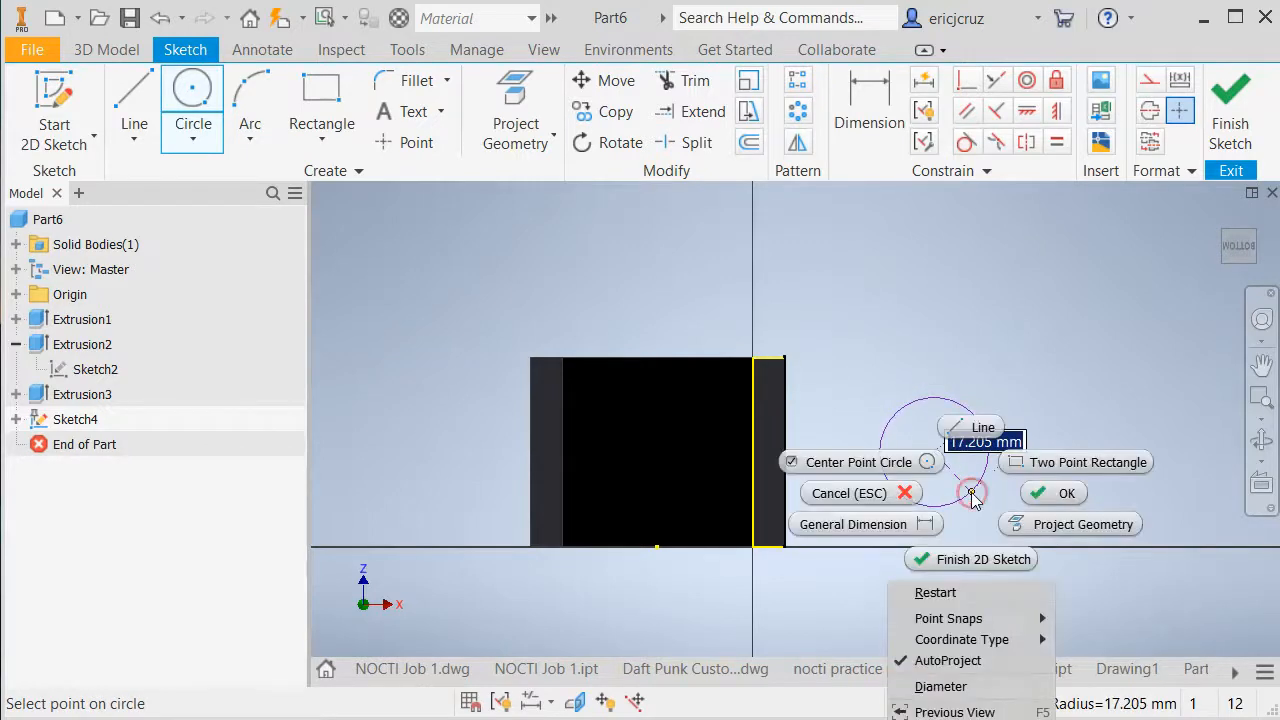
{"action": "left_click", "coordinate": [970, 688]}
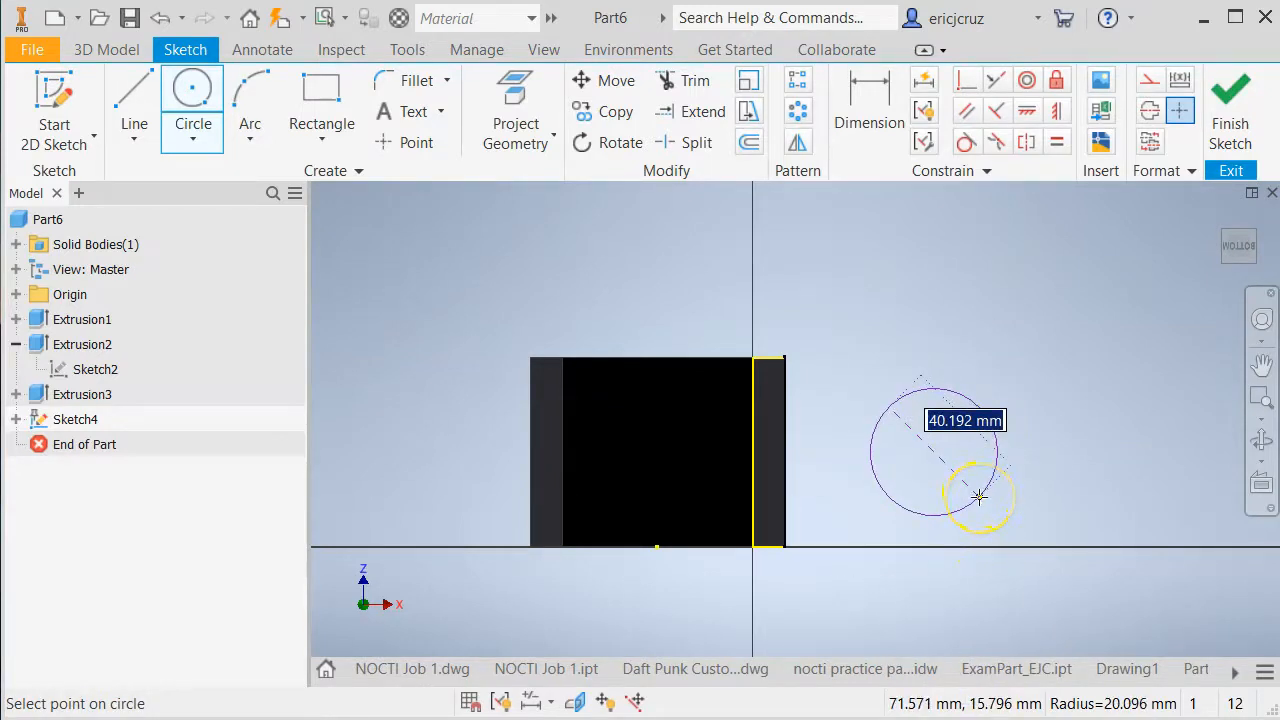
{"action": "type", "text": "40"}
{"action": "key", "text": "Return"}
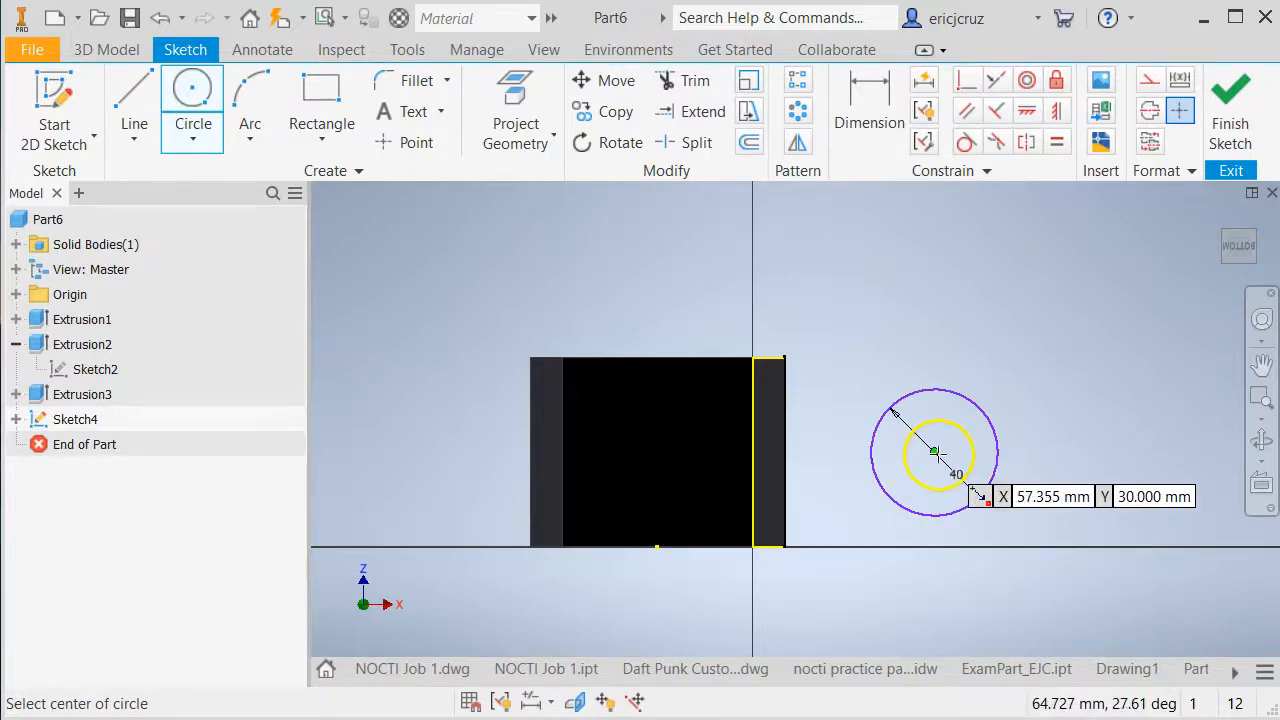
{"action": "left_click", "coordinate": [935, 452]}
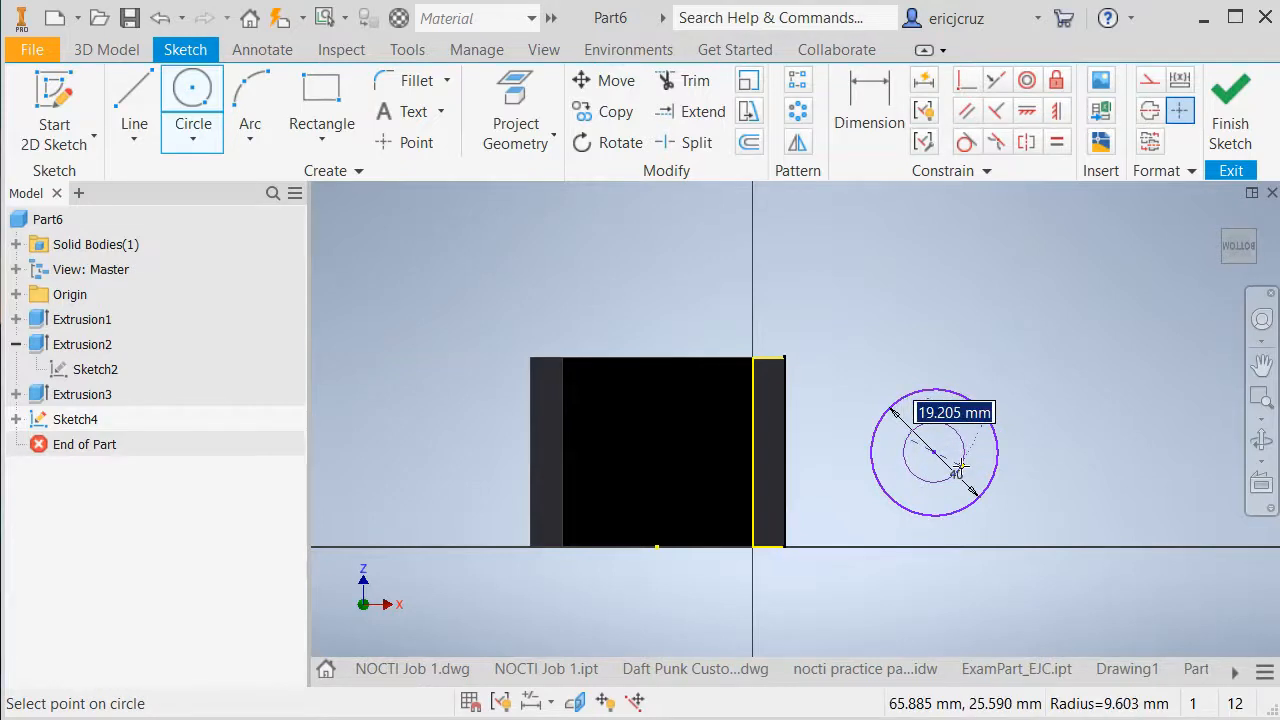
{"action": "key", "text": "Return"}
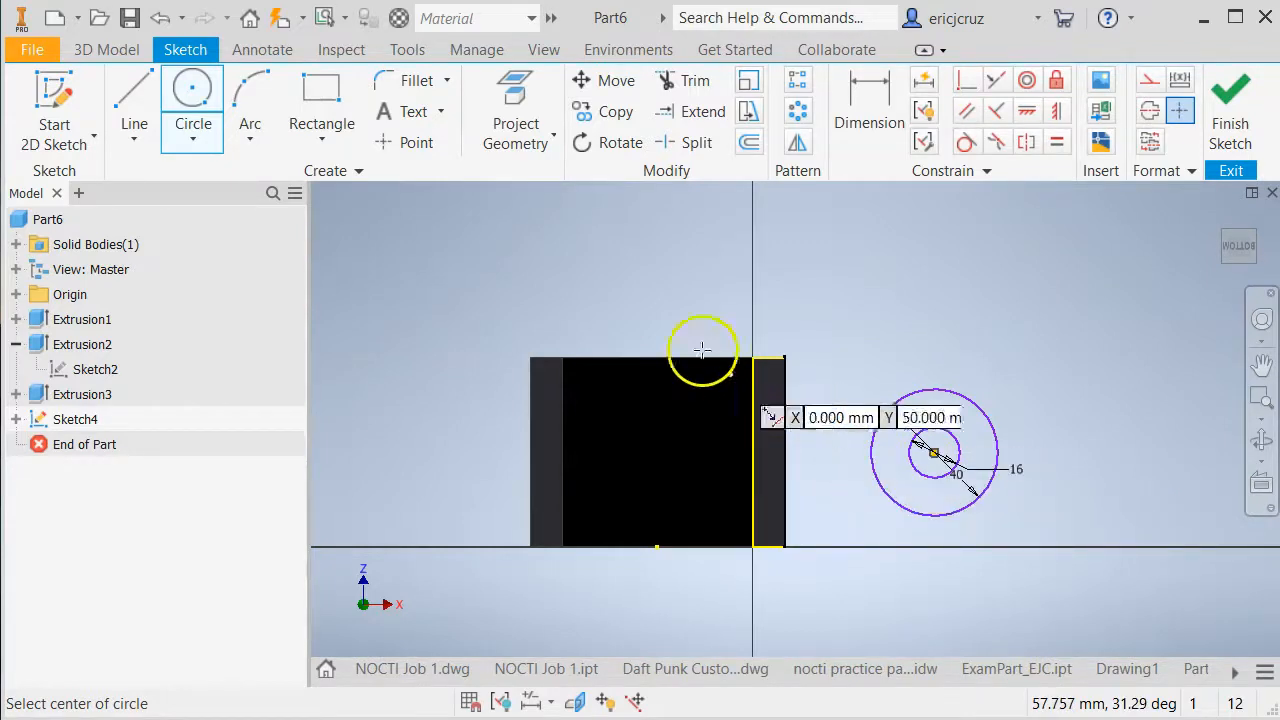
Project the outline of the base's inner curved face into the sketch
{"action": "left_click", "coordinate": [505, 95]}
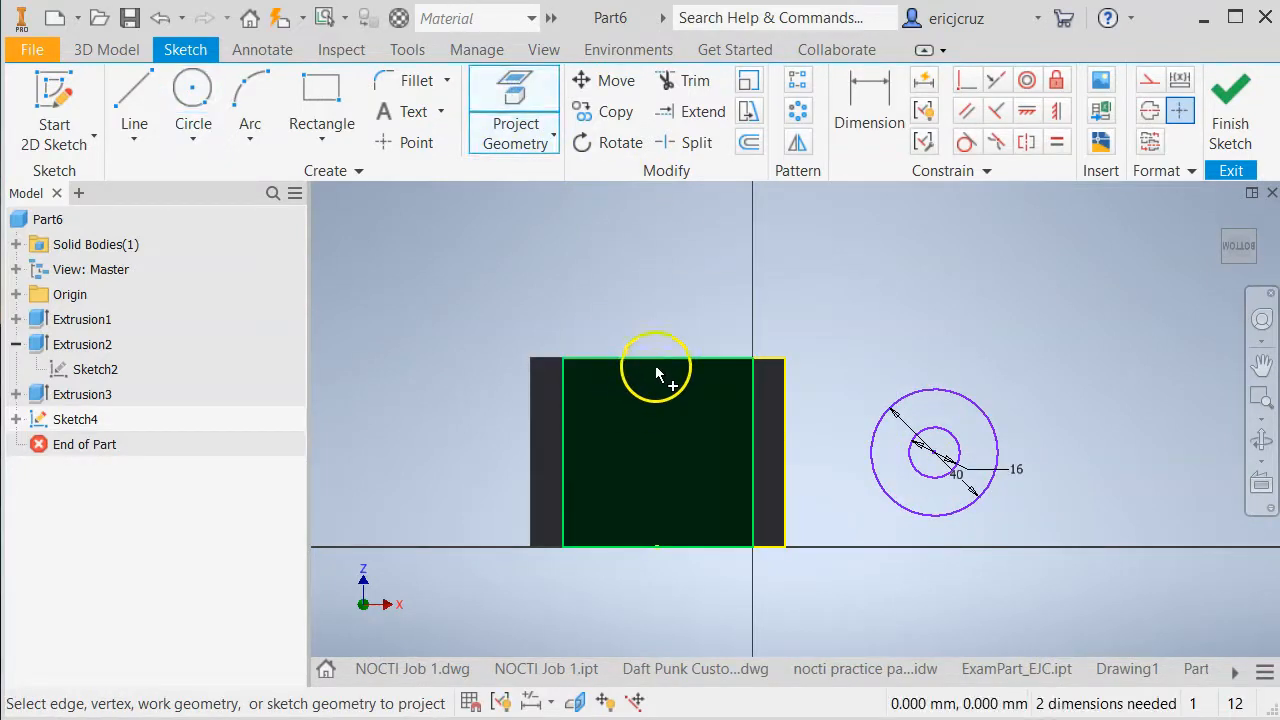
{"action": "left_click", "coordinate": [655, 368]}
{"action": "left_click", "coordinate": [876, 118]}
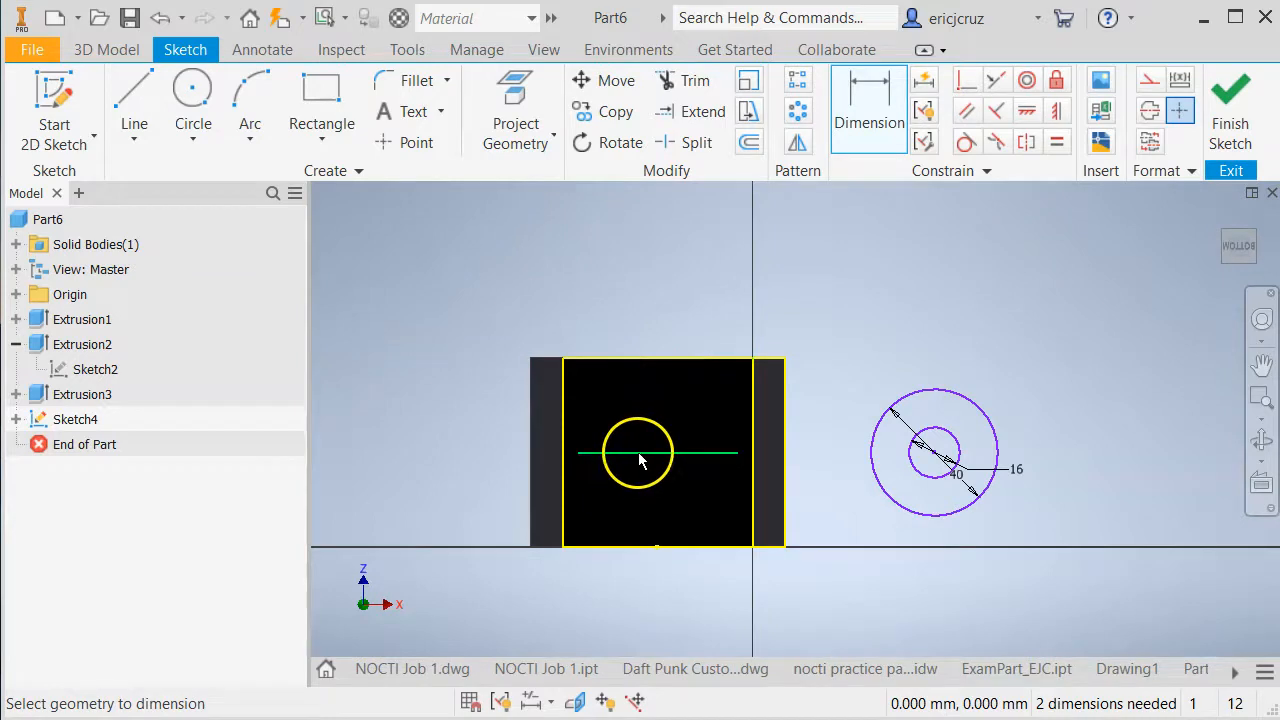
{"action": "scroll", "coordinate": [660, 373], "scroll_direction": "down", "scroll_amount": 4}
{"action": "scroll", "coordinate": [660, 374], "scroll_direction": "up", "scroll_amount": 3}
{"action": "middle_click_drag", "start_coordinate": [660, 375], "coordinate": [601, 377]}
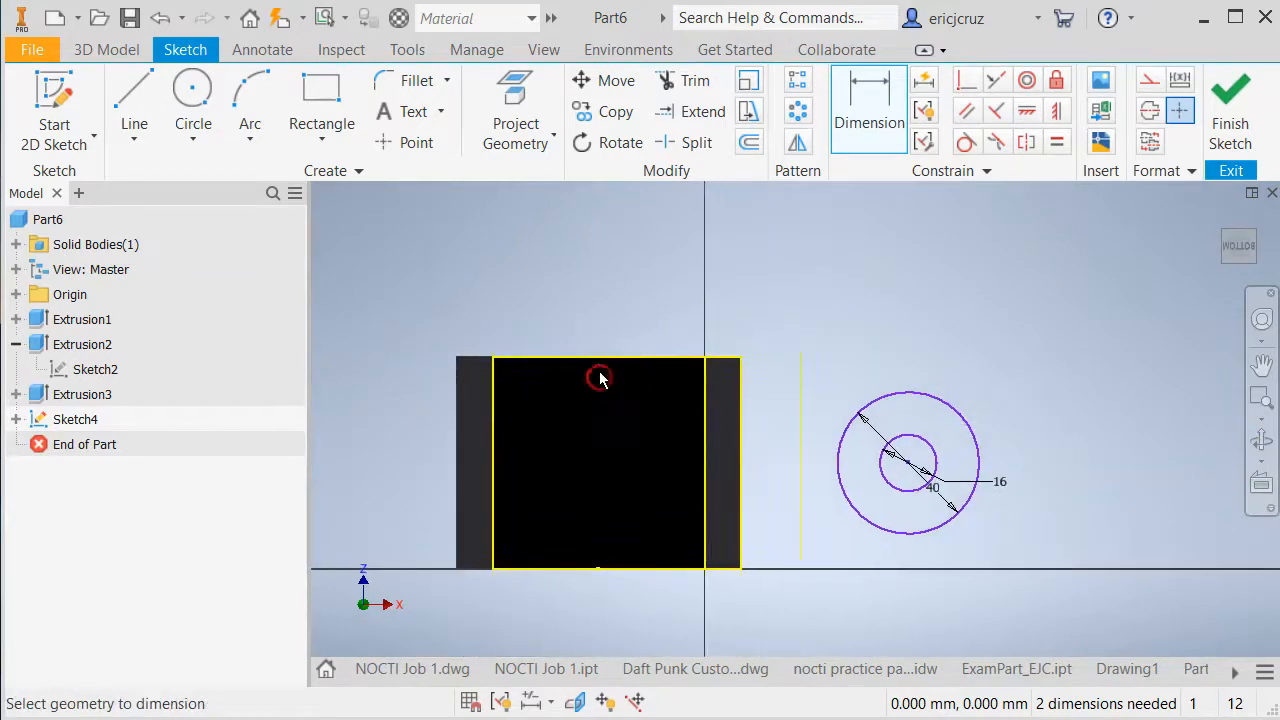
{"action": "scroll", "coordinate": [600, 377], "scroll_direction": "down", "scroll_amount": 1}
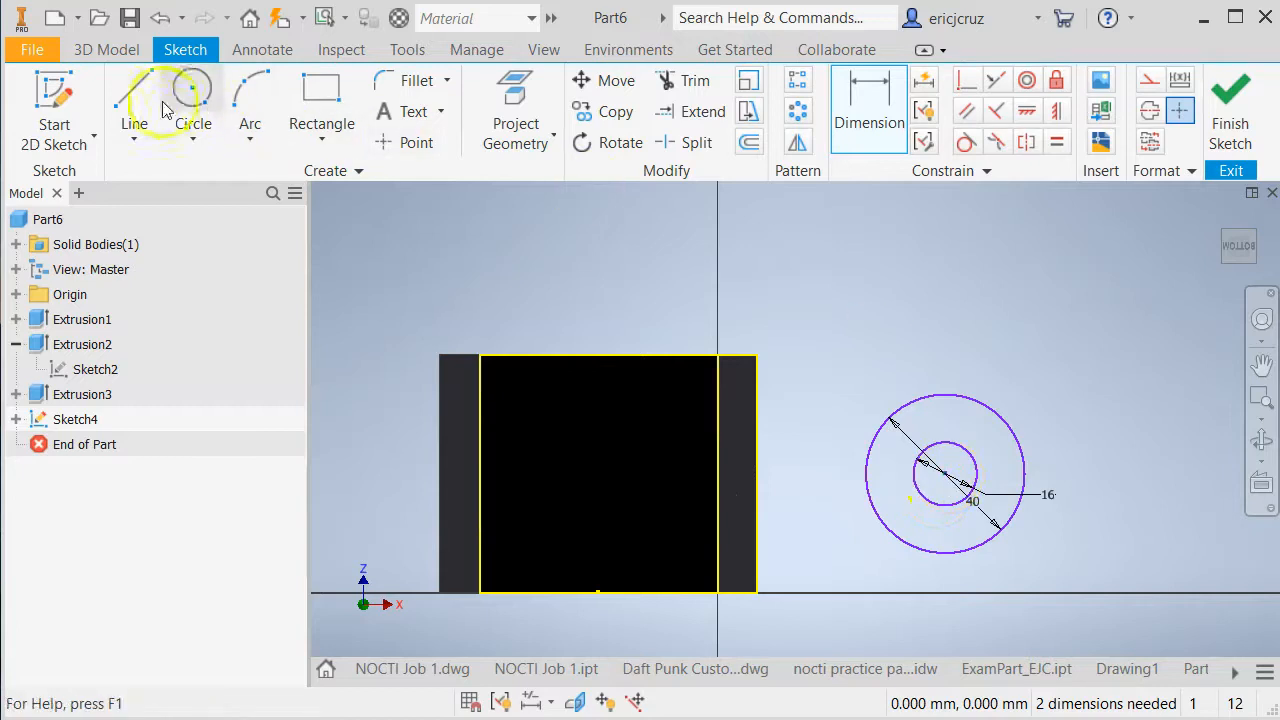
Draw a horizontal line across the base's opening between the midpoints of the projected inner face's two side edges
{"action": "left_click", "coordinate": [132, 112]}
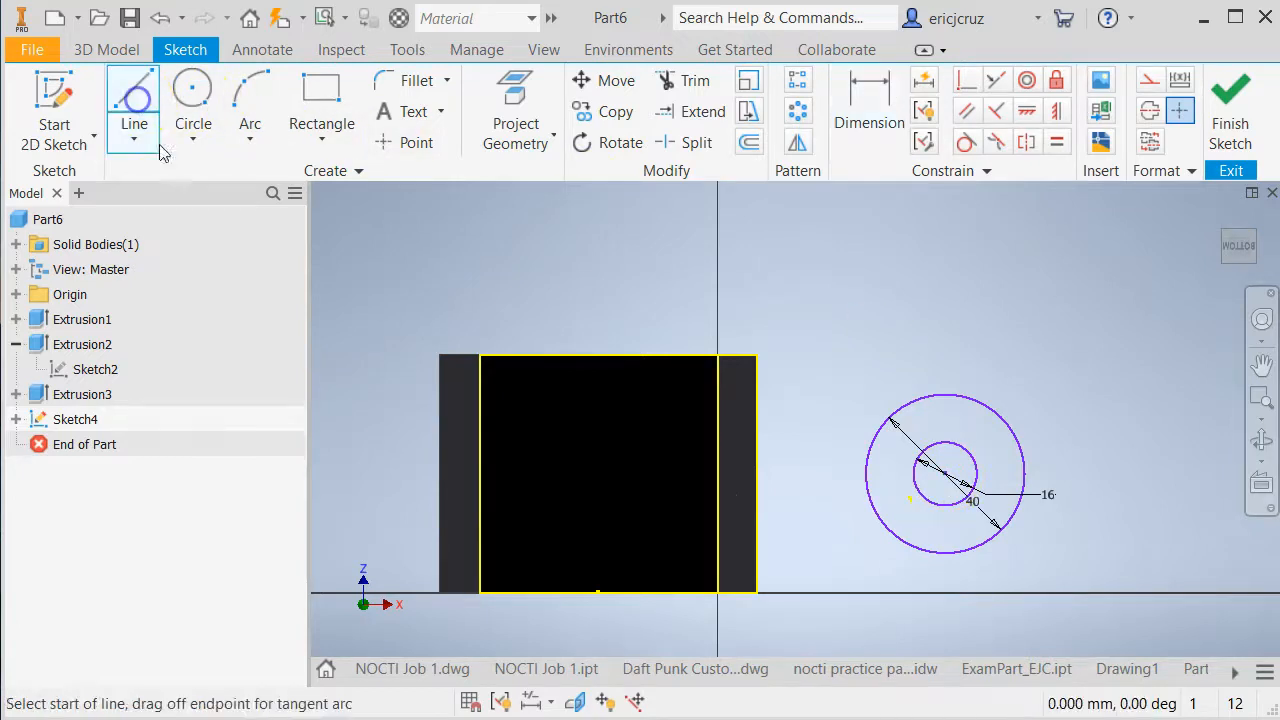
{"action": "left_click", "coordinate": [481, 474]}
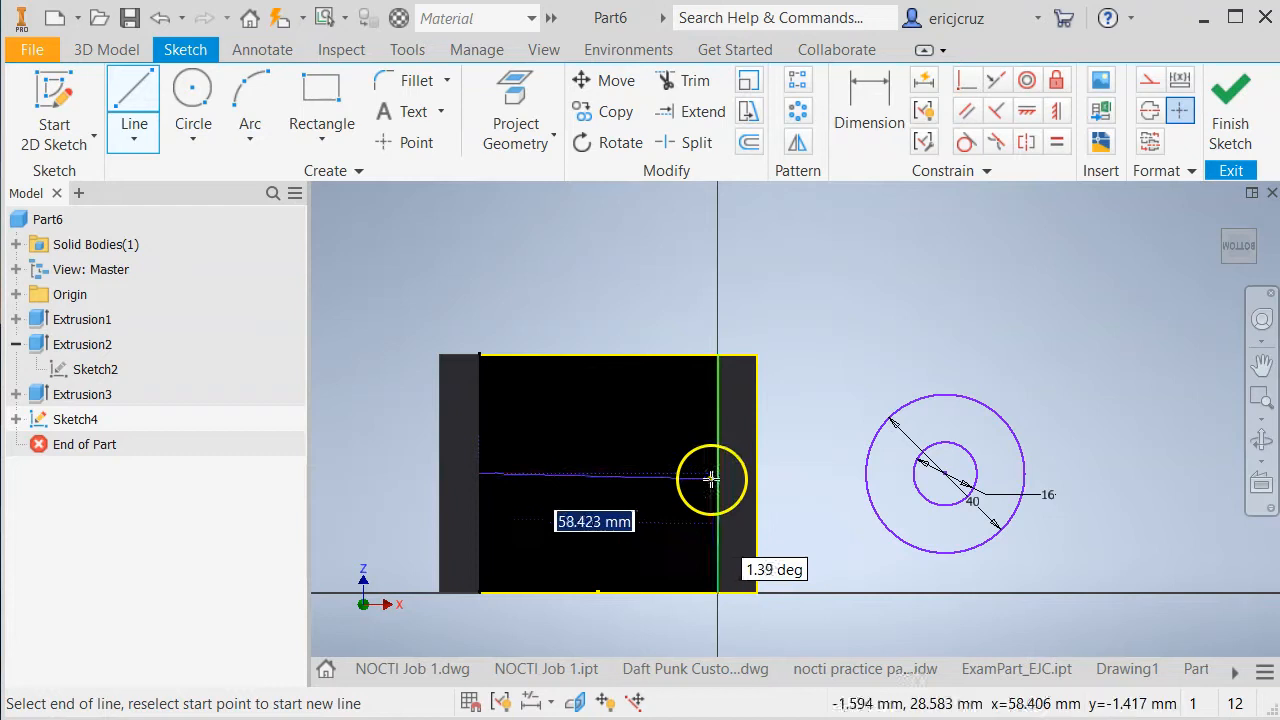
{"action": "key", "text": "Escape"}
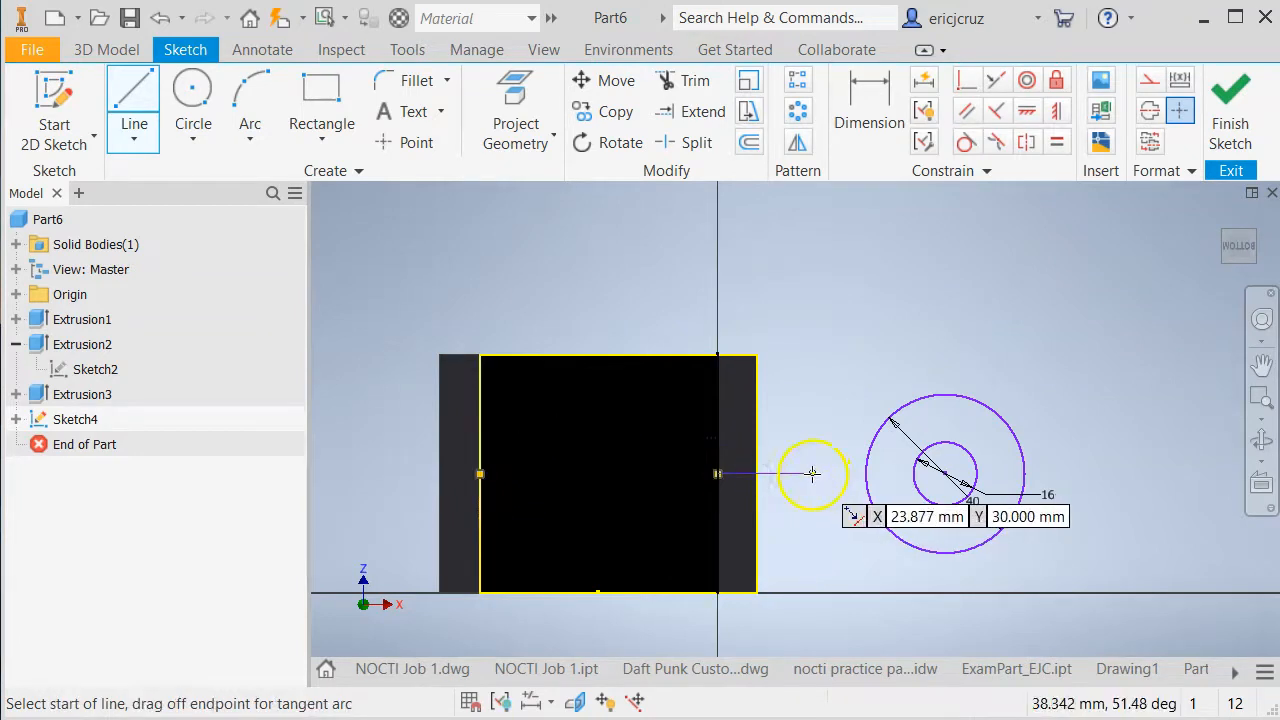
{"action": "key", "text": "Escape"}
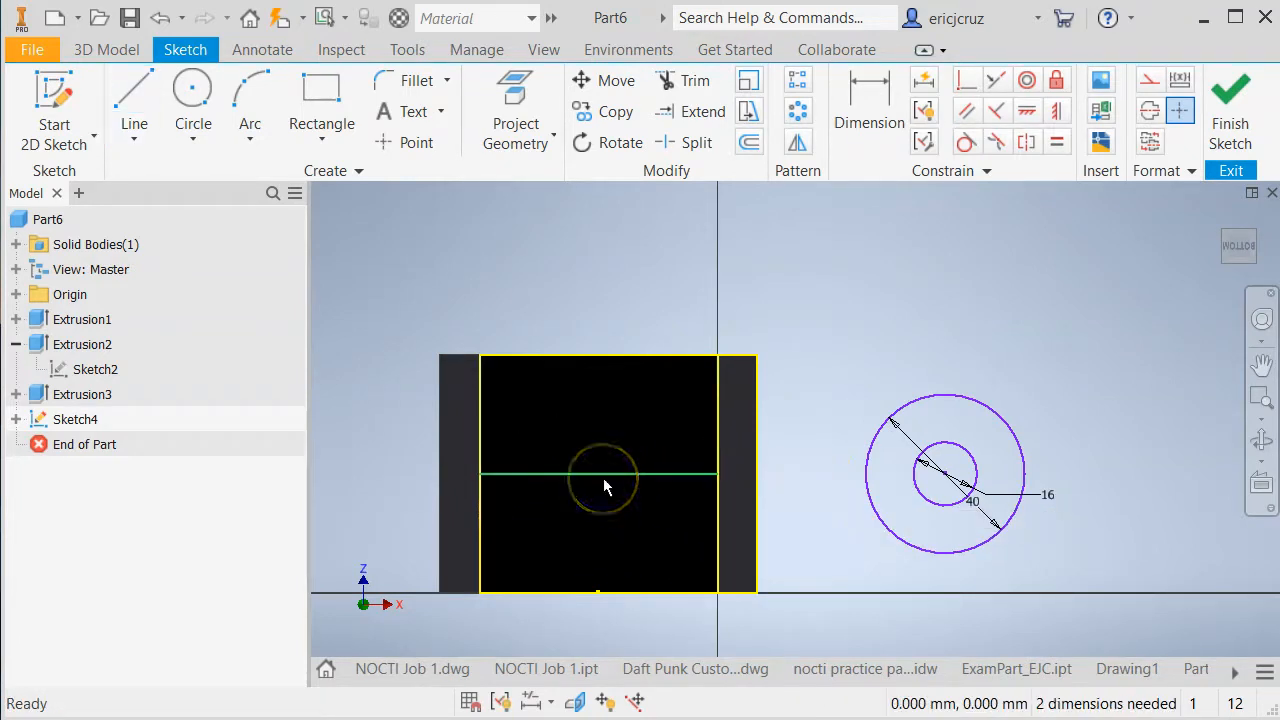
Draw a diagonal line across the base's opening between two opposite corners of the projected inner face
{"action": "left_click", "coordinate": [868, 117]}
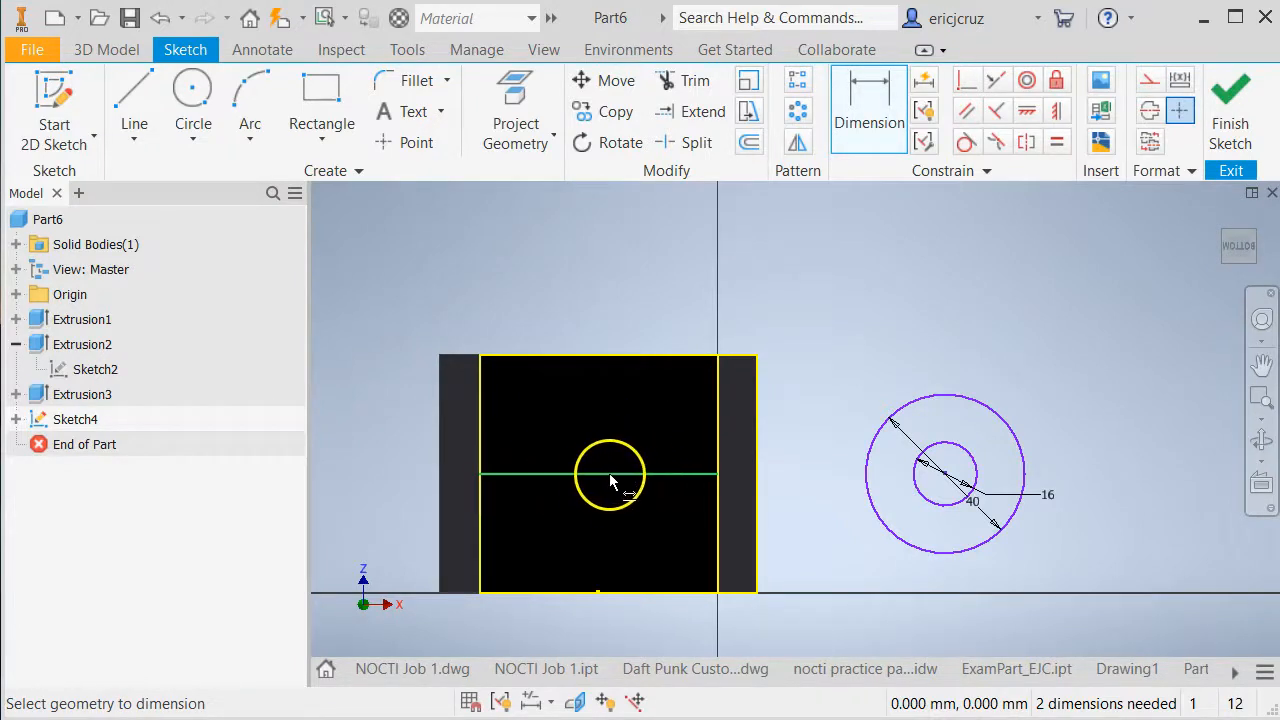
{"action": "left_click", "coordinate": [134, 110]}
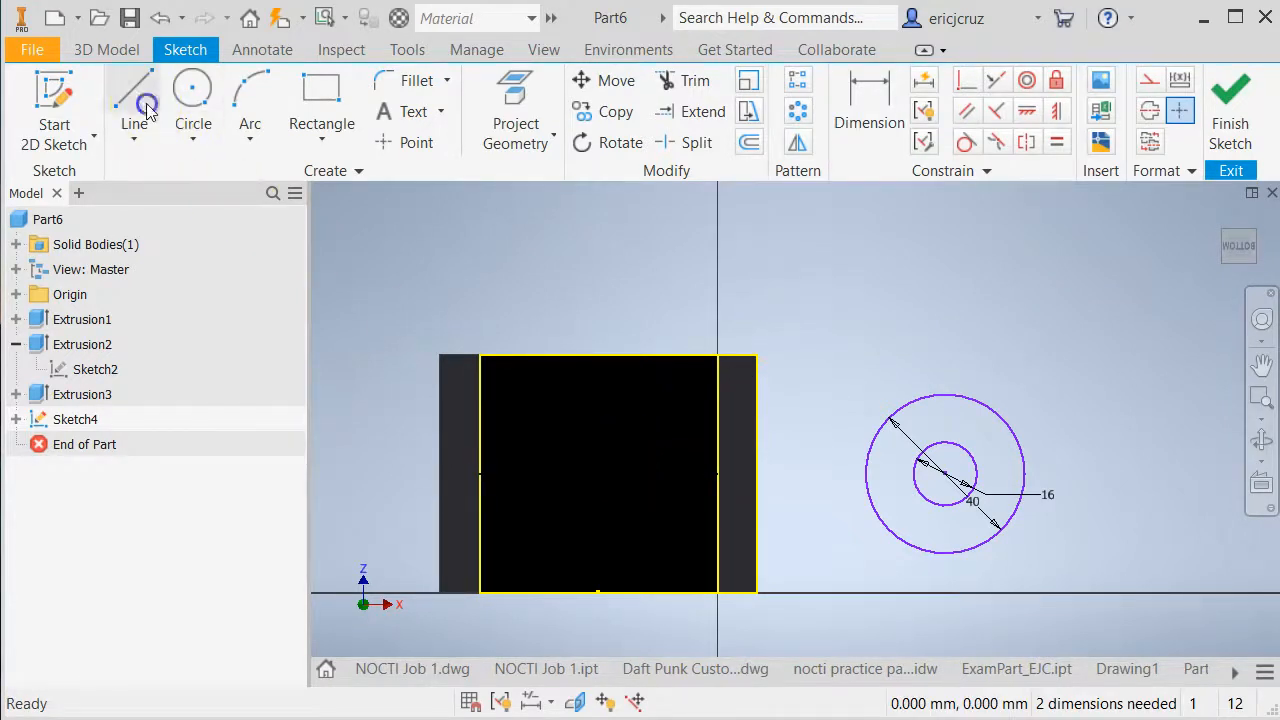
{"action": "left_click", "coordinate": [480, 355]}
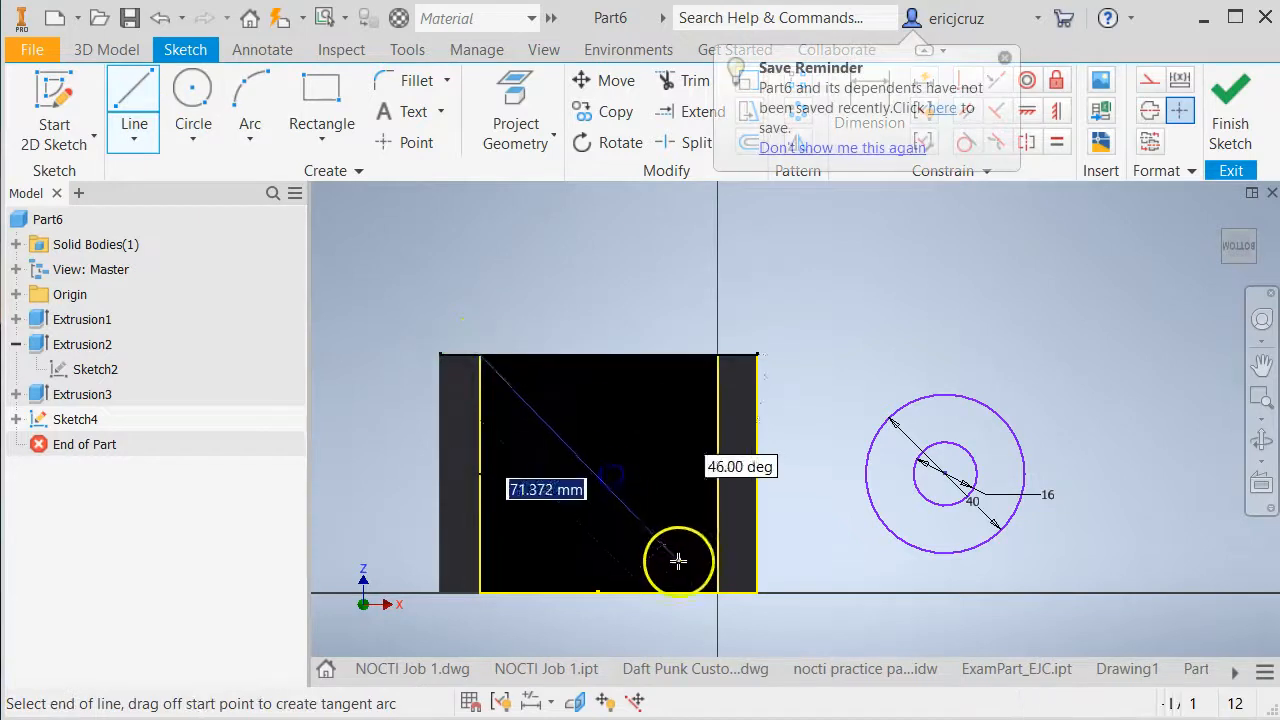
{"action": "left_click", "coordinate": [715, 590]}
{"action": "key", "text": "Escape"}
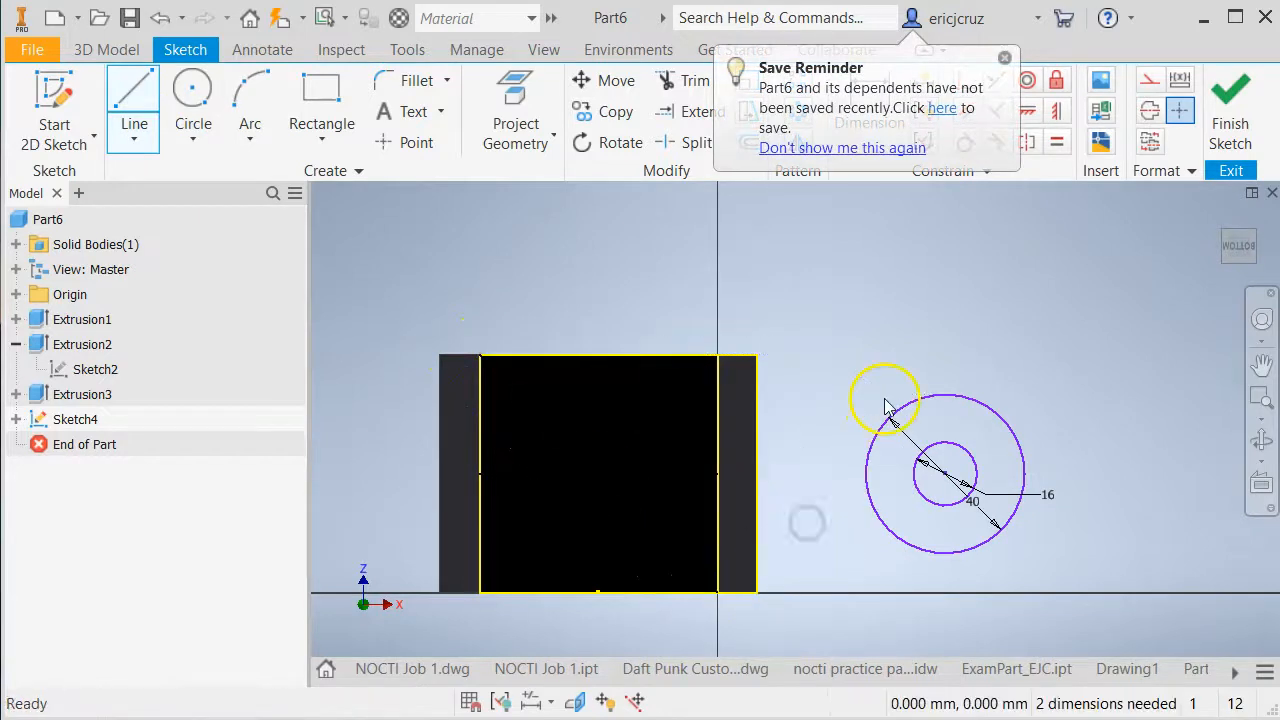
{"action": "left_click", "coordinate": [1005, 57]}
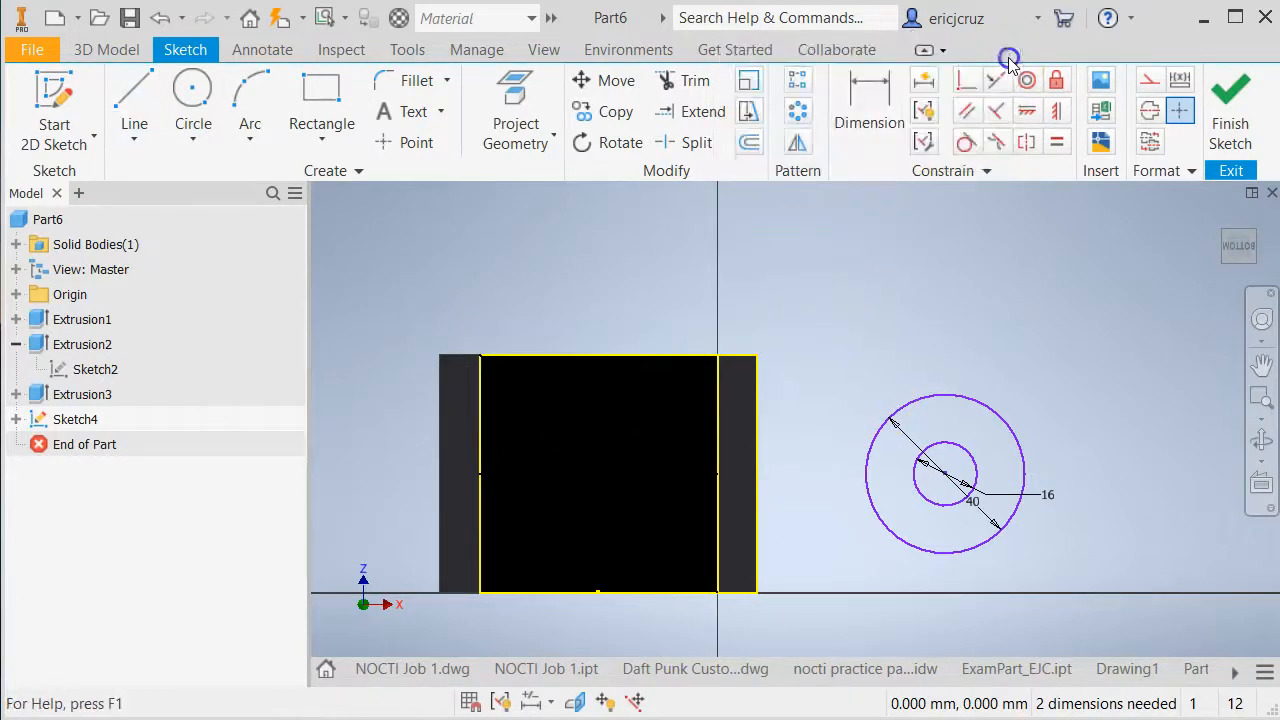
Draw a rectangle over the base's full outline, spanning its two opposite outer corners
{"action": "left_click", "coordinate": [860, 105]}
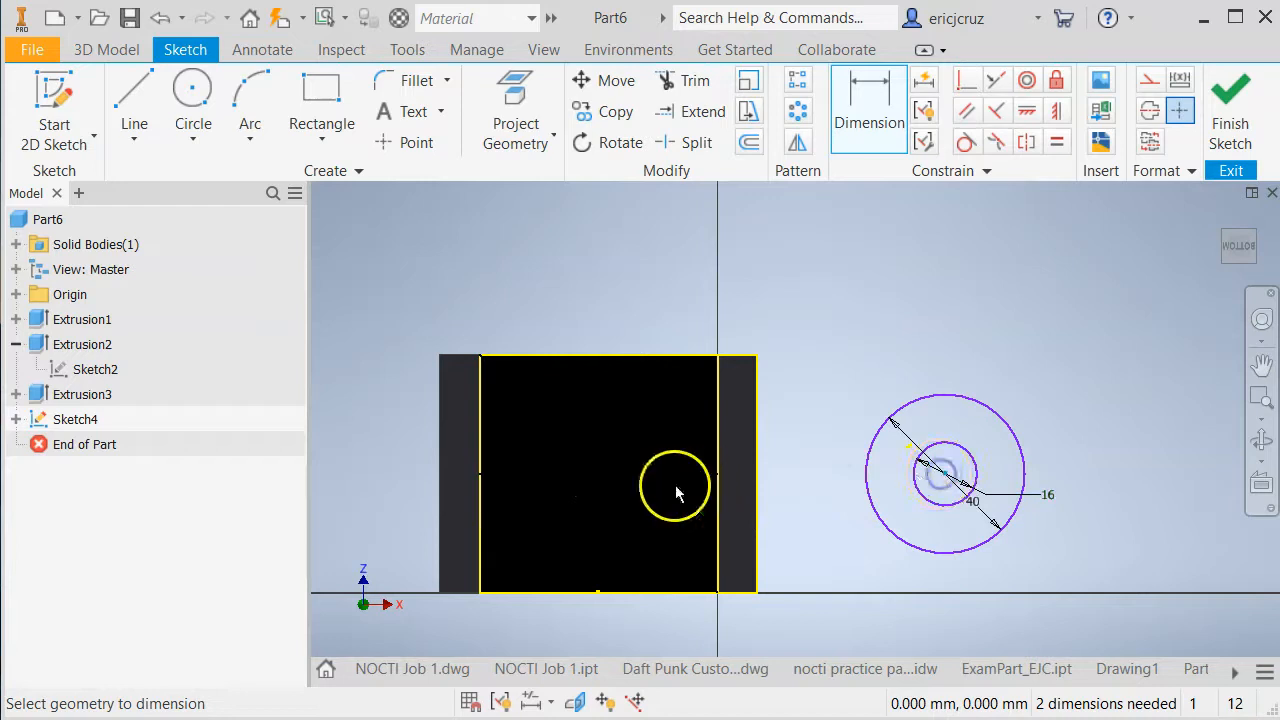
{"action": "key", "text": "Escape"}
{"action": "middle_click_drag", "start_coordinate": [830, 439], "coordinate": [834, 398]}
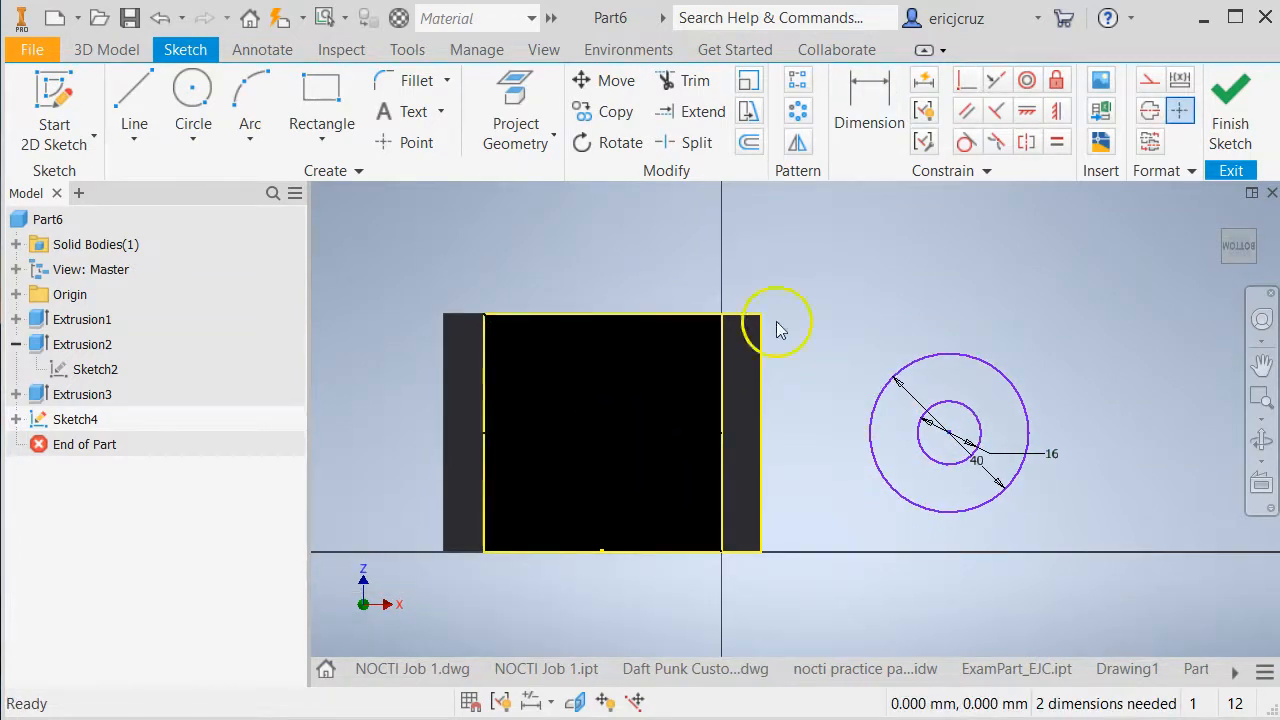
{"action": "left_click", "coordinate": [321, 110]}
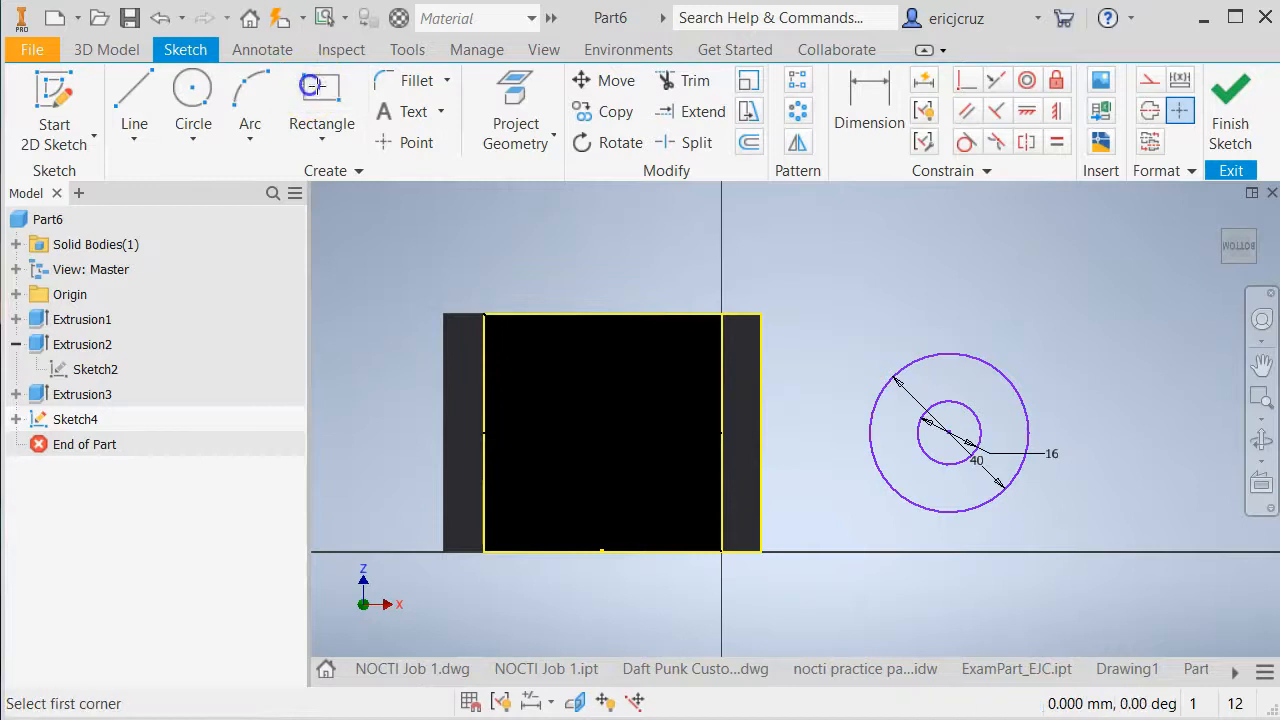
{"action": "left_click", "coordinate": [443, 314]}
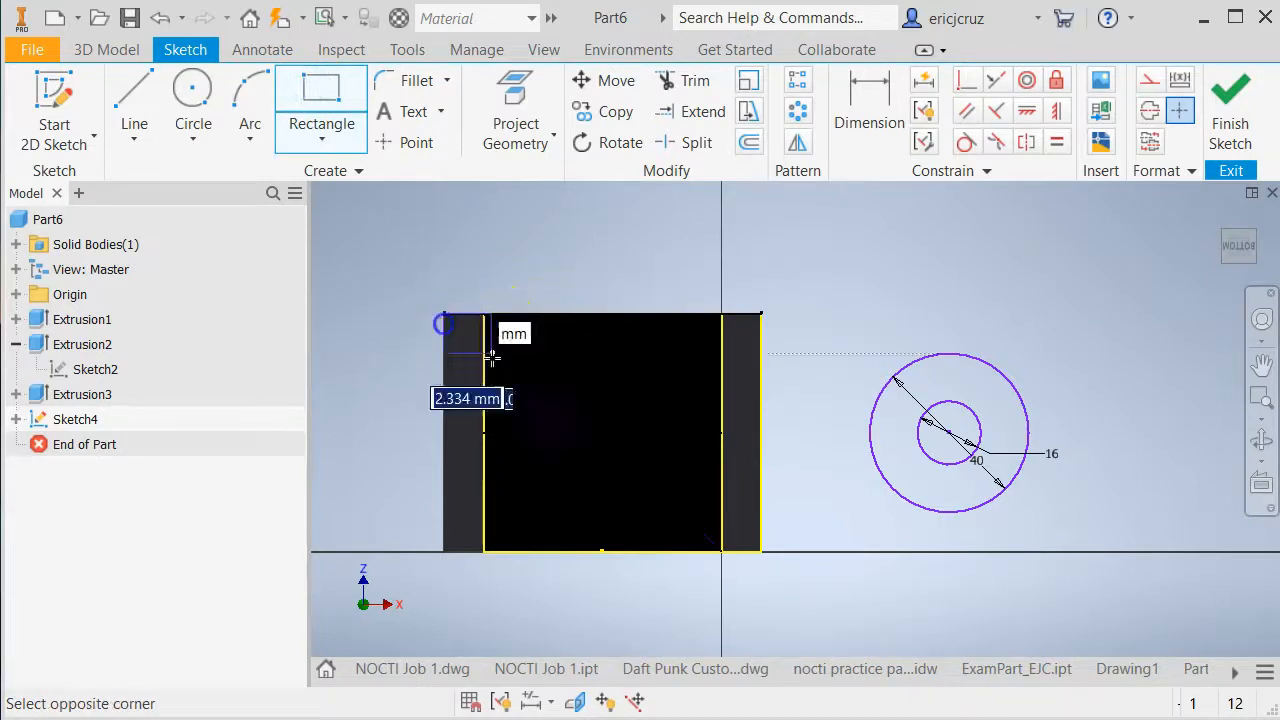
{"action": "left_click", "coordinate": [757, 549]}
Draw a horizontal line from the opening's +X side midpoint to its centre, continuing about 37 mm vertically past the base's +Z edge
{"action": "left_click", "coordinate": [862, 105]}
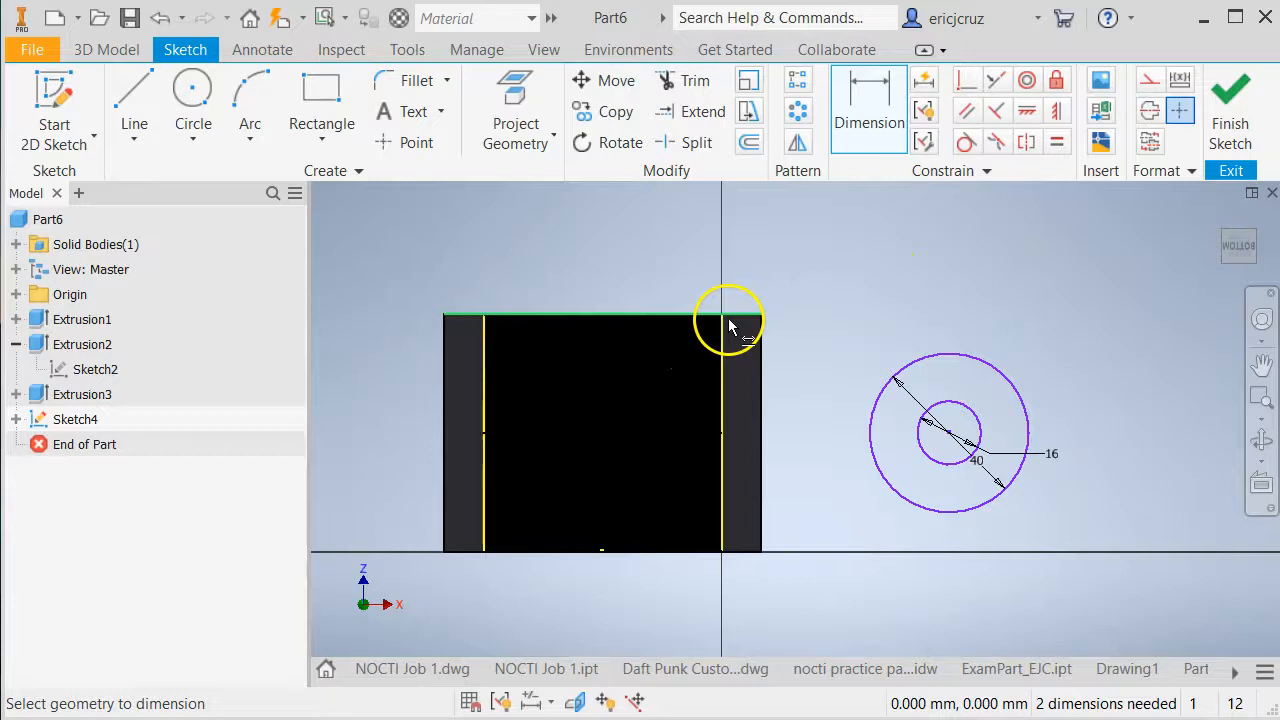
{"action": "left_click", "coordinate": [134, 92]}
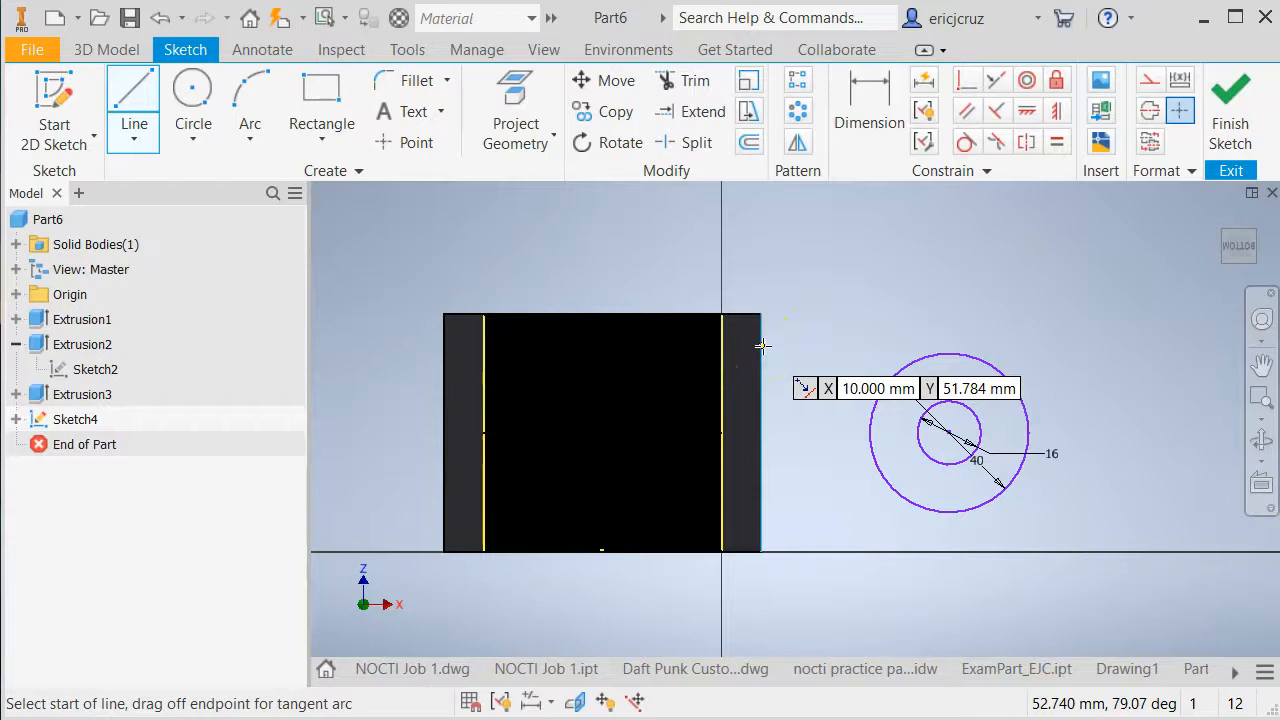
{"action": "mouse_move", "coordinate": [749, 319]}
{"action": "middle_mouse_down", "text": "shift"}
{"action": "mouse_move", "coordinate": [751, 363]}
{"action": "mouse_move", "coordinate": [746, 342]}
{"action": "middle_mouse_up", "text": "shift"}
{"action": "mouse_move", "coordinate": [717, 420]}
{"action": "middle_mouse_down", "text": "shift"}
{"action": "mouse_move", "coordinate": [723, 411]}
{"action": "mouse_move", "coordinate": [720, 428]}
{"action": "middle_mouse_up", "text": "shift"}
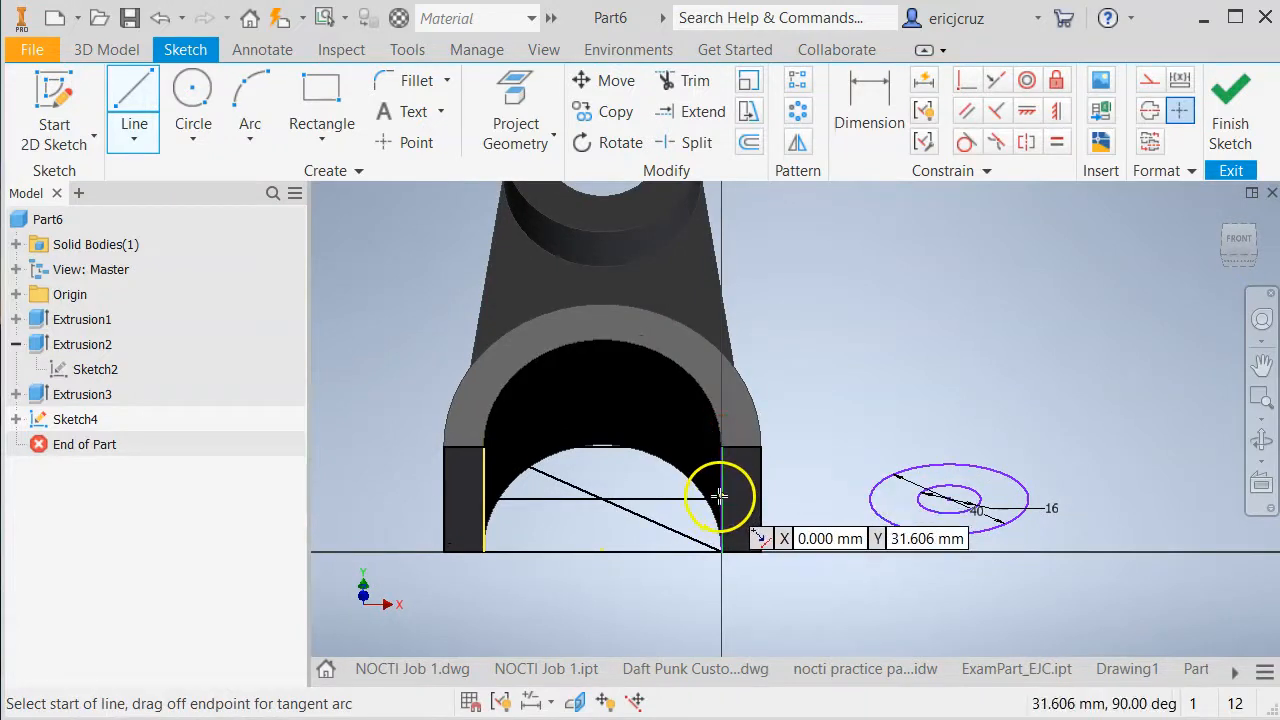
{"action": "left_click", "coordinate": [721, 500]}
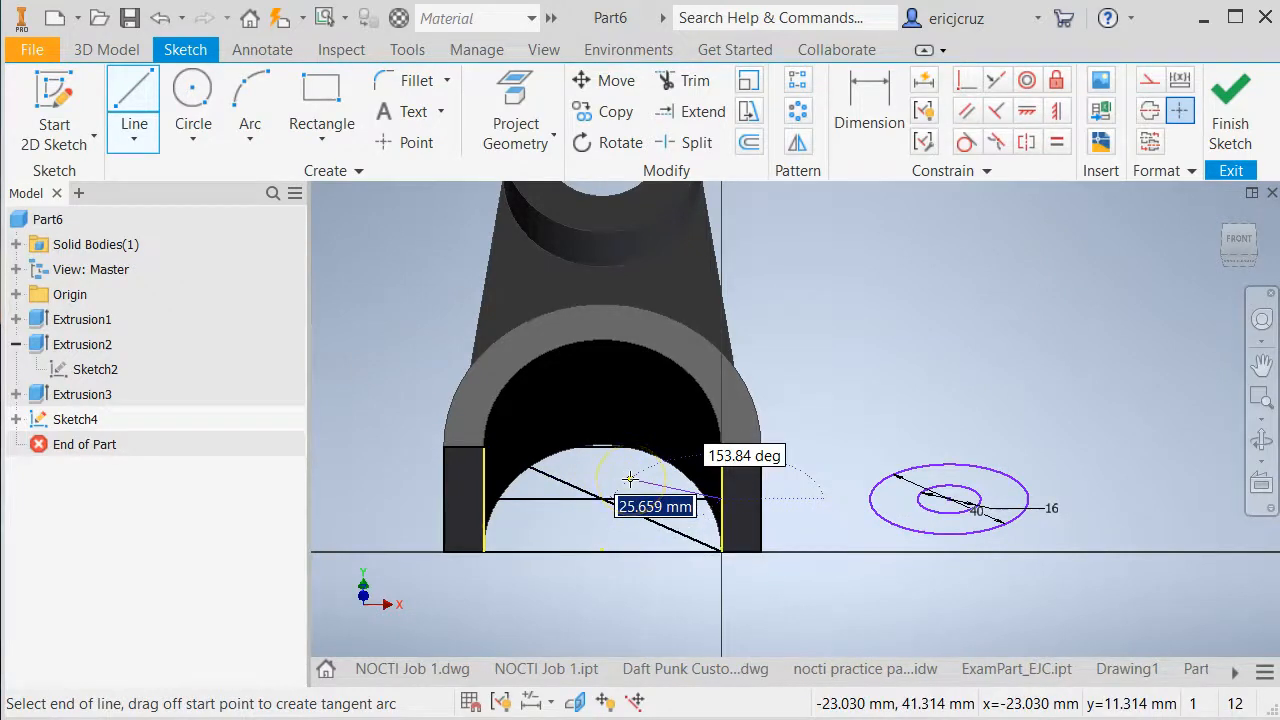
{"action": "left_click", "coordinate": [1240, 242]}
{"action": "middle_click_drag", "start_coordinate": [1080, 430], "coordinate": [1083, 340], "text": "shift"}
{"action": "left_click", "coordinate": [1240, 258]}
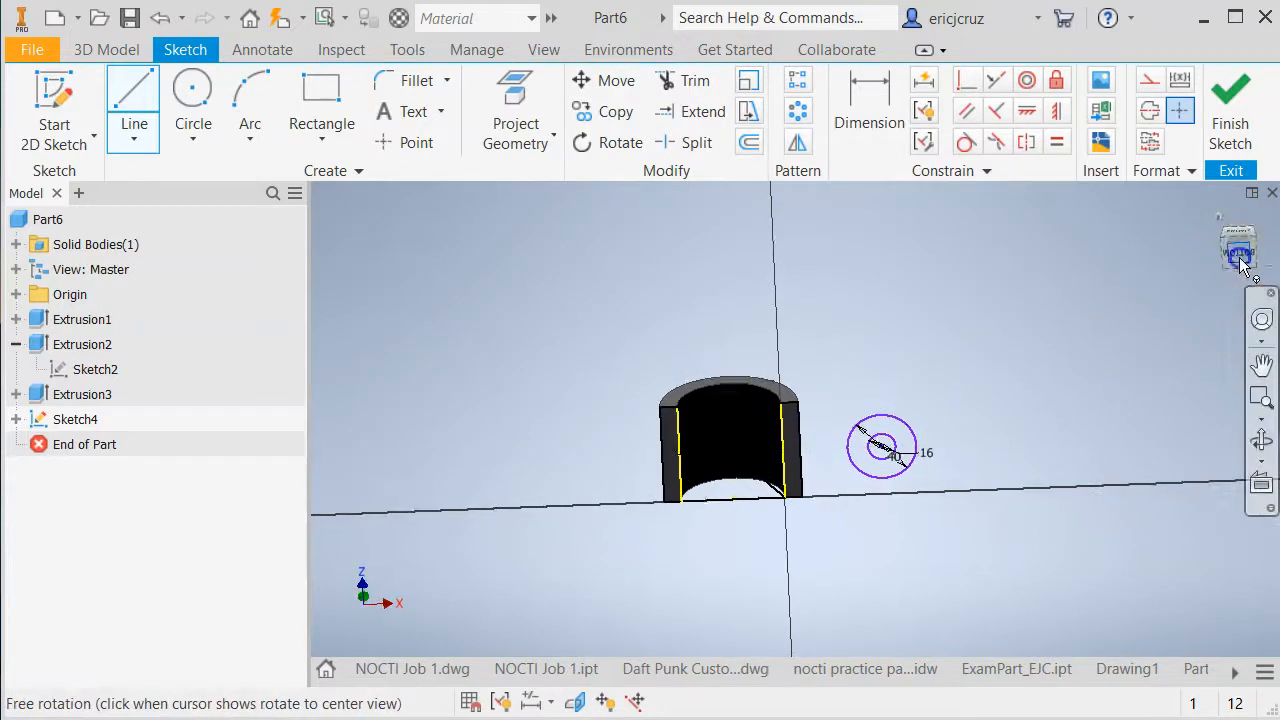
{"action": "scroll", "coordinate": [830, 410], "scroll_direction": "up", "scroll_amount": 5}
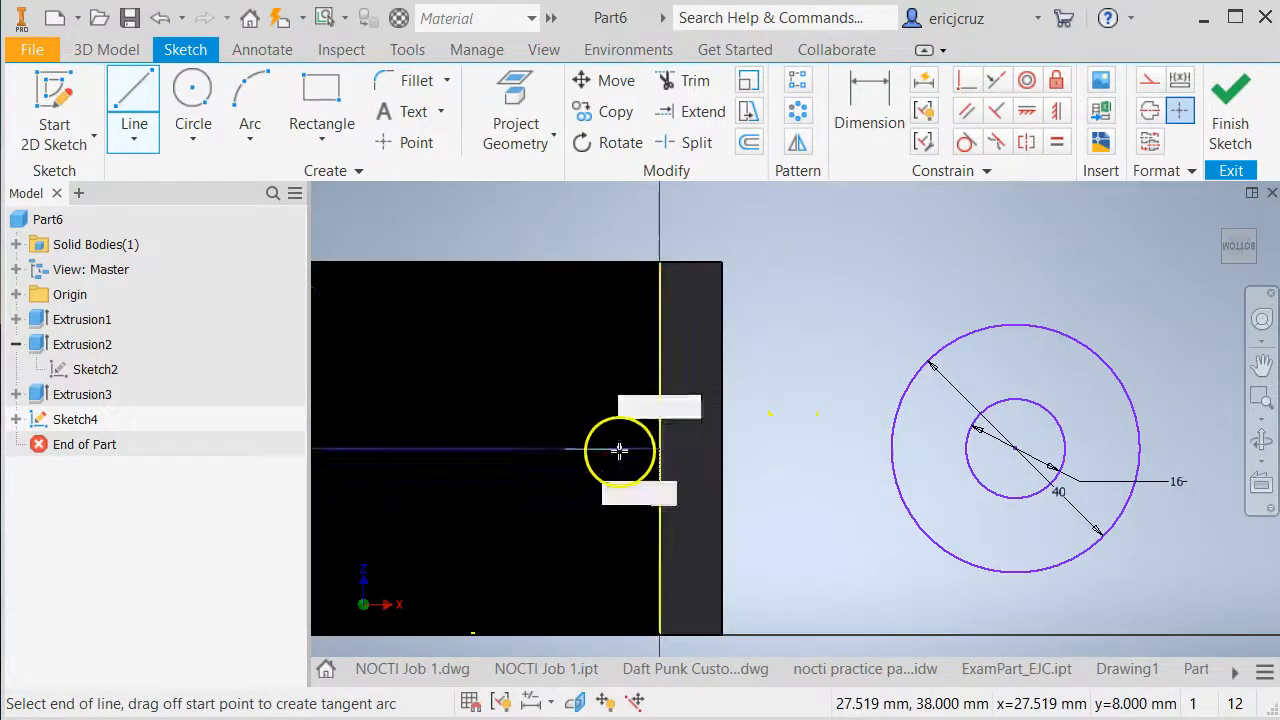
{"action": "middle_click_drag", "start_coordinate": [620, 451], "coordinate": [677, 443]}
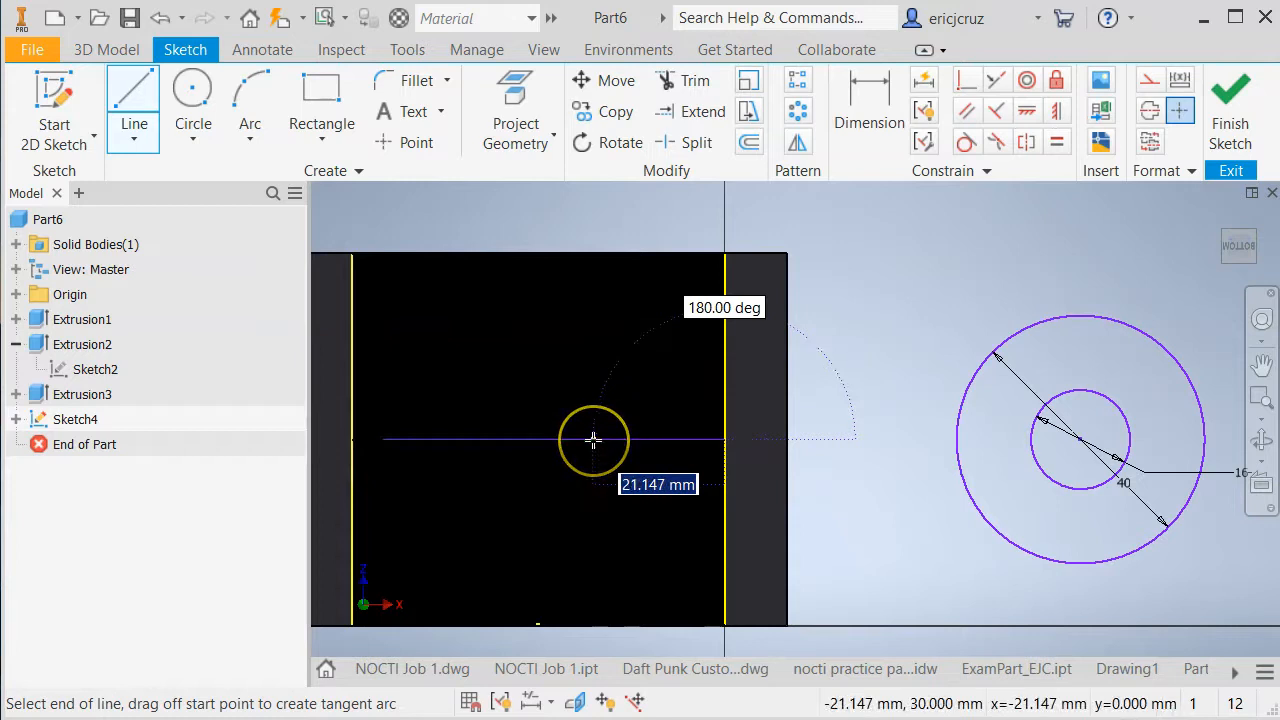
{"action": "key", "text": "Return"}
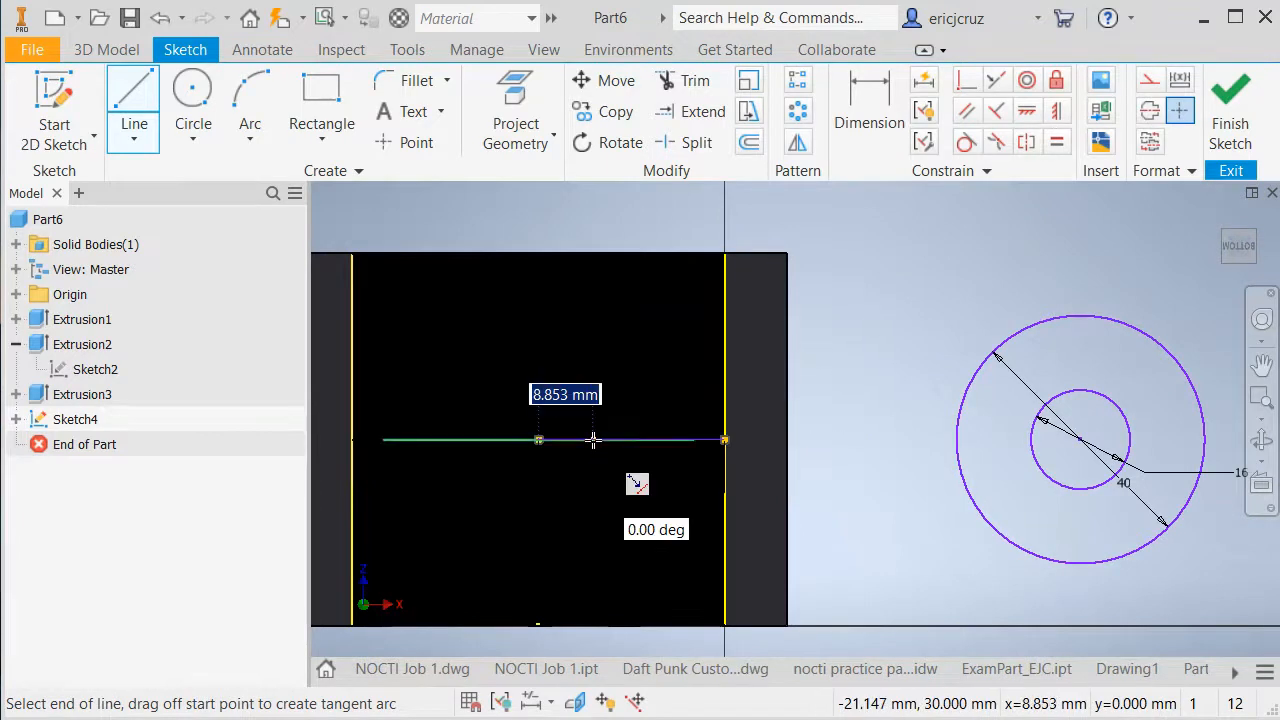
{"action": "left_click", "coordinate": [537, 211]}
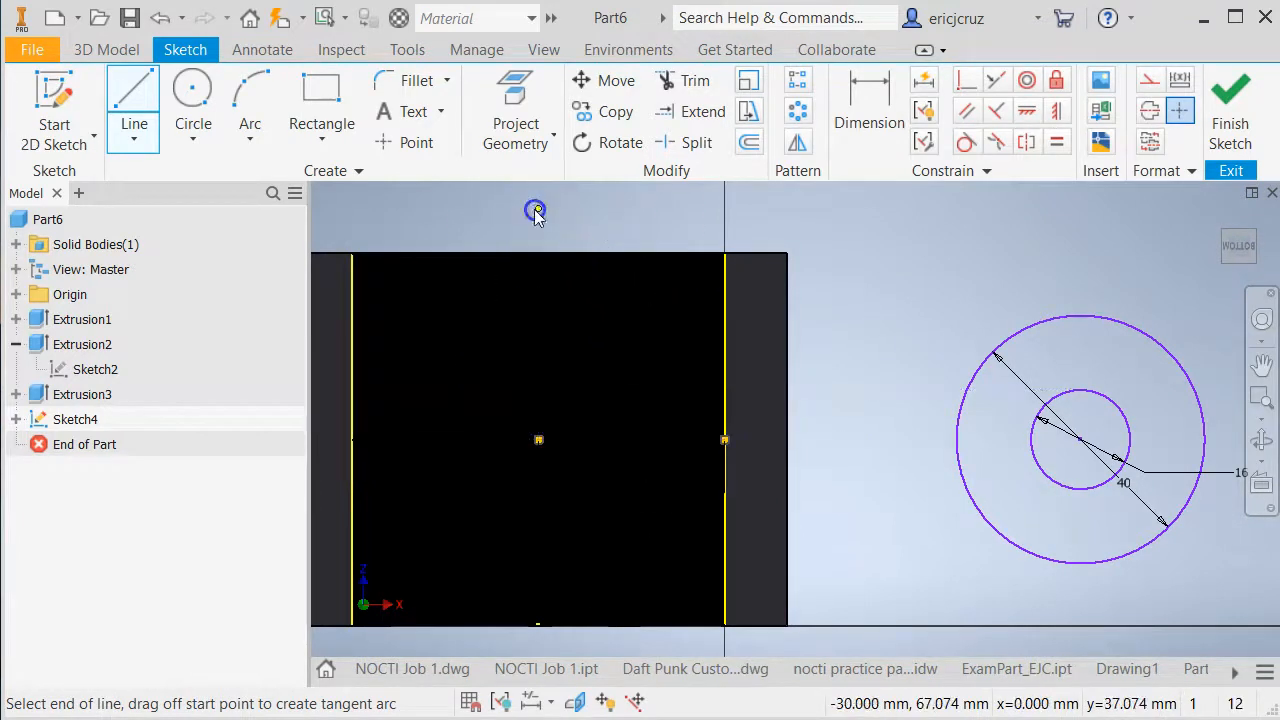
{"action": "key", "text": "Escape"}
Dimension the horizontal distance from the opening's centre point to the concentric circles' centre as 60 mm
{"action": "left_click", "coordinate": [867, 105]}
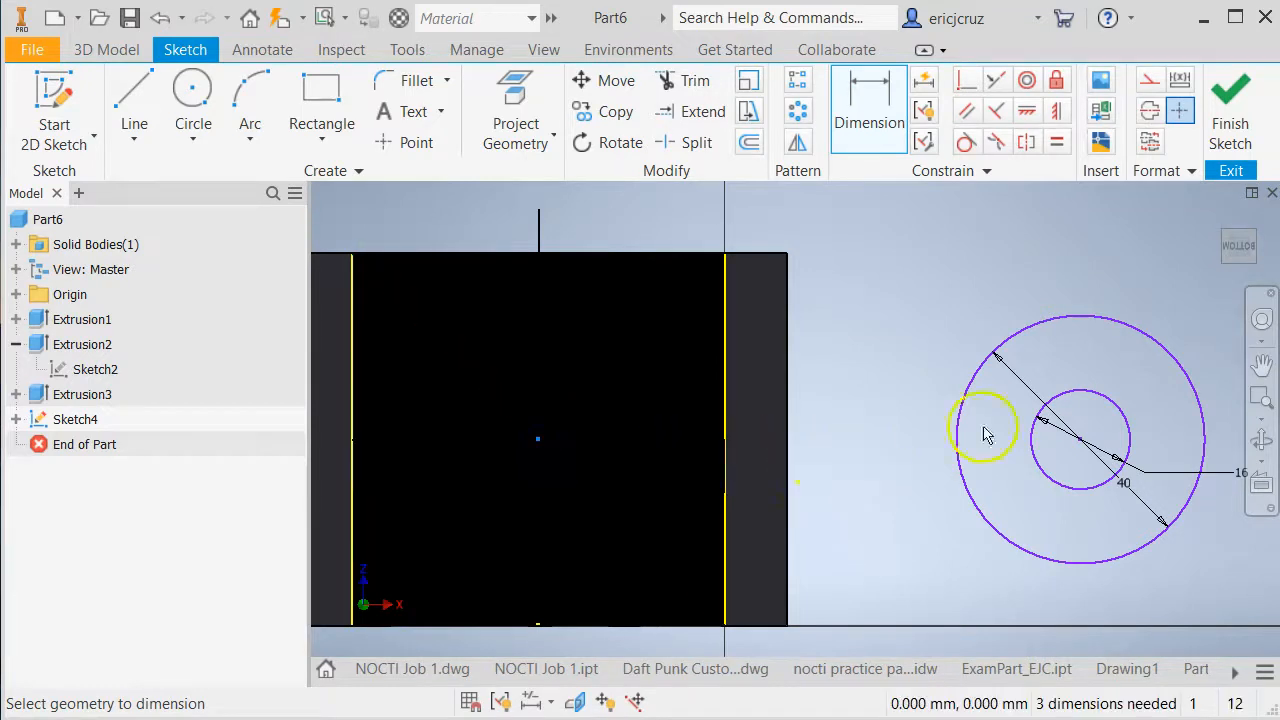
{"action": "left_click", "coordinate": [1050, 488]}
{"action": "left_click", "coordinate": [872, 548]}
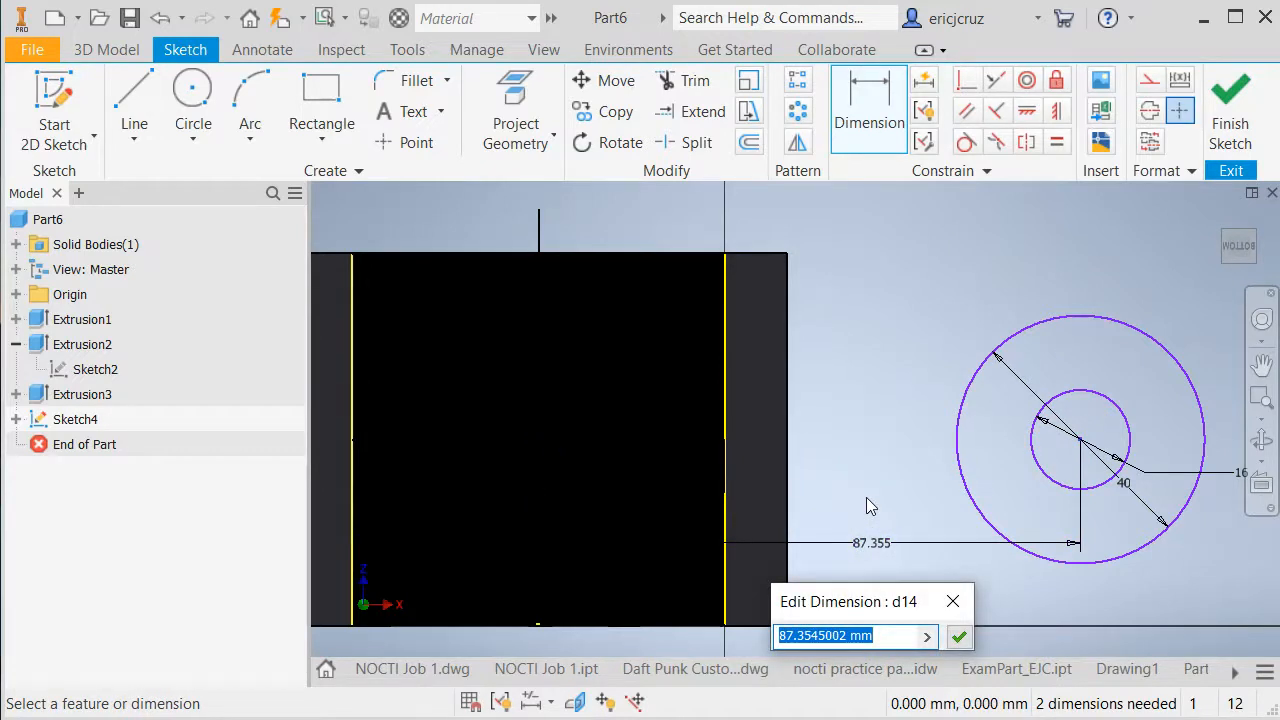
{"action": "type", "text": "60"}
{"action": "key", "text": "Return"}
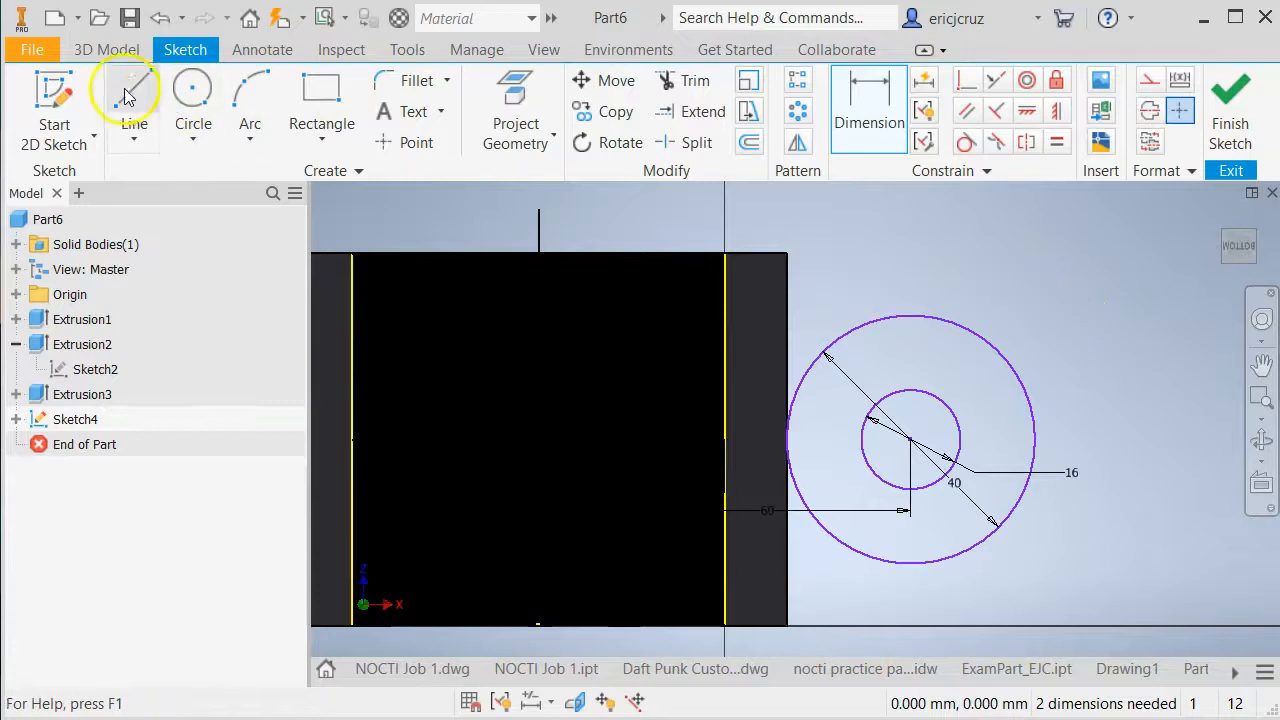
Project the outline of the +X leg's bottom face into the sketch
{"action": "left_click", "coordinate": [130, 95]}
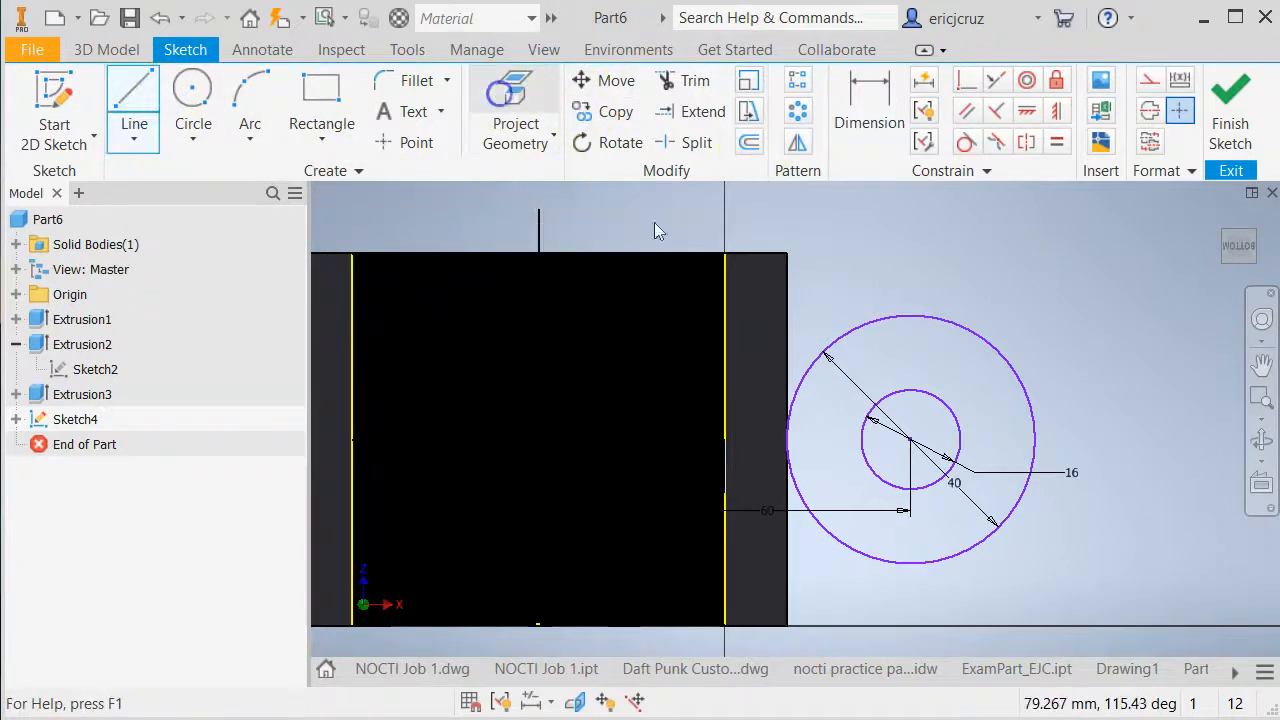
{"action": "key", "text": "p"}
{"action": "left_click", "coordinate": [770, 350]}
{"action": "left_click", "coordinate": [518, 229]}
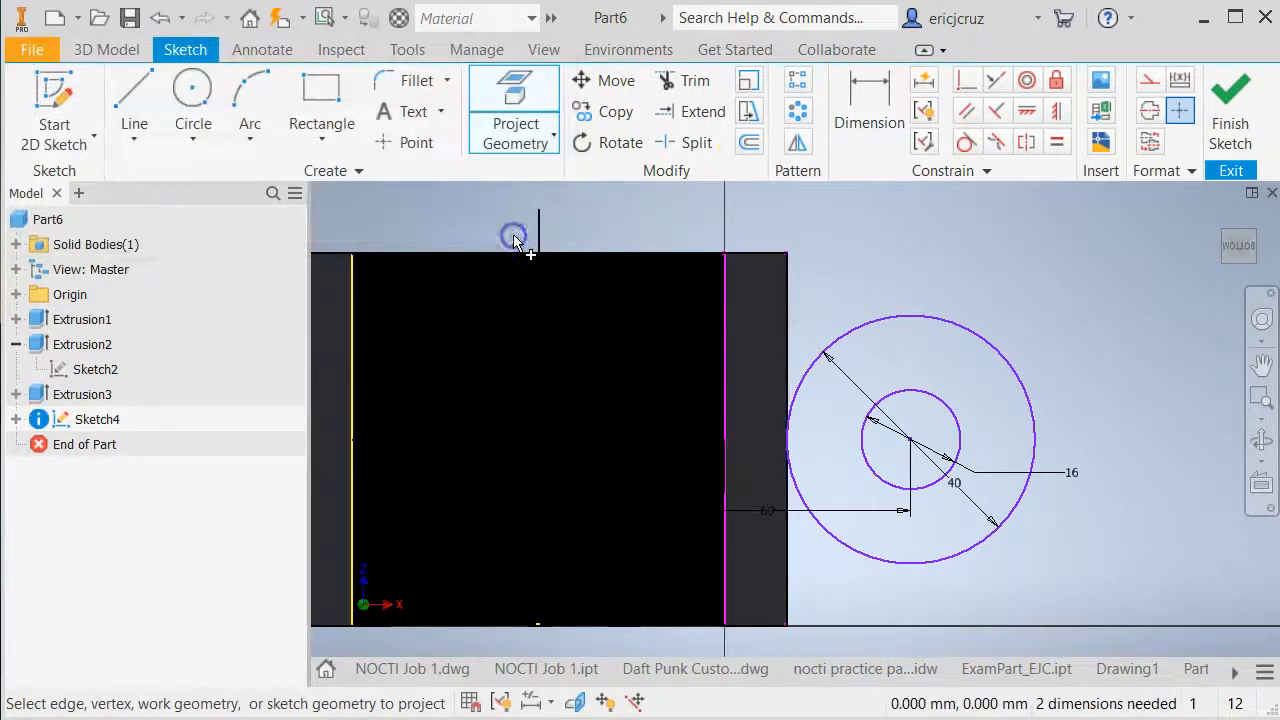
{"action": "mouse_move", "coordinate": [940, 293]}
{"action": "middle_mouse_down"}
{"action": "mouse_move", "coordinate": [982, 298]}
{"action": "mouse_move", "coordinate": [960, 306]}
{"action": "mouse_move", "coordinate": [972, 259]}
{"action": "middle_mouse_up"}
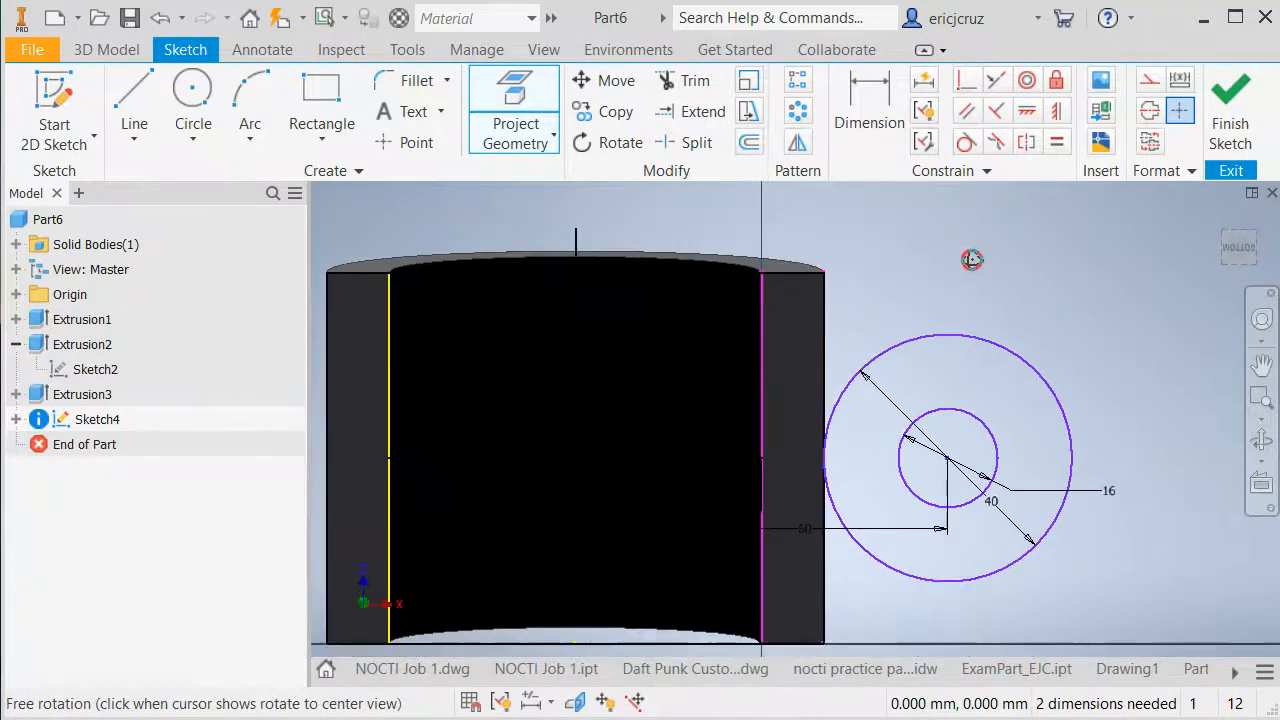
{"action": "left_click", "coordinate": [133, 105]}
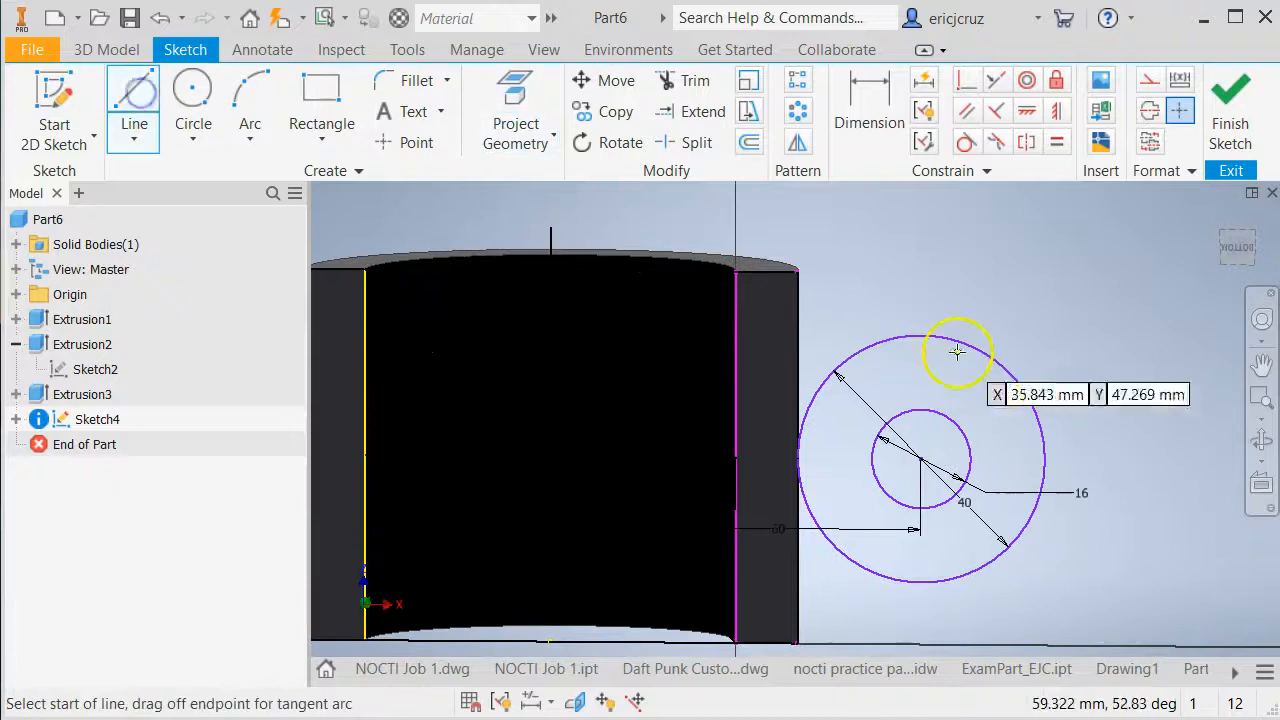
{"action": "key", "text": "Escape"}
Draw horizontal lines from both Z extremes of the 40 mm circle to the leg's outer edge and join their ends with a vertical line
{"action": "left_click", "coordinate": [1238, 249]}
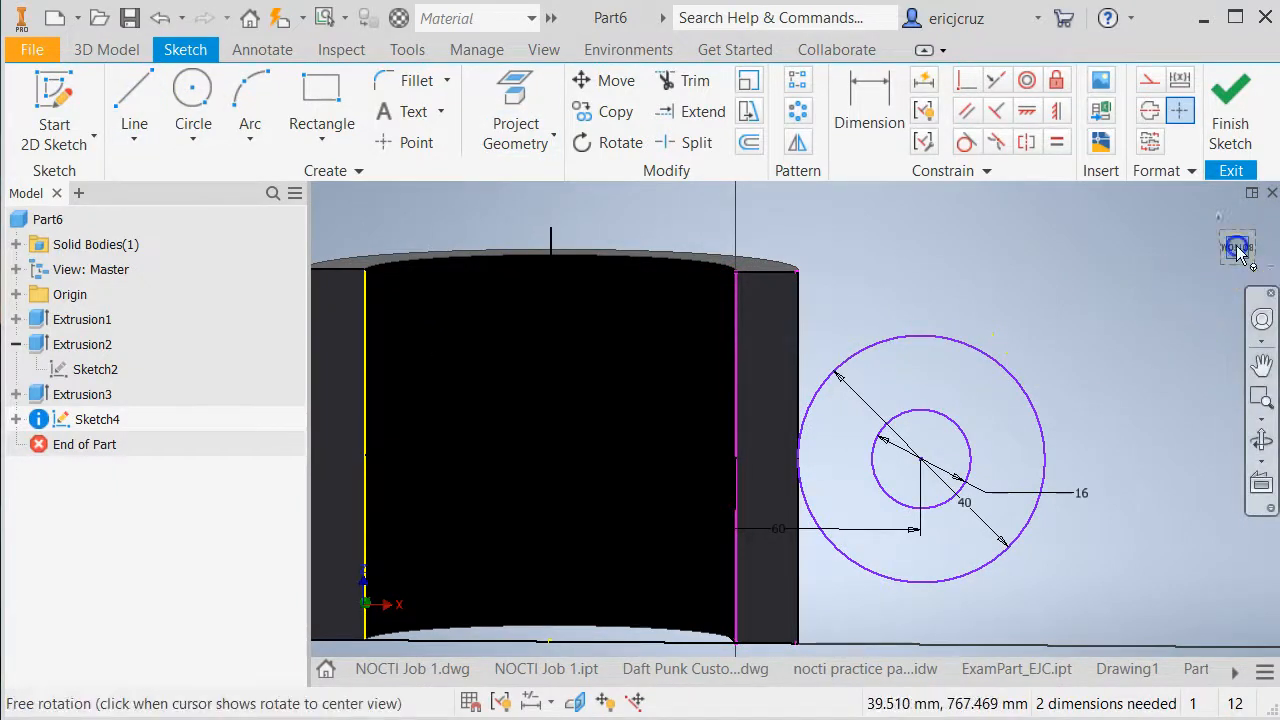
{"action": "scroll", "coordinate": [1004, 404], "scroll_direction": "up", "scroll_amount": 3}
{"action": "left_click_drag", "start_coordinate": [1110, 371], "coordinate": [1133, 369]}
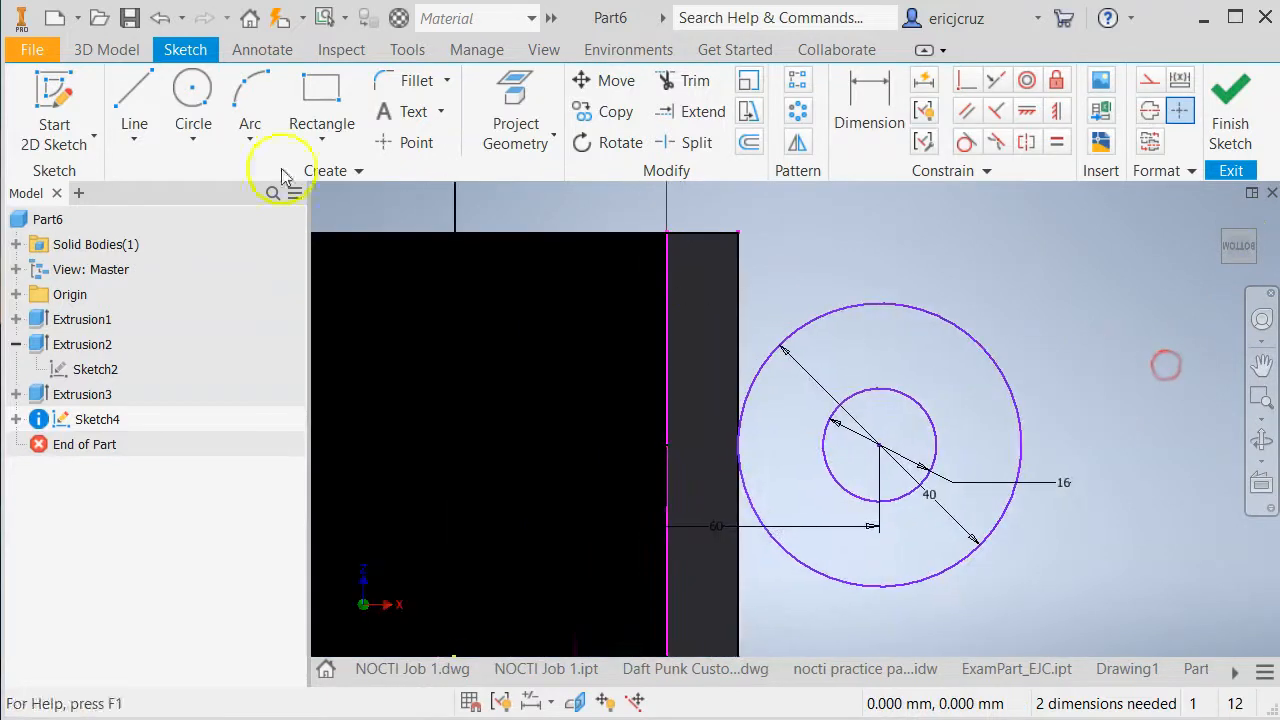
{"action": "left_click", "coordinate": [152, 104]}
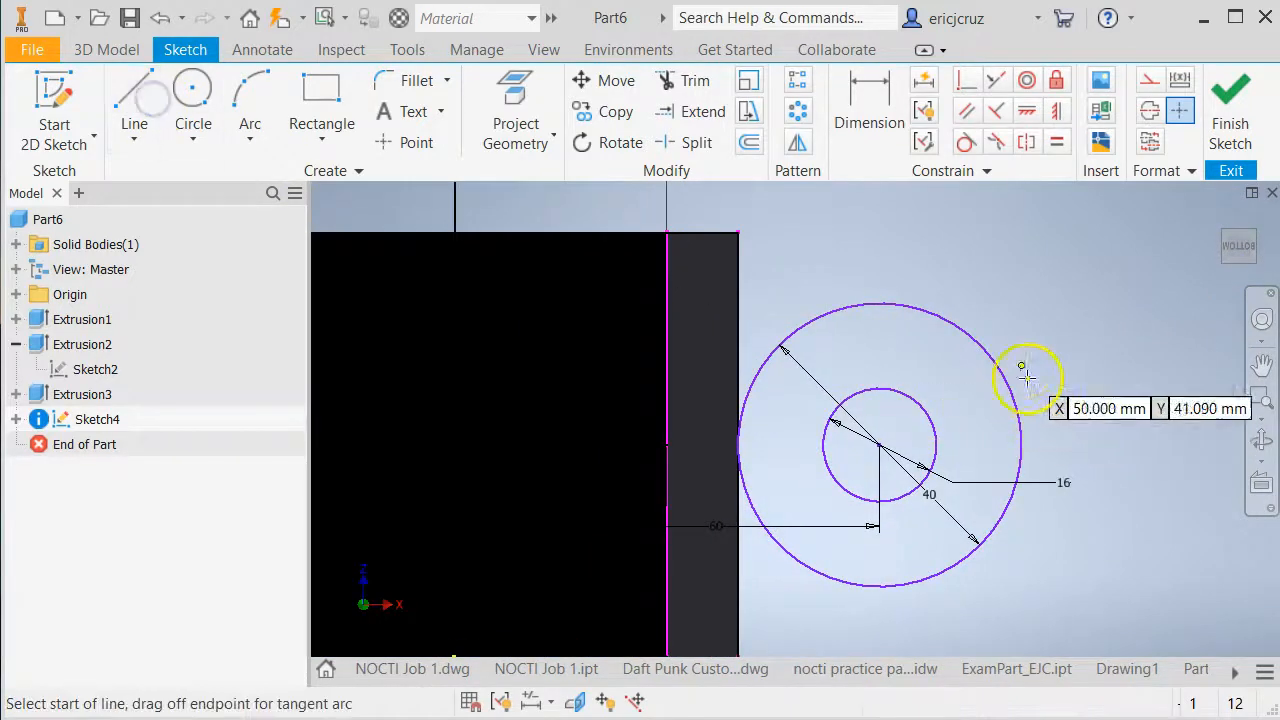
{"action": "left_click", "coordinate": [880, 300]}
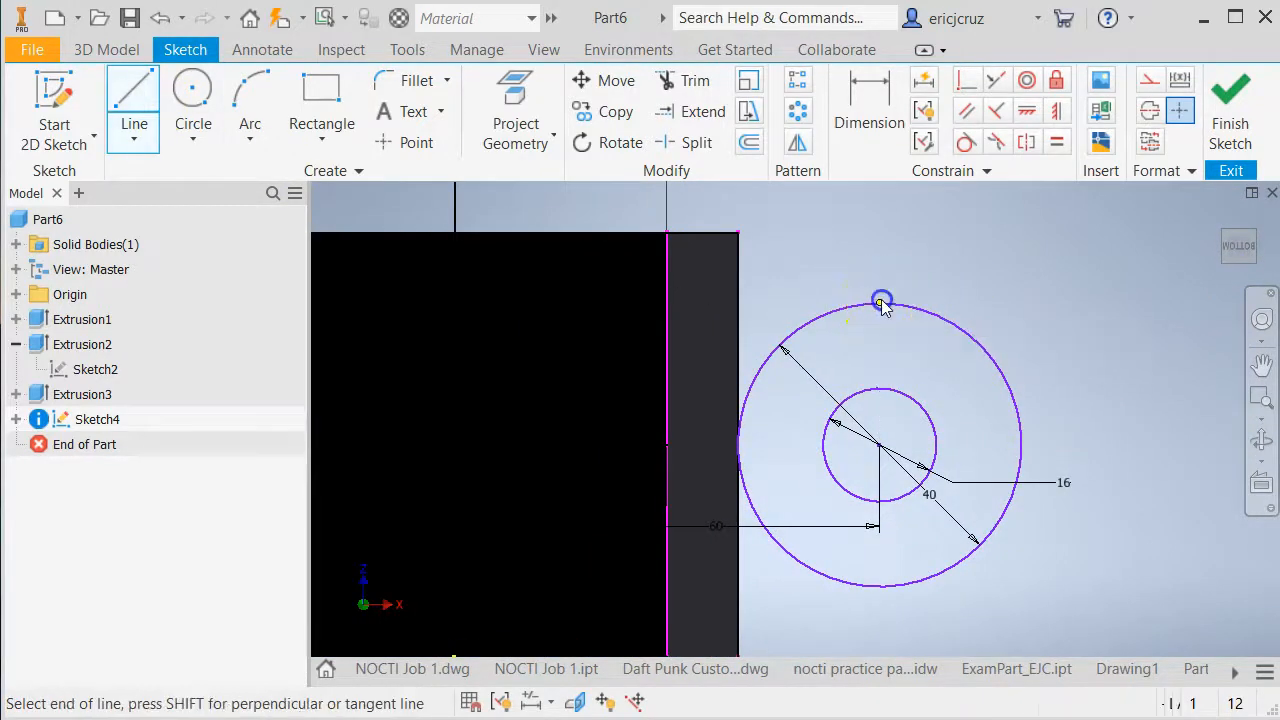
{"action": "left_click", "coordinate": [736, 302]}
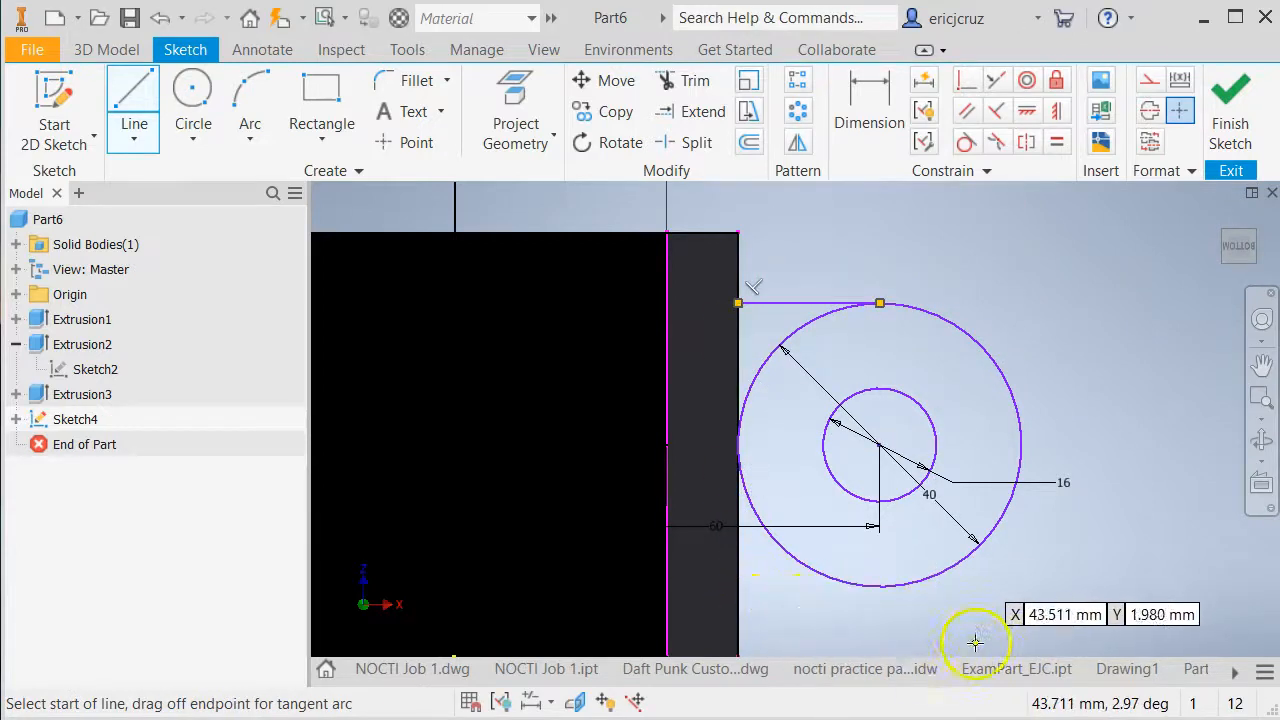
{"action": "left_click", "coordinate": [878, 587]}
{"action": "left_click", "coordinate": [738, 586]}
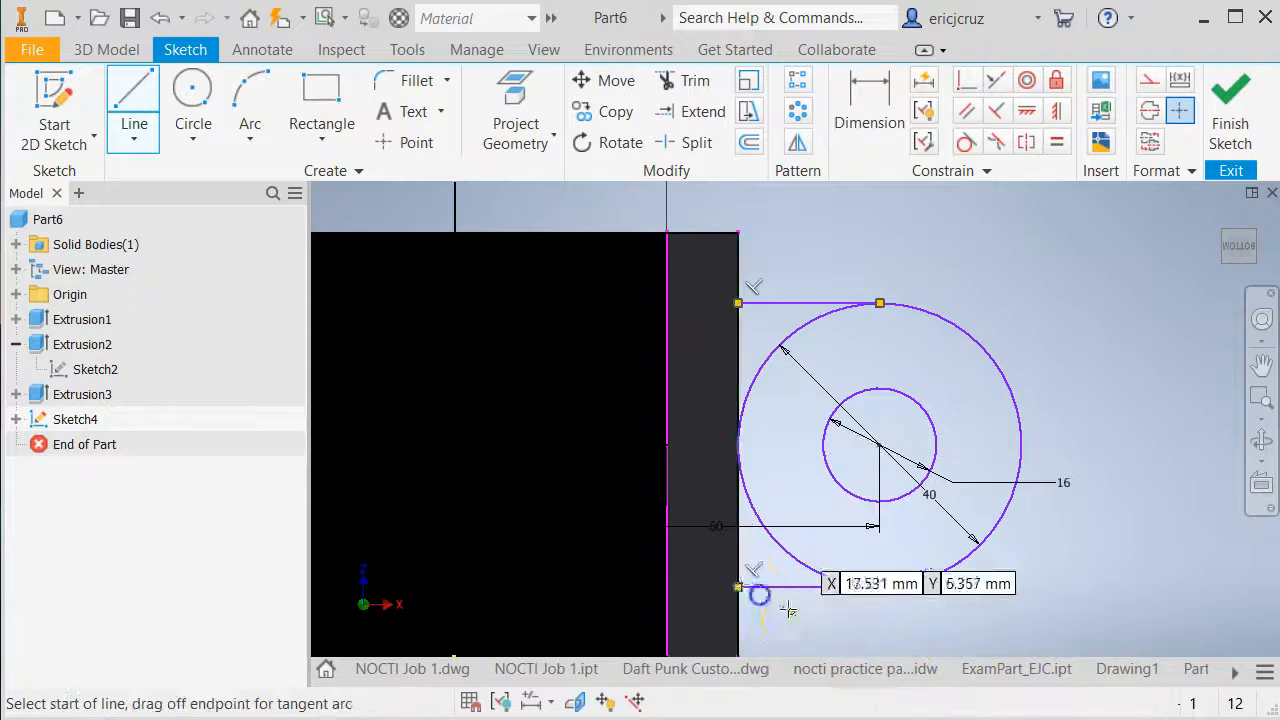
{"action": "left_click", "coordinate": [737, 302]}
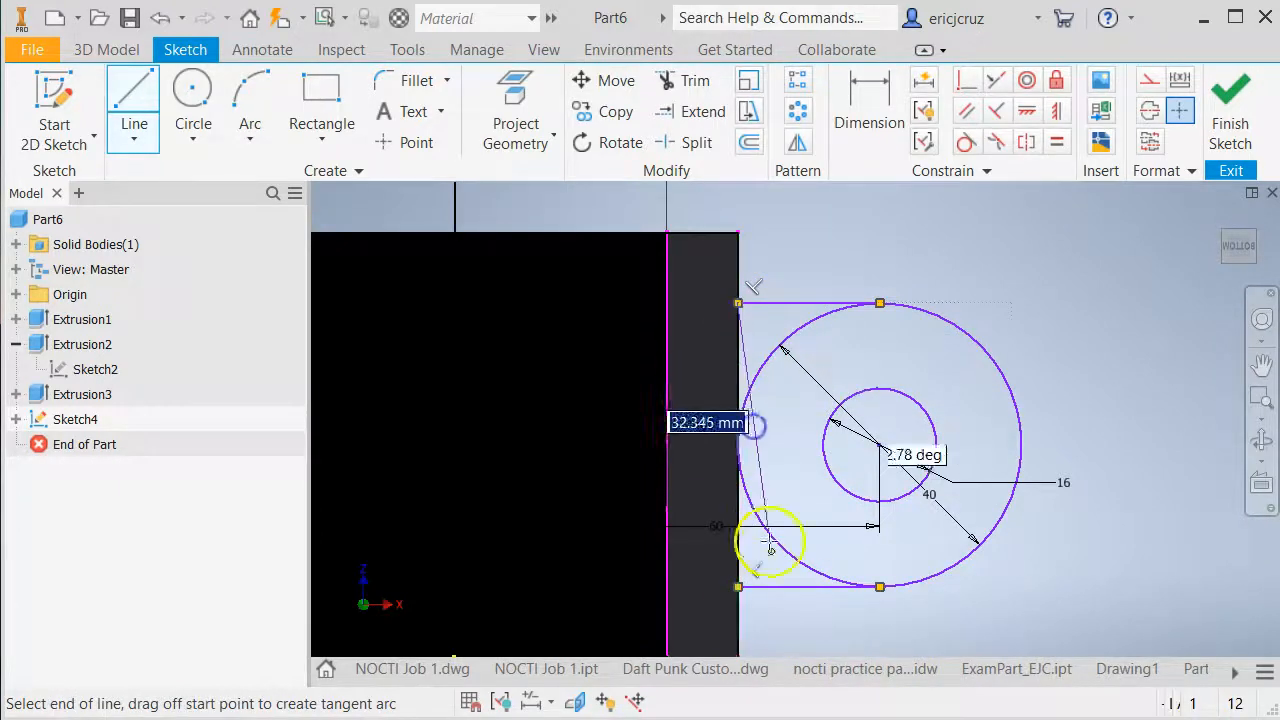
{"action": "left_click", "coordinate": [737, 586]}
{"action": "key", "text": "Escape"}
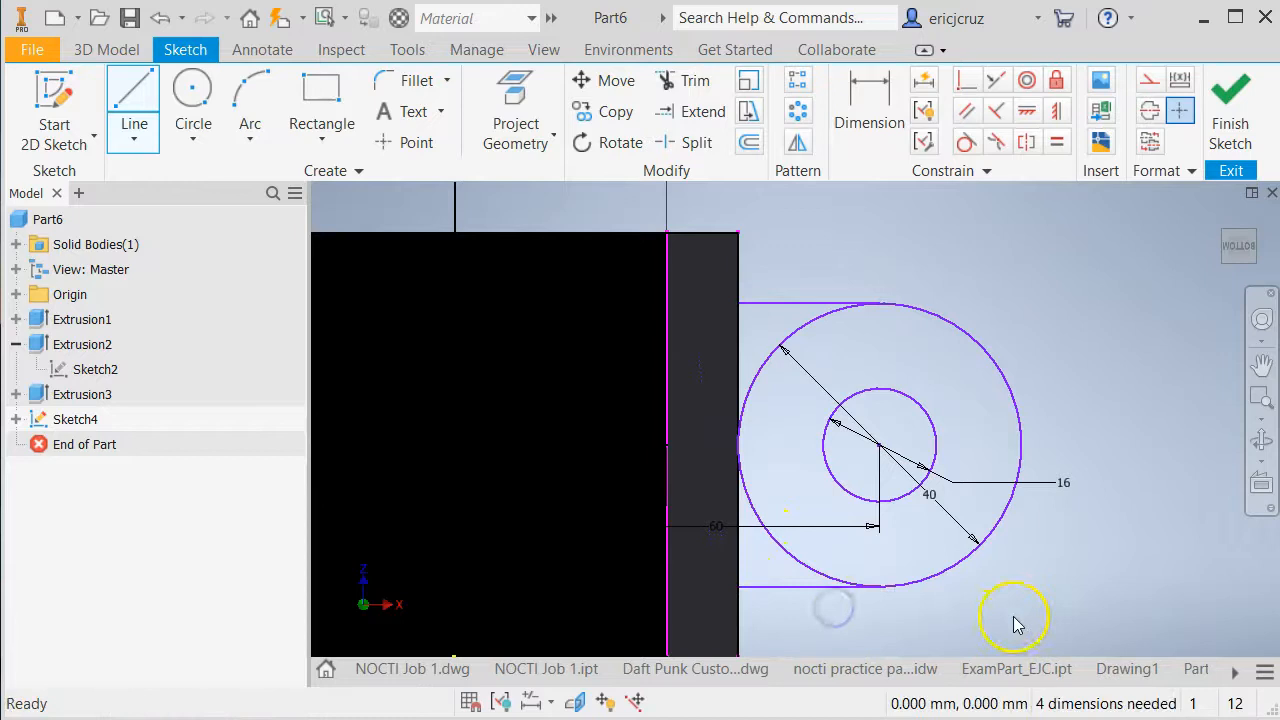
Trim away the half of the 40 mm circle facing the leg and finish the sketch
{"action": "key", "text": "x"}
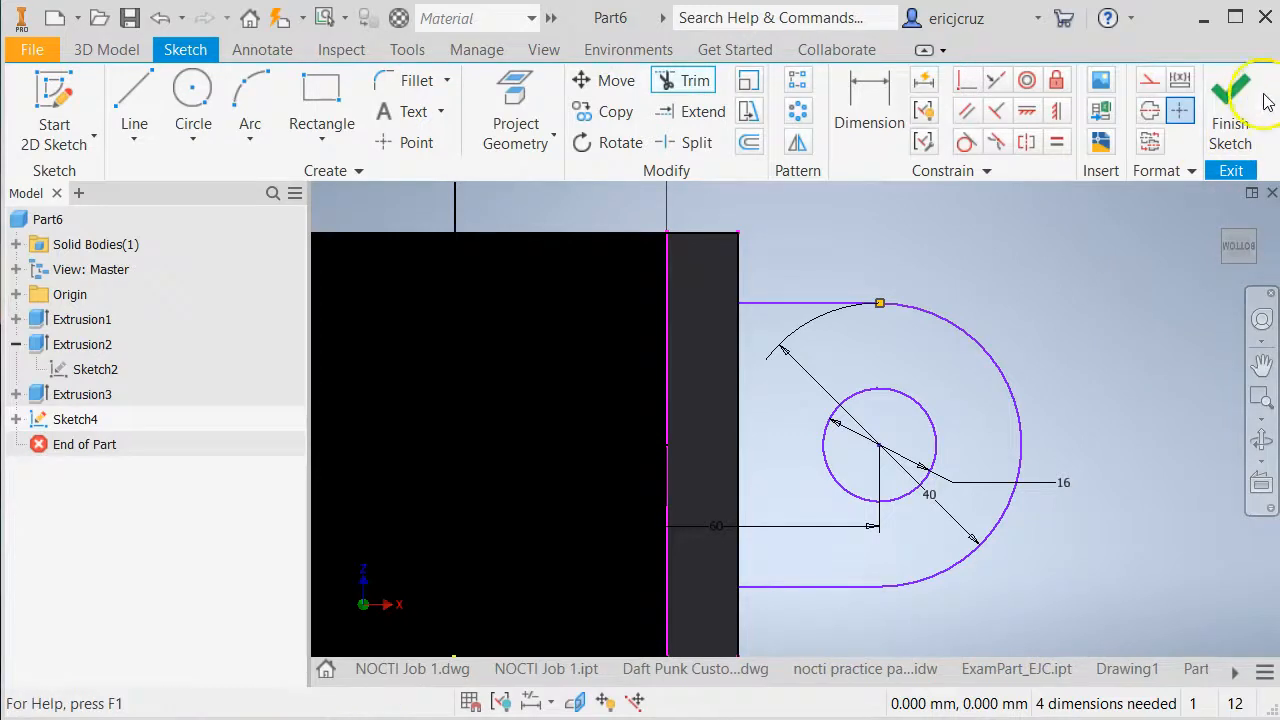
{"action": "left_click", "coordinate": [1232, 110]}
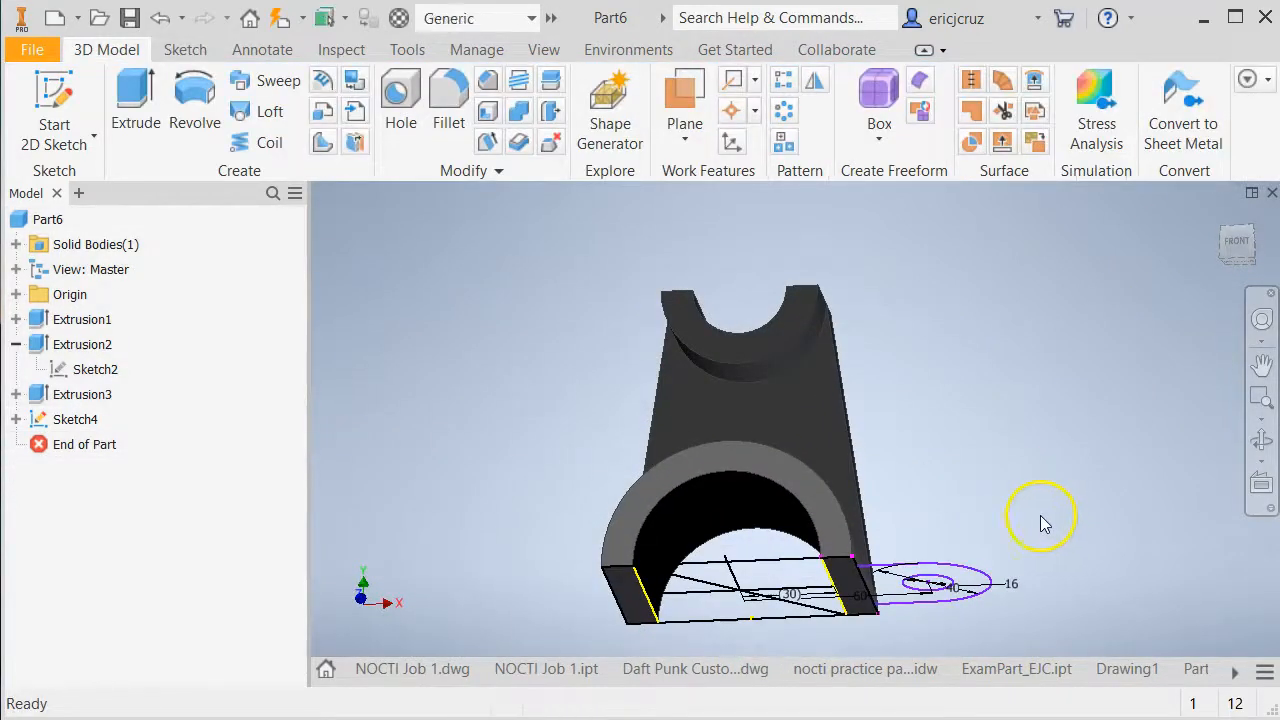
Extrude the ear profile around the 16 mm hole 10 mm upward in +Y, joining it to the bracket
{"action": "scroll", "coordinate": [944, 367], "scroll_direction": "up", "scroll_amount": 3}
{"action": "mouse_move", "coordinate": [944, 368]}
{"action": "middle_mouse_down", "text": "shift"}
{"action": "mouse_move", "coordinate": [943, 421]}
{"action": "mouse_move", "coordinate": [921, 254]}
{"action": "middle_mouse_up", "text": "shift"}
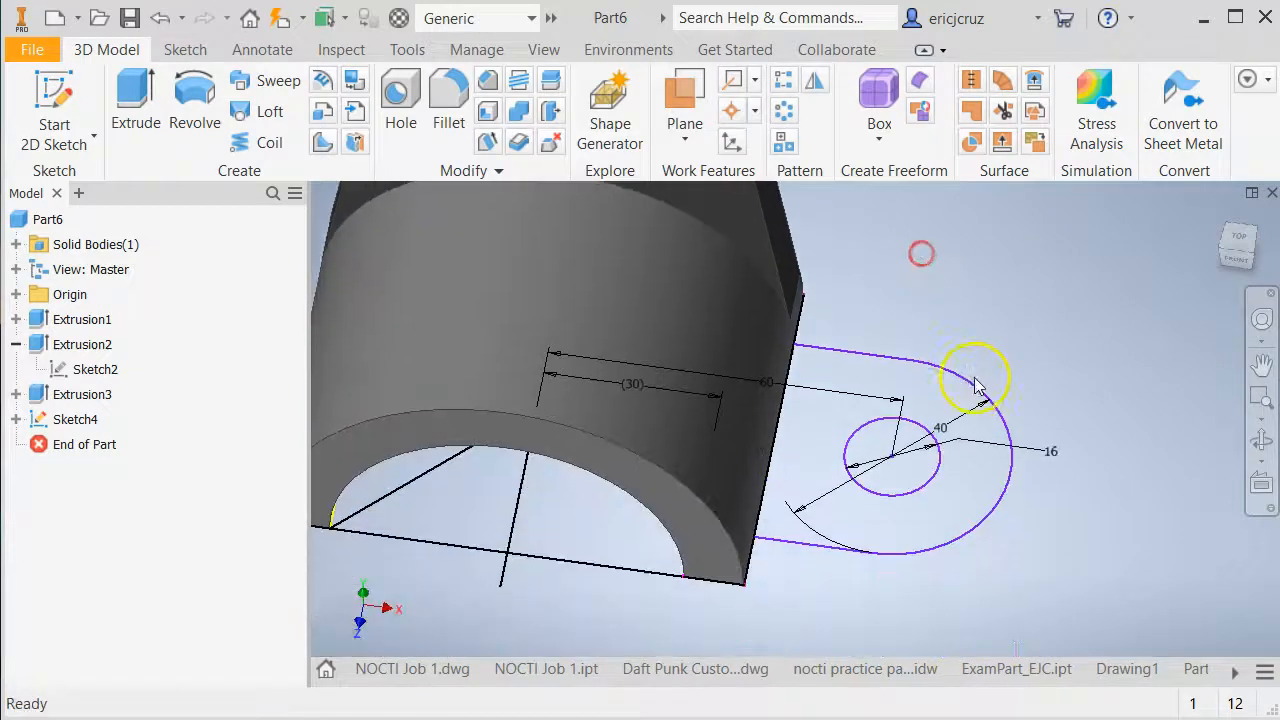
{"action": "left_click", "coordinate": [135, 95]}
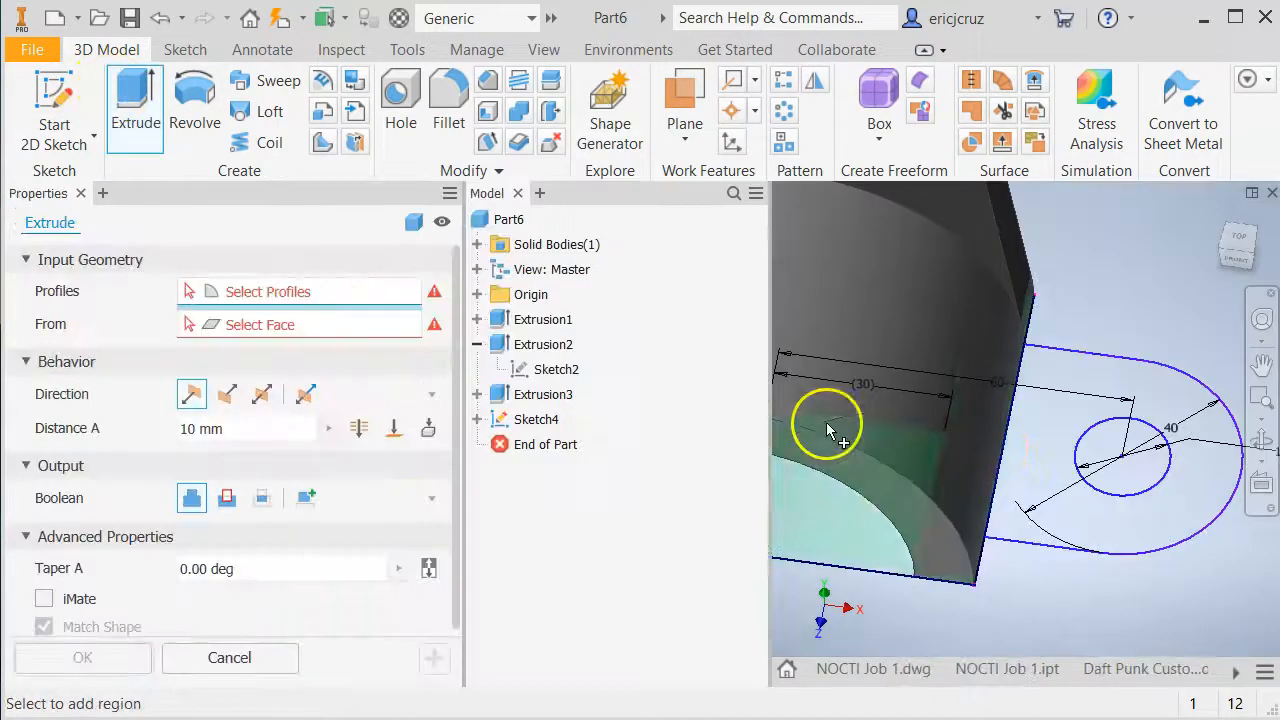
{"action": "left_click", "coordinate": [1026, 447]}
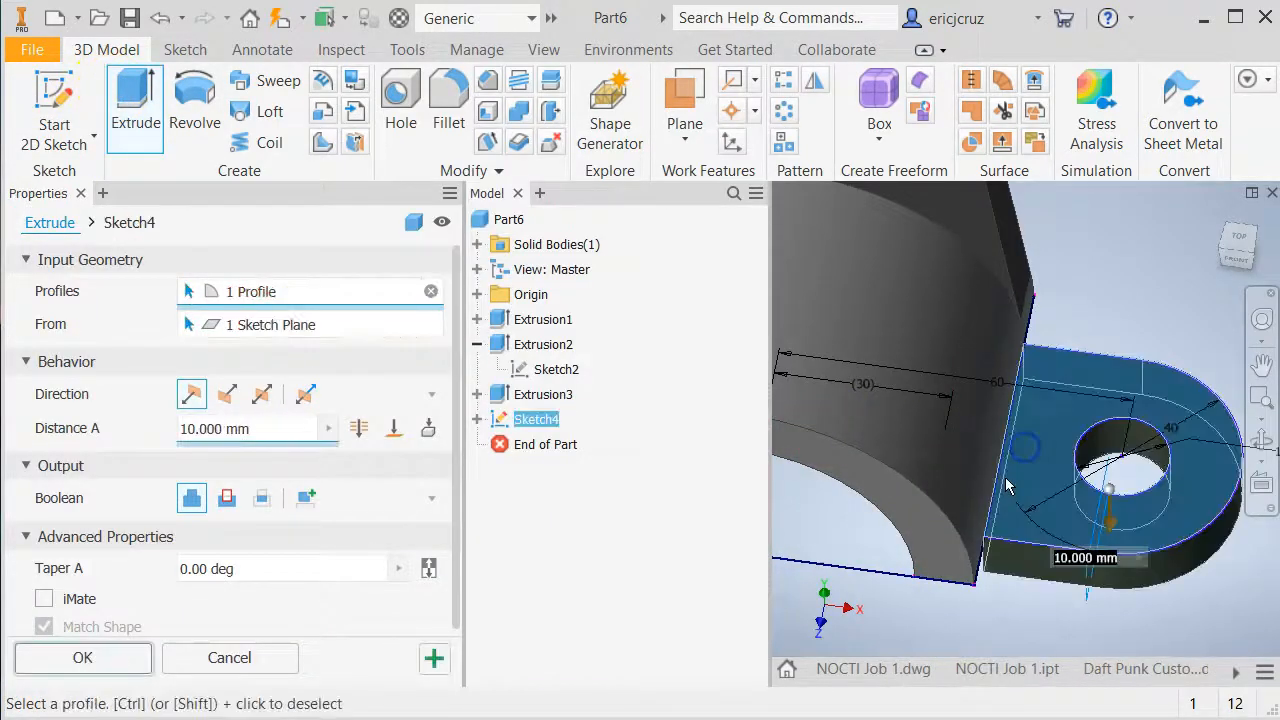
{"action": "left_click", "coordinate": [227, 394]}
{"action": "middle_click_drag", "start_coordinate": [1071, 560], "coordinate": [959, 532], "text": "shift"}
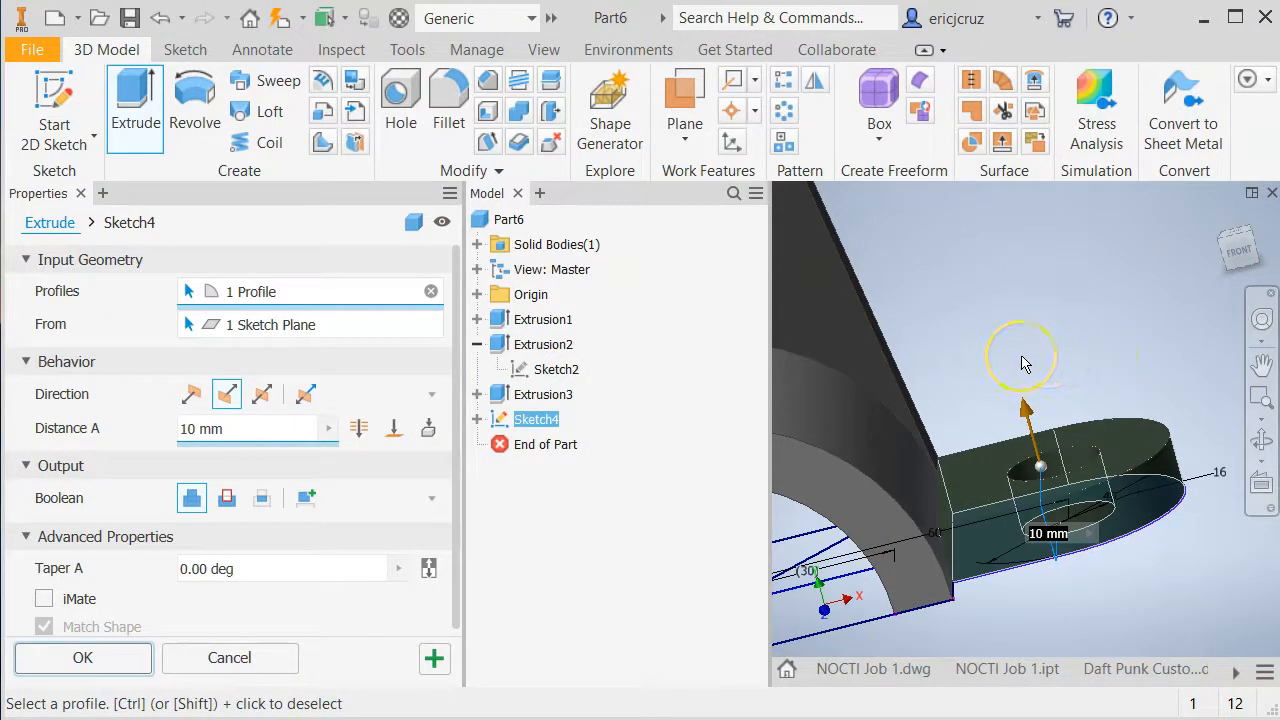
{"action": "left_click", "coordinate": [84, 658]}
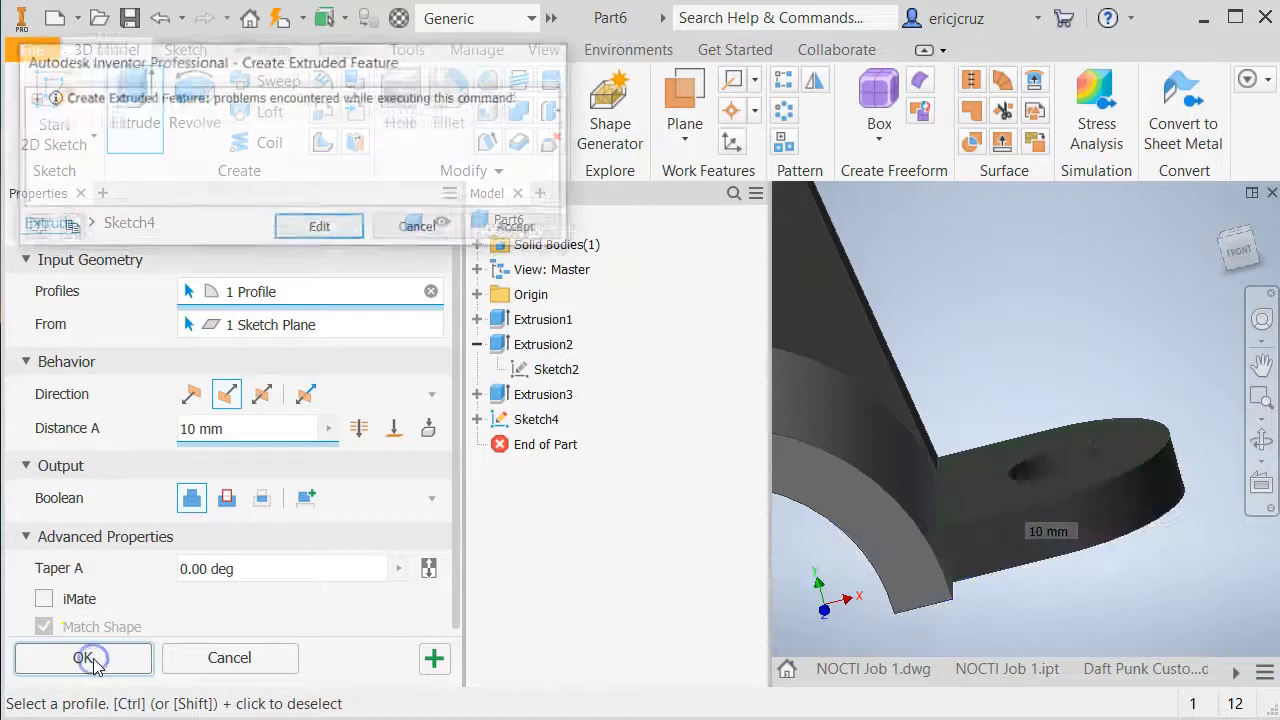
{"action": "left_click", "coordinate": [522, 229]}
Reopen the ear's sketch for editing and check the vertical edge closing the outline against the leg
{"action": "middle_click_drag", "start_coordinate": [909, 537], "coordinate": [871, 527], "text": "shift"}
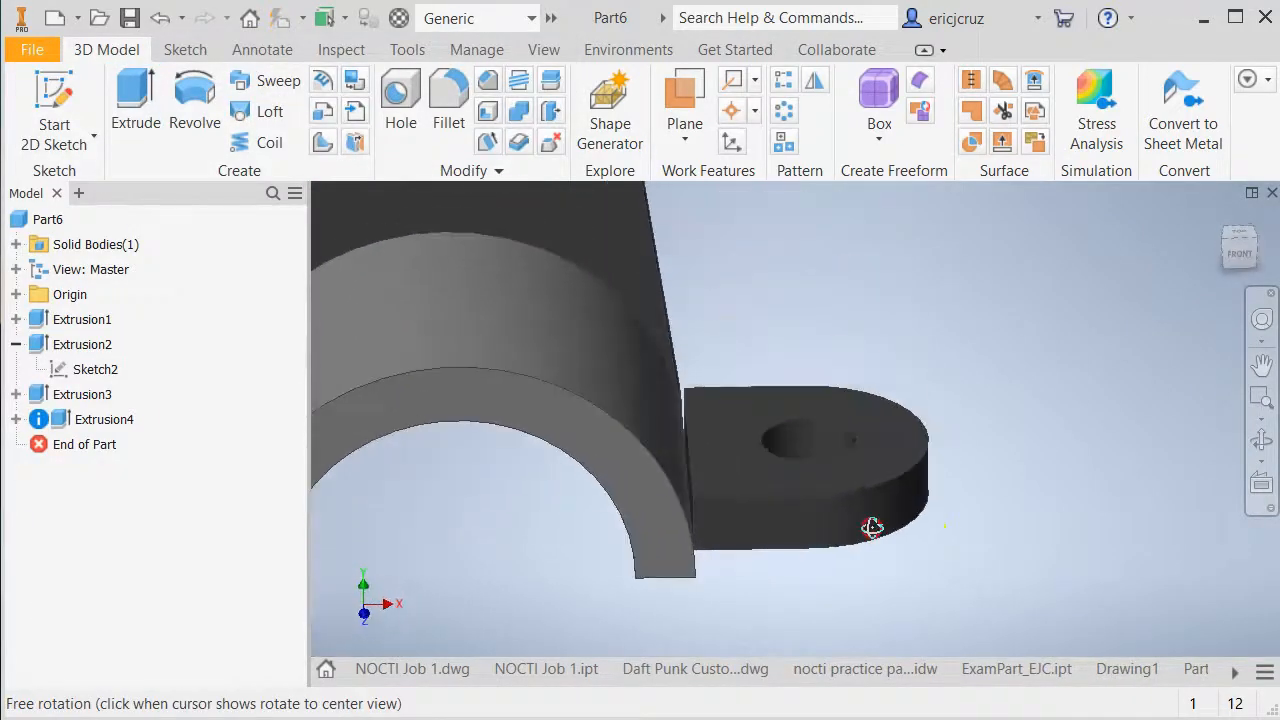
{"action": "scroll", "coordinate": [682, 462], "scroll_direction": "up", "scroll_amount": 2}
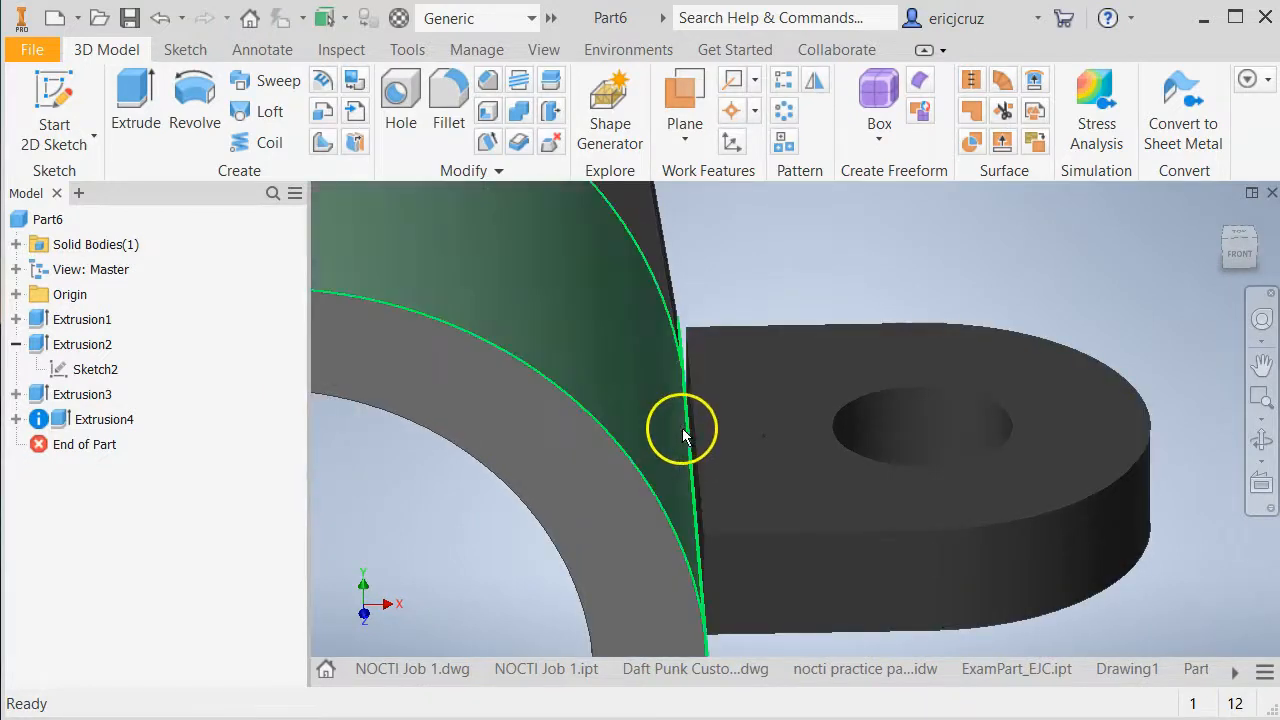
{"action": "mouse_move", "coordinate": [673, 451]}
{"action": "middle_mouse_down", "text": "shift"}
{"action": "mouse_move", "coordinate": [666, 389]}
{"action": "mouse_move", "coordinate": [667, 441]}
{"action": "mouse_move", "coordinate": [677, 426]}
{"action": "middle_mouse_up", "text": "shift"}
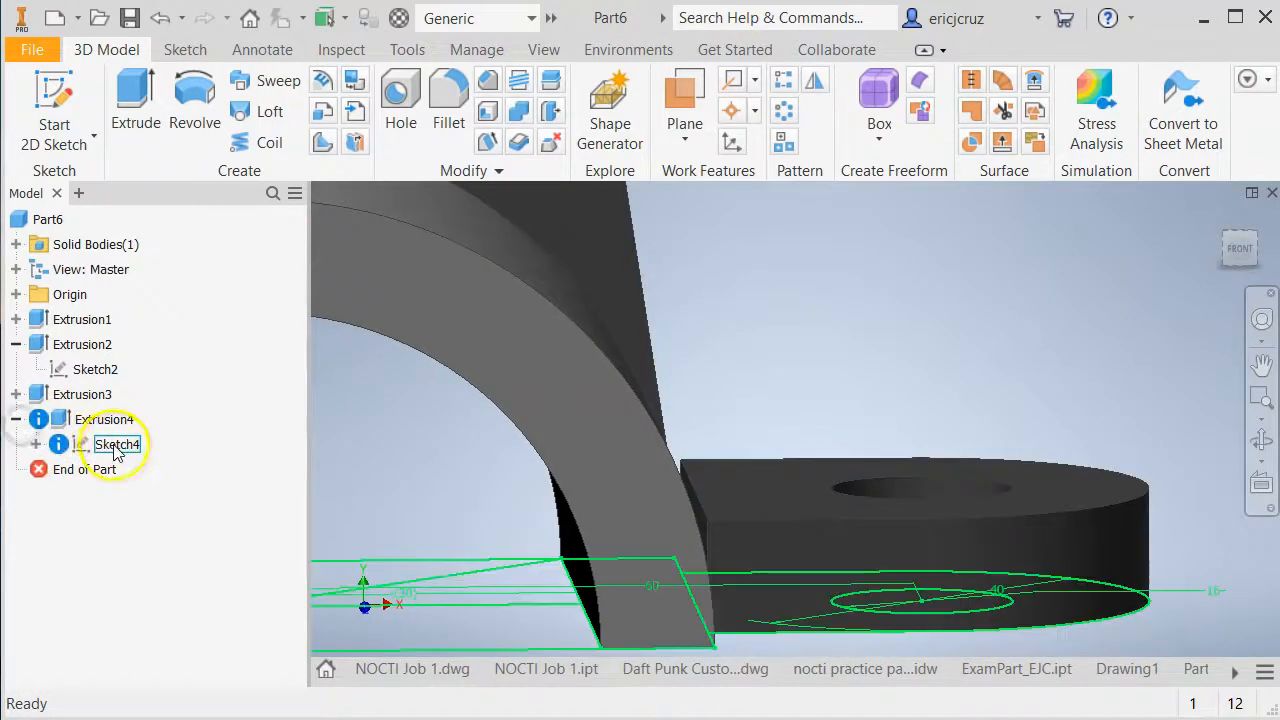
{"action": "right_click", "coordinate": [118, 452]}
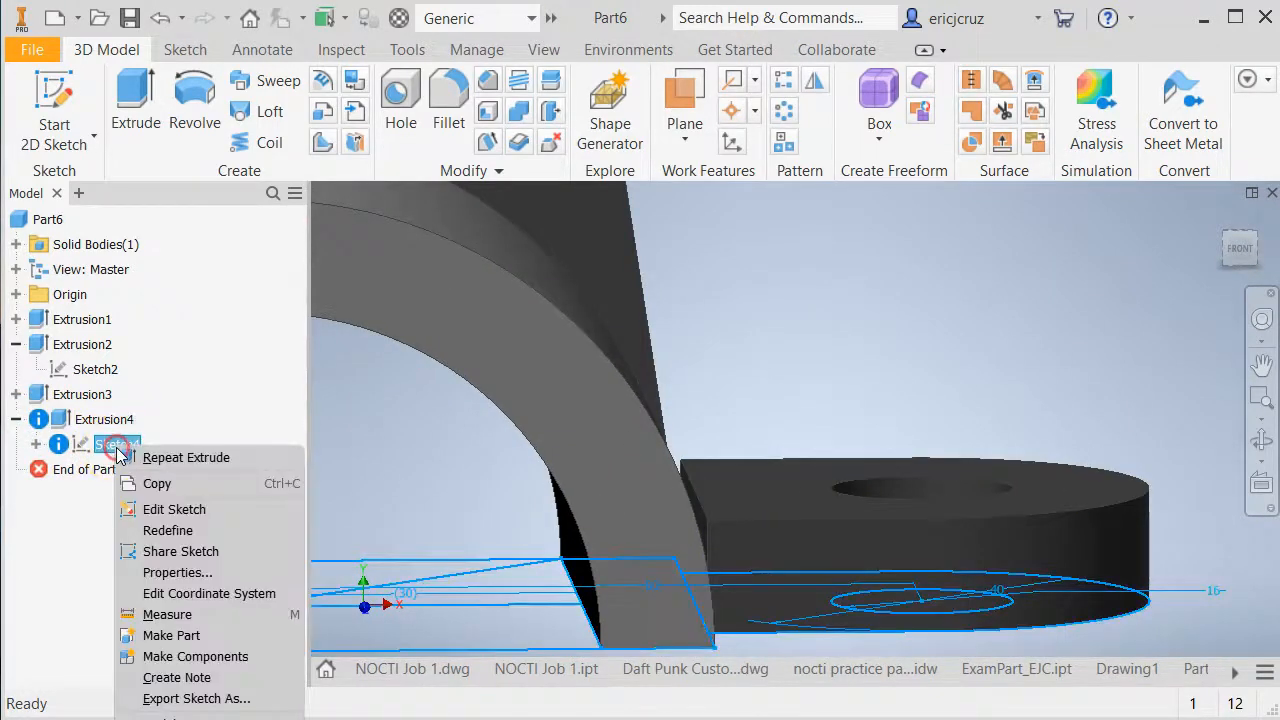
{"action": "left_click", "coordinate": [146, 508]}
{"action": "mouse_move", "coordinate": [820, 477]}
{"action": "middle_mouse_down"}
{"action": "mouse_move", "coordinate": [891, 452]}
{"action": "mouse_move", "coordinate": [571, 434]}
{"action": "middle_mouse_up"}
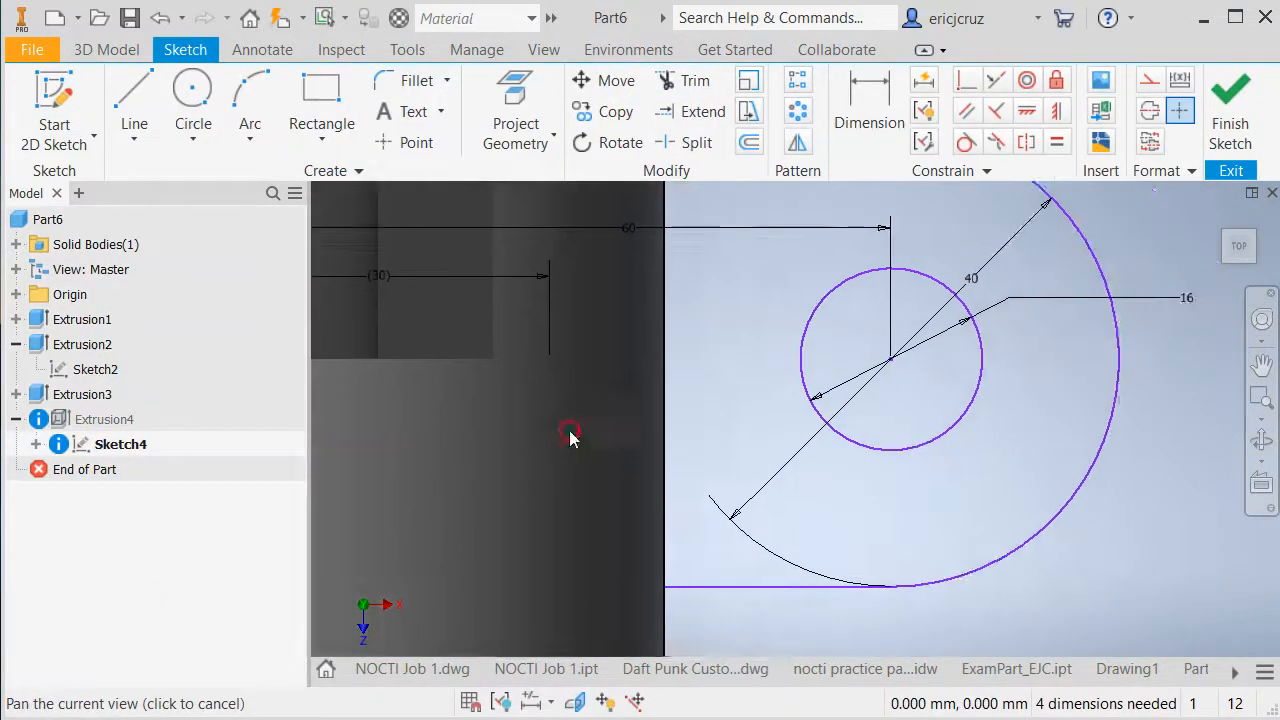
{"action": "scroll", "coordinate": [571, 434], "scroll_direction": "up", "scroll_amount": 3}
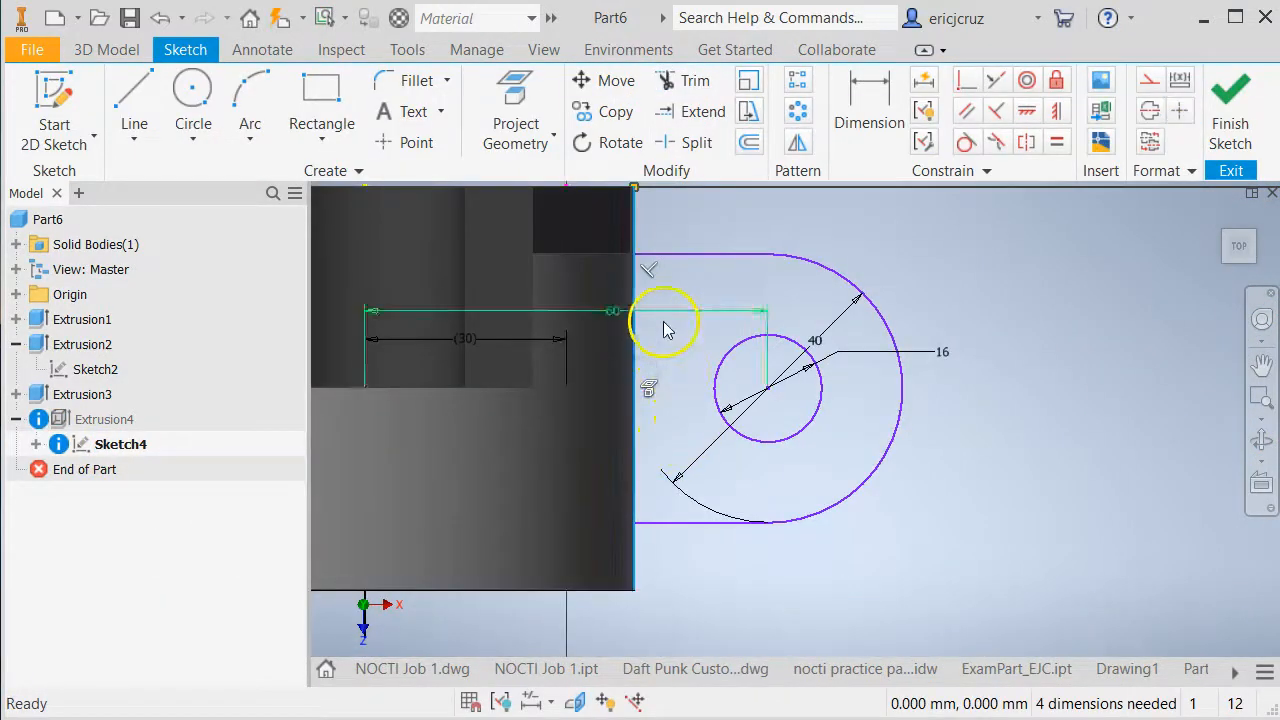
{"action": "middle_click_drag", "start_coordinate": [665, 330], "coordinate": [686, 390]}
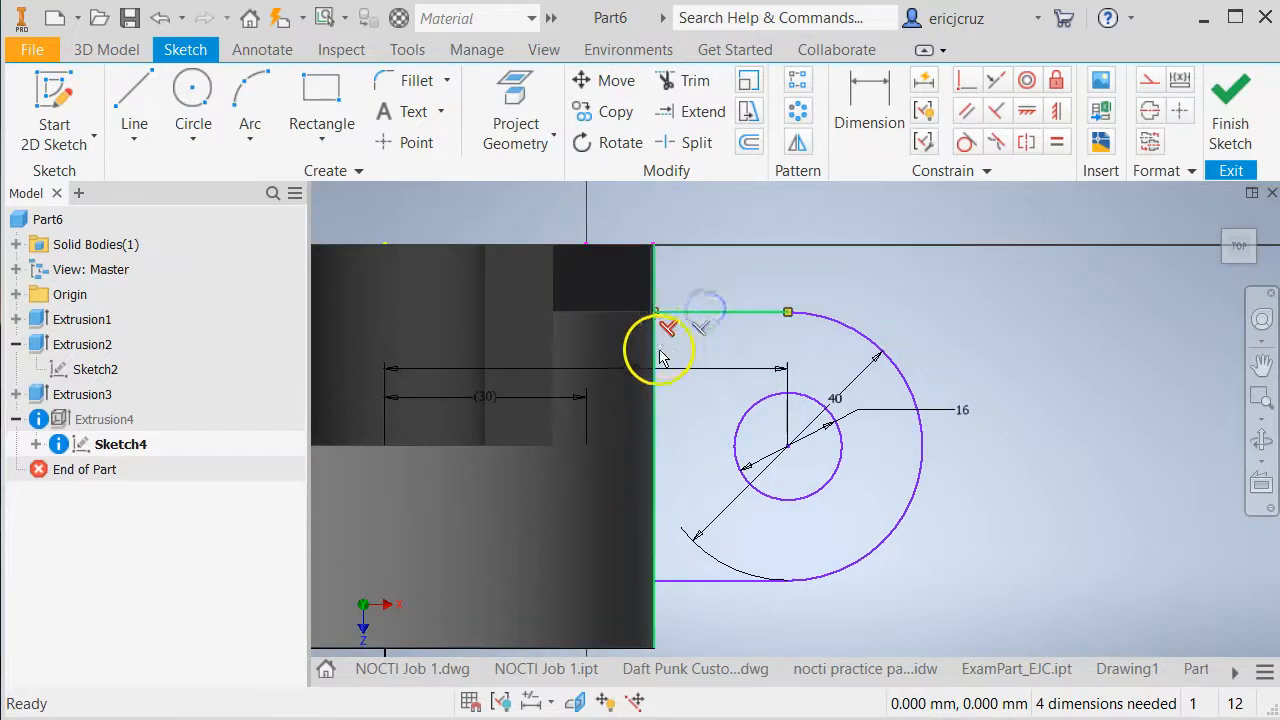
{"action": "left_click", "coordinate": [652, 362]}
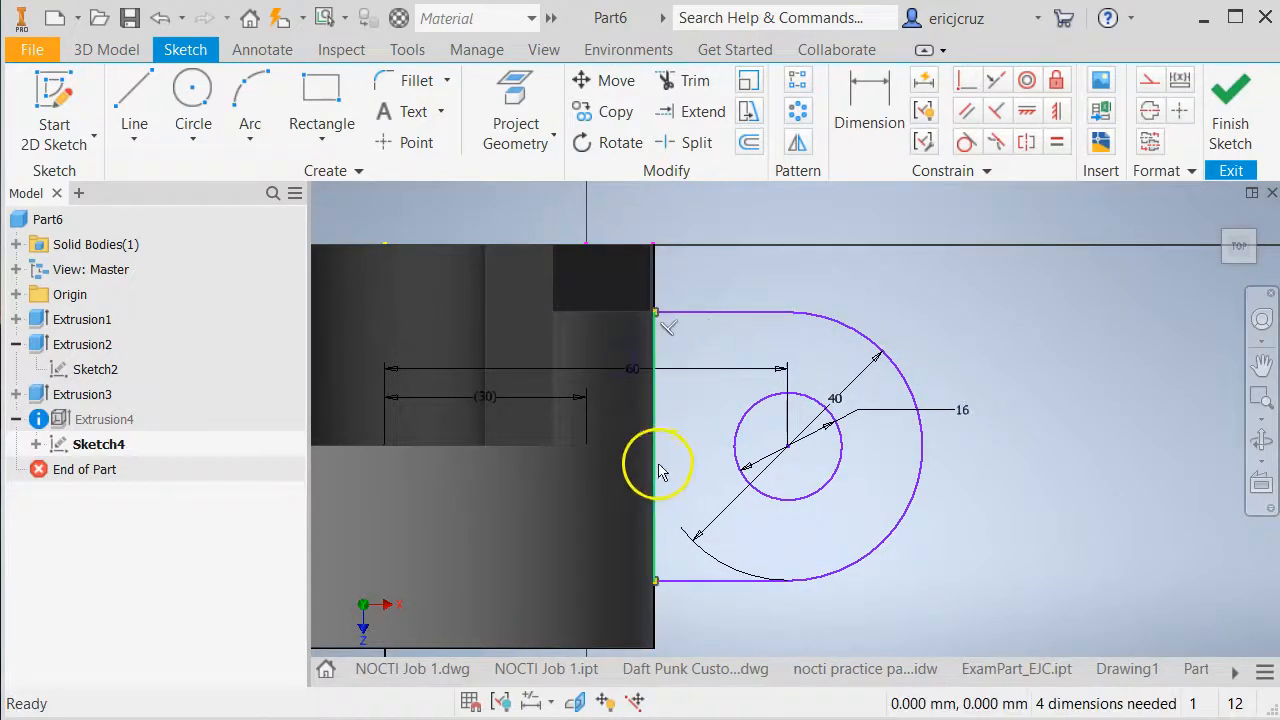
{"action": "left_click", "coordinate": [616, 469]}
{"action": "middle_click_drag", "start_coordinate": [680, 440], "coordinate": [698, 451]}
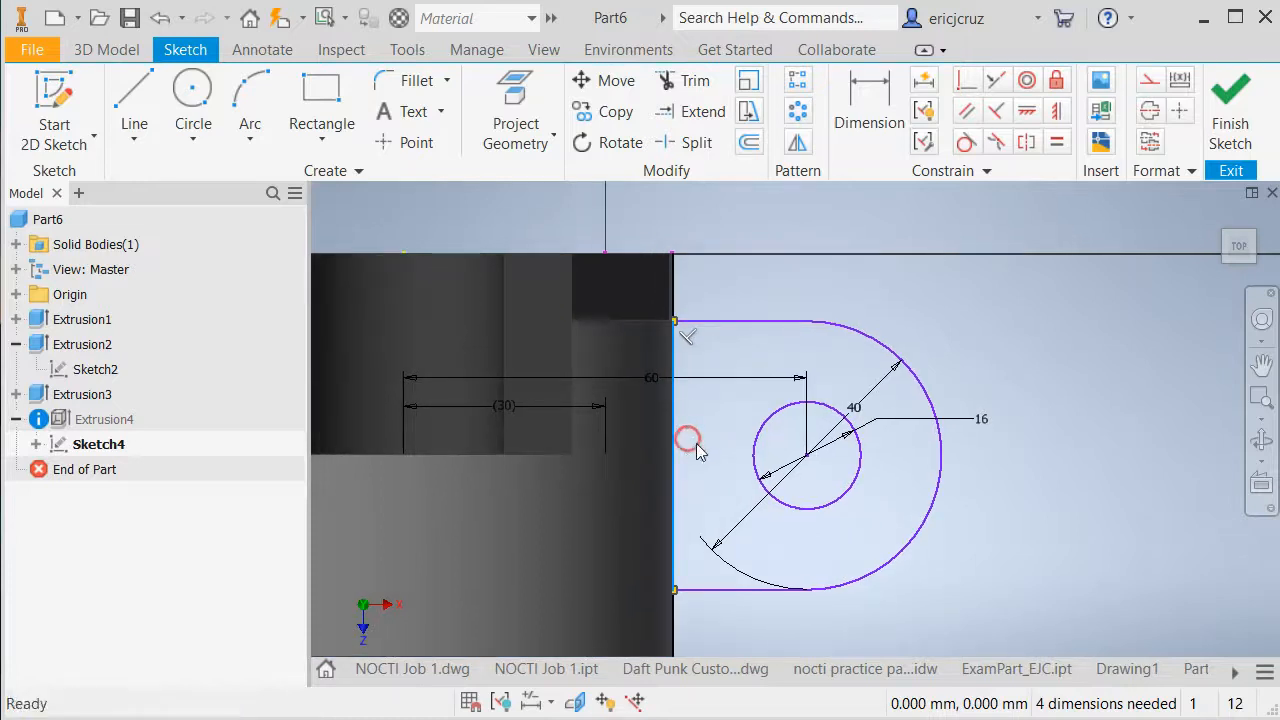
Draw a rectangle reaching from the ear's closing edge into the leg's bottom face, spanning the ear's full width, and finish the sketch
{"action": "left_click", "coordinate": [321, 112]}
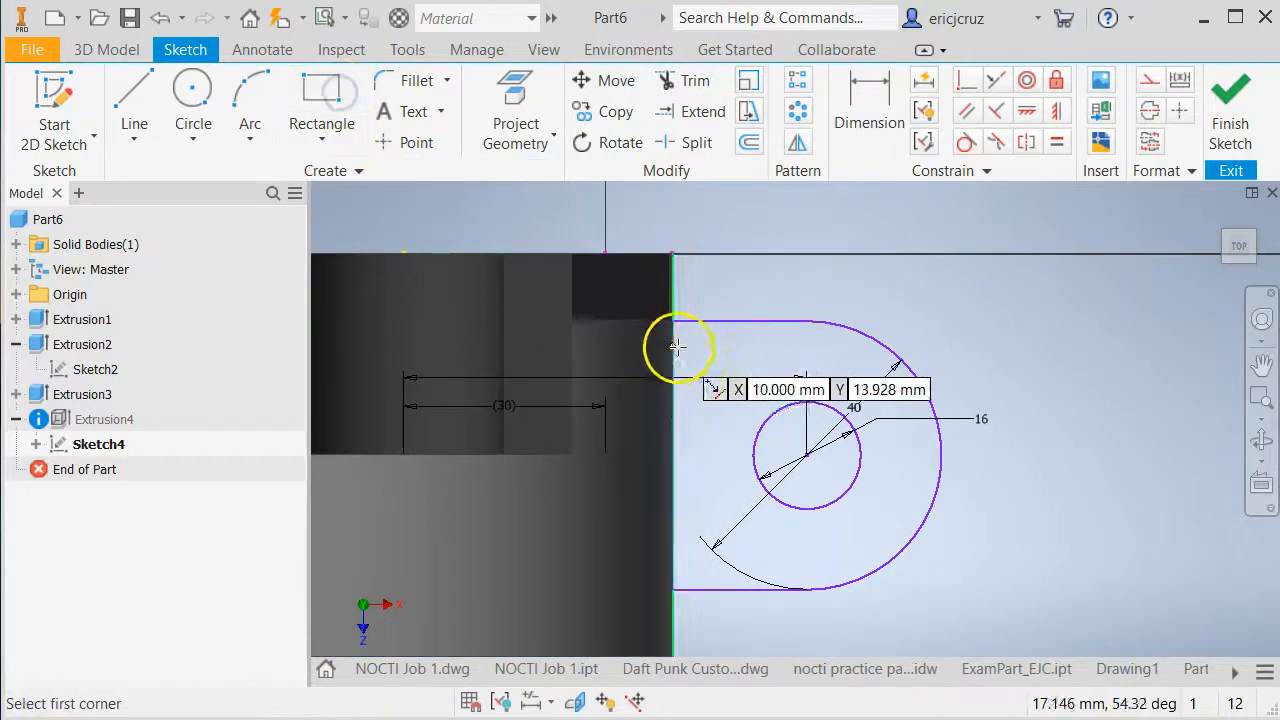
{"action": "left_click", "coordinate": [672, 322]}
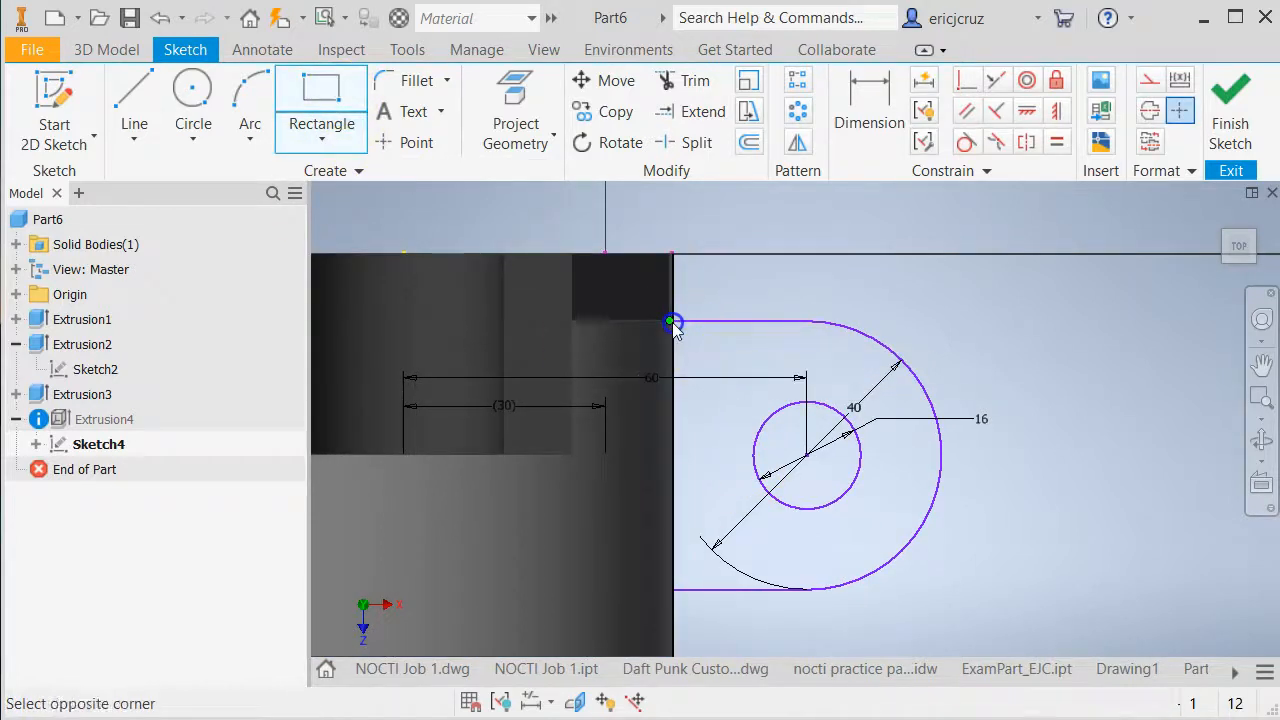
{"action": "left_click", "coordinate": [620, 590]}
{"action": "mouse_move", "coordinate": [826, 362]}
{"action": "middle_mouse_down", "text": "shift"}
{"action": "mouse_move", "coordinate": [826, 434]}
{"action": "mouse_move", "coordinate": [812, 342]}
{"action": "mouse_move", "coordinate": [821, 233]}
{"action": "mouse_move", "coordinate": [800, 277]}
{"action": "middle_mouse_up", "text": "shift"}
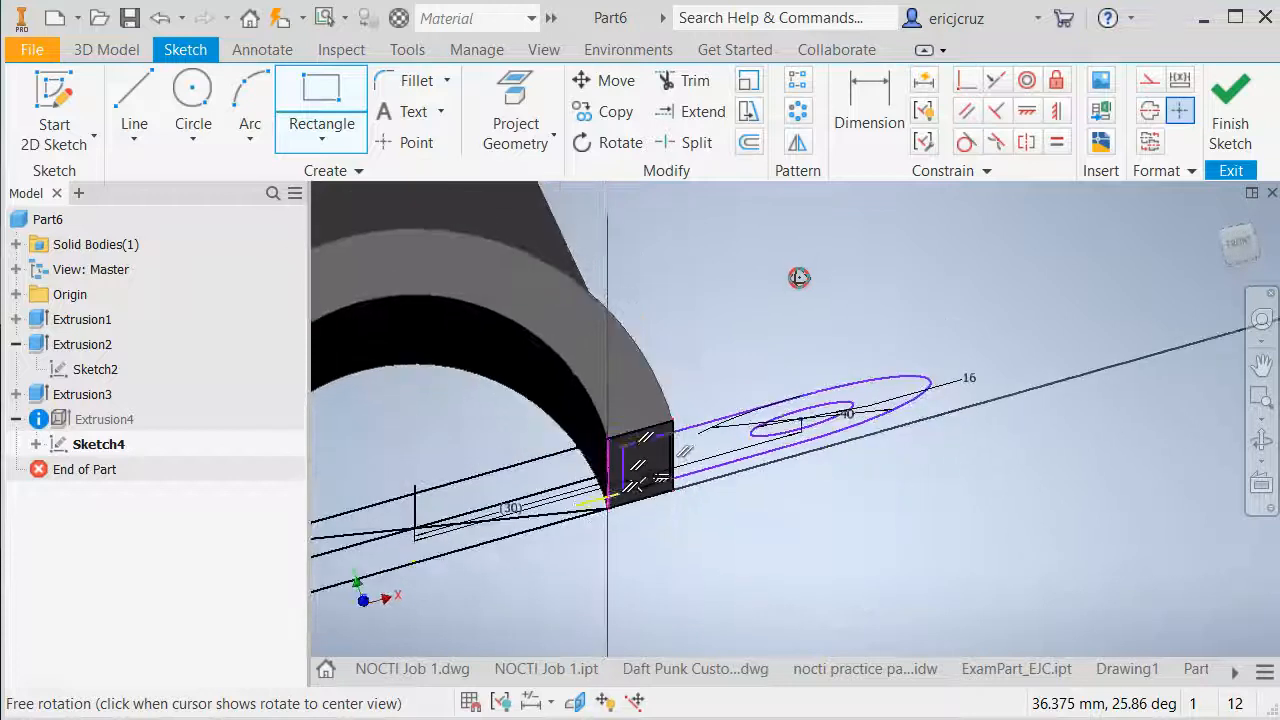
{"action": "left_click", "coordinate": [1231, 110]}
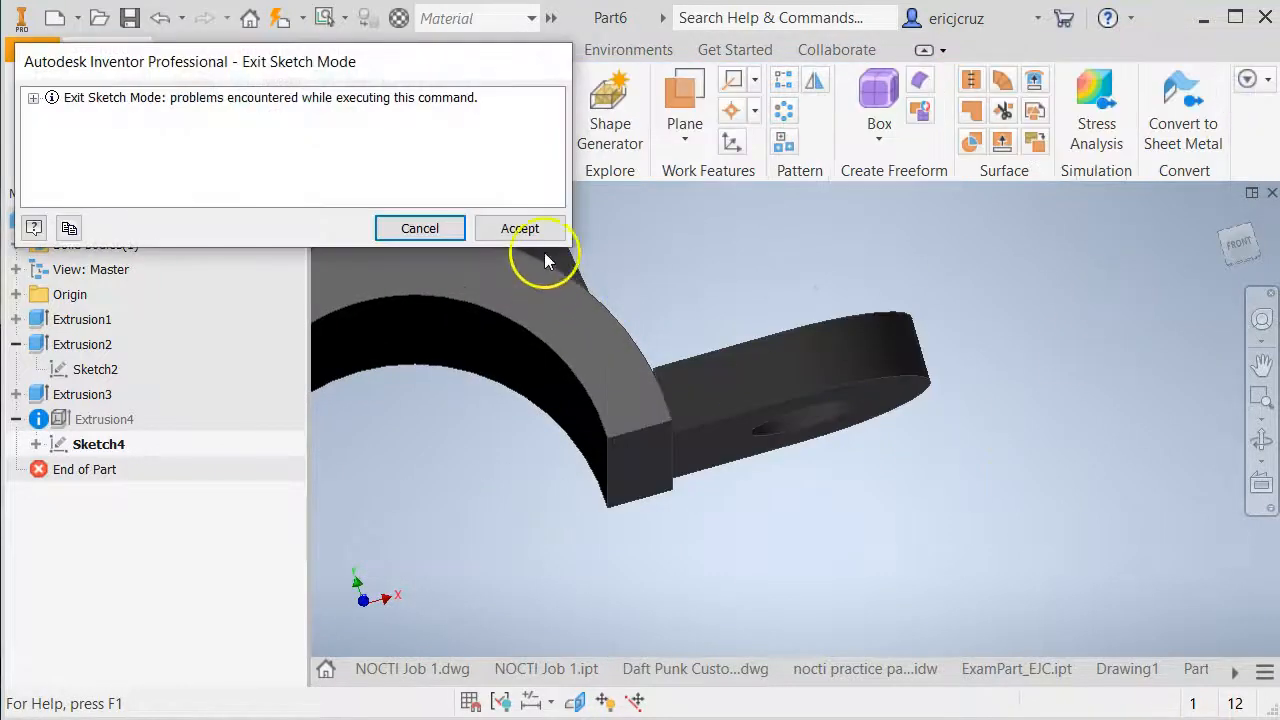
{"action": "left_click", "coordinate": [520, 228]}
Edit the ear extrusion to include the rectangle under the leg as a second profile
{"action": "mouse_move", "coordinate": [527, 224]}
{"action": "middle_mouse_down", "text": "shift"}
{"action": "mouse_move", "coordinate": [749, 457]}
{"action": "mouse_move", "coordinate": [716, 432]}
{"action": "middle_mouse_up", "text": "shift"}
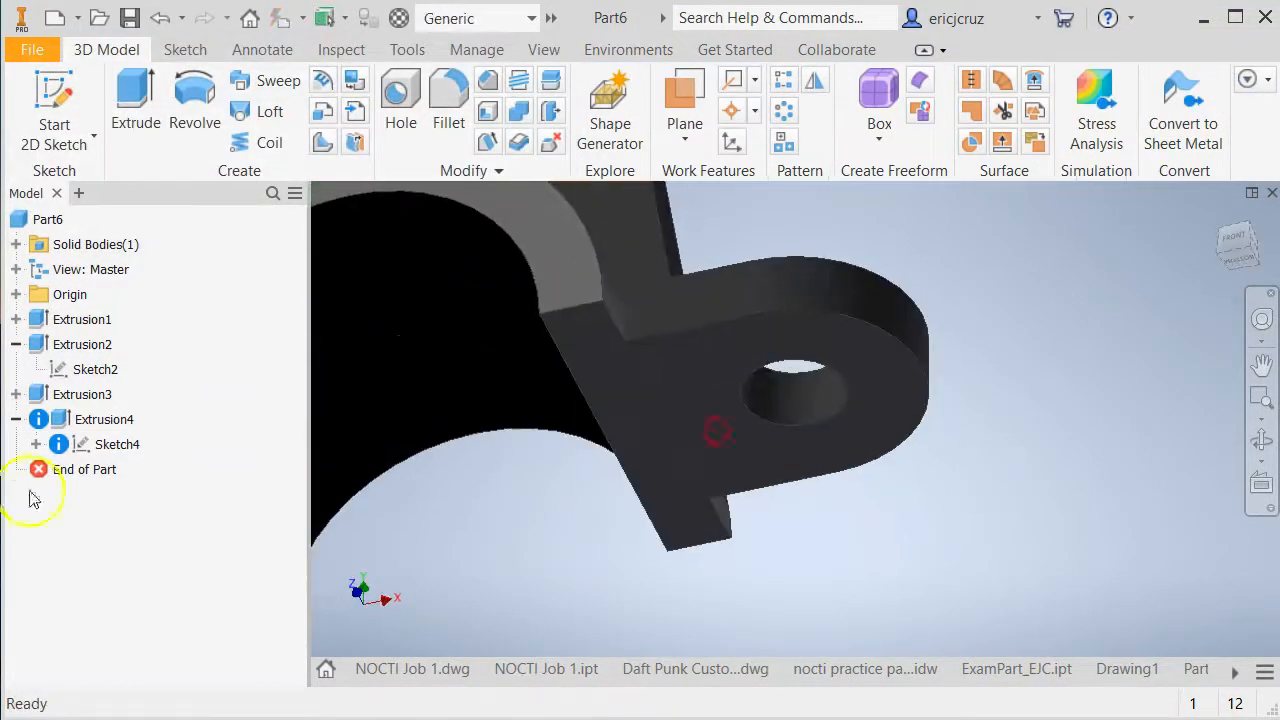
{"action": "right_click", "coordinate": [128, 419]}
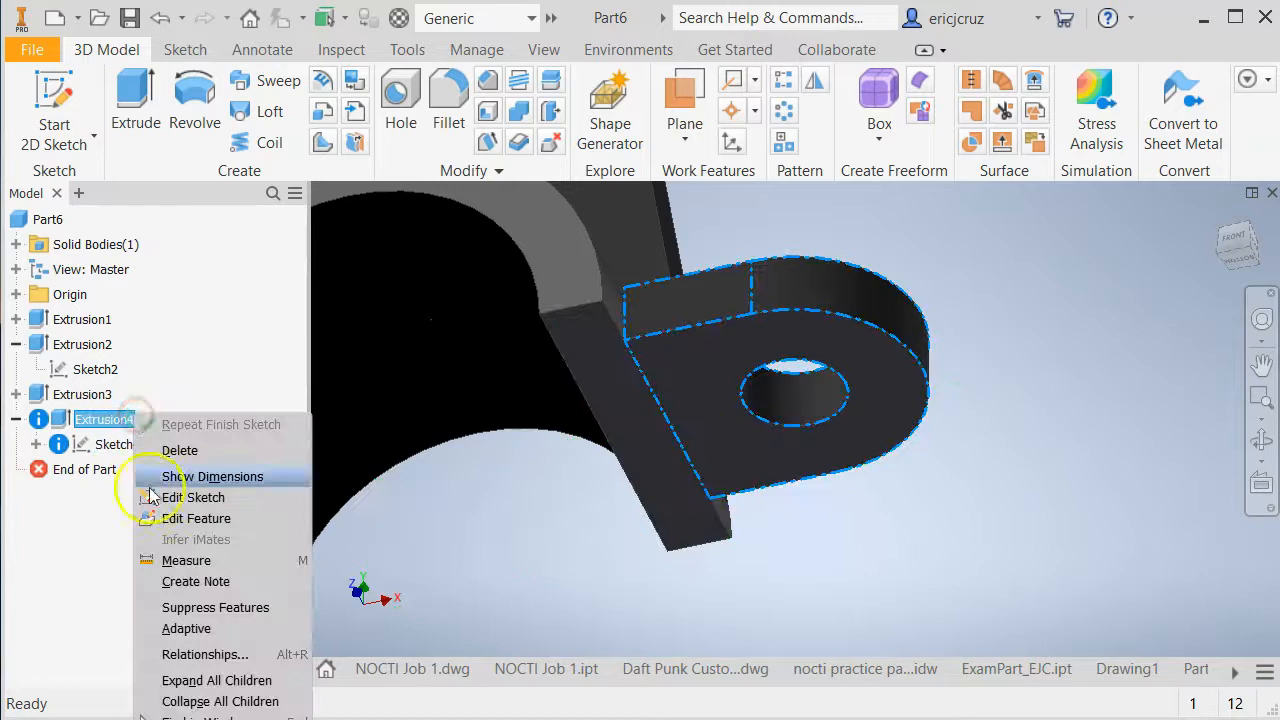
{"action": "left_click", "coordinate": [195, 518]}
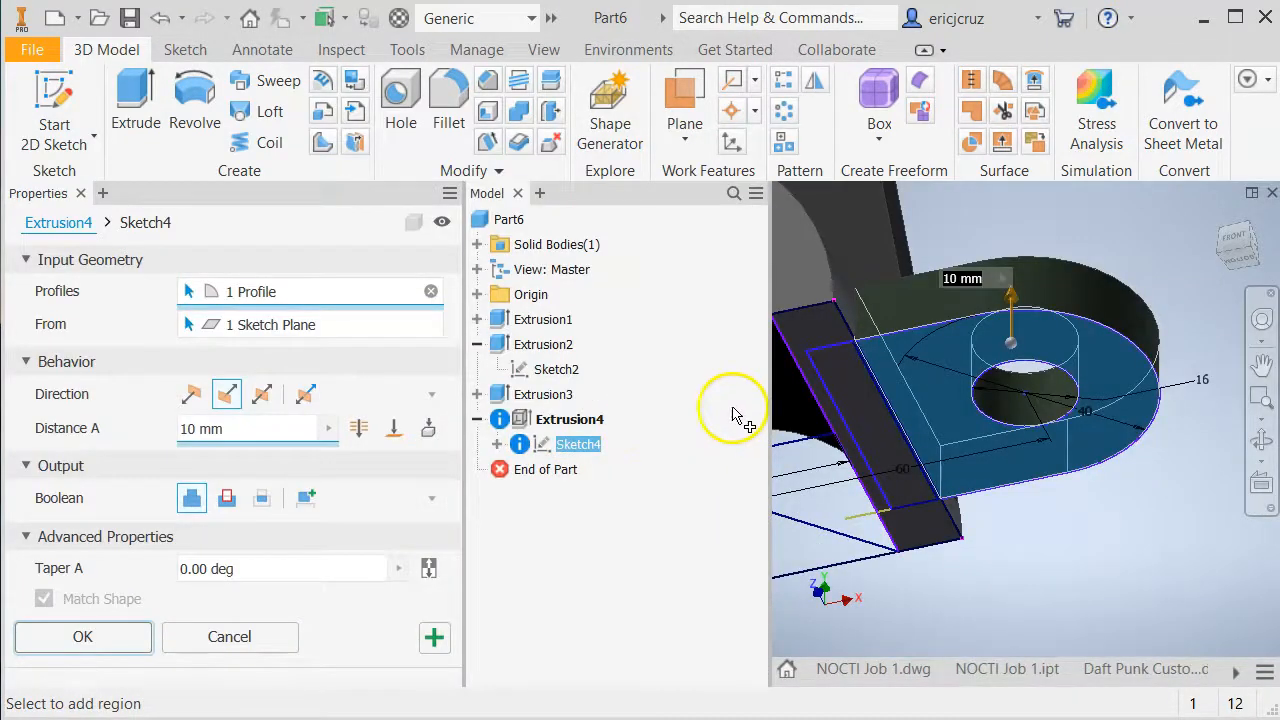
{"action": "left_click", "coordinate": [919, 433]}
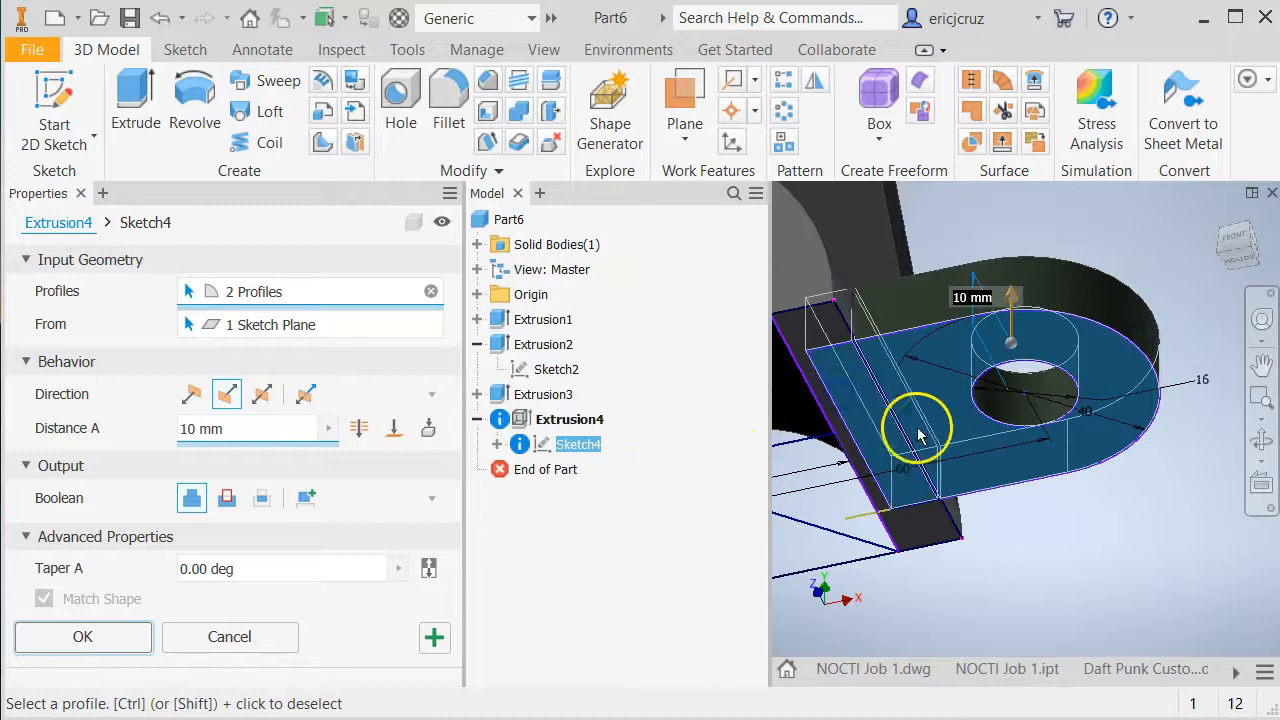
{"action": "left_click", "coordinate": [110, 645]}
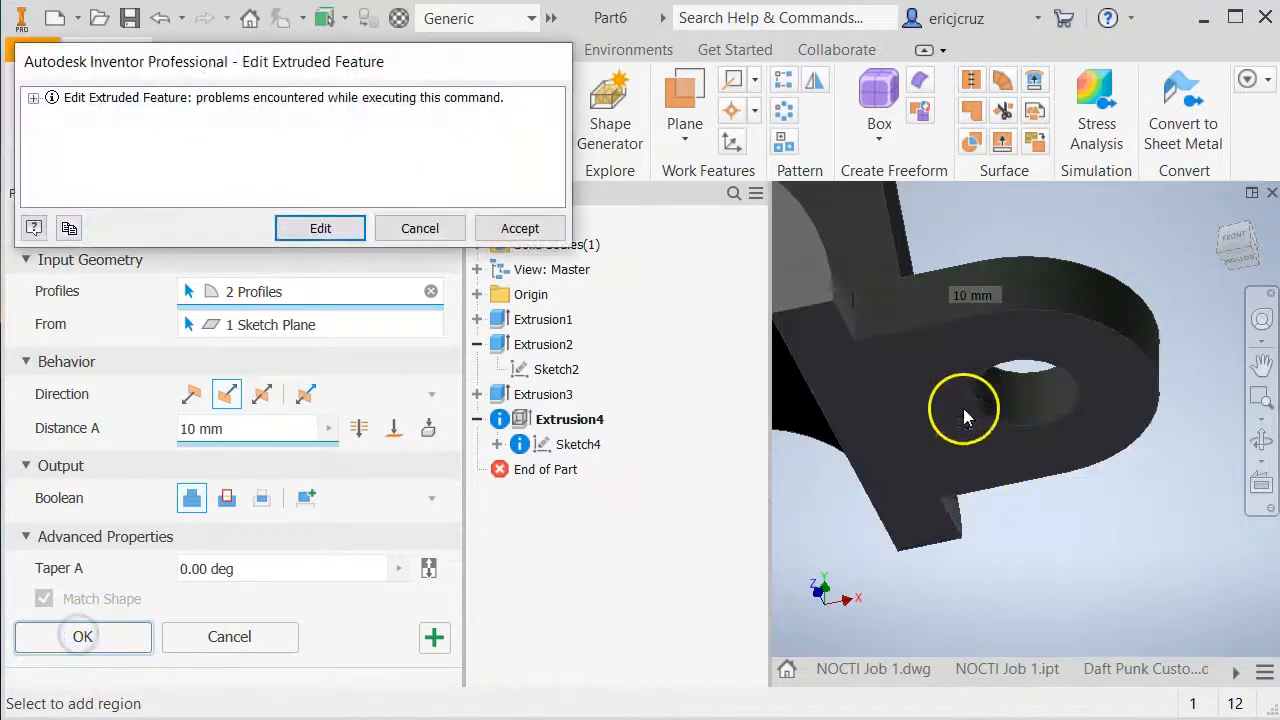
{"action": "left_click", "coordinate": [520, 228]}
Delete the ear extrusion together with its sketch
{"action": "middle_click_drag", "start_coordinate": [857, 386], "coordinate": [913, 426], "text": "shift"}
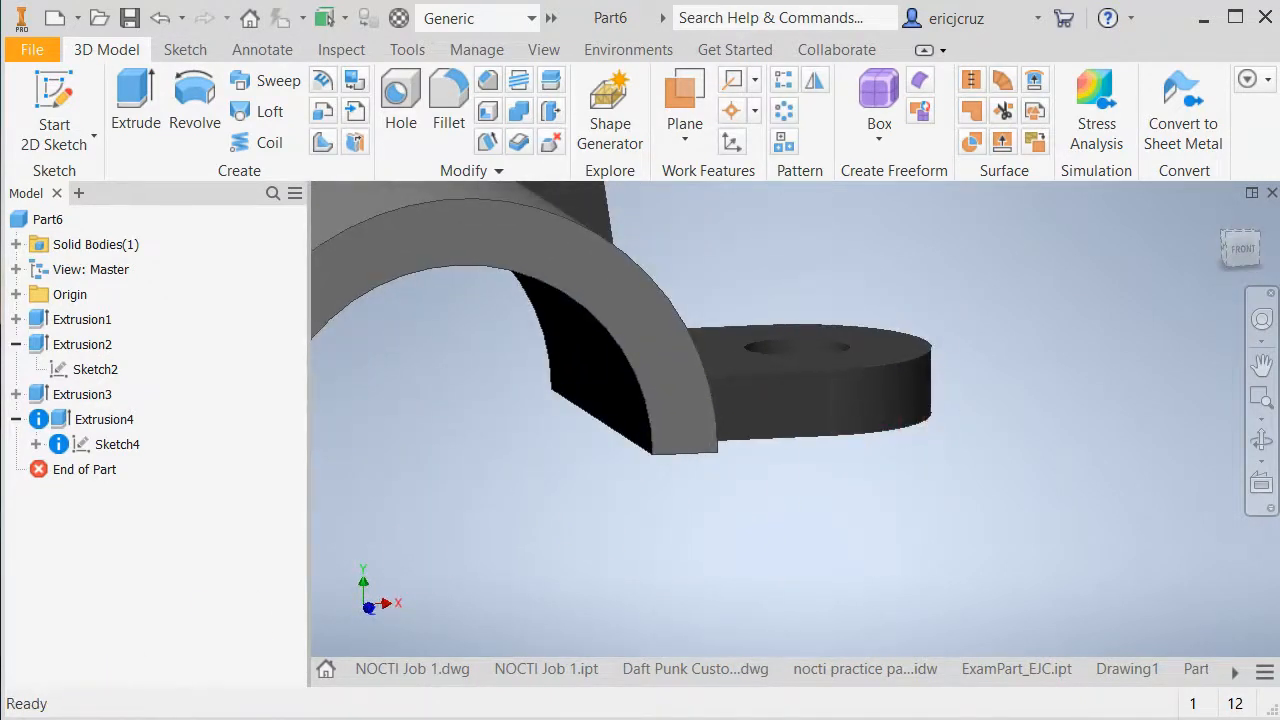
{"action": "right_click", "coordinate": [103, 420]}
{"action": "left_click", "coordinate": [140, 459]}
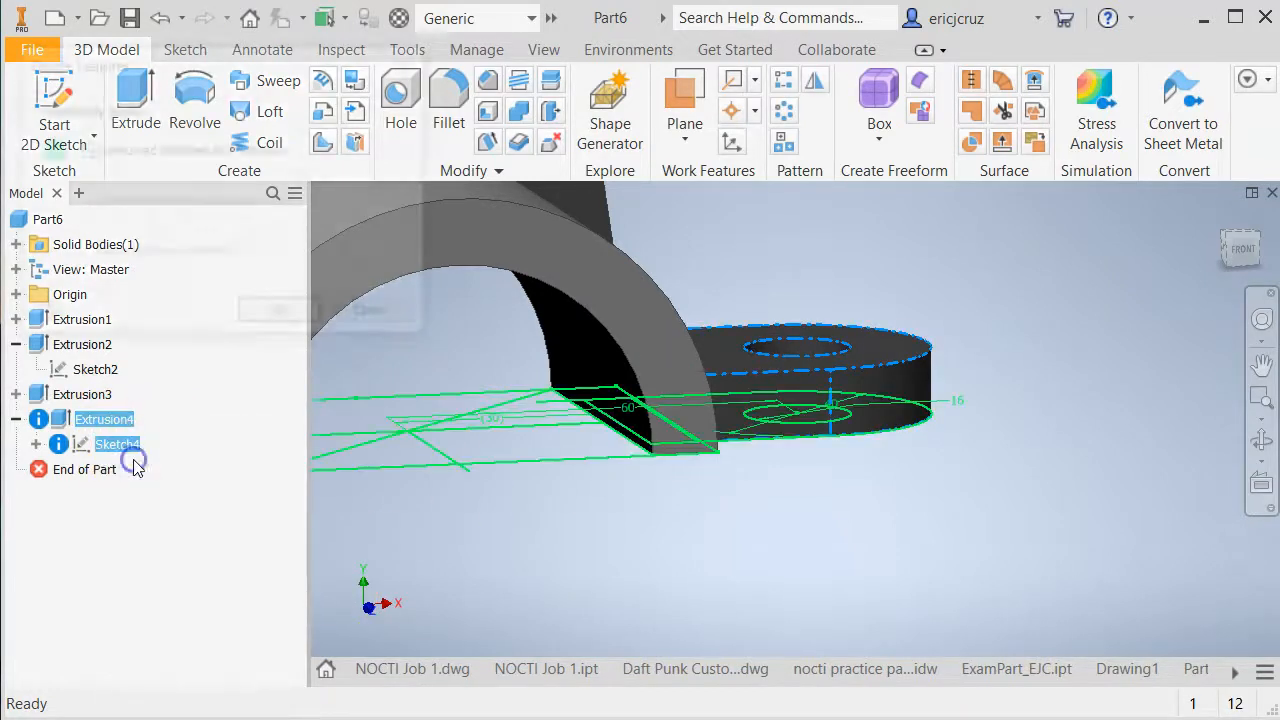
{"action": "left_click", "coordinate": [300, 314]}
Start a new sketch on the bottom face of the +X leg
{"action": "middle_click_drag", "start_coordinate": [949, 512], "coordinate": [979, 507], "text": "shift"}
{"action": "left_click", "coordinate": [732, 490]}
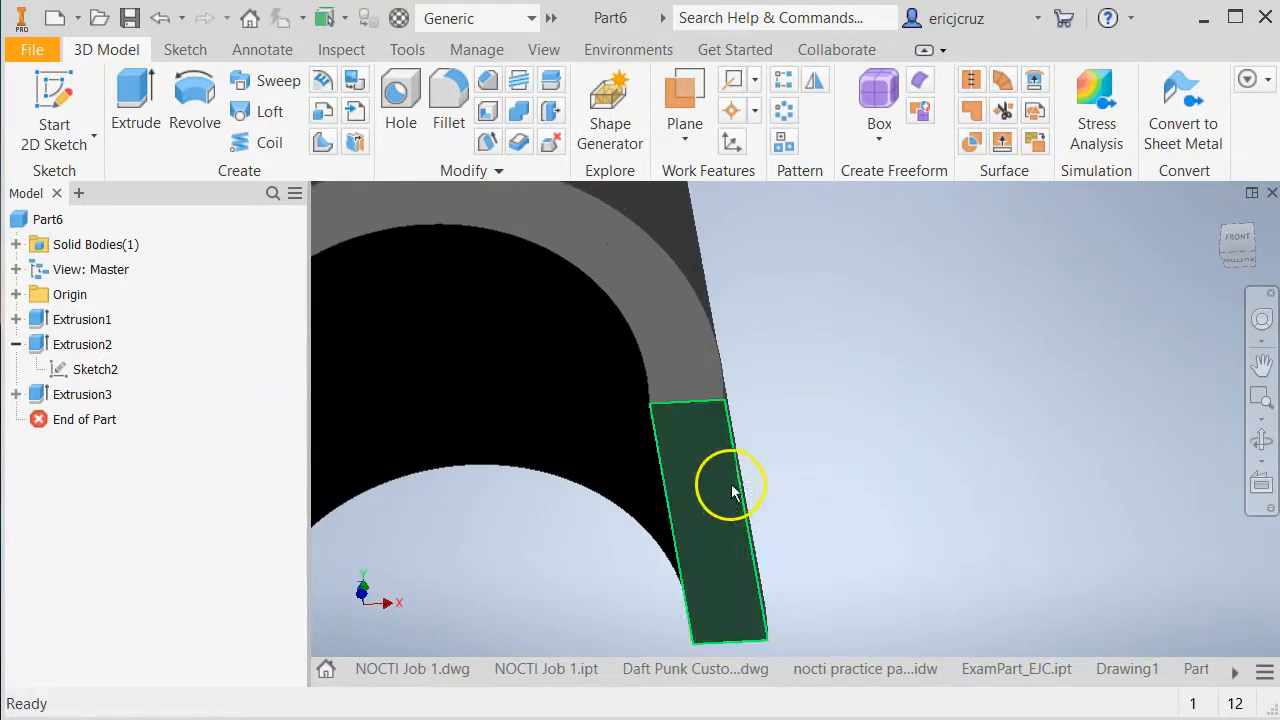
{"action": "right_click", "coordinate": [716, 478]}
{"action": "left_click", "coordinate": [726, 545]}
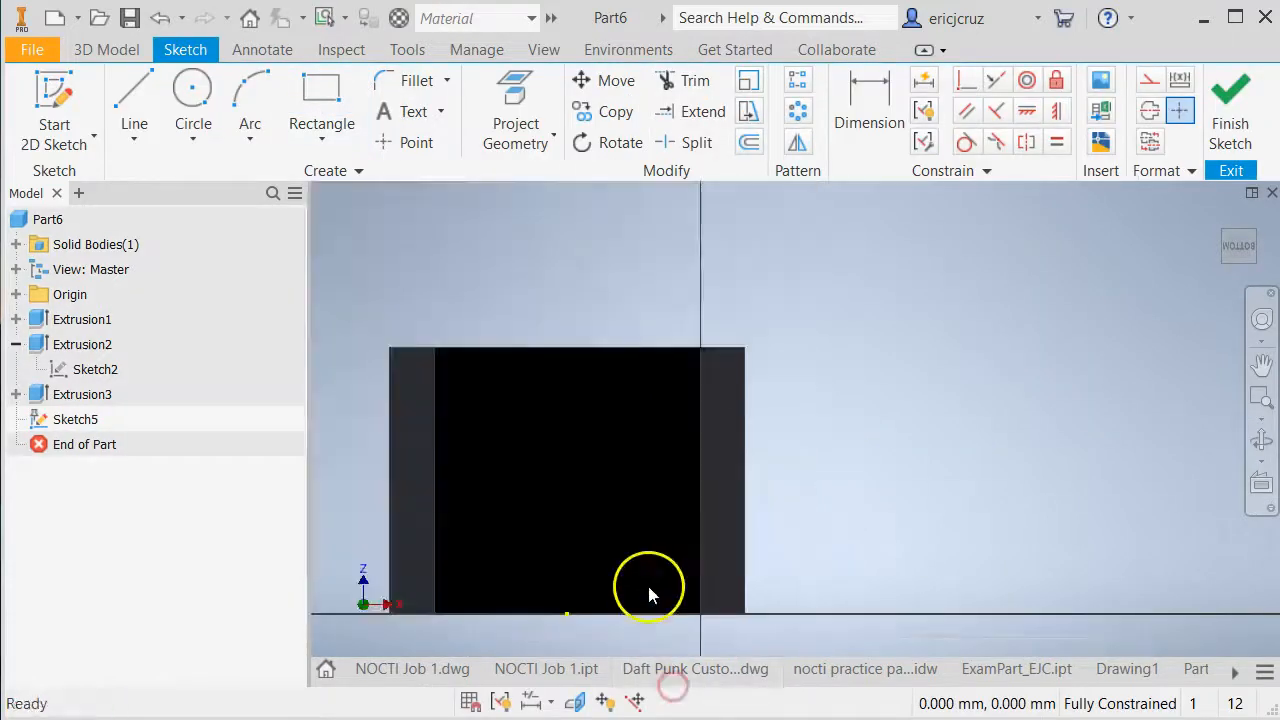
Project the outlines of both legs' bottom faces into the sketch
{"action": "left_click", "coordinate": [514, 128]}
{"action": "left_click", "coordinate": [714, 391]}
{"action": "mouse_move", "coordinate": [975, 463]}
{"action": "middle_mouse_down"}
{"action": "mouse_move", "coordinate": [920, 466]}
{"action": "mouse_move", "coordinate": [822, 432]}
{"action": "middle_mouse_up"}
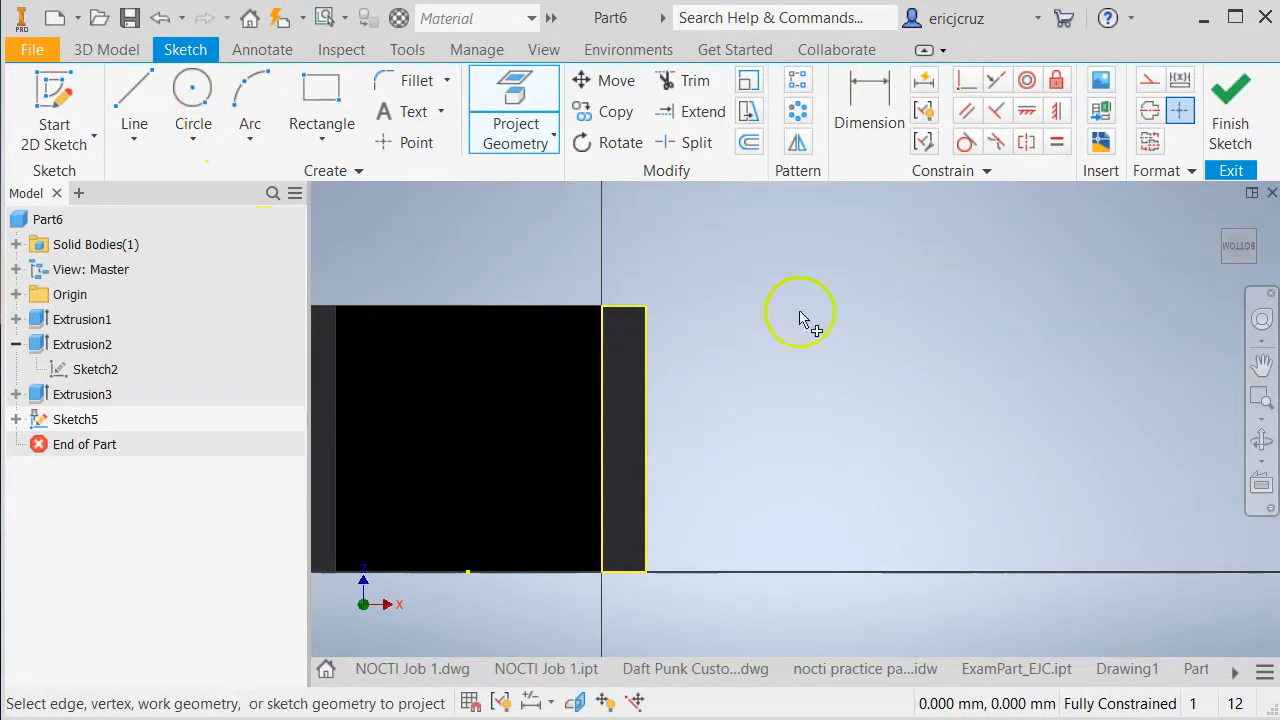
{"action": "middle_click_drag", "start_coordinate": [420, 386], "coordinate": [654, 386]}
{"action": "left_click", "coordinate": [549, 414]}
{"action": "left_click", "coordinate": [879, 414]}
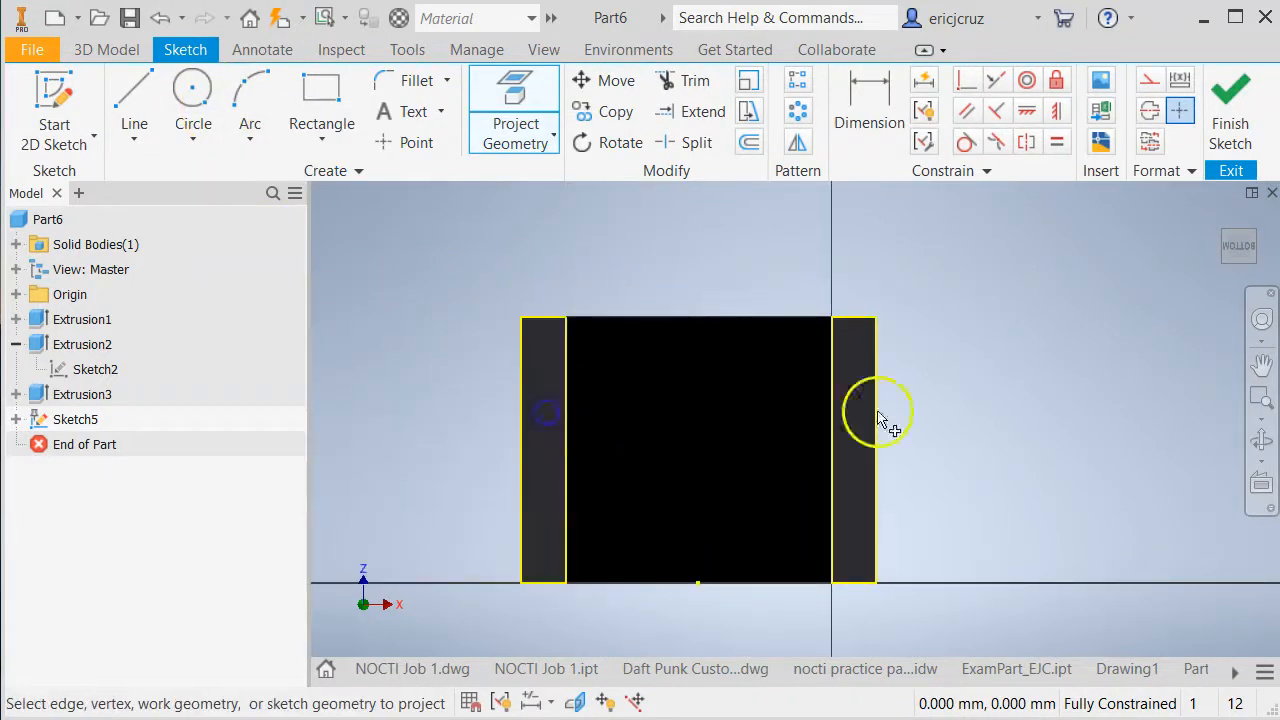
Draw concentric circles of 16 mm and 40 mm diameter outside the +X leg
{"action": "middle_click_drag", "start_coordinate": [997, 425], "coordinate": [891, 380]}
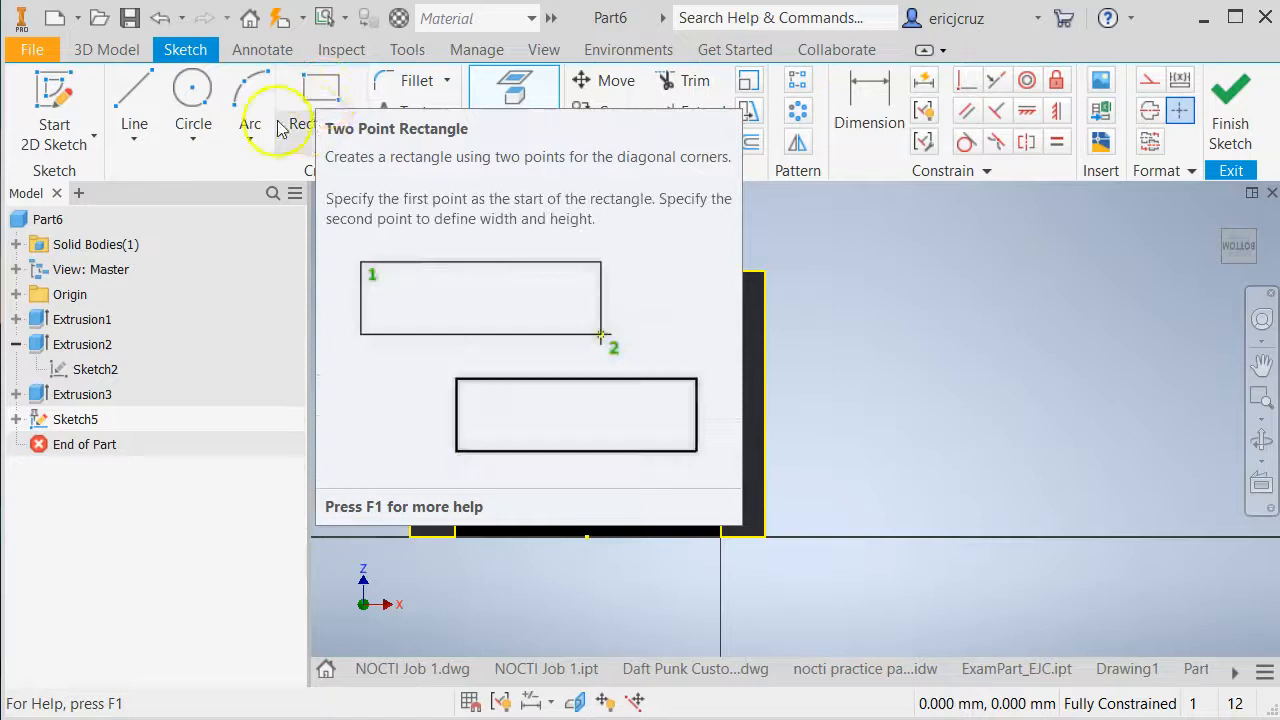
{"action": "left_click", "coordinate": [193, 90]}
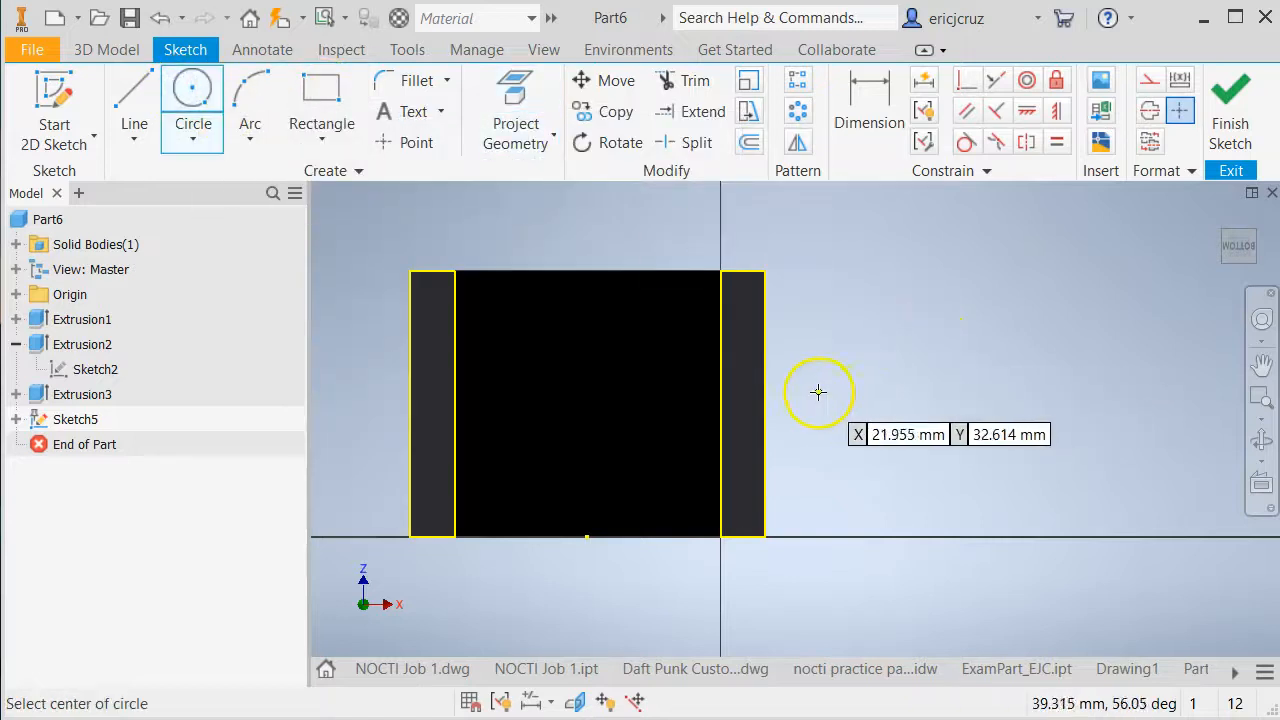
{"action": "left_click", "coordinate": [870, 405]}
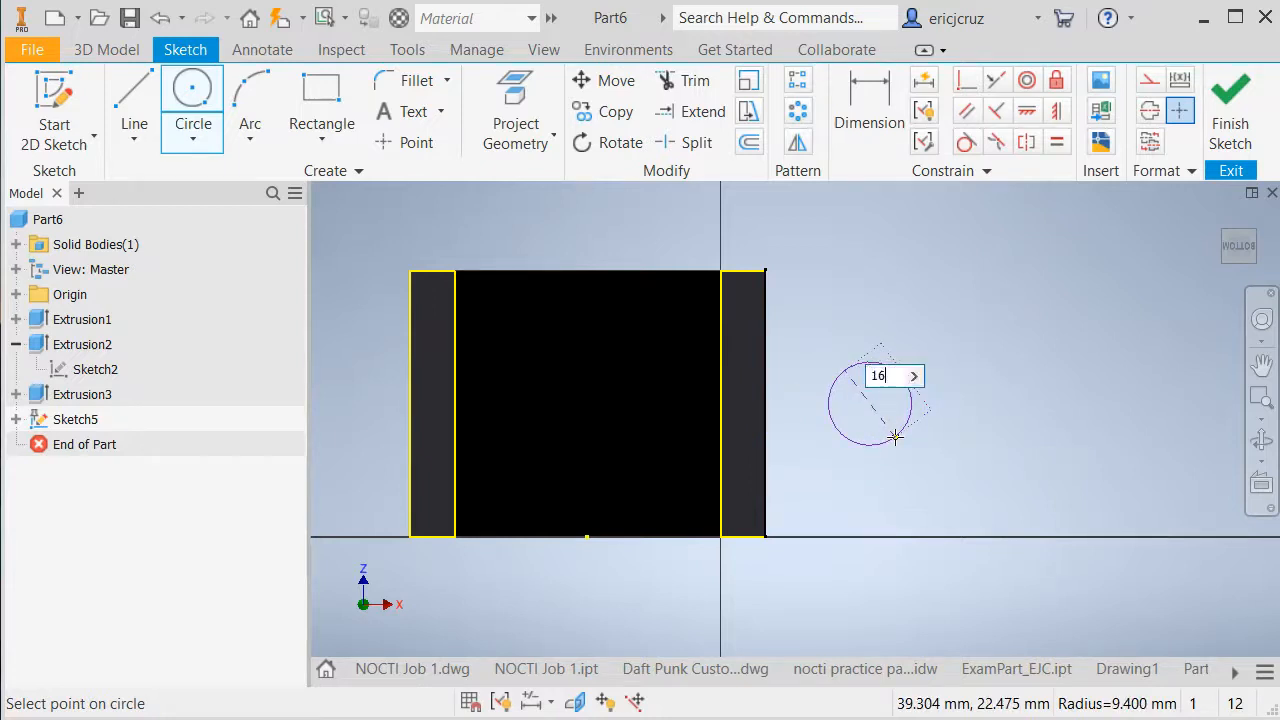
{"action": "key", "text": "Return"}
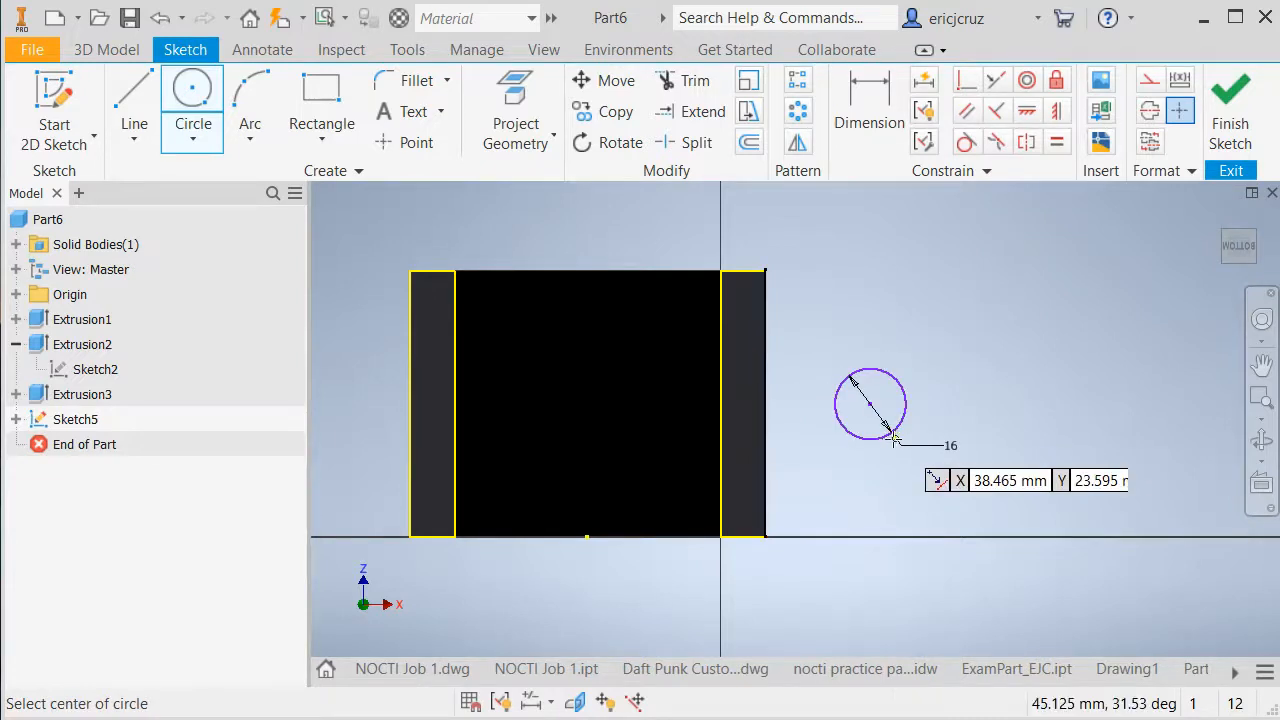
{"action": "left_click", "coordinate": [870, 404]}
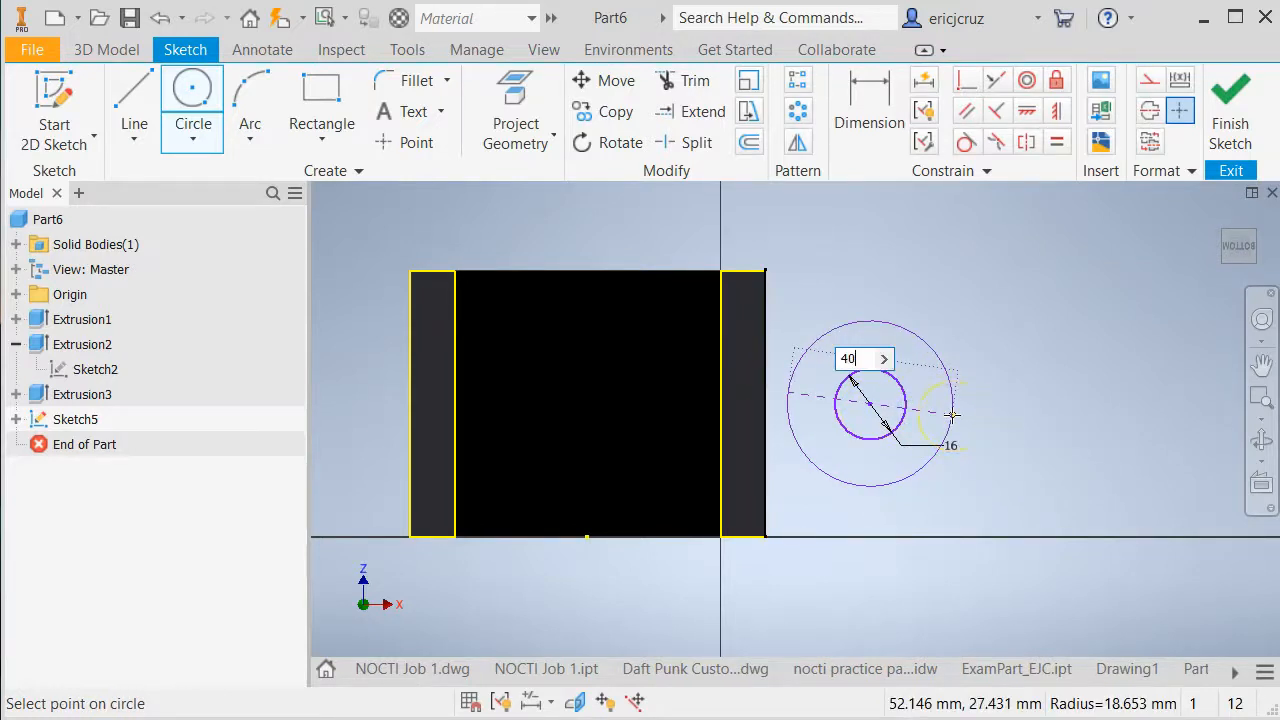
{"action": "key", "text": "Return"}
Dimension the circles' center at a horizontal distance of 60 mm from the sketch origin
{"action": "left_click", "coordinate": [897, 139]}
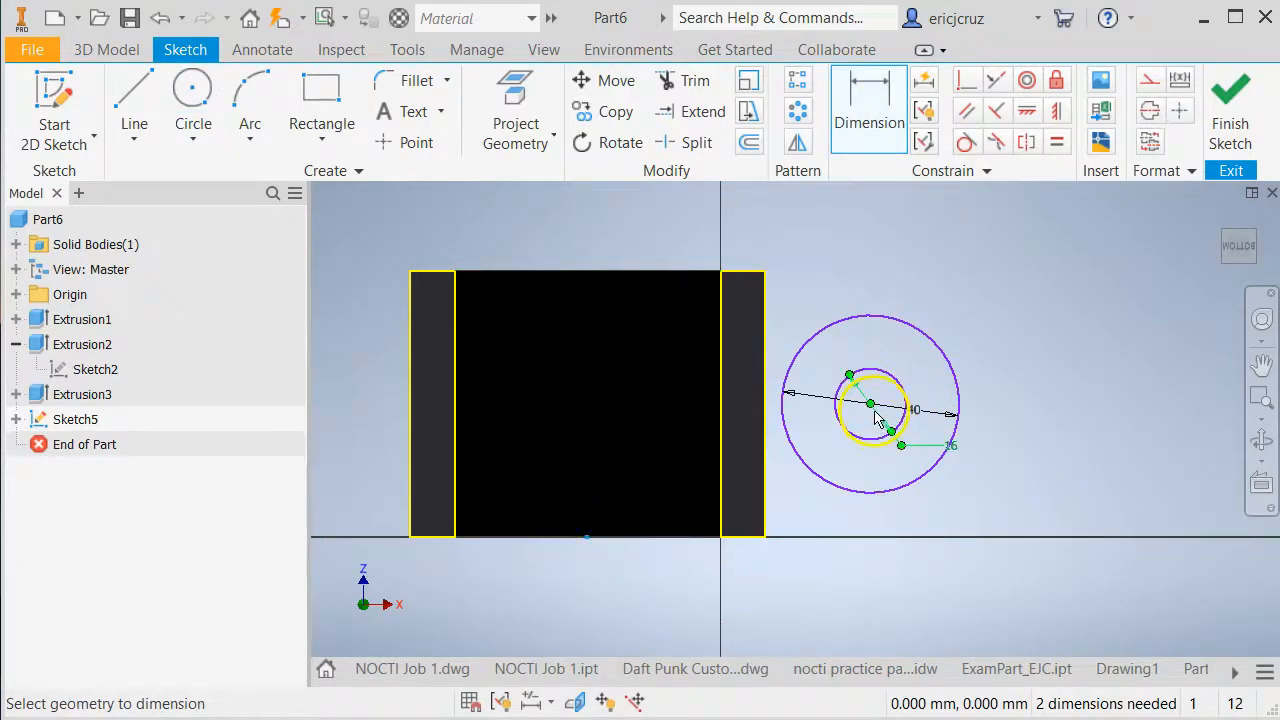
{"action": "left_click", "coordinate": [757, 594]}
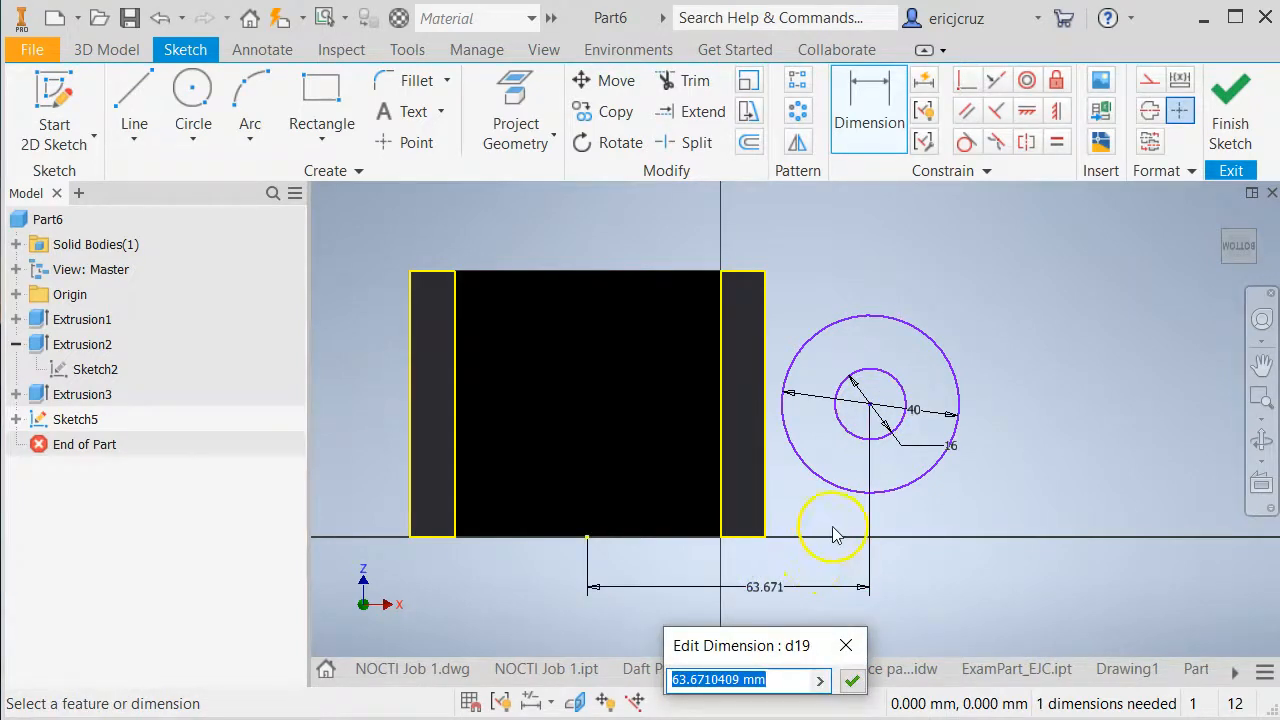
{"action": "type", "text": "60"}
{"action": "key", "text": "Return"}
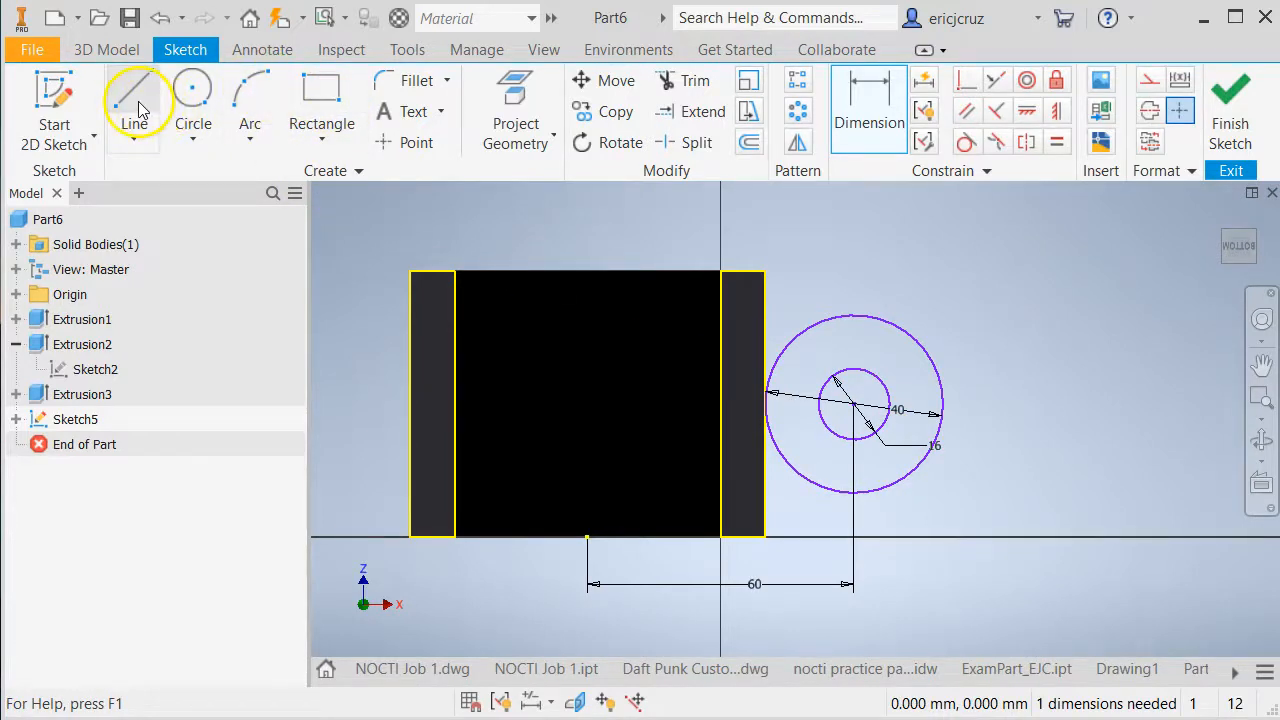
Draw a horizontal line from the 40 mm circle's upper tangent point to the middle of the +X leg's bottom face
{"action": "left_click", "coordinate": [138, 101]}
{"action": "scroll", "coordinate": [991, 280], "scroll_direction": "down", "scroll_amount": 3}
{"action": "middle_click_drag", "start_coordinate": [814, 324], "coordinate": [851, 223]}
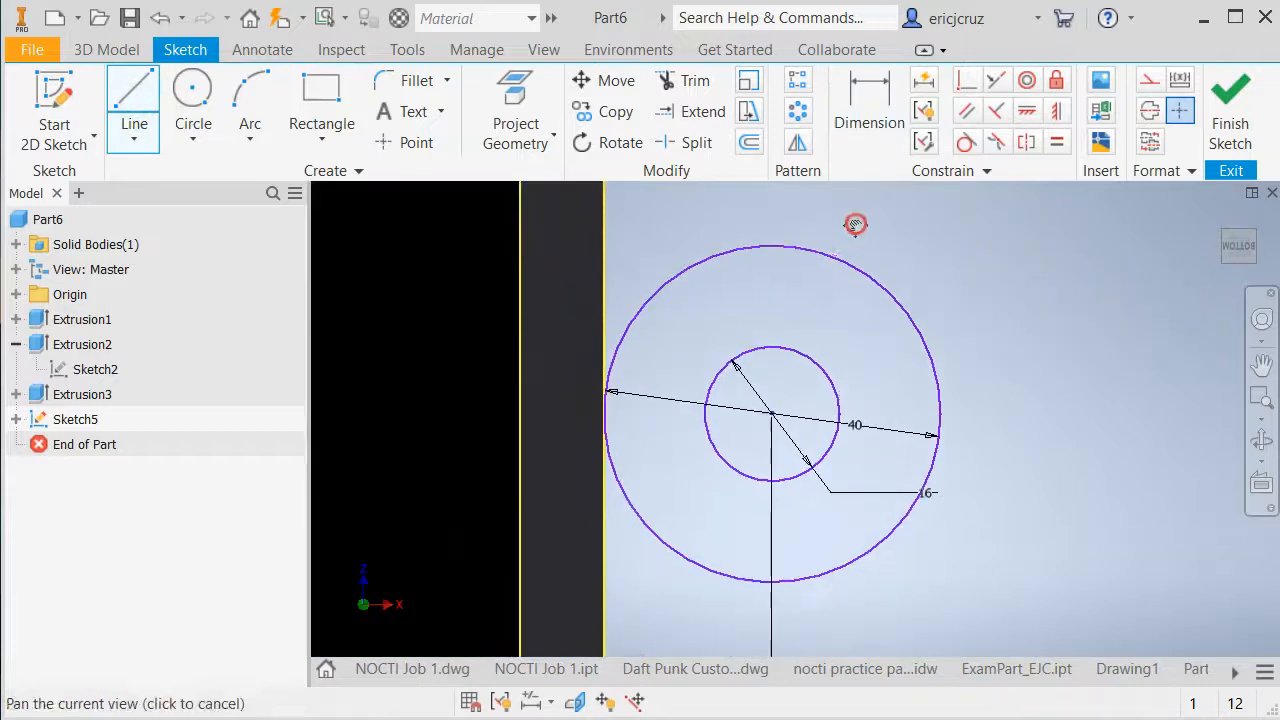
{"action": "left_click", "coordinate": [771, 244]}
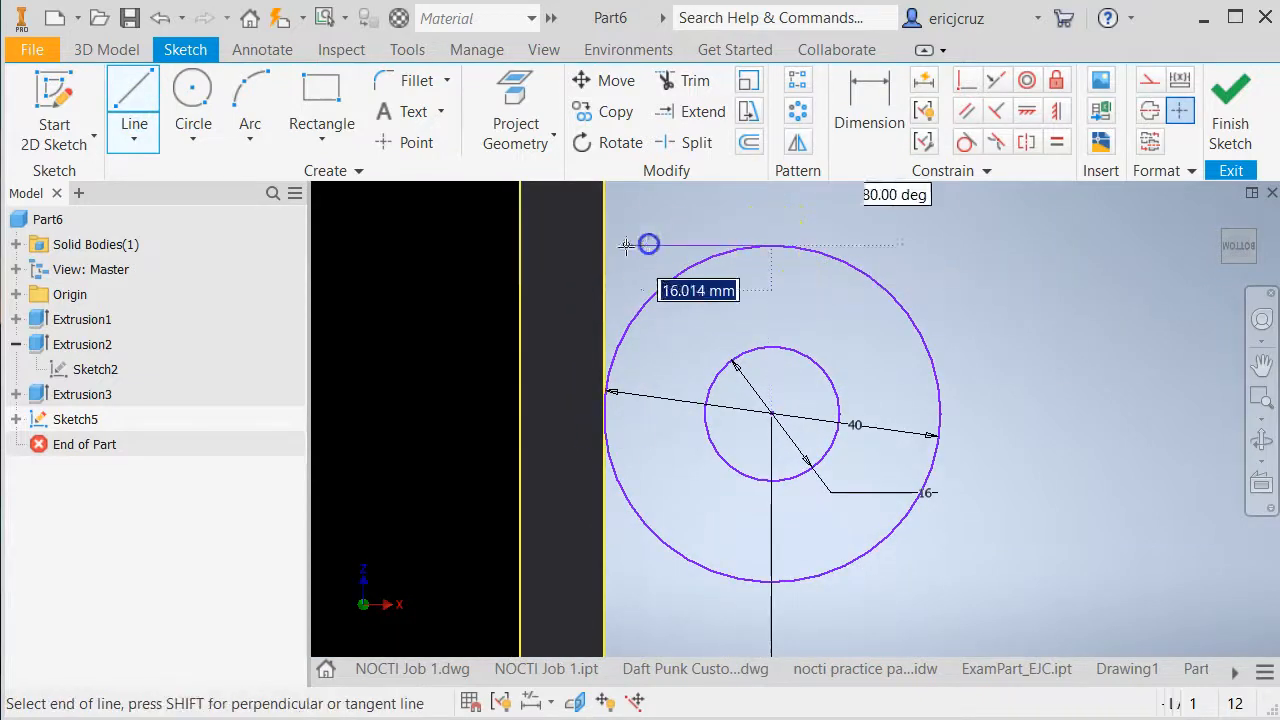
{"action": "left_click", "coordinate": [552, 244]}
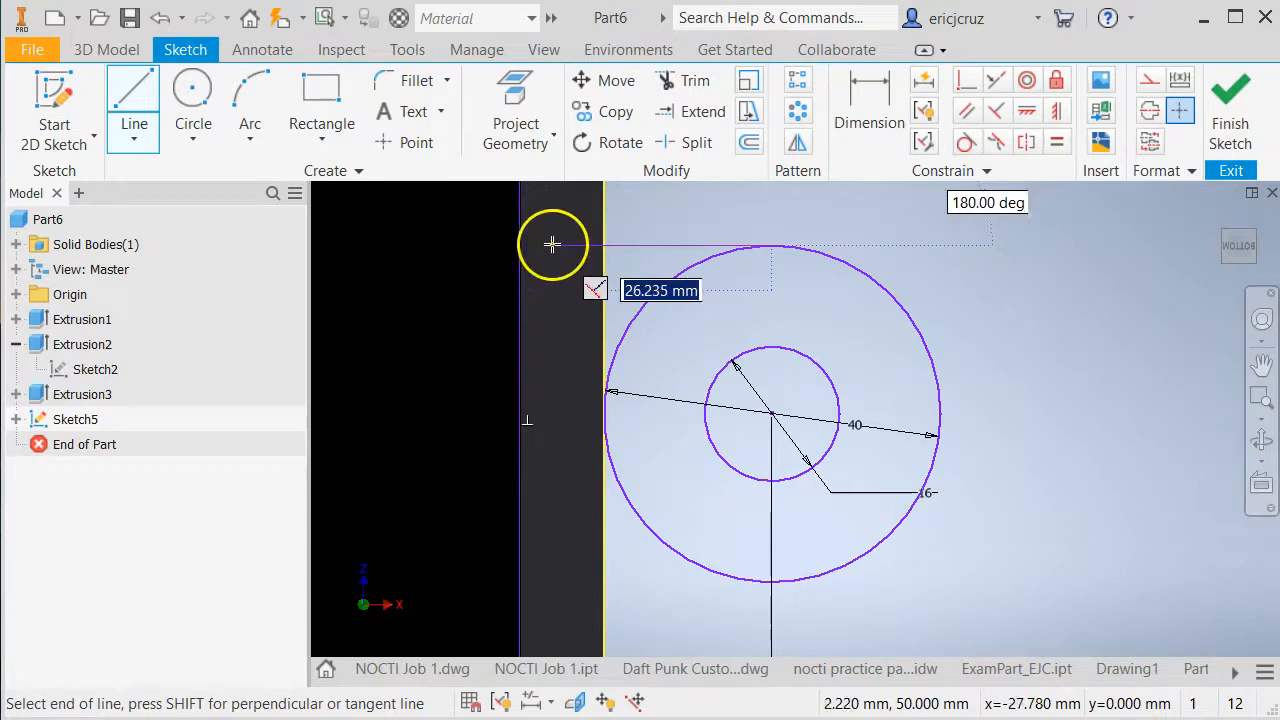
{"action": "left_click", "coordinate": [560, 245]}
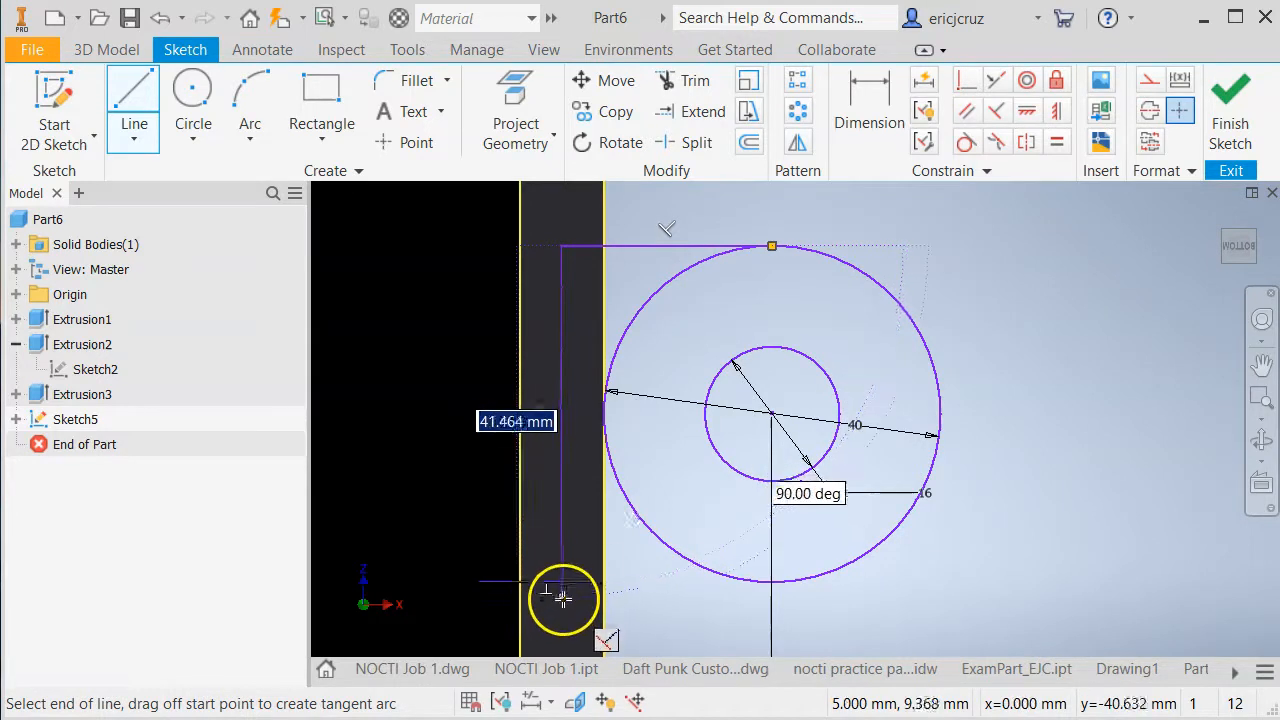
{"action": "key", "text": "Escape"}
Draw a matching line from the 40 mm circle's lower tangent point into the leg and close the two line ends with a vertical line
{"action": "key", "text": "l"}
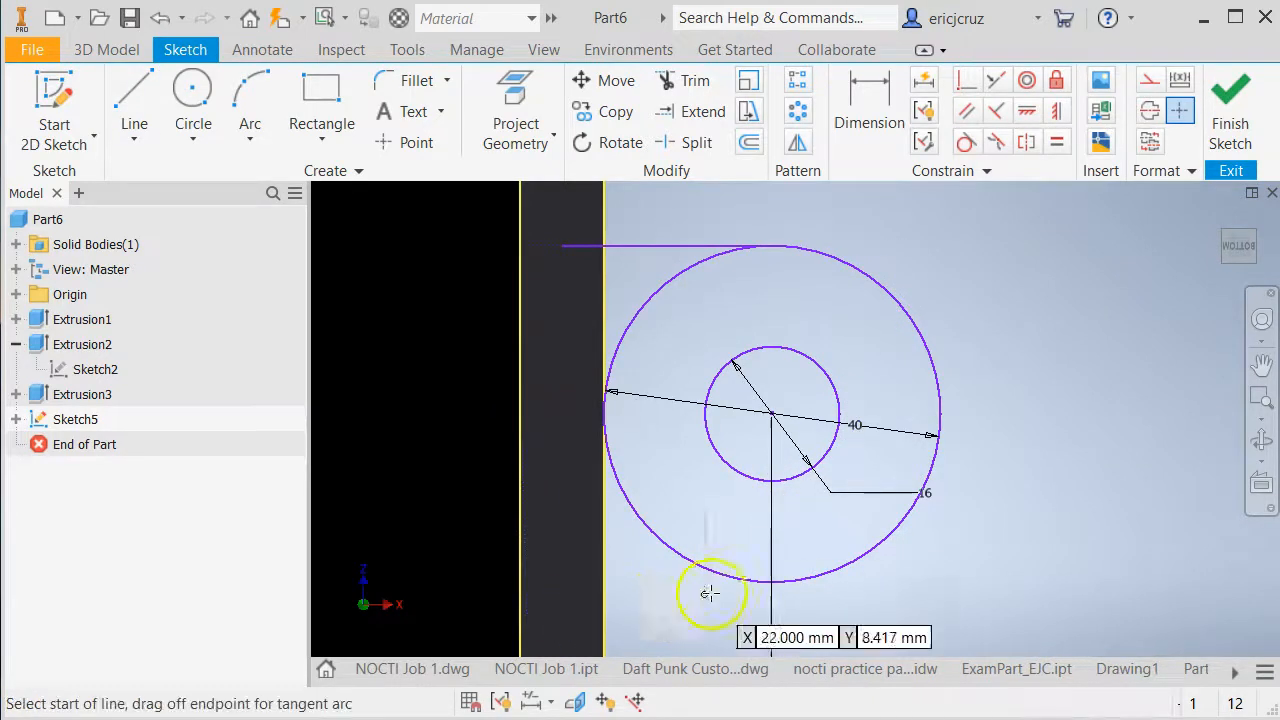
{"action": "left_click", "coordinate": [772, 582]}
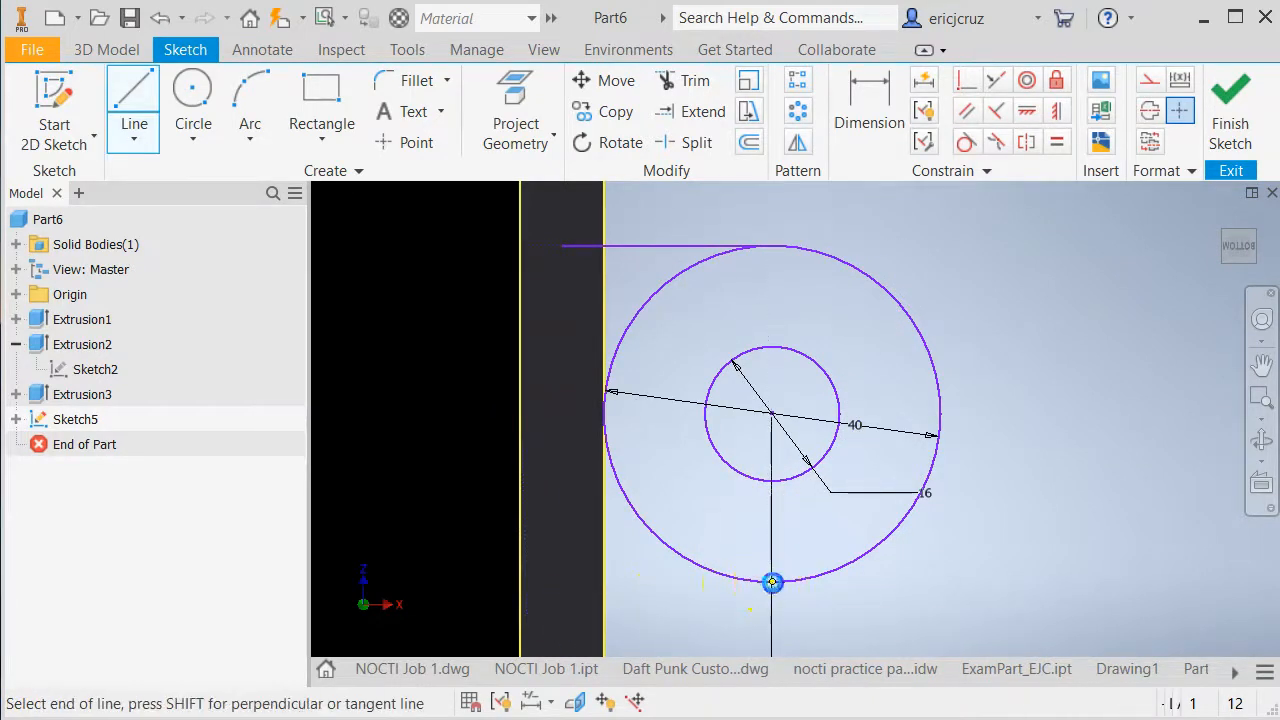
{"action": "double_click", "coordinate": [562, 582]}
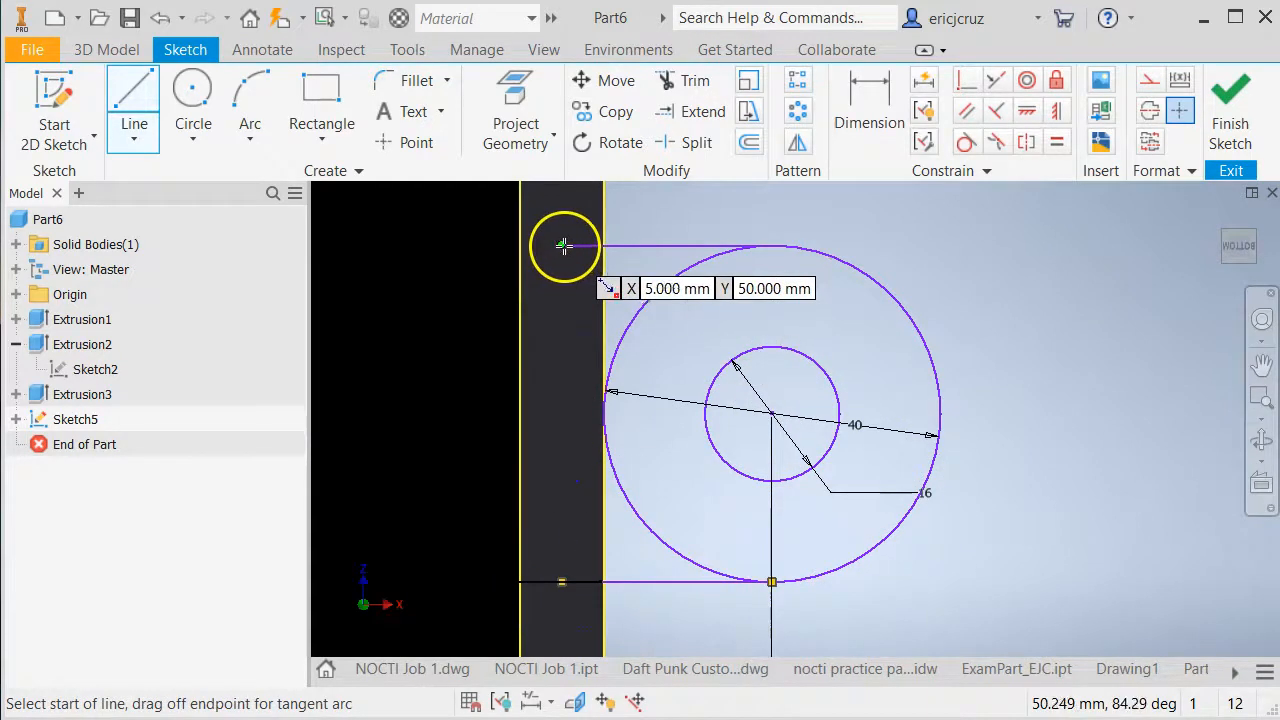
{"action": "left_click", "coordinate": [563, 247]}
{"action": "double_click", "coordinate": [562, 582]}
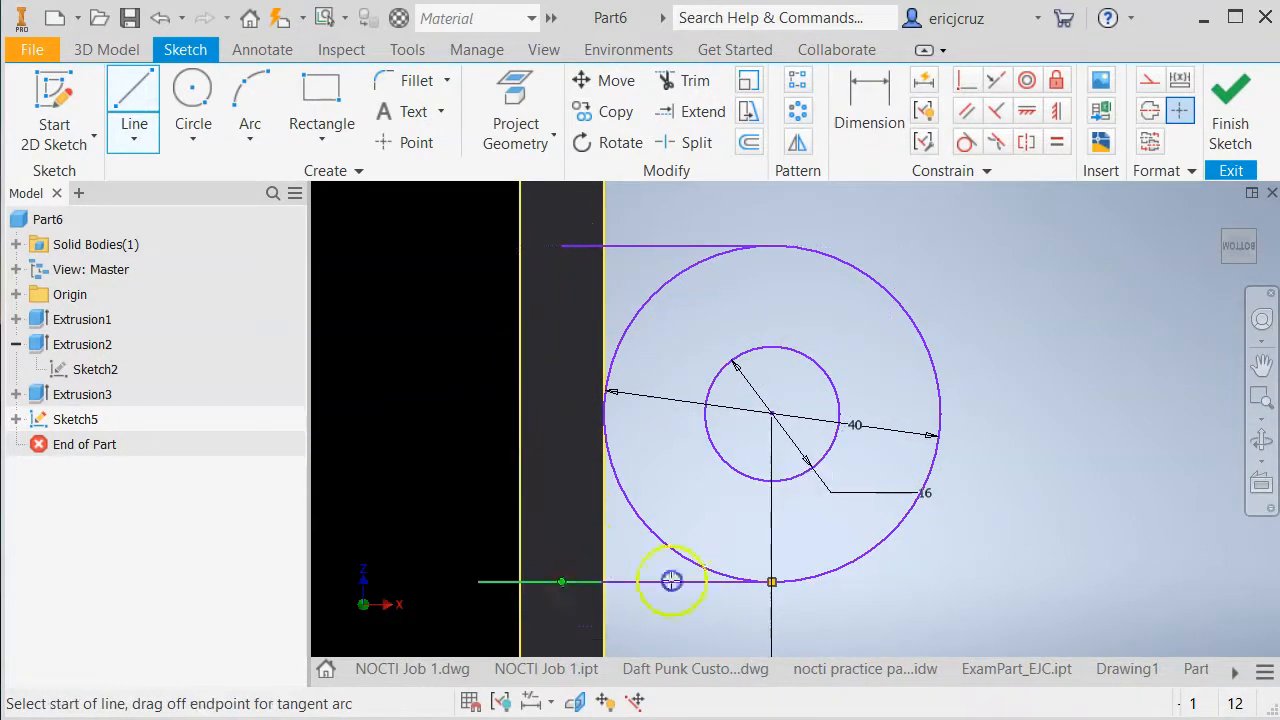
Trim away the half of the 40 mm circle facing the leg to leave a rounded ear outline
{"action": "key", "text": "F2"}
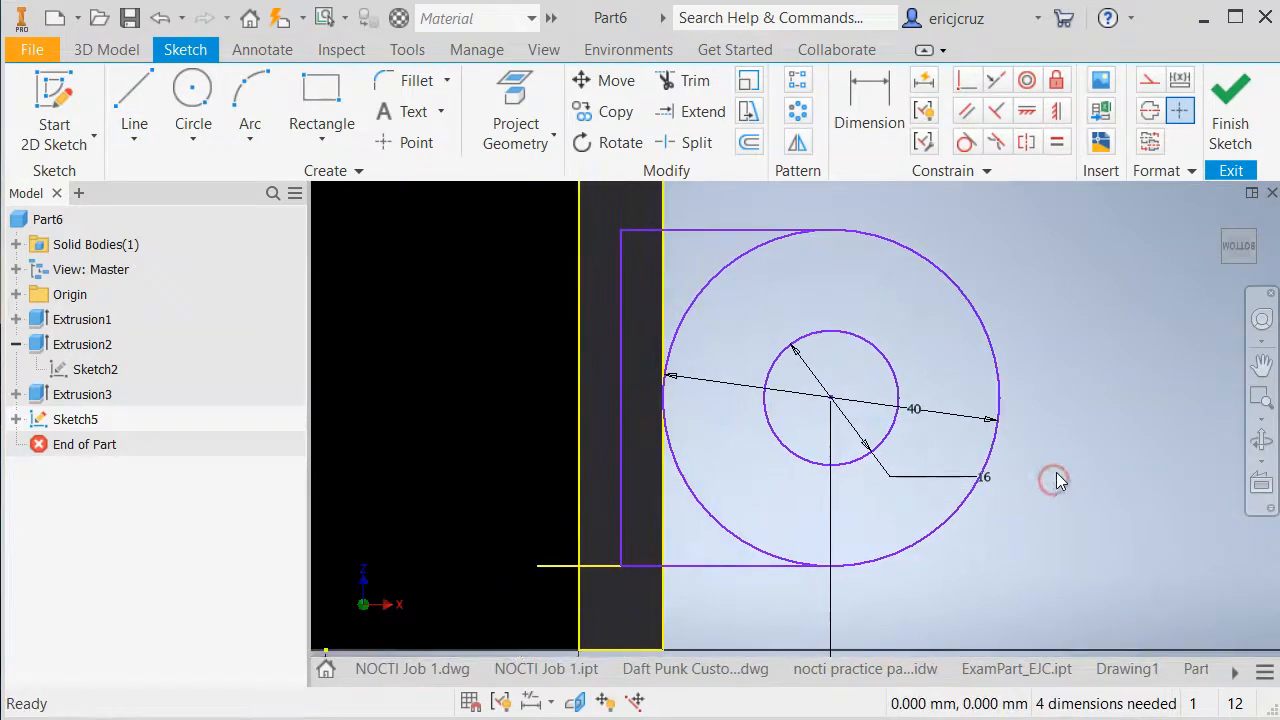
{"action": "key", "text": "x"}
{"action": "left_click", "coordinate": [750, 546]}
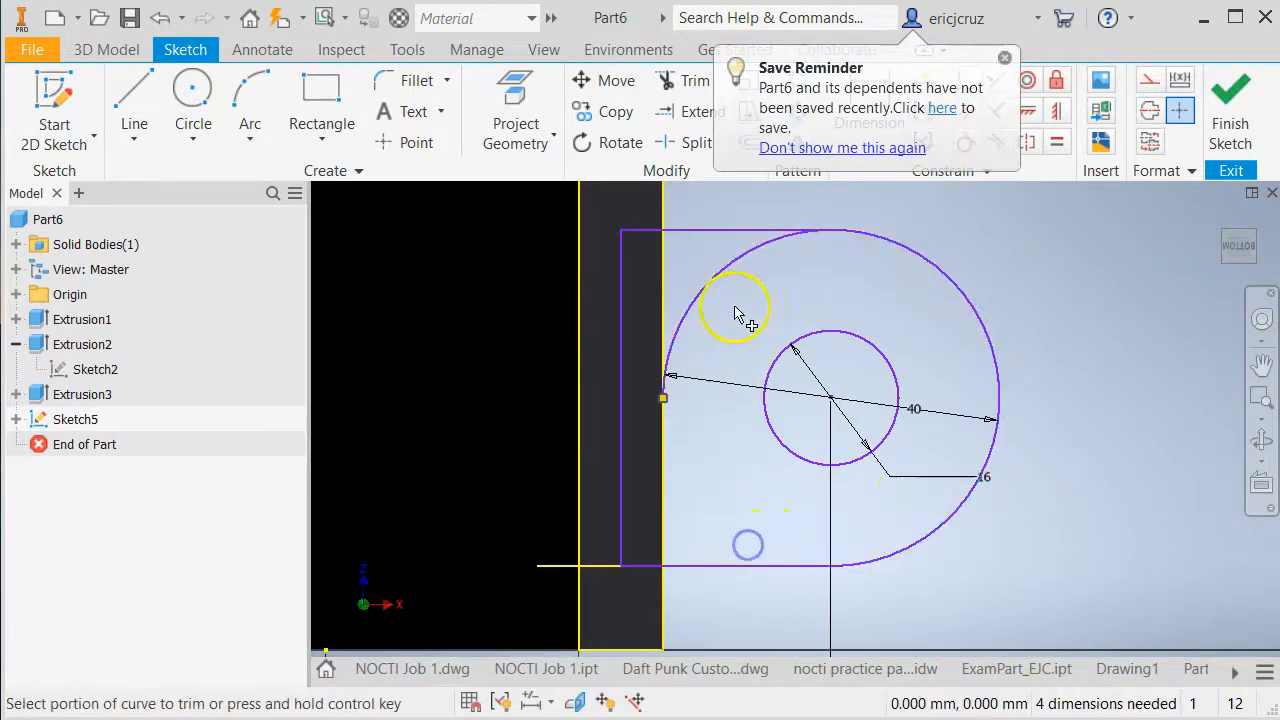
{"action": "left_click", "coordinate": [700, 290]}
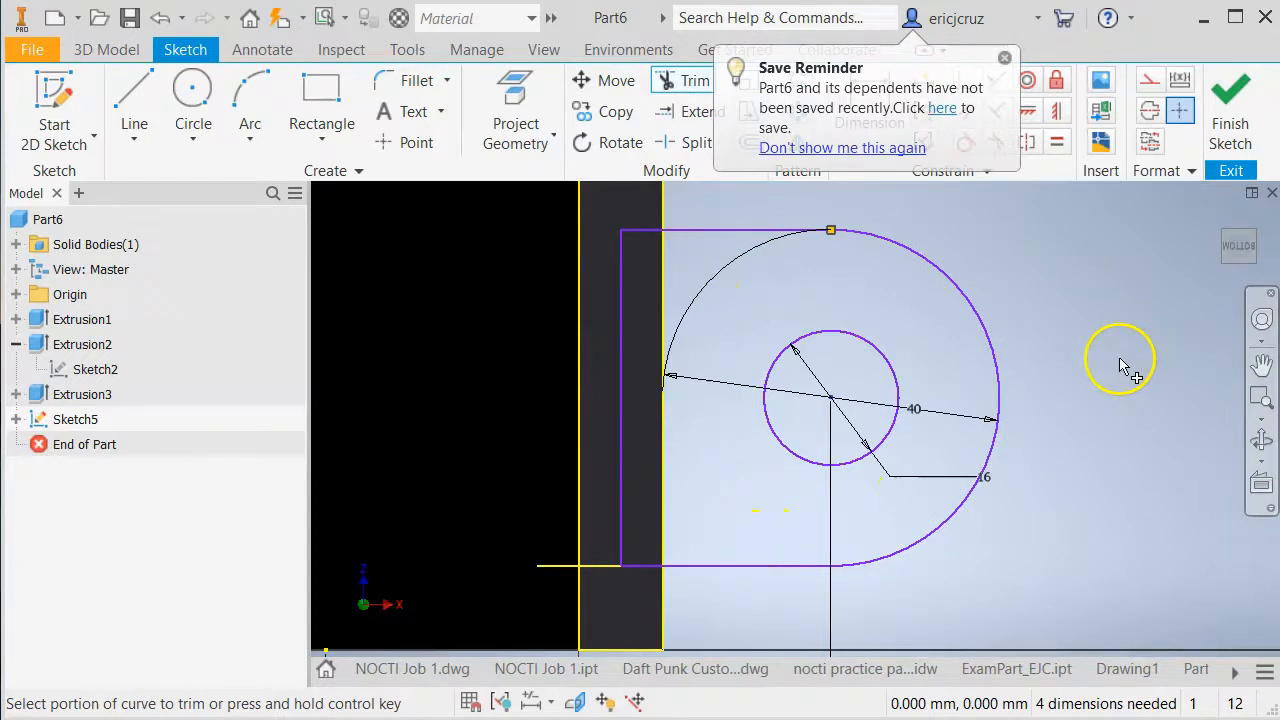
{"action": "left_click", "coordinate": [1004, 57]}
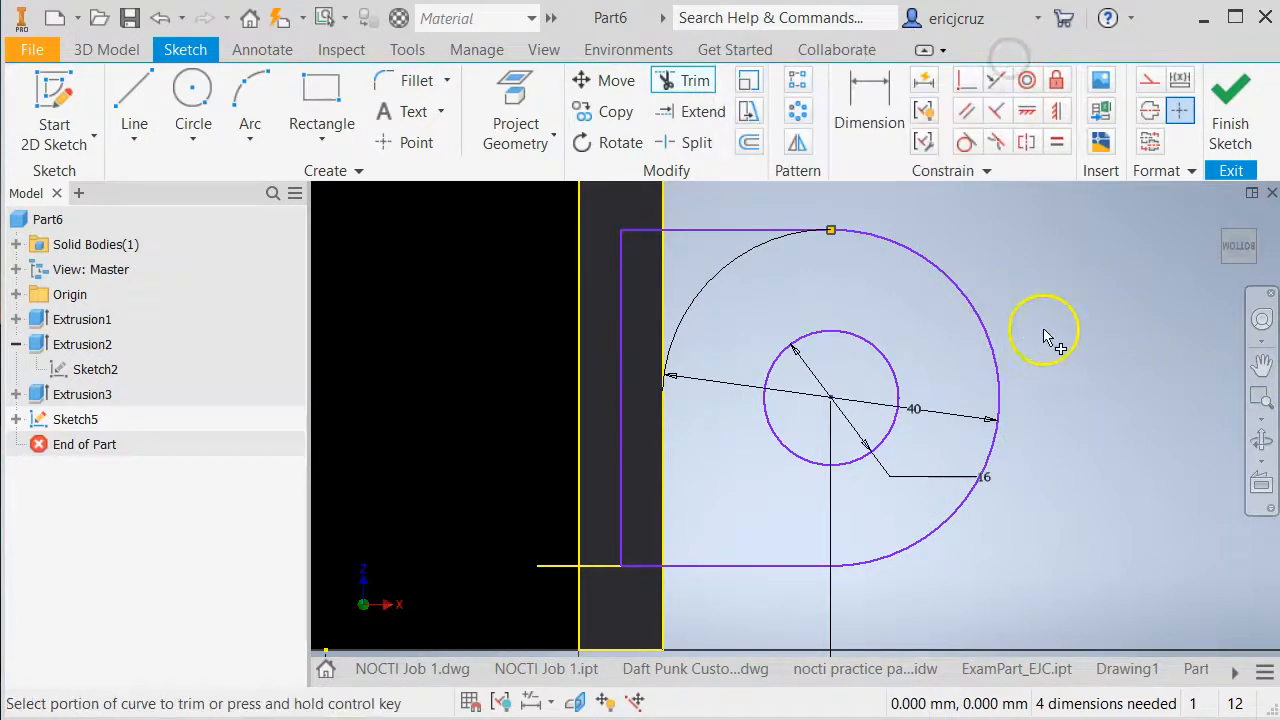
{"action": "middle_click_drag", "start_coordinate": [1048, 334], "coordinate": [1041, 366]}
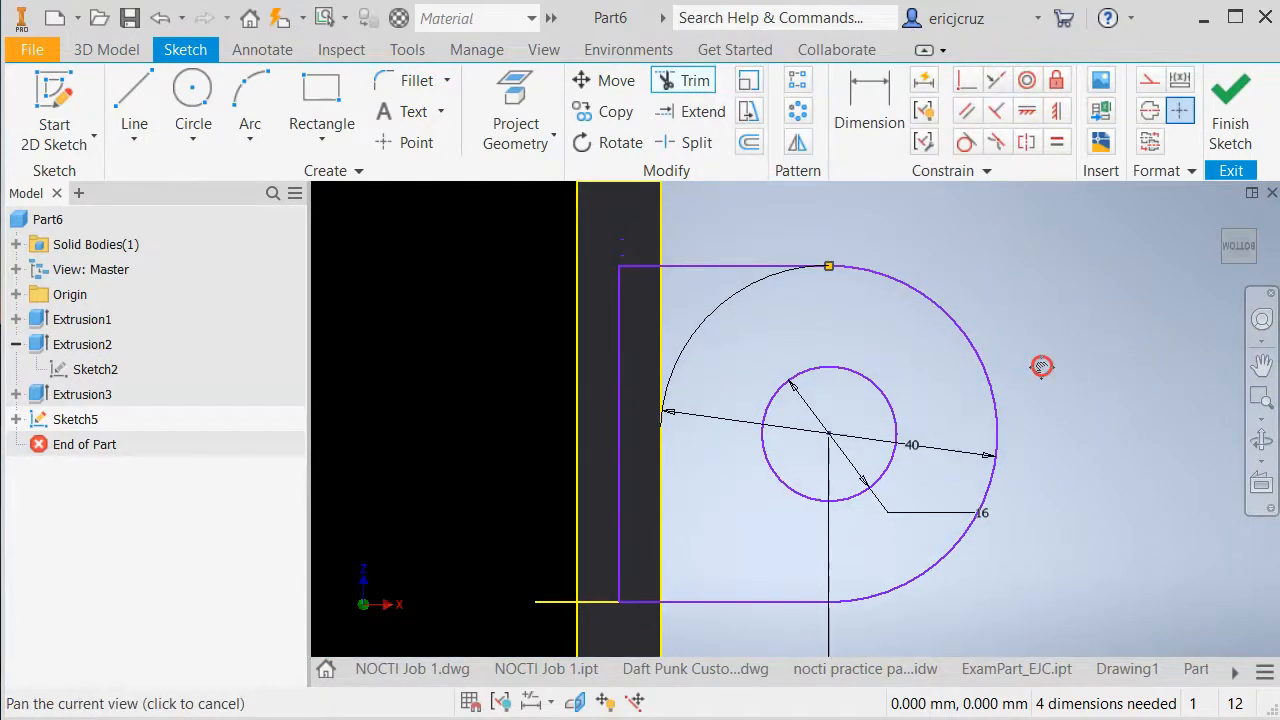
Finish the sketch and extrude the ear profile around its hole 10 mm upward, joined to the body
{"action": "left_click", "coordinate": [1229, 113]}
{"action": "middle_click_drag", "start_coordinate": [1049, 320], "coordinate": [1042, 371], "text": "shift"}
{"action": "middle_click_drag", "start_coordinate": [1023, 452], "coordinate": [1047, 278]}
{"action": "scroll", "coordinate": [1030, 360], "scroll_direction": "down", "scroll_amount": 3}
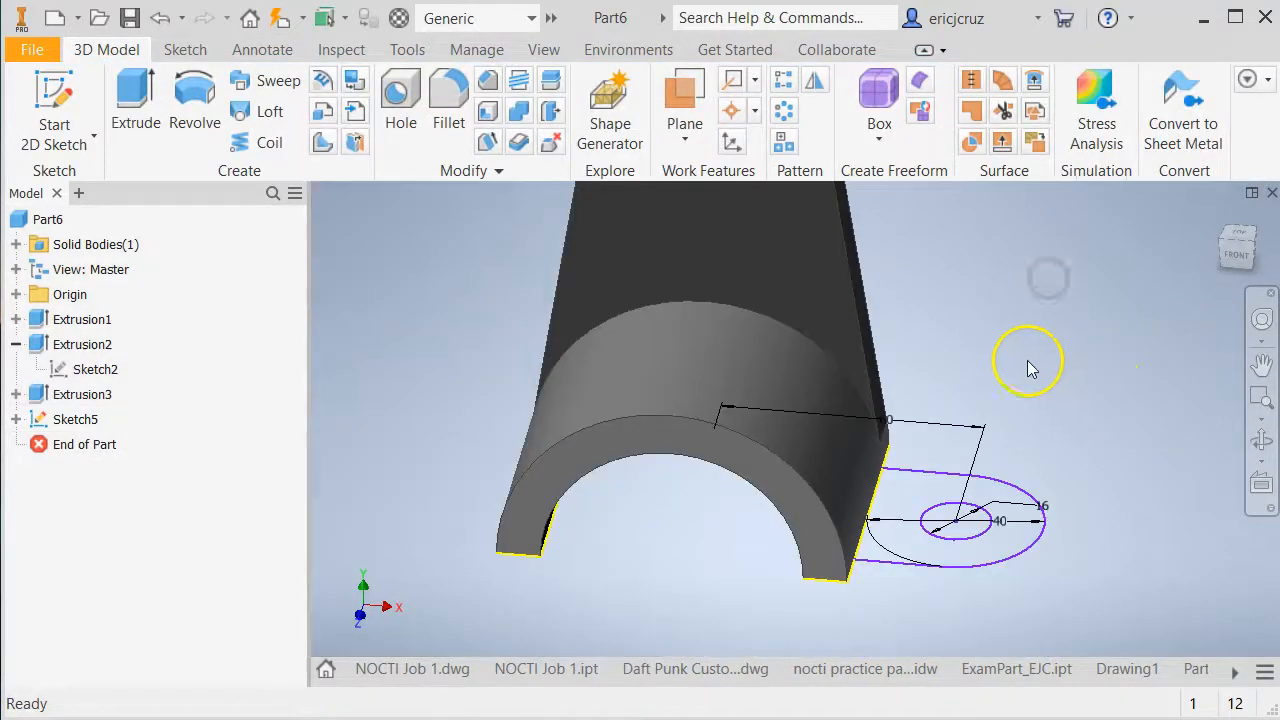
{"action": "left_click", "coordinate": [136, 115]}
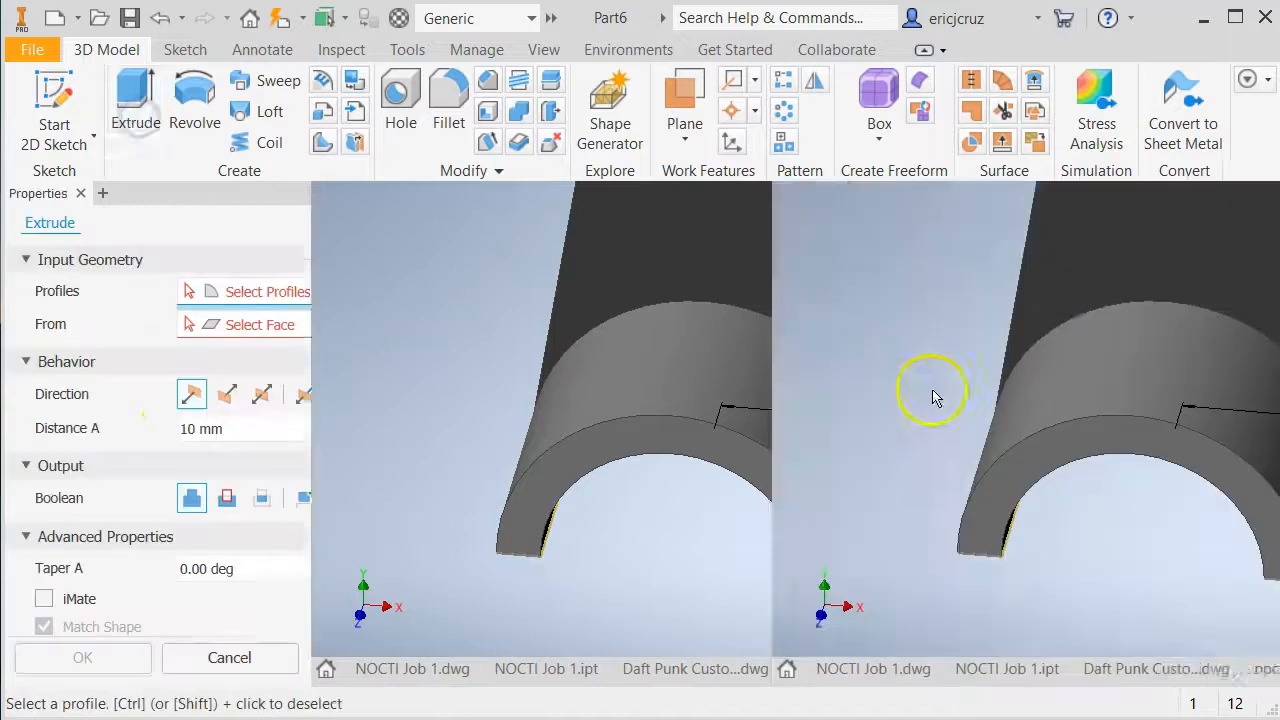
{"action": "left_click", "coordinate": [1128, 472]}
{"action": "left_click", "coordinate": [229, 396]}
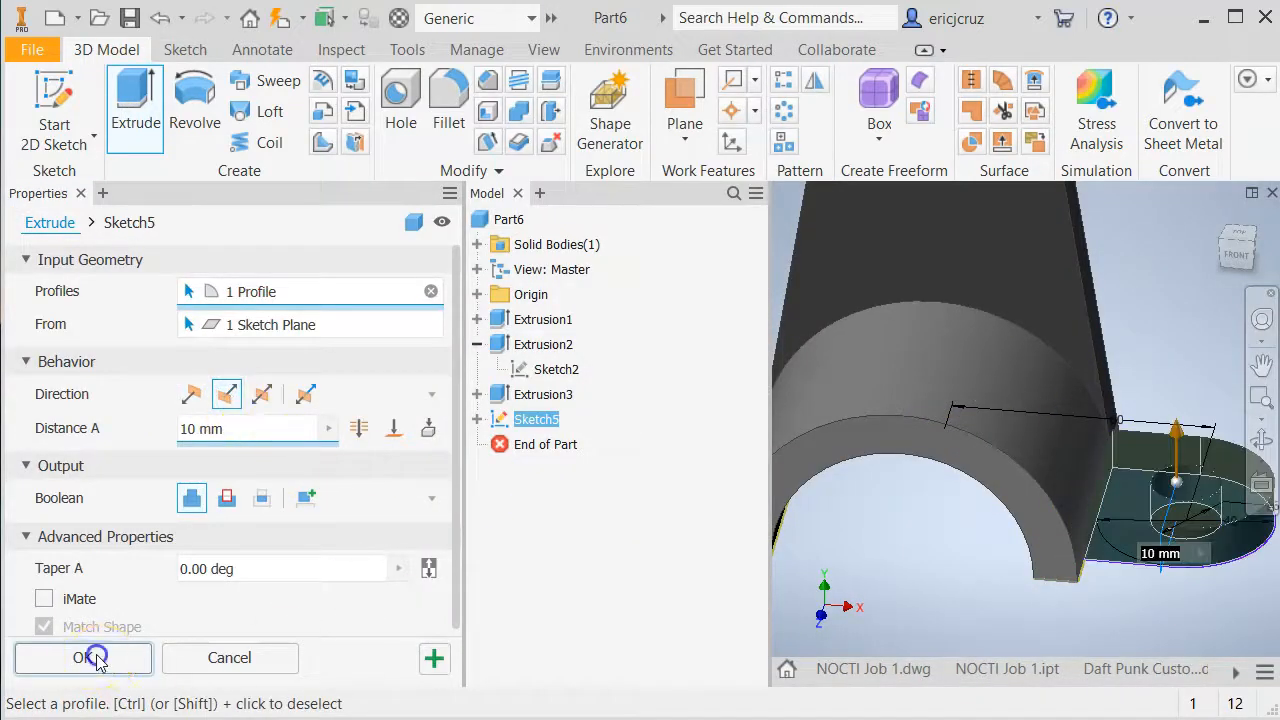
{"action": "left_click", "coordinate": [97, 658]}
Start a new sketch on the ear's flat end face that faces the arch
{"action": "middle_click_drag", "start_coordinate": [651, 523], "coordinate": [936, 431], "text": "shift"}
{"action": "scroll", "coordinate": [1024, 469], "scroll_direction": "up", "scroll_amount": 5}
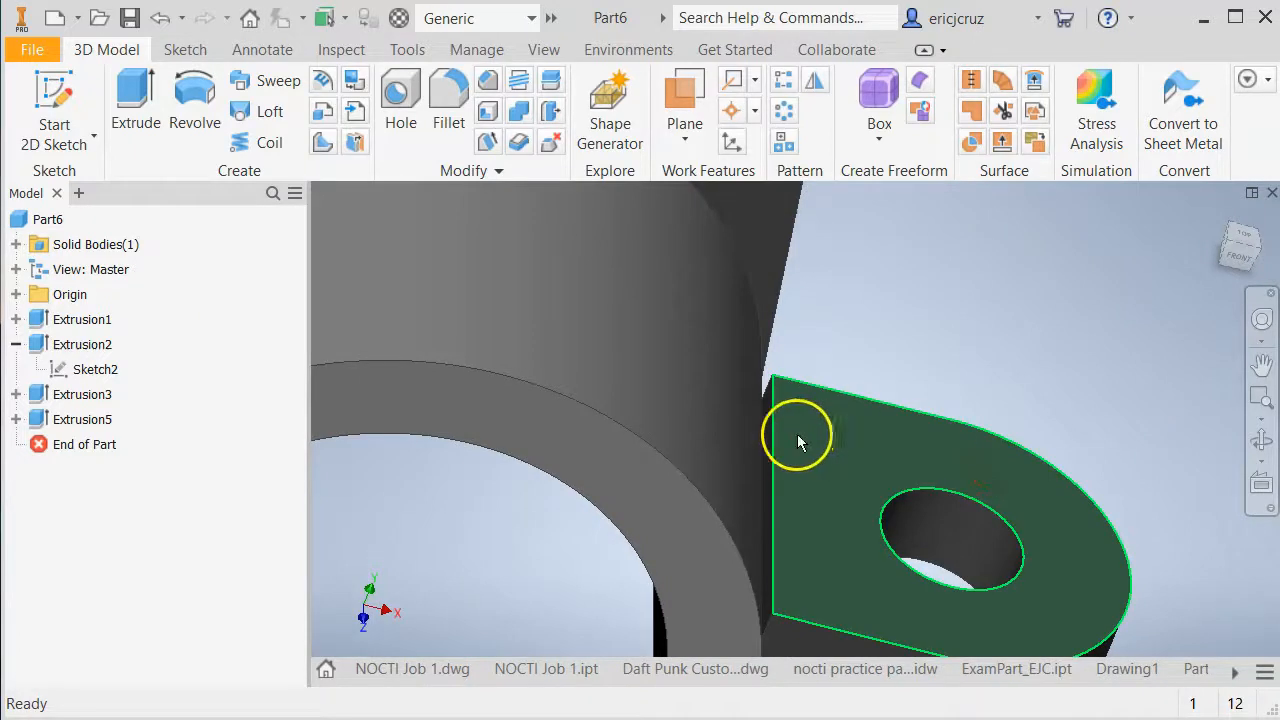
{"action": "middle_click_drag", "start_coordinate": [797, 434], "coordinate": [767, 421], "text": "shift"}
{"action": "scroll", "coordinate": [767, 421], "scroll_direction": "up", "scroll_amount": 5}
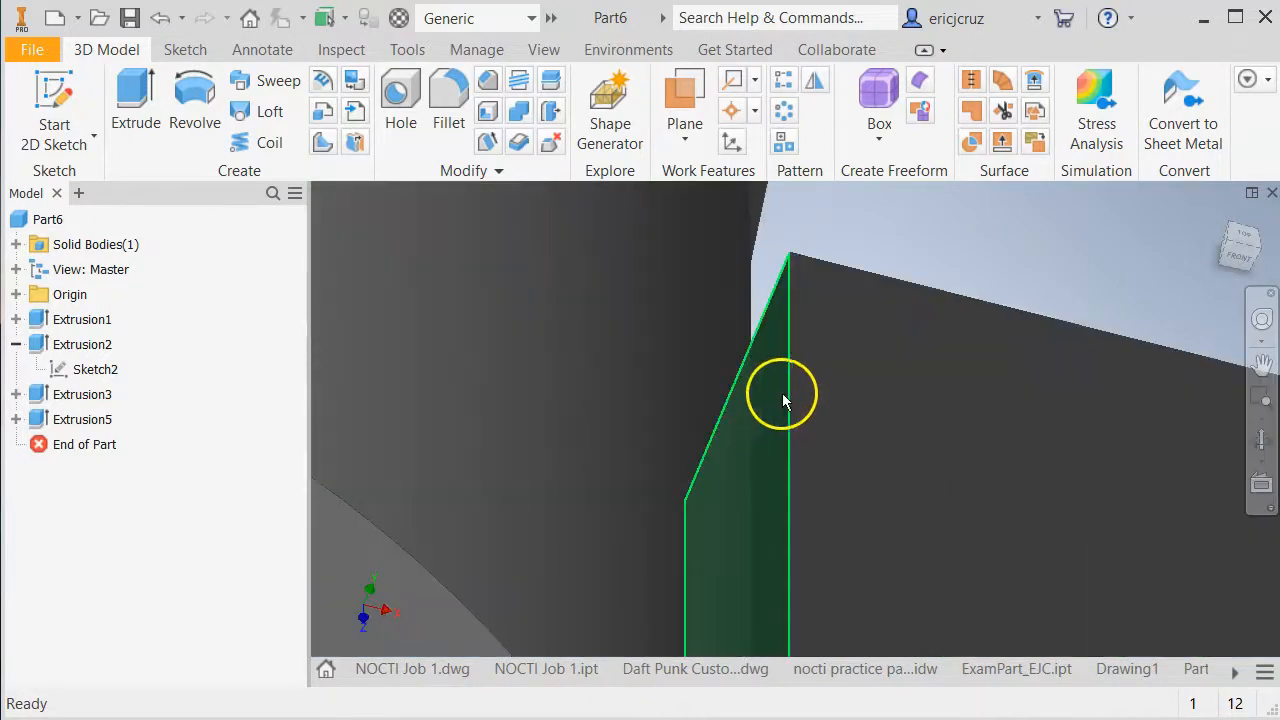
{"action": "right_click", "coordinate": [776, 376]}
{"action": "left_click", "coordinate": [780, 438]}
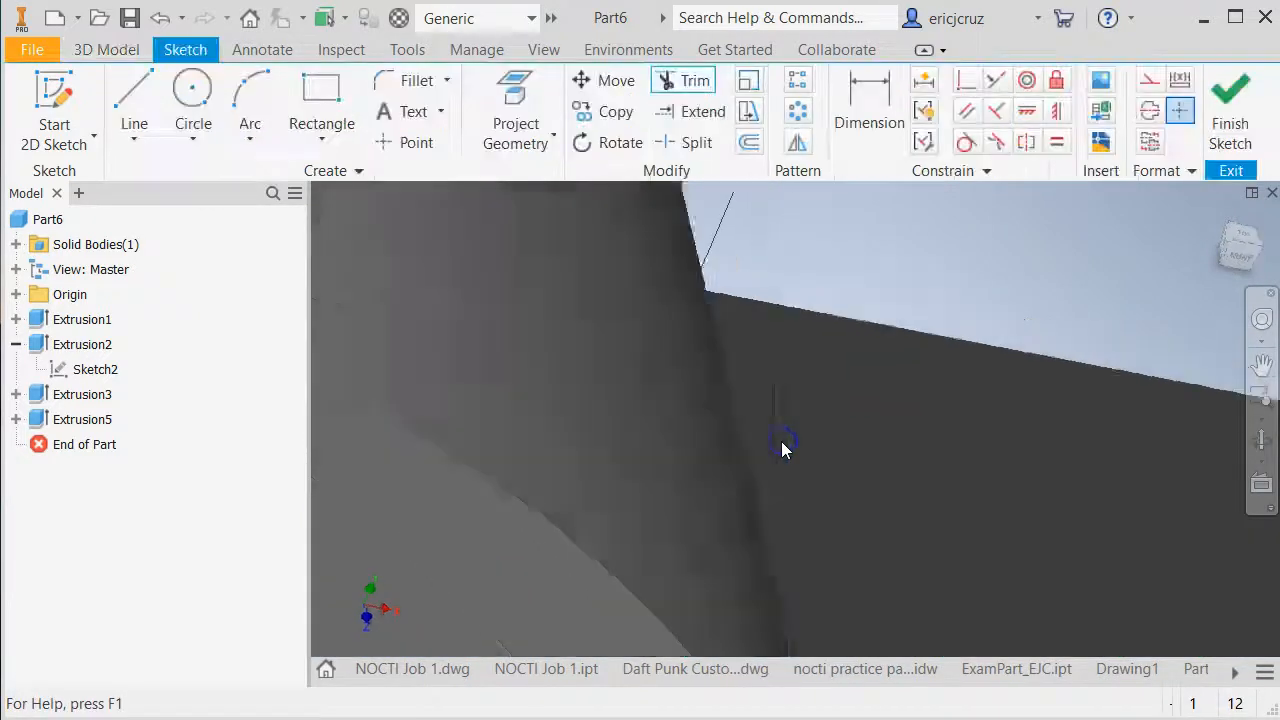
Project the outline of the ear's end face into the sketch and finish it
{"action": "mouse_move", "coordinate": [900, 351]}
{"action": "middle_mouse_down", "text": "shift"}
{"action": "mouse_move", "coordinate": [977, 366]}
{"action": "mouse_move", "coordinate": [961, 349]}
{"action": "mouse_move", "coordinate": [877, 581]}
{"action": "middle_mouse_up", "text": "shift"}
{"action": "middle_click_drag", "start_coordinate": [757, 342], "coordinate": [688, 534]}
{"action": "middle_click_drag", "start_coordinate": [663, 457], "coordinate": [726, 451], "text": "shift"}
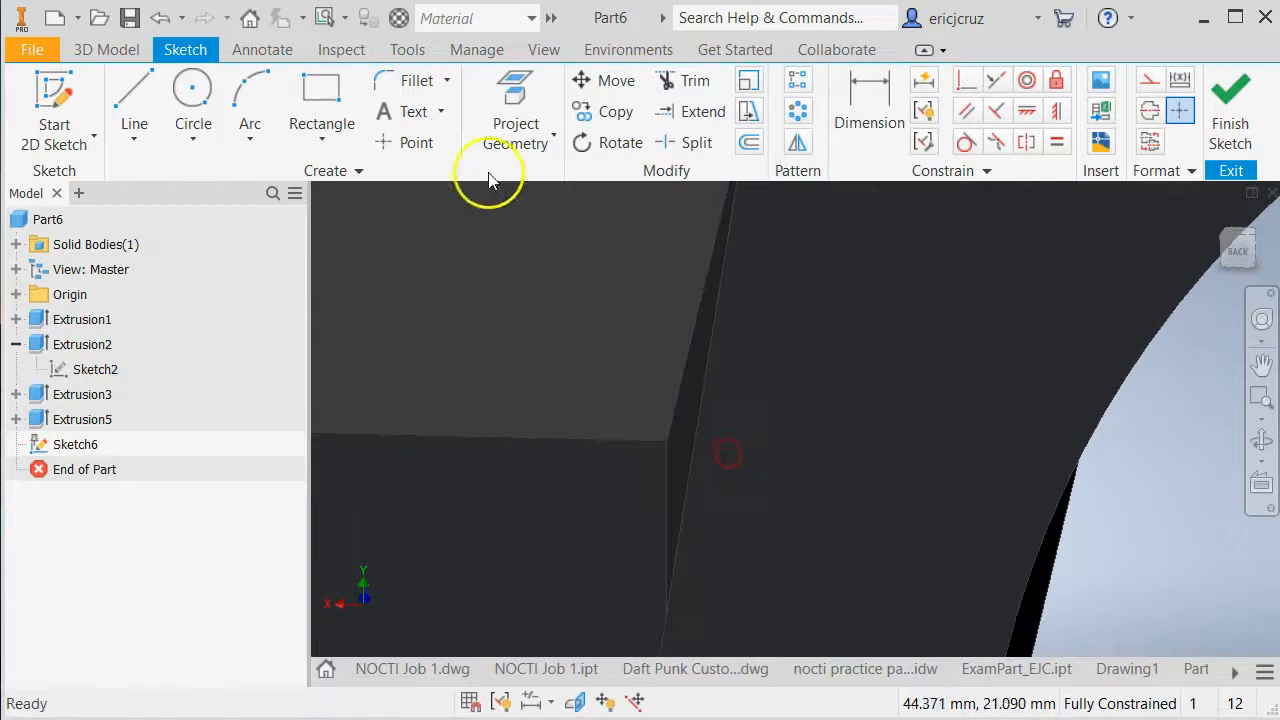
{"action": "left_click", "coordinate": [508, 108]}
{"action": "left_click", "coordinate": [690, 436]}
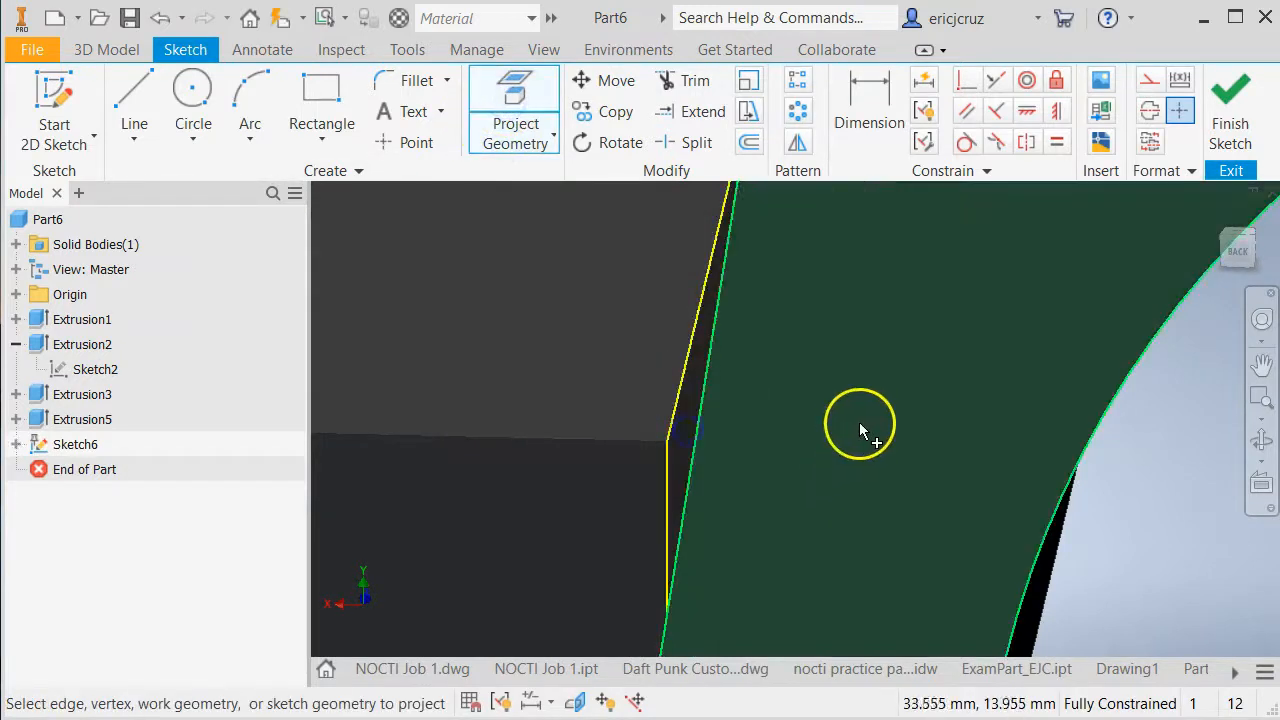
{"action": "left_click", "coordinate": [1234, 104]}
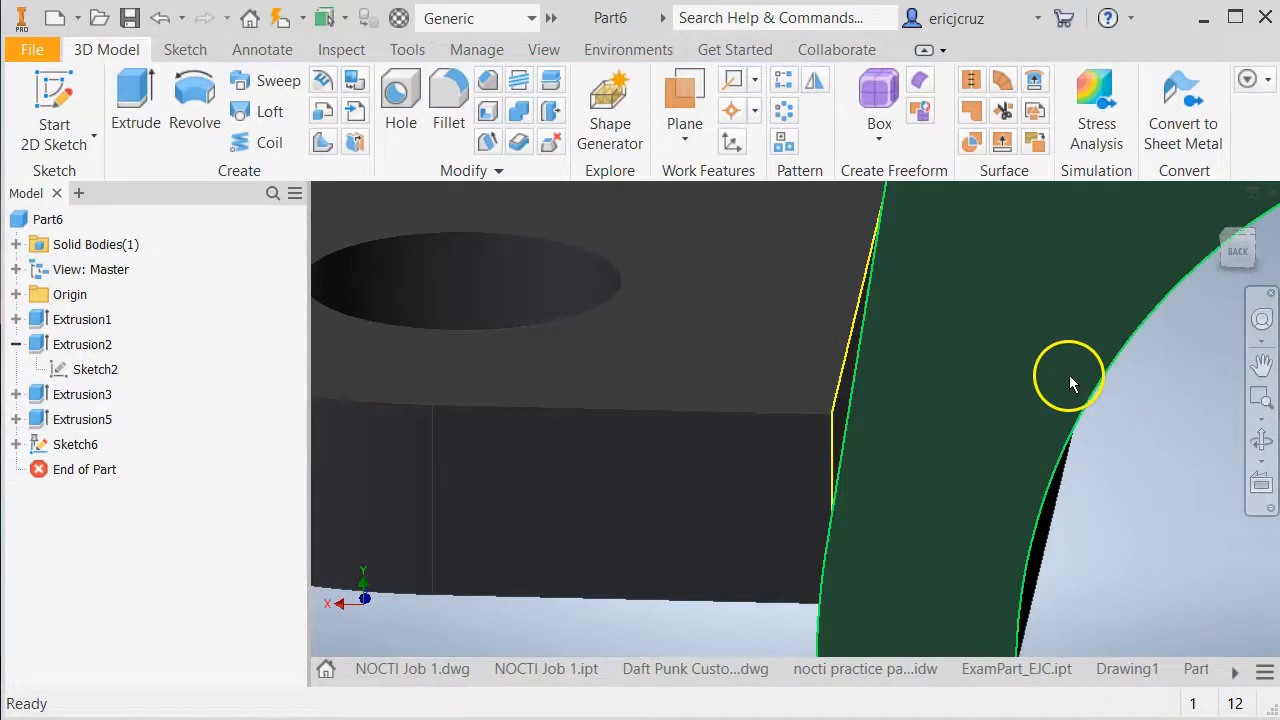
Extrude the projected end-face profile up to the arch's curved outer face as a join, closing the gap
{"action": "left_click", "coordinate": [136, 105]}
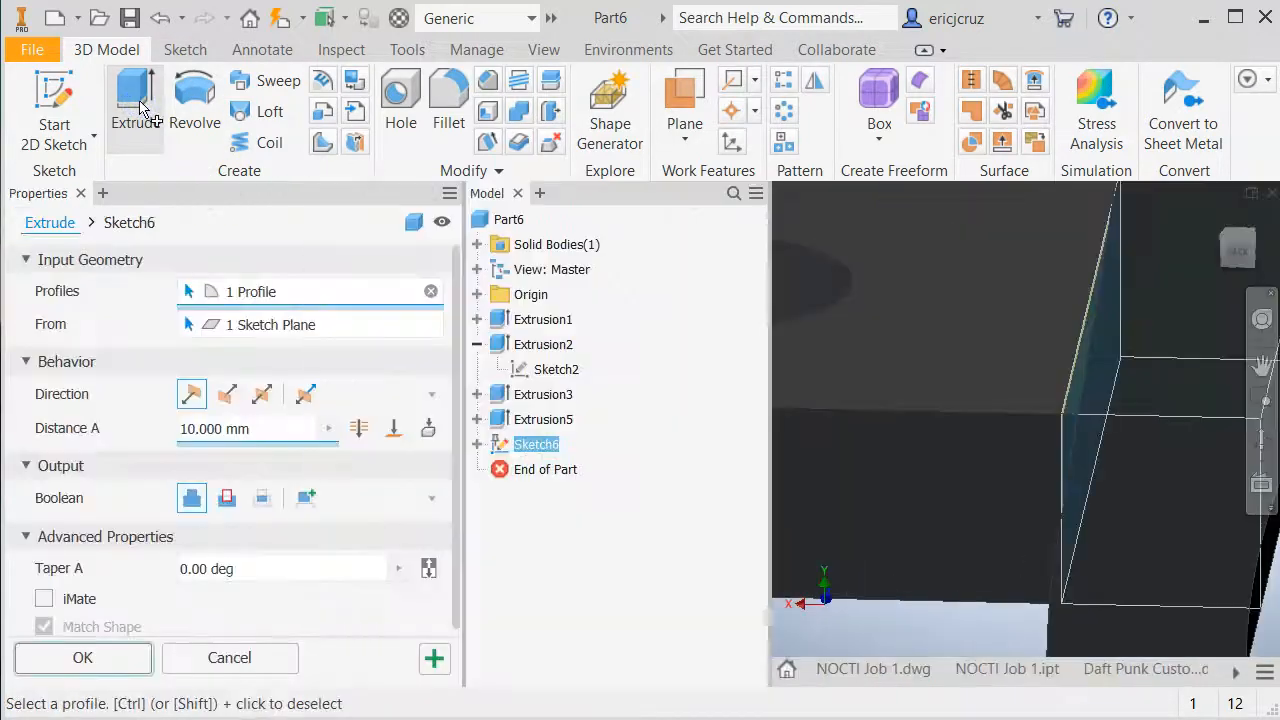
{"action": "middle_click_drag", "start_coordinate": [1072, 413], "coordinate": [966, 421]}
{"action": "scroll", "coordinate": [964, 423], "scroll_direction": "down", "scroll_amount": 4}
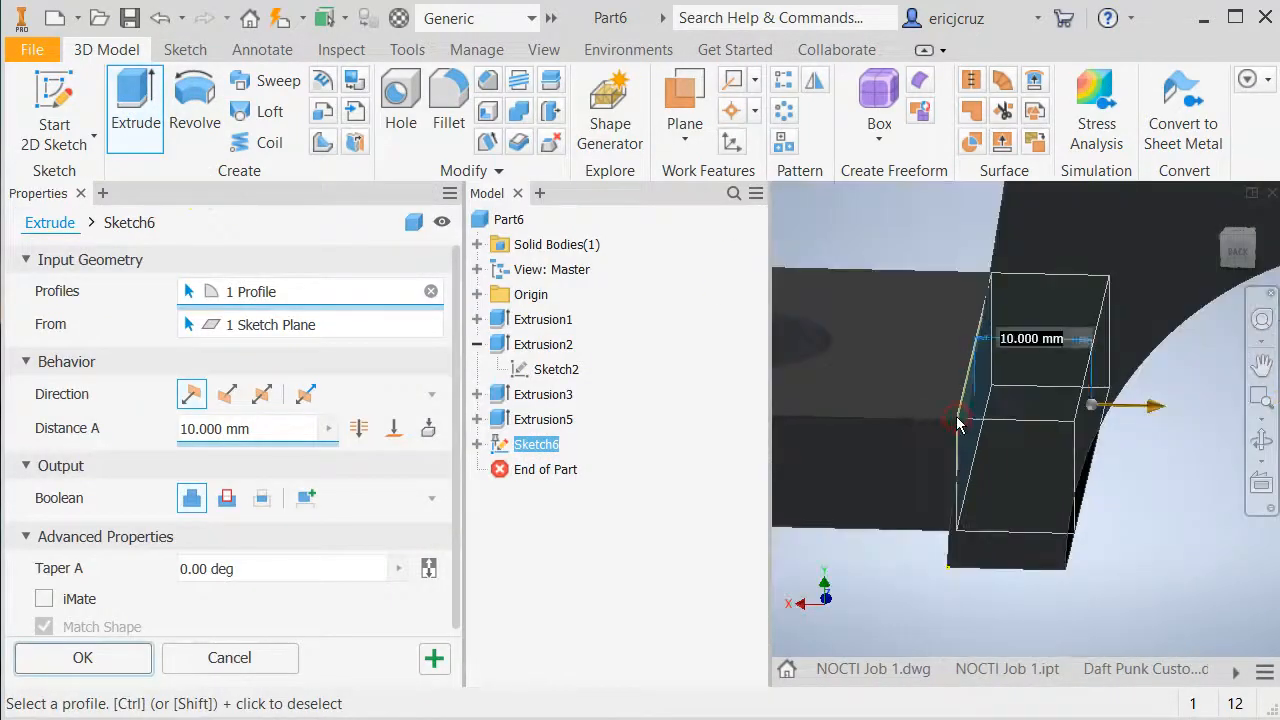
{"action": "left_click", "coordinate": [394, 430]}
{"action": "middle_click_drag", "start_coordinate": [928, 493], "coordinate": [863, 349], "text": "shift"}
{"action": "left_click", "coordinate": [863, 349]}
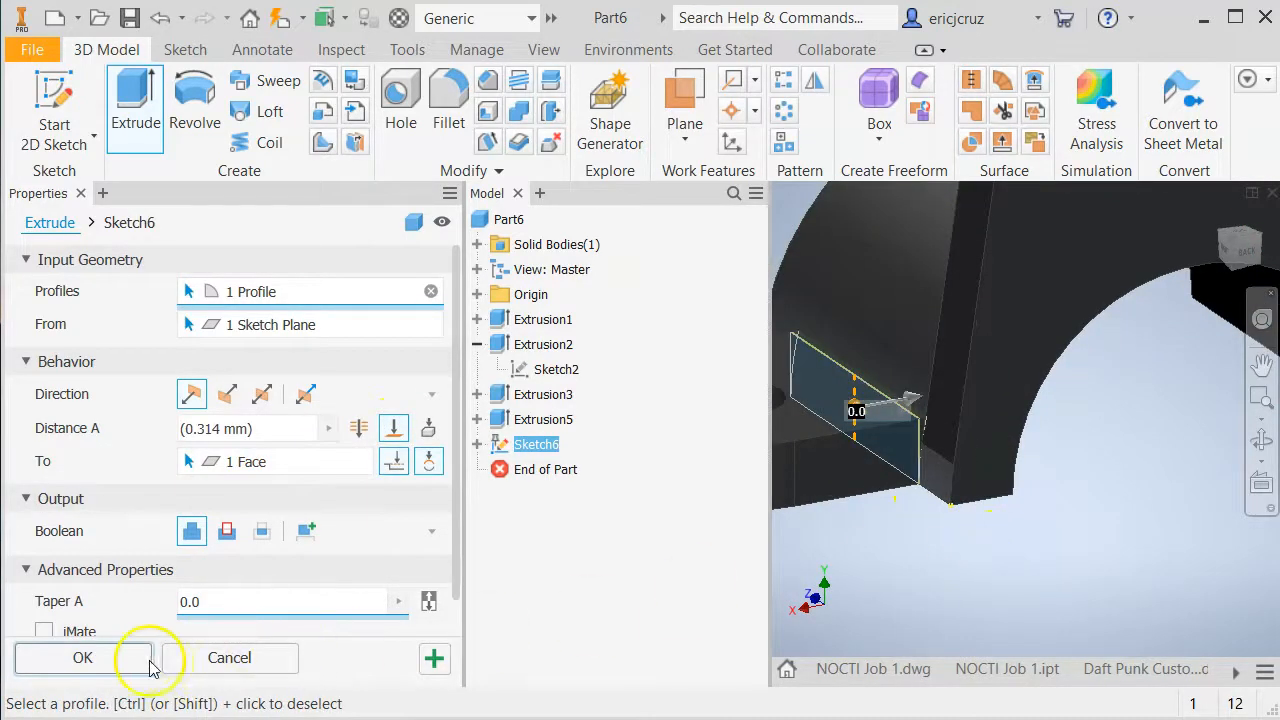
{"action": "left_click", "coordinate": [82, 657]}
Fillet the vertical corner edges on both sides of the ear where it meets the leg with a 10 mm radius
{"action": "scroll", "coordinate": [794, 590], "scroll_direction": "up", "scroll_amount": 5}
{"action": "mouse_move", "coordinate": [794, 590]}
{"action": "middle_mouse_down", "text": "shift"}
{"action": "mouse_move", "coordinate": [691, 531]}
{"action": "mouse_move", "coordinate": [789, 526]}
{"action": "mouse_move", "coordinate": [909, 543]}
{"action": "mouse_move", "coordinate": [1073, 300]}
{"action": "middle_mouse_up", "text": "shift"}
{"action": "middle_click_drag", "start_coordinate": [949, 515], "coordinate": [1043, 419]}
{"action": "mouse_move", "coordinate": [989, 463]}
{"action": "middle_mouse_down", "text": "shift"}
{"action": "mouse_move", "coordinate": [1024, 434]}
{"action": "mouse_move", "coordinate": [903, 488]}
{"action": "mouse_move", "coordinate": [971, 468]}
{"action": "middle_mouse_up", "text": "shift"}
{"action": "scroll", "coordinate": [844, 421], "scroll_direction": "down", "scroll_amount": 5}
{"action": "left_click", "coordinate": [783, 524]}
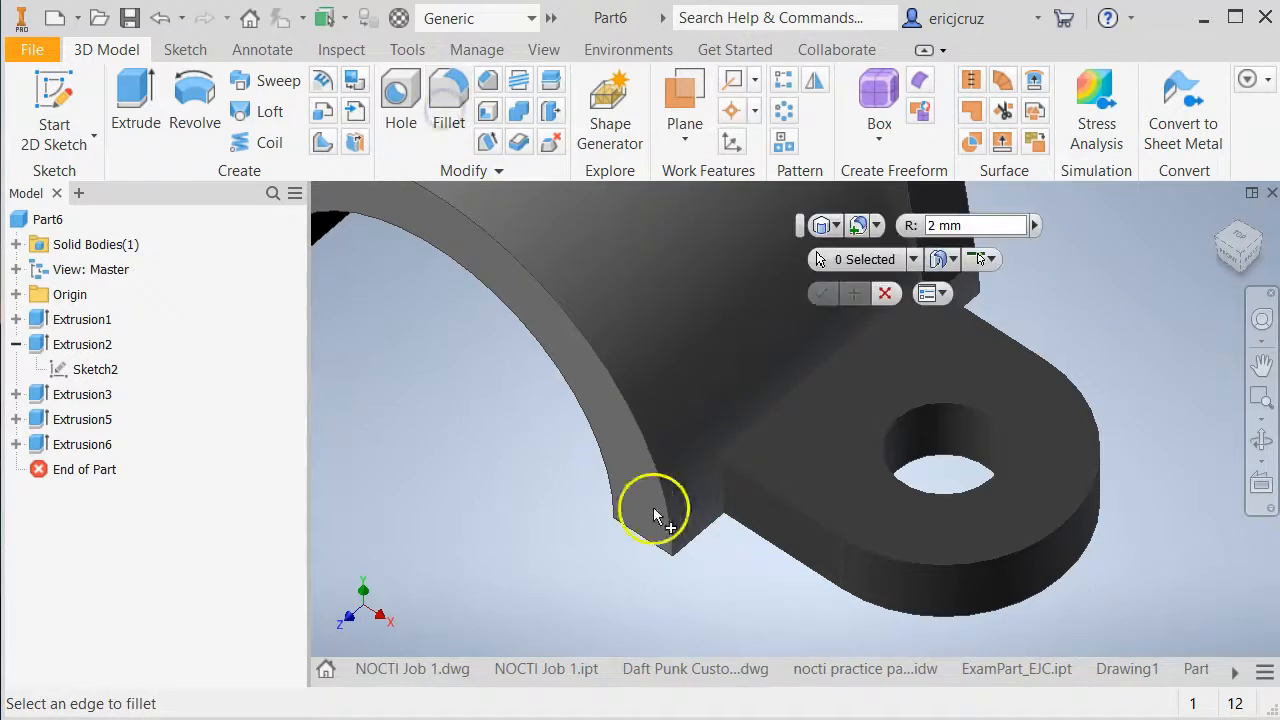
{"action": "left_click_drag", "start_coordinate": [596, 198], "coordinate": [369, 122]}
{"action": "left_click", "coordinate": [277, 226]}
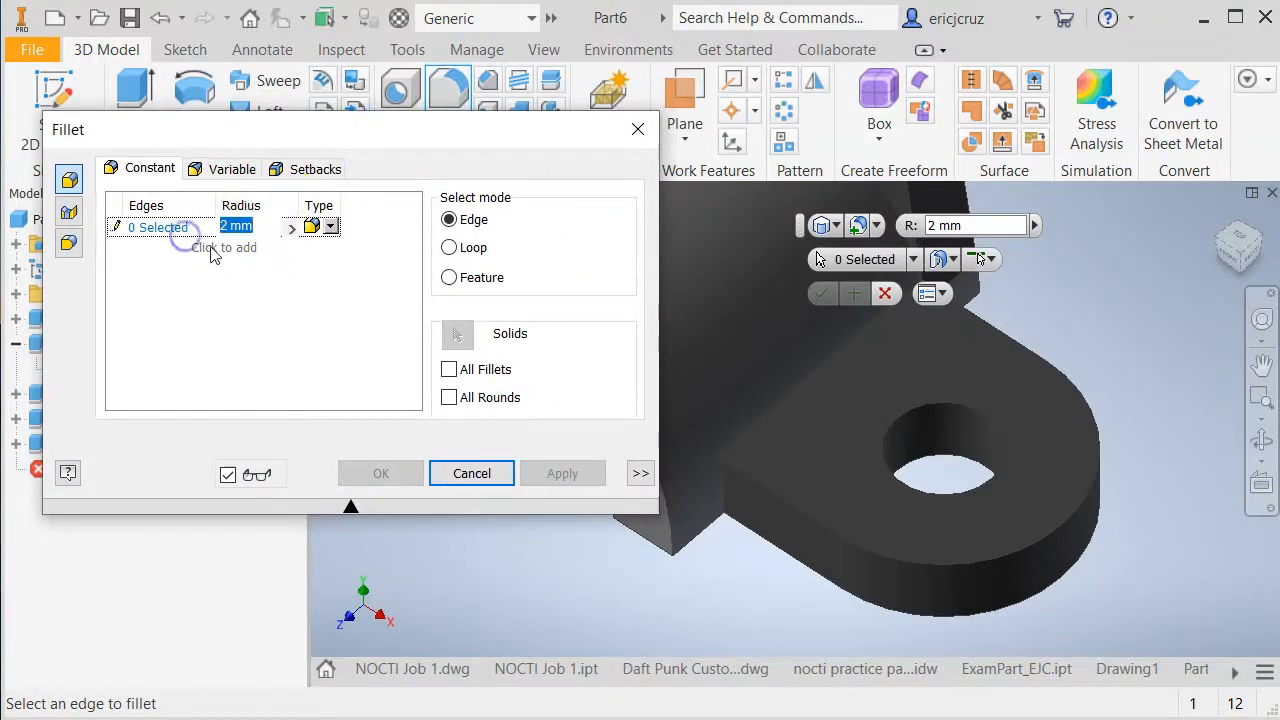
{"action": "left_click", "coordinate": [723, 500]}
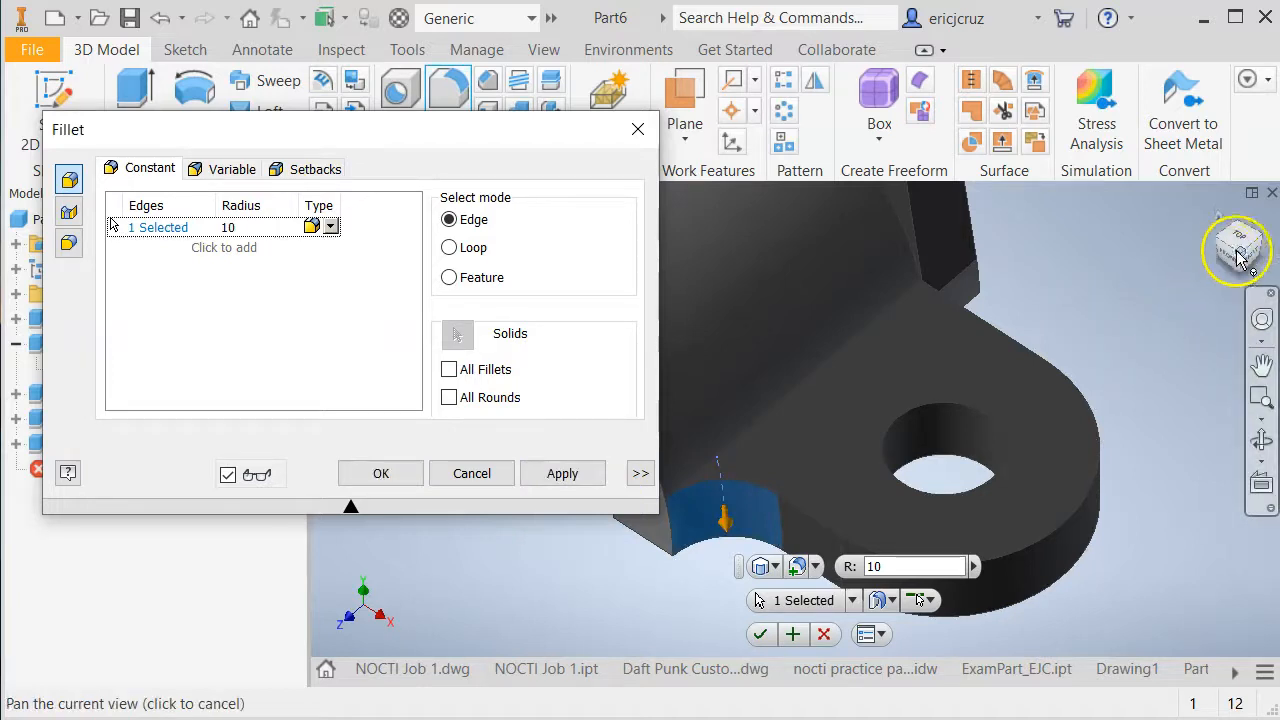
{"action": "middle_click_drag", "start_coordinate": [1106, 329], "coordinate": [937, 321], "text": "shift"}
{"action": "left_click", "coordinate": [922, 243]}
{"action": "middle_click_drag", "start_coordinate": [876, 348], "coordinate": [923, 517]}
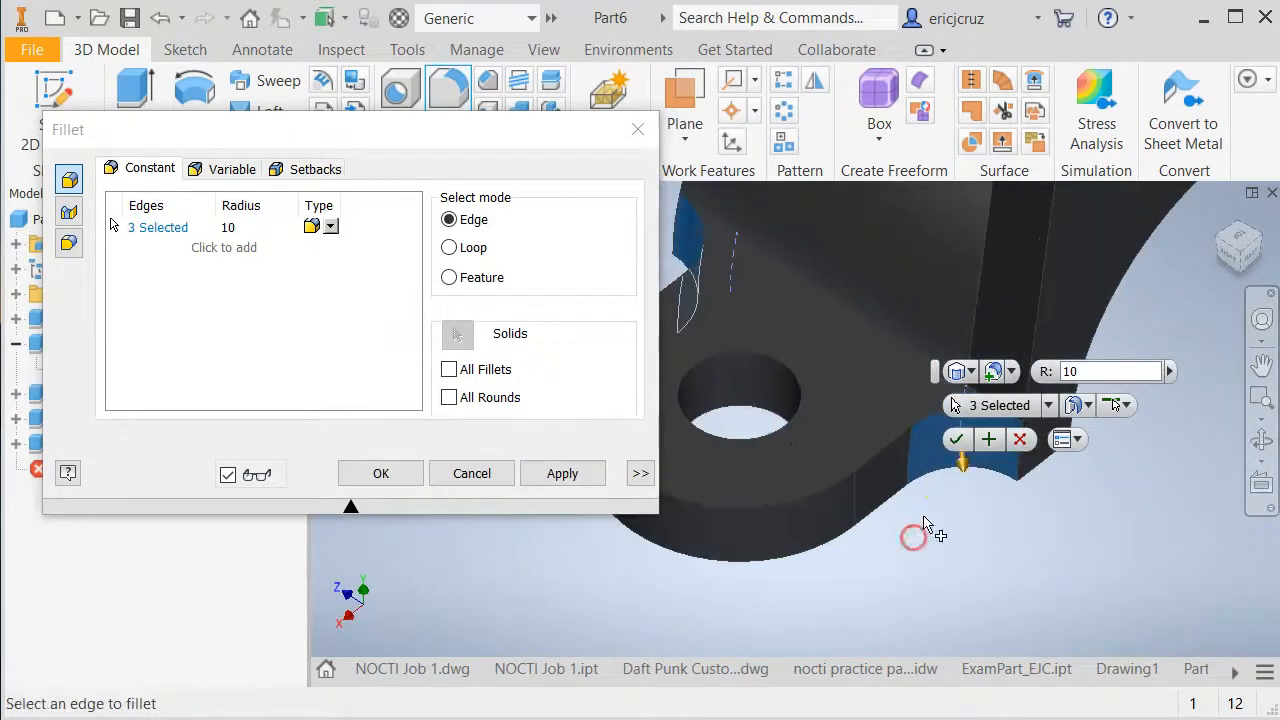
{"action": "left_click", "coordinate": [958, 440]}
Expand the part's origin geometry and select the YZ plane through the middle of the bracket
{"action": "middle_click_drag", "start_coordinate": [517, 320], "coordinate": [653, 303], "text": "shift"}
{"action": "scroll", "coordinate": [654, 304], "scroll_direction": "down", "scroll_amount": 3}
{"action": "scroll", "coordinate": [654, 304], "scroll_direction": "up", "scroll_amount": 5}
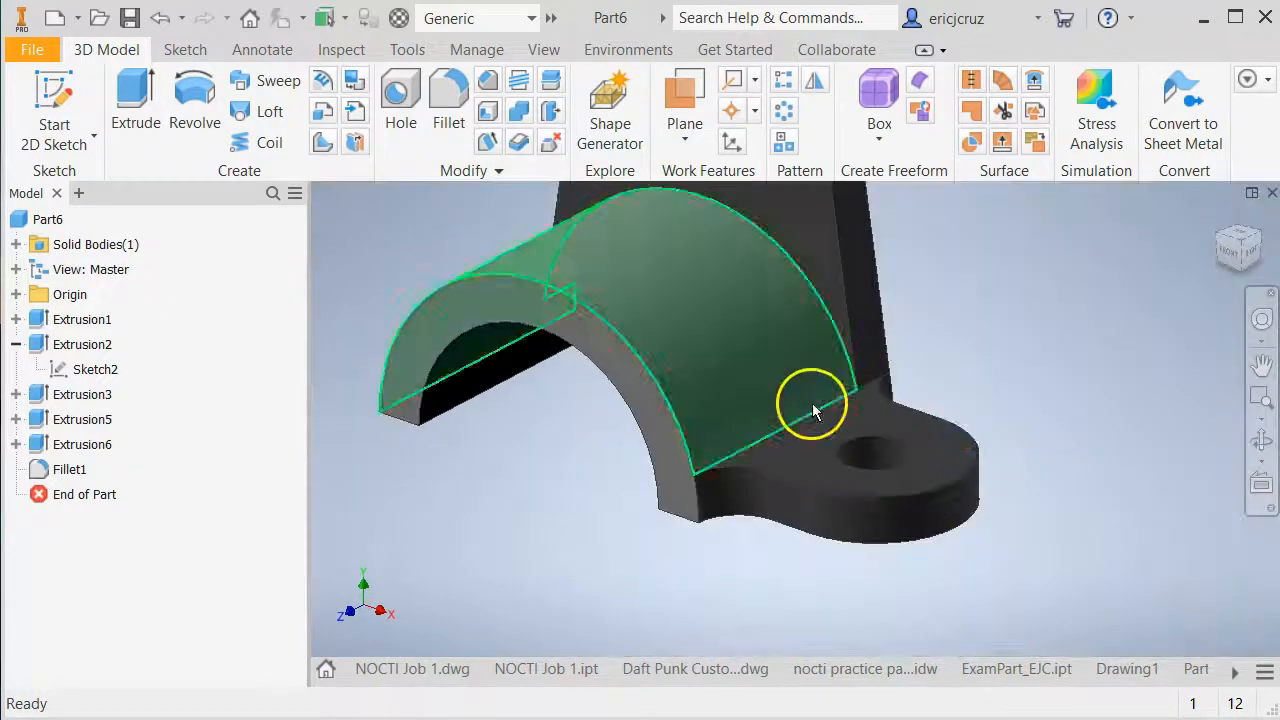
{"action": "middle_click_drag", "start_coordinate": [427, 470], "coordinate": [499, 514]}
{"action": "scroll", "coordinate": [499, 514], "scroll_direction": "up", "scroll_amount": 3}
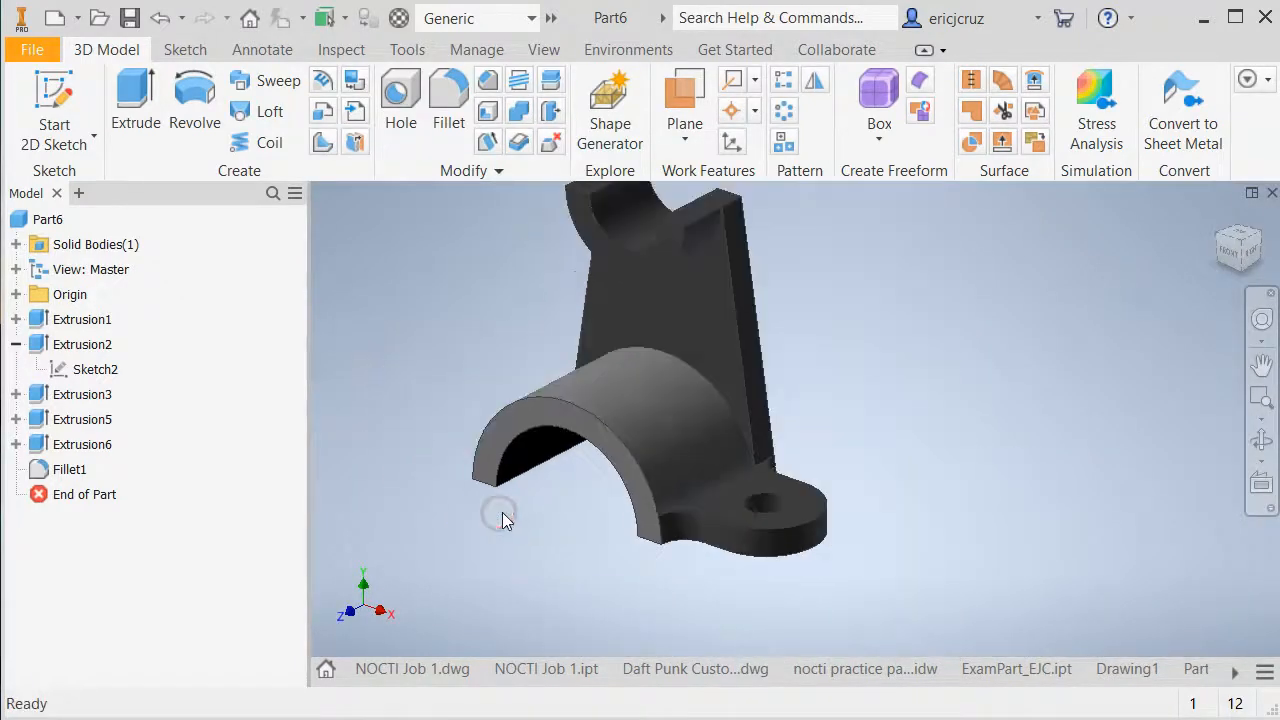
{"action": "left_click", "coordinate": [16, 294]}
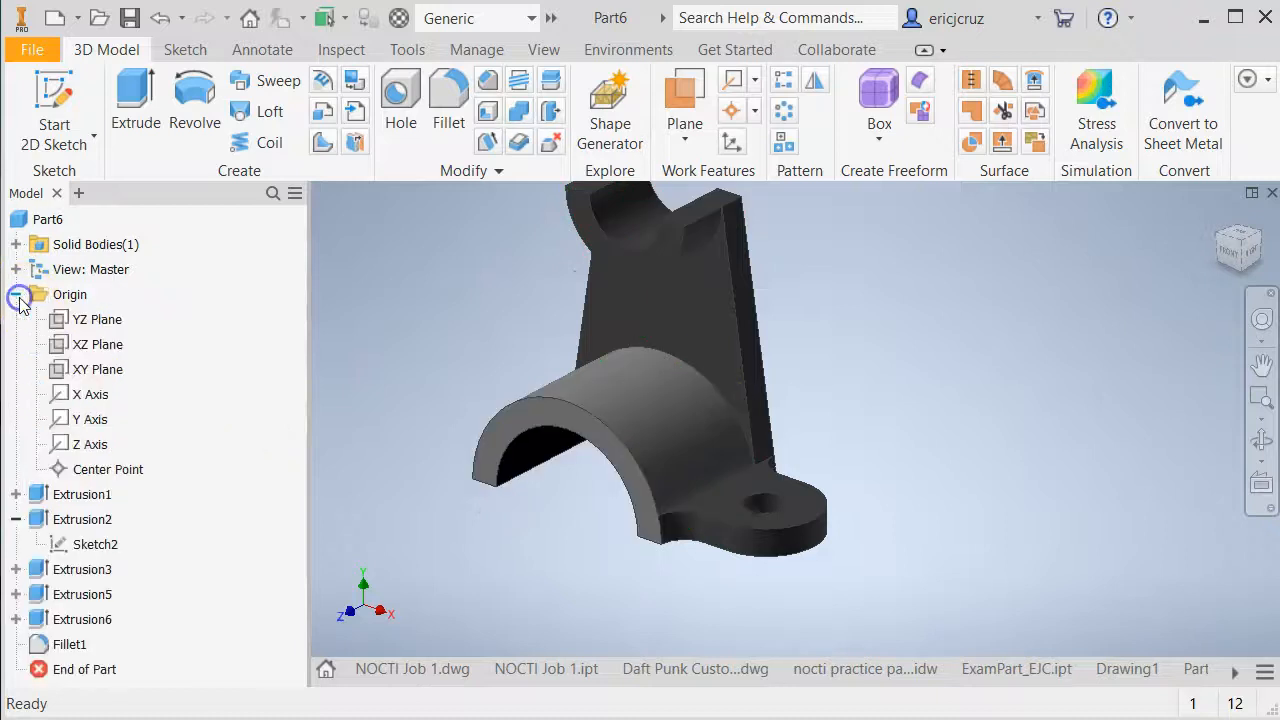
{"action": "left_click", "coordinate": [90, 322]}
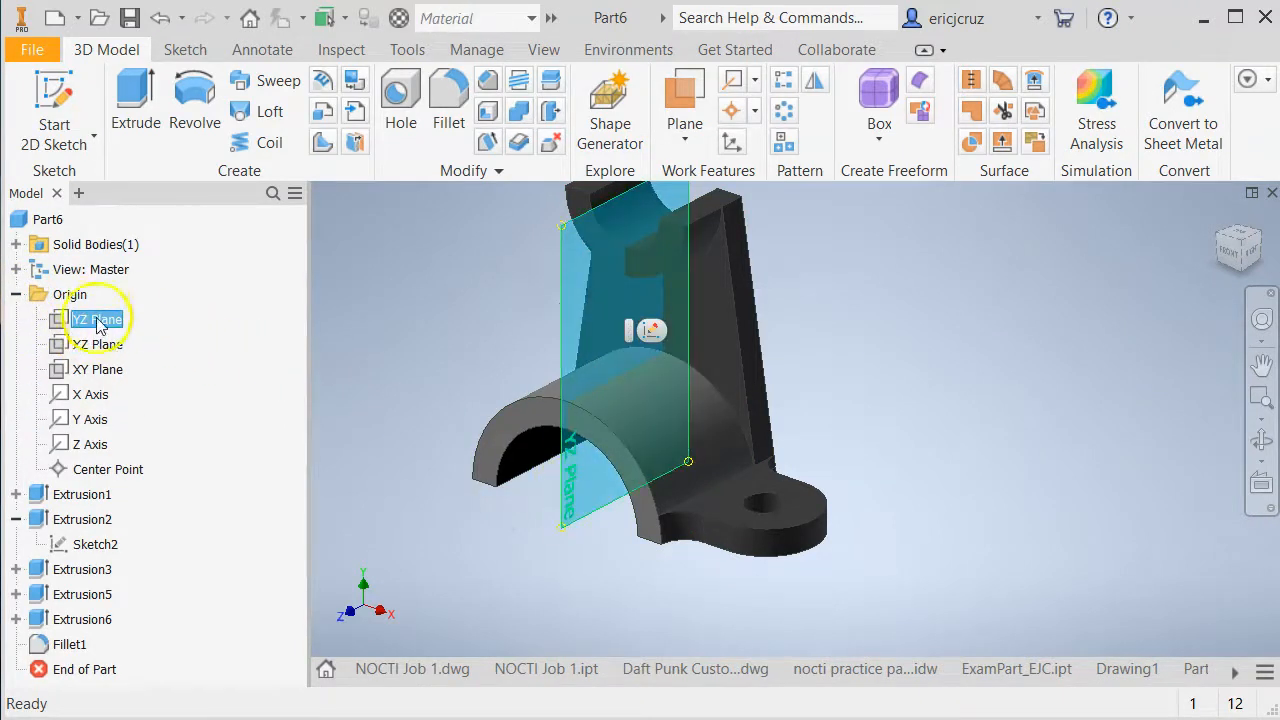
{"action": "mouse_move", "coordinate": [503, 457]}
{"action": "middle_mouse_down", "text": "shift"}
{"action": "mouse_move", "coordinate": [586, 457]}
{"action": "mouse_move", "coordinate": [480, 449]}
{"action": "mouse_move", "coordinate": [511, 470]}
{"action": "middle_mouse_up", "text": "shift"}
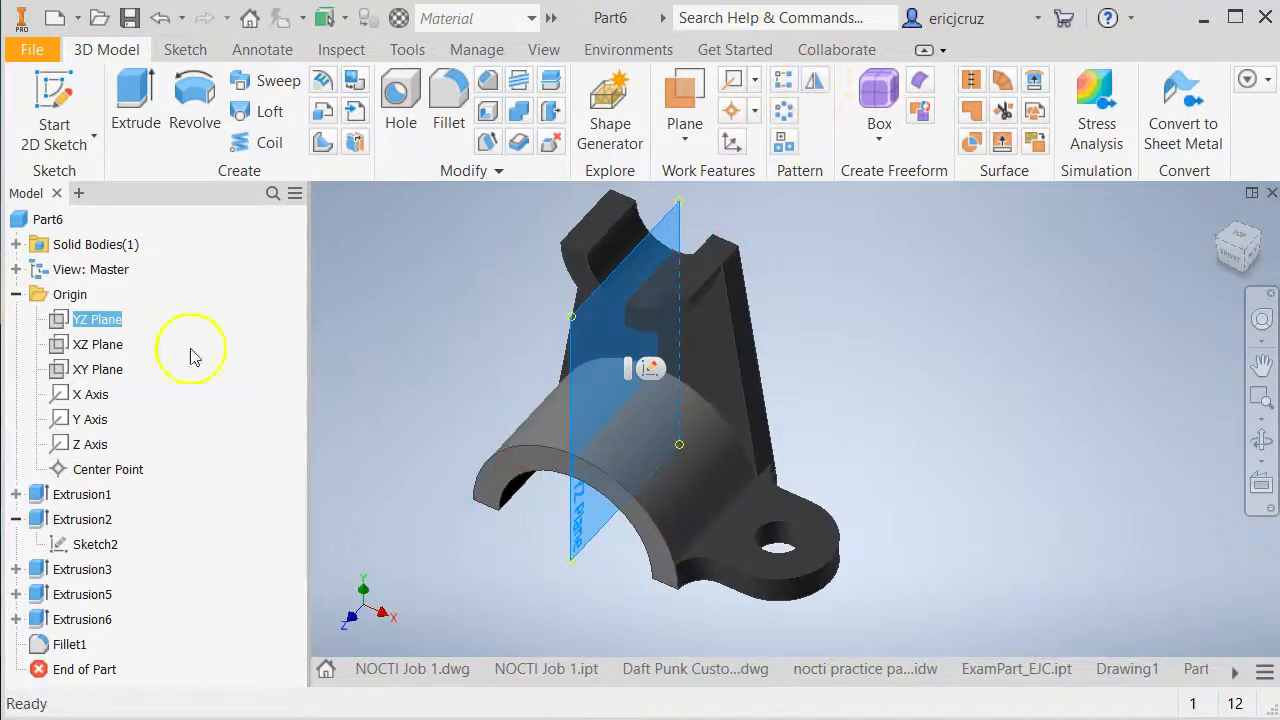
{"action": "left_click", "coordinate": [84, 325]}
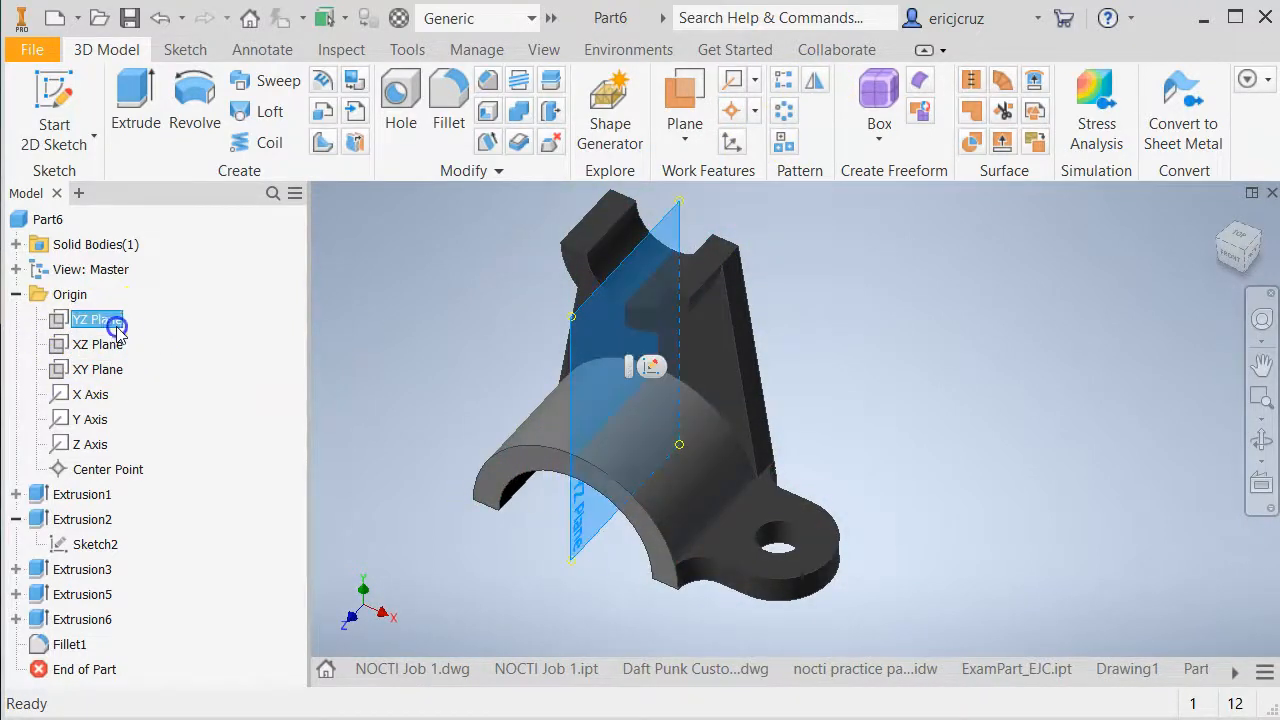
Try to mirror the ear extrusion and its corner fillets together about the YZ plane
{"action": "left_click", "coordinate": [819, 88]}
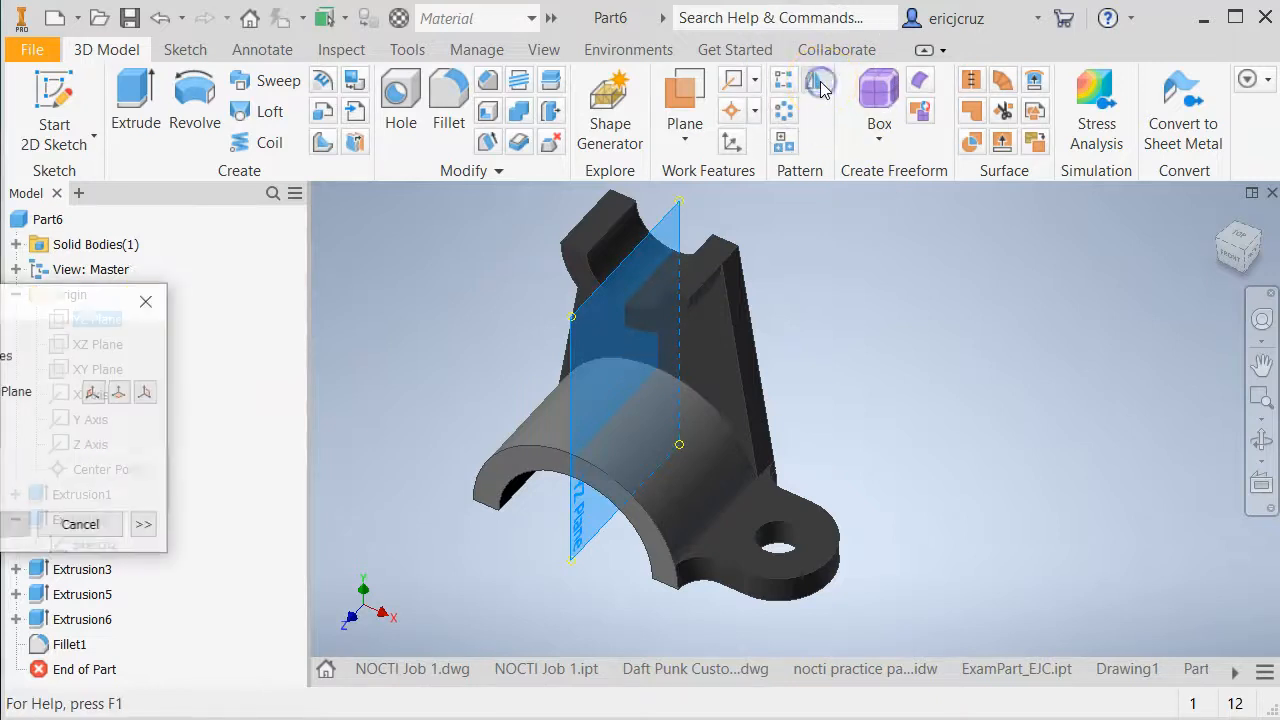
{"action": "left_click_drag", "start_coordinate": [34, 298], "coordinate": [294, 261]}
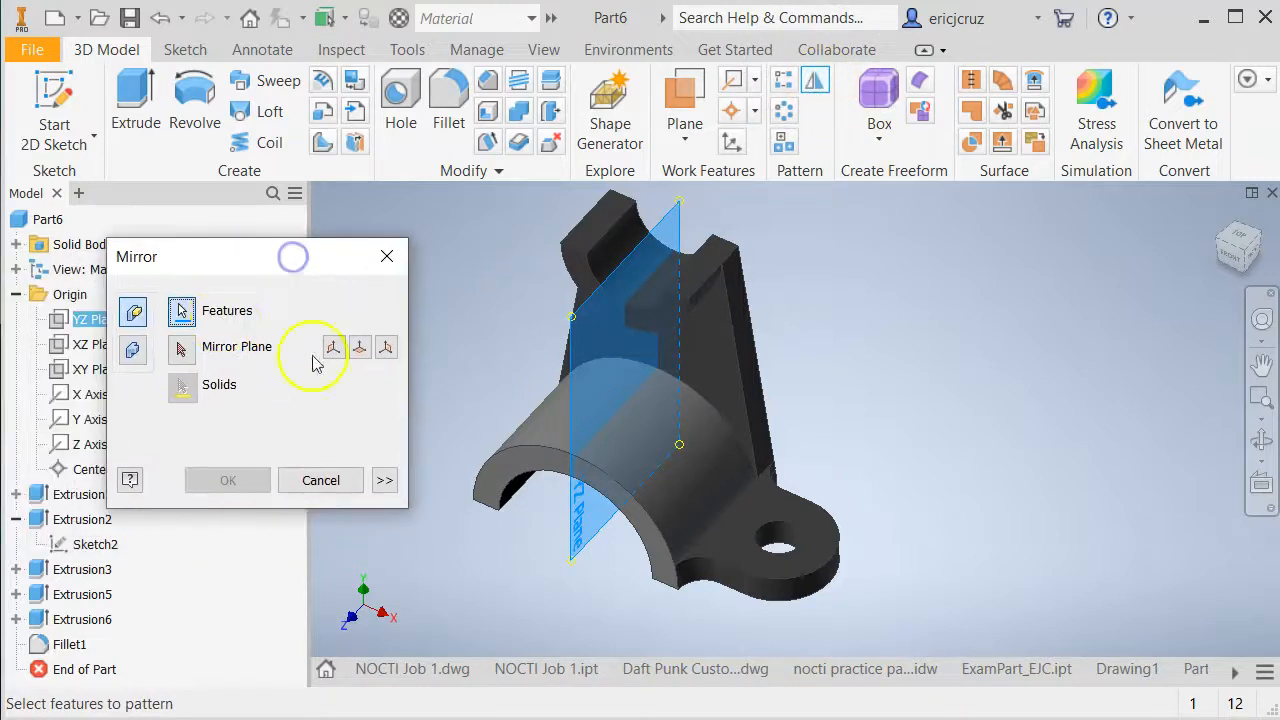
{"action": "left_click", "coordinate": [808, 538]}
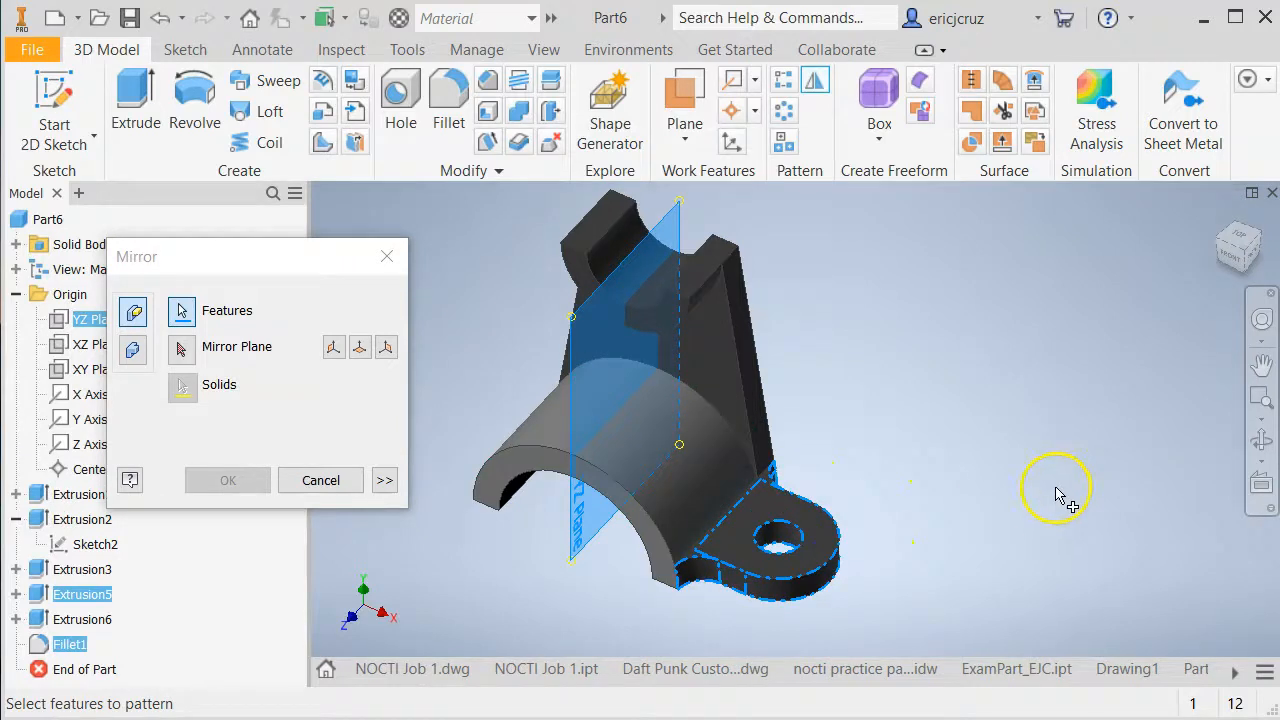
{"action": "left_click", "coordinate": [184, 350]}
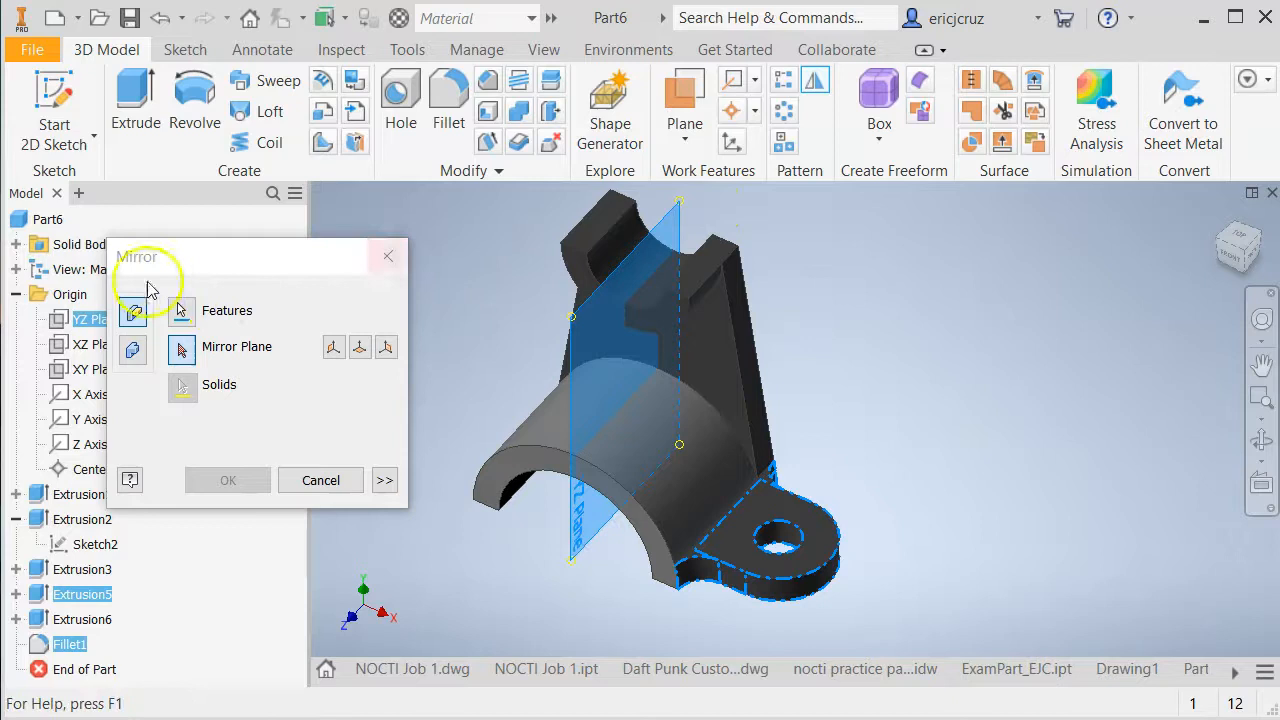
{"action": "left_click", "coordinate": [90, 322]}
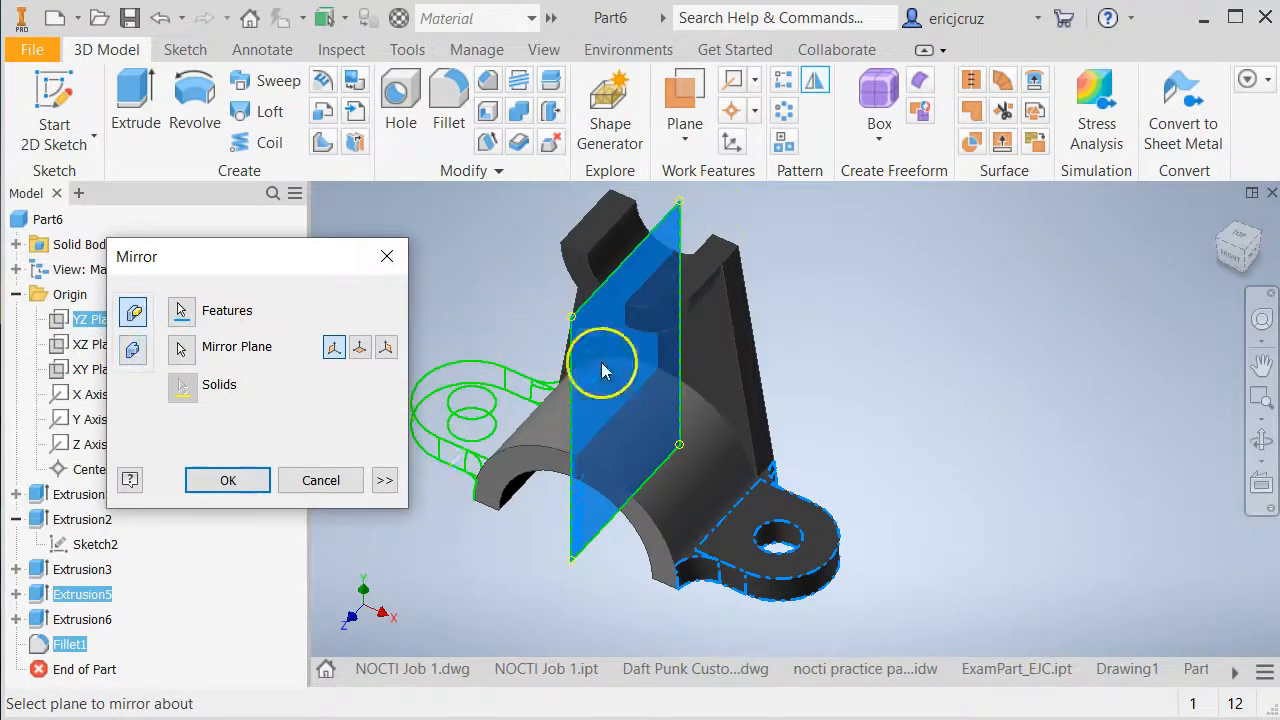
{"action": "left_click", "coordinate": [242, 480]}
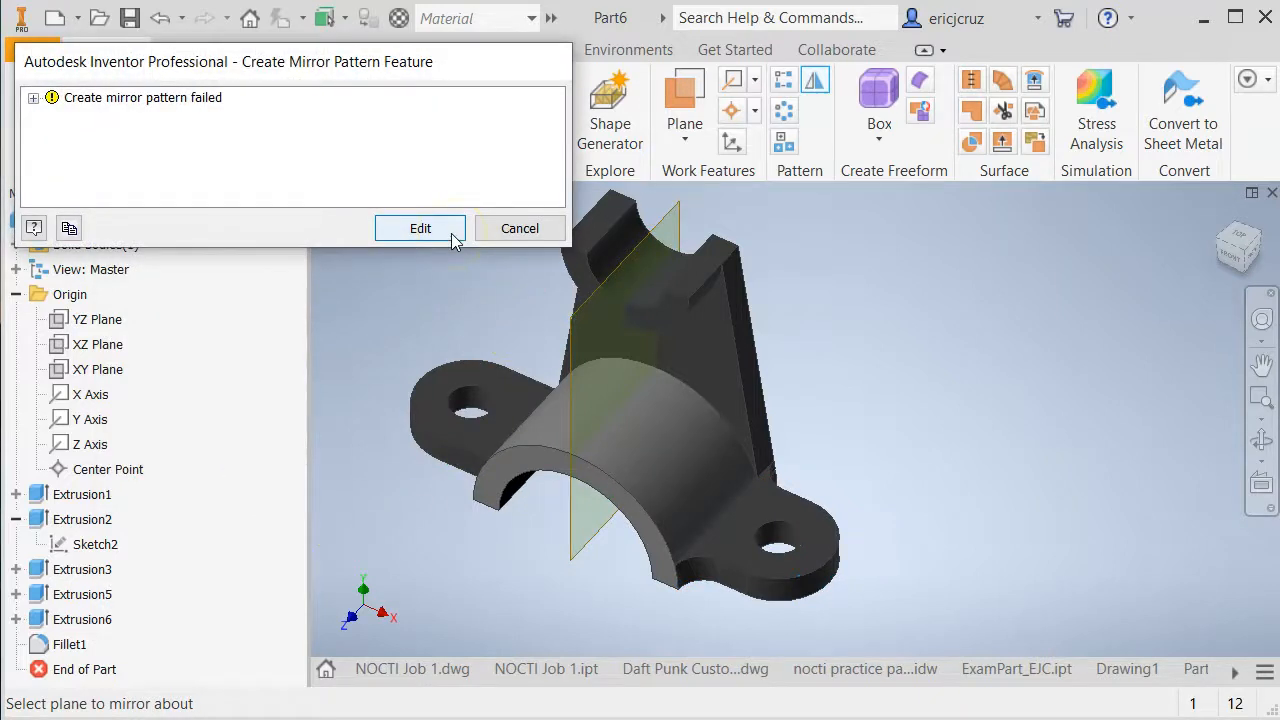
{"action": "left_click", "coordinate": [517, 229]}
Mirror only the ear extrusion with its hole to the other side of the arch about the YZ plane
{"action": "mouse_move", "coordinate": [452, 355]}
{"action": "middle_mouse_down", "text": "shift"}
{"action": "mouse_move", "coordinate": [466, 357]}
{"action": "mouse_move", "coordinate": [447, 363]}
{"action": "middle_mouse_up", "text": "shift"}
{"action": "left_click", "coordinate": [812, 90]}
{"action": "left_click", "coordinate": [845, 506]}
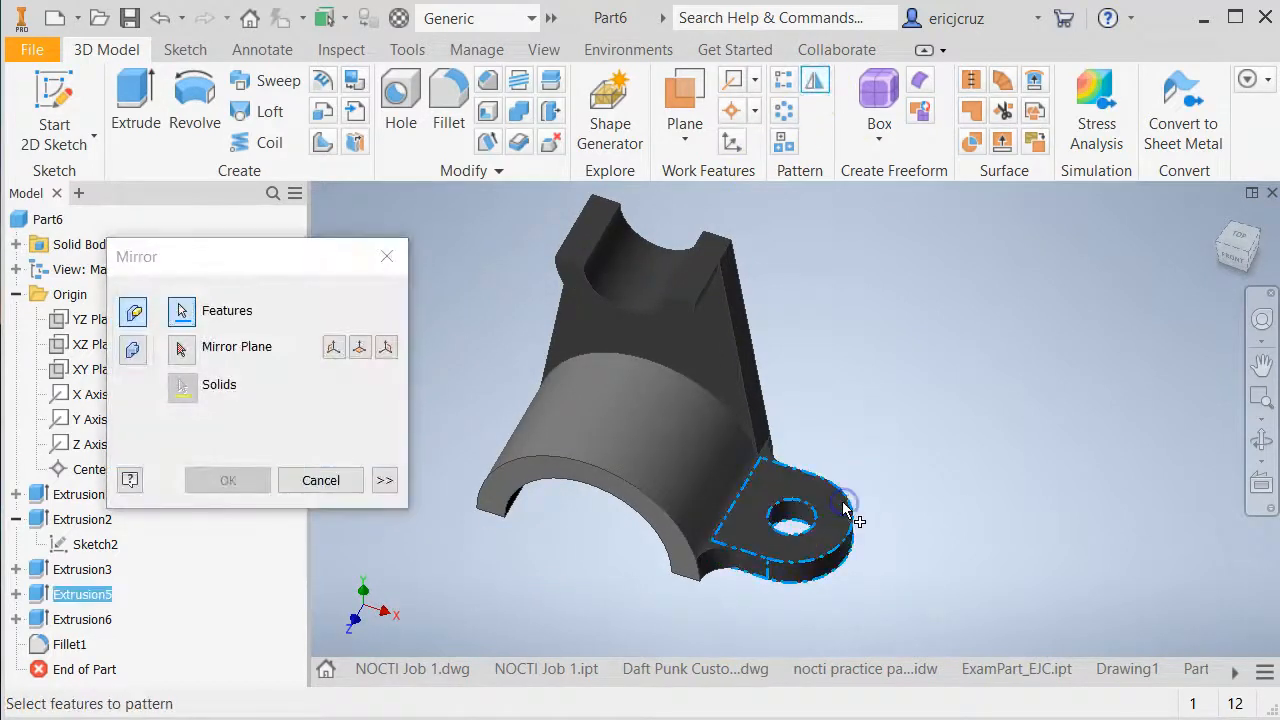
{"action": "left_click", "coordinate": [181, 348]}
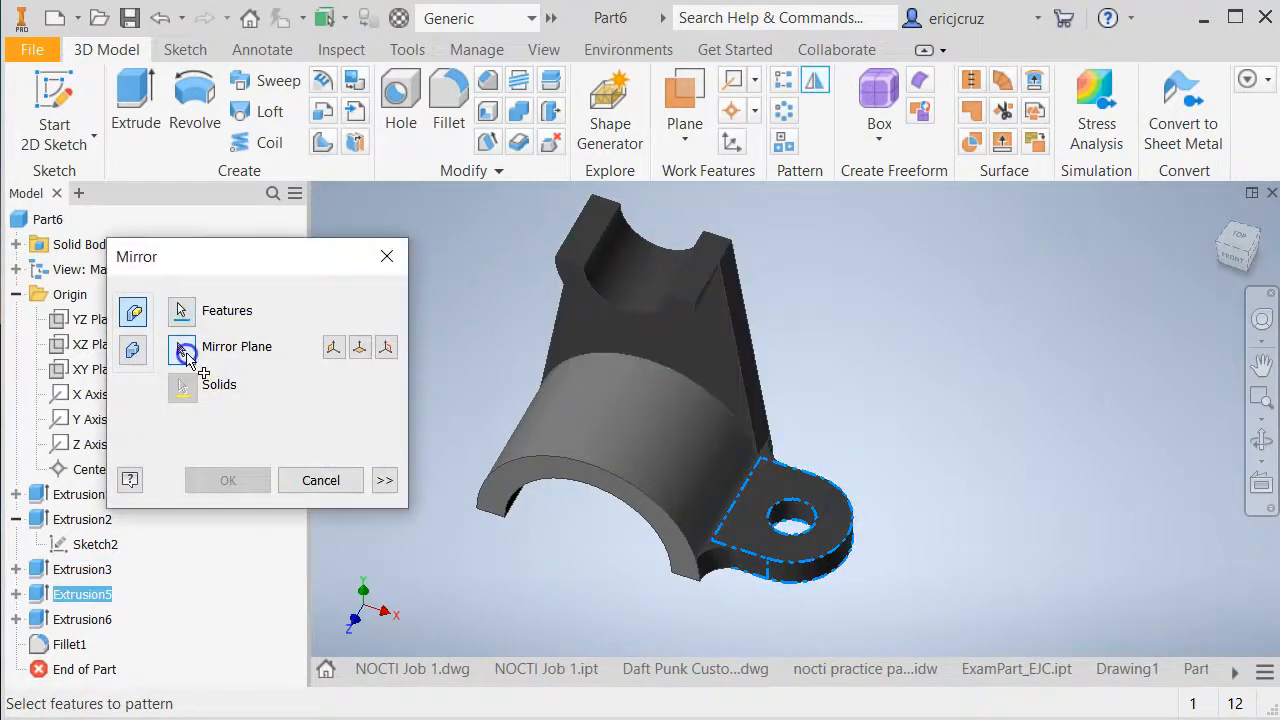
{"action": "left_click", "coordinate": [90, 318]}
{"action": "left_click", "coordinate": [226, 481]}
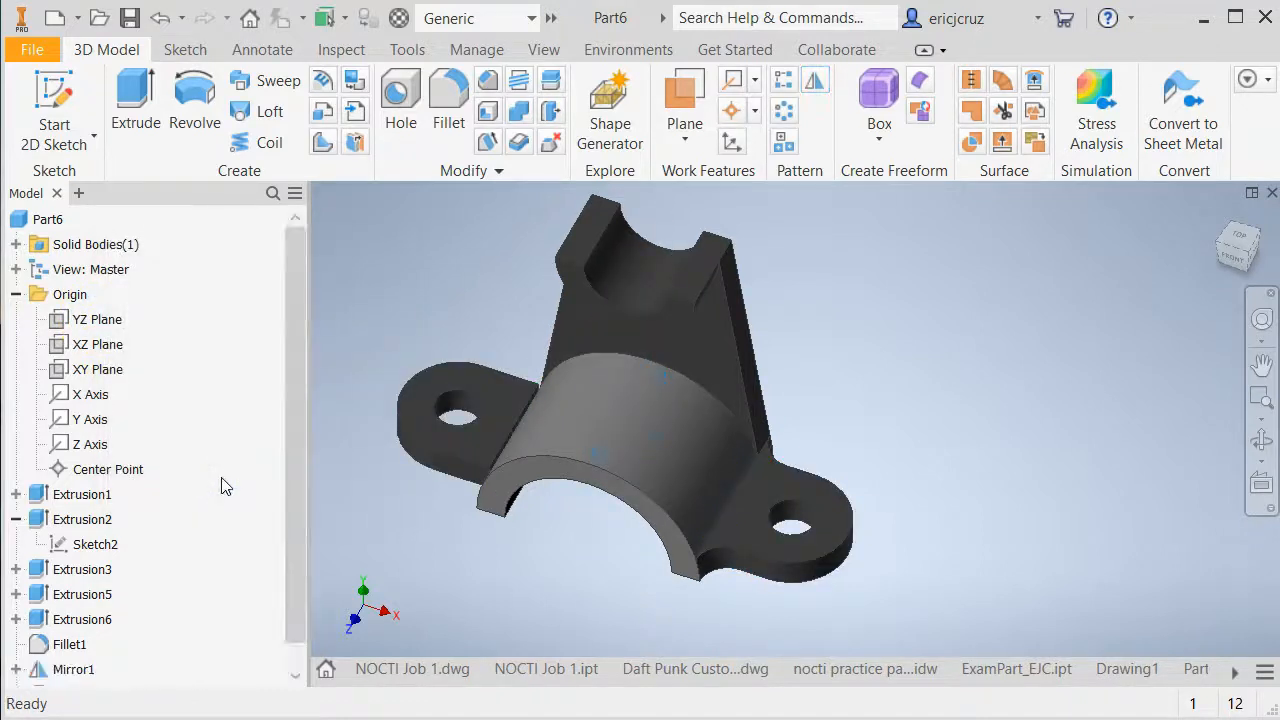
{"action": "left_click", "coordinate": [812, 80]}
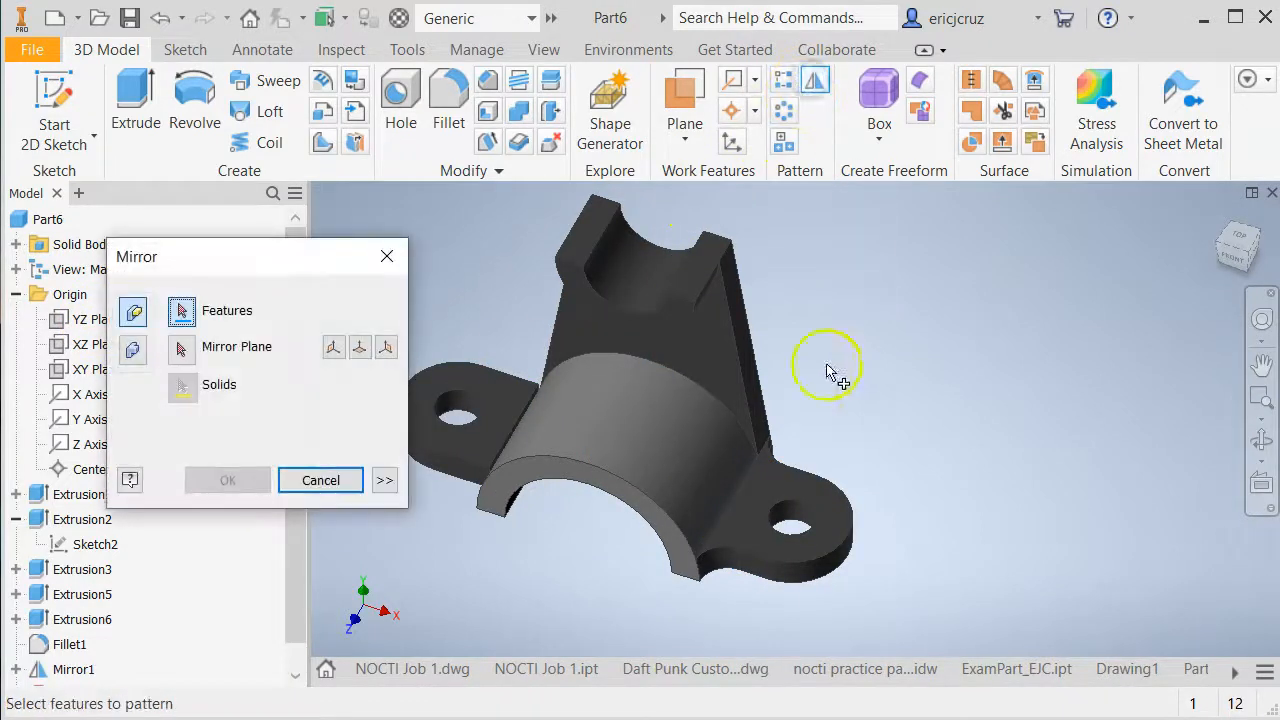
{"action": "left_click", "coordinate": [718, 563]}
{"action": "left_click", "coordinate": [179, 348]}
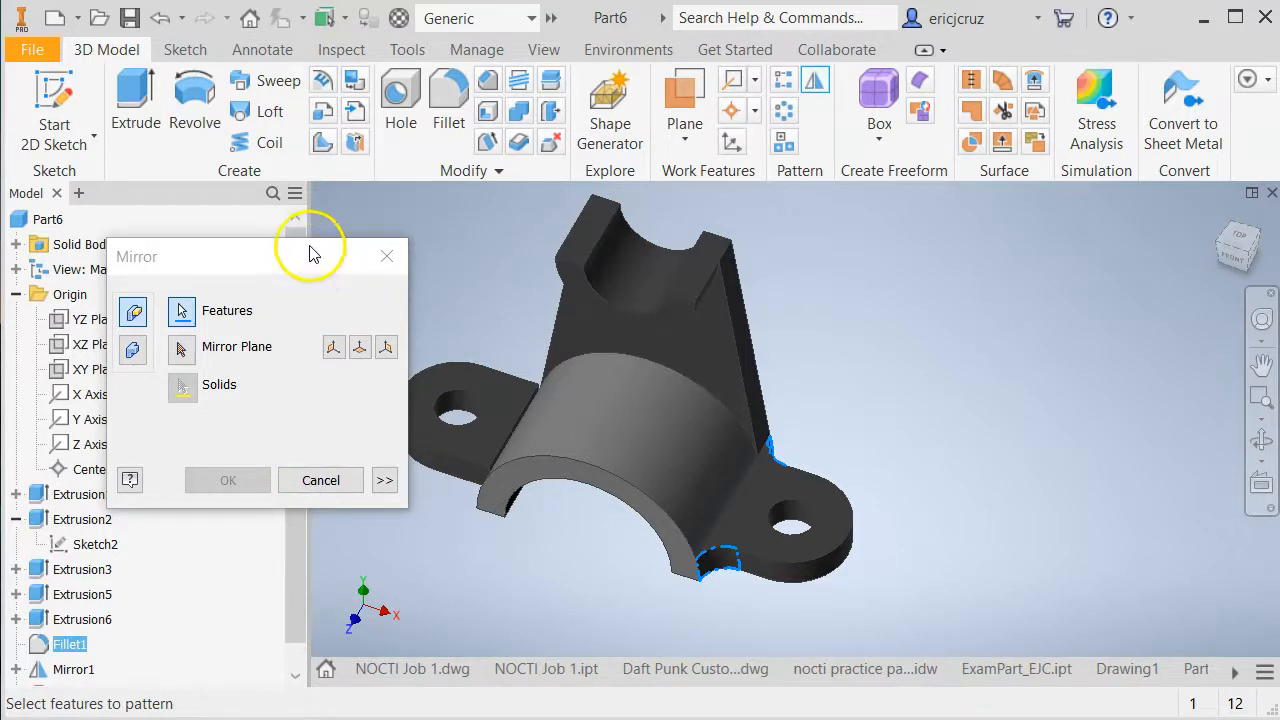
{"action": "left_click", "coordinate": [360, 427]}
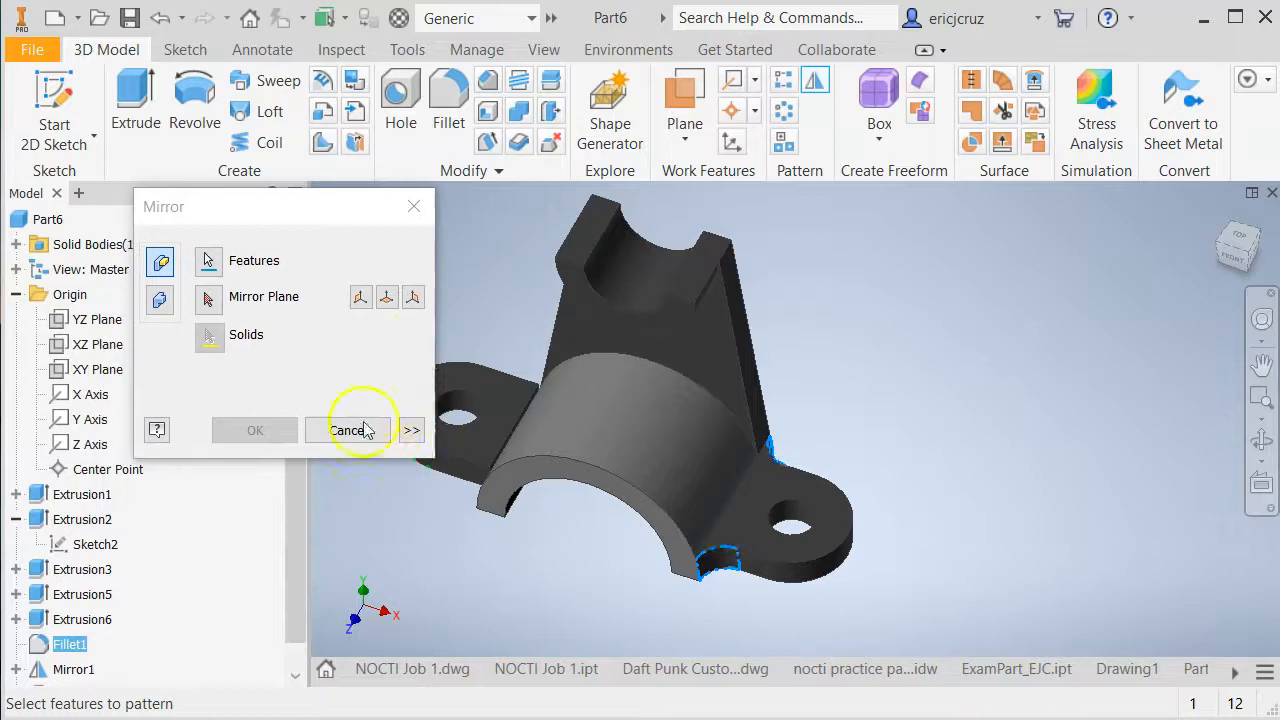
{"action": "middle_click_drag", "start_coordinate": [845, 417], "coordinate": [982, 441]}
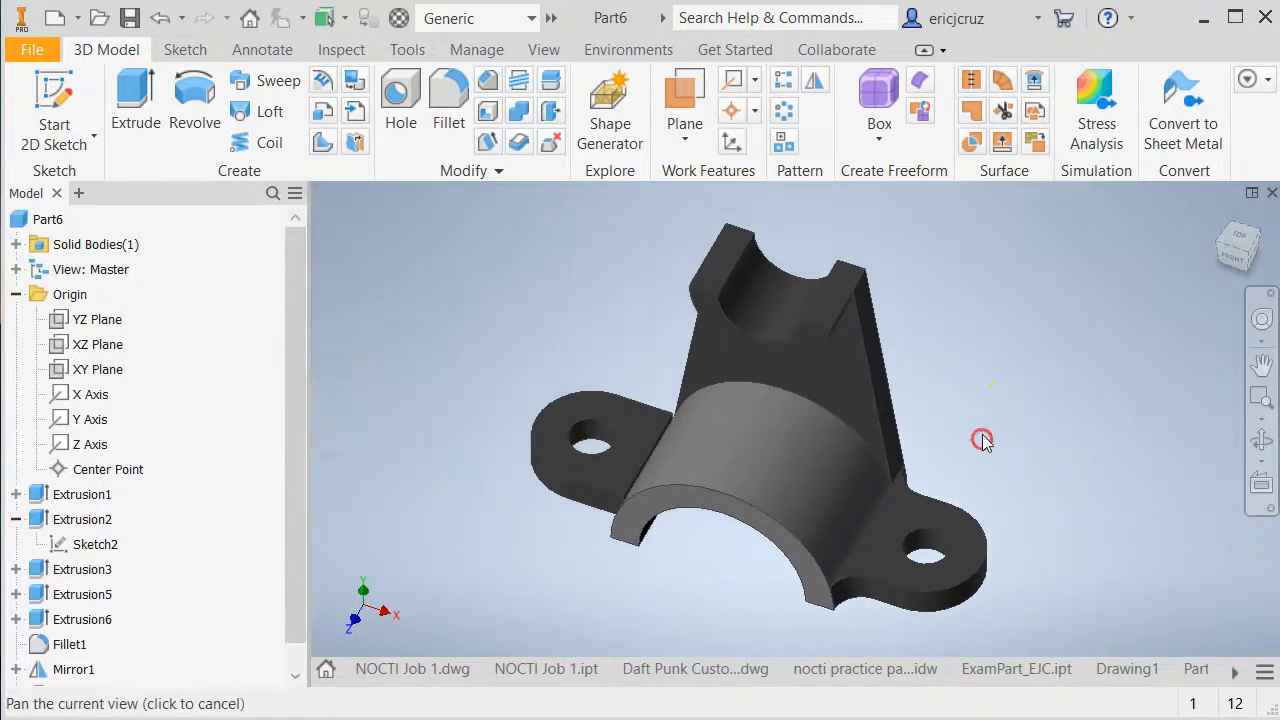
{"action": "left_click", "coordinate": [814, 81]}
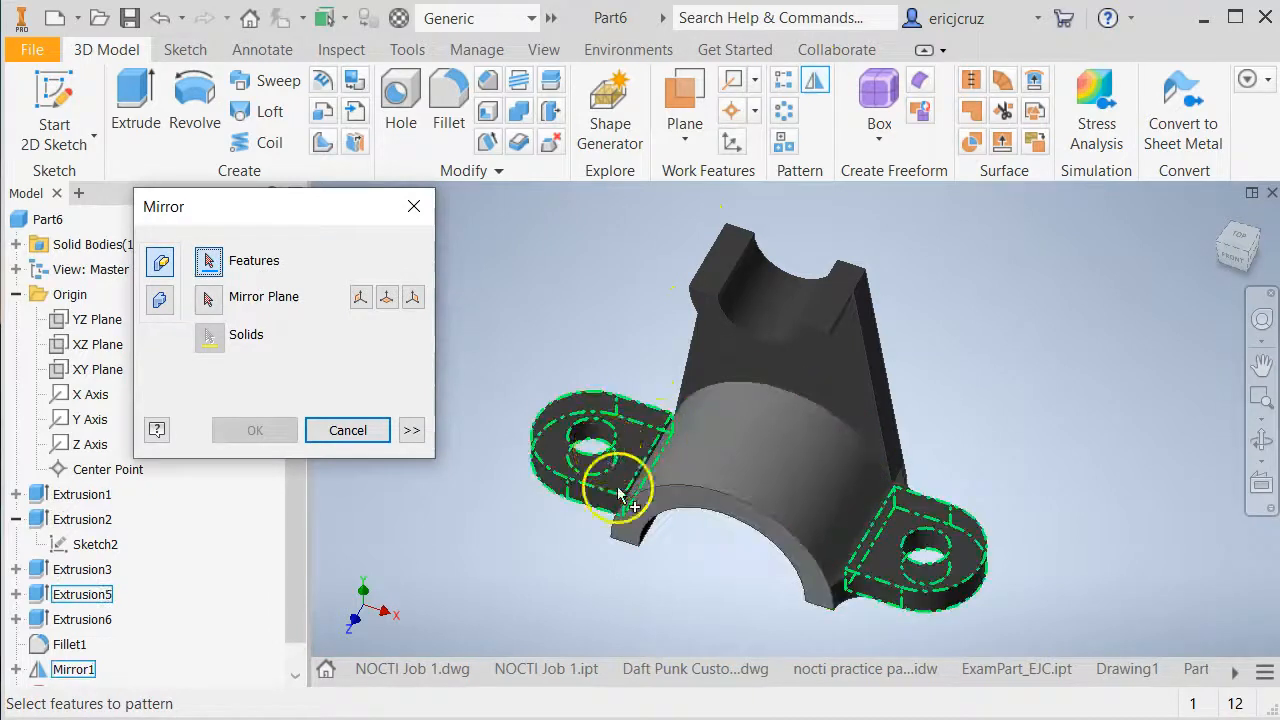
{"action": "left_click", "coordinate": [855, 591]}
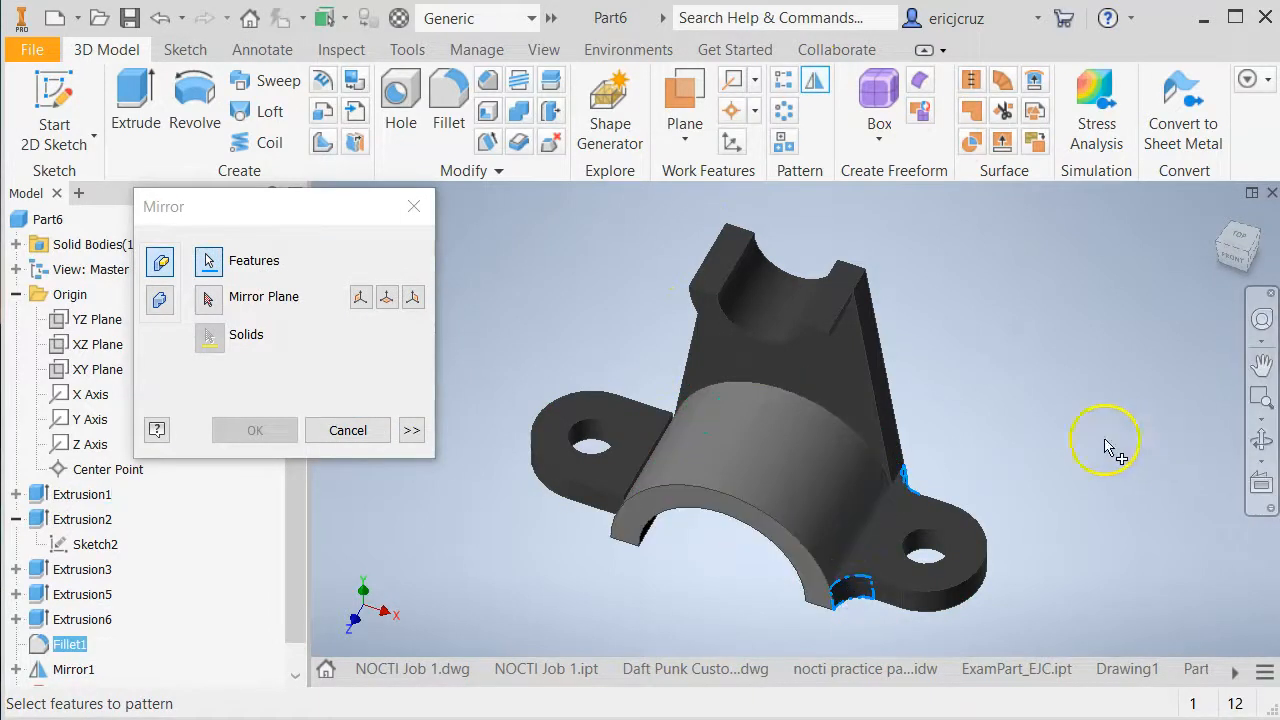
{"action": "left_click", "coordinate": [348, 431]}
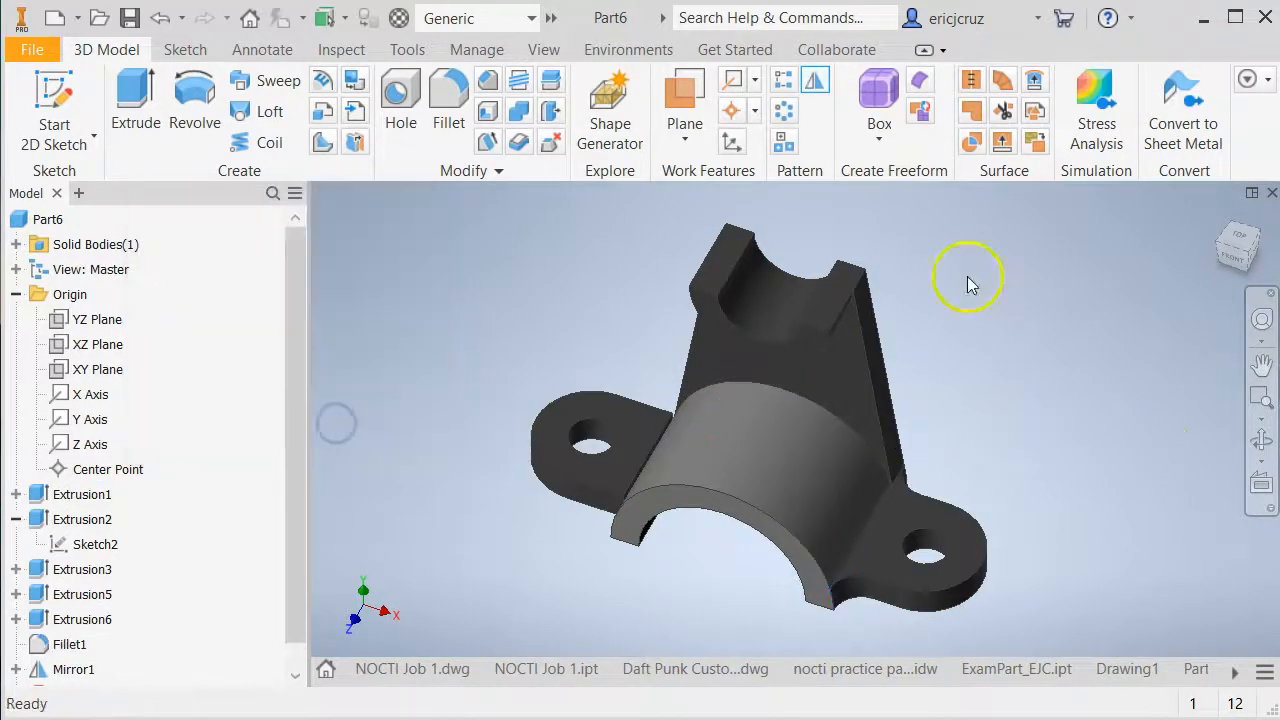
Mirror the extrusion joining the ear to the arch, Extrusion6, about the YZ plane
{"action": "left_click", "coordinate": [820, 86]}
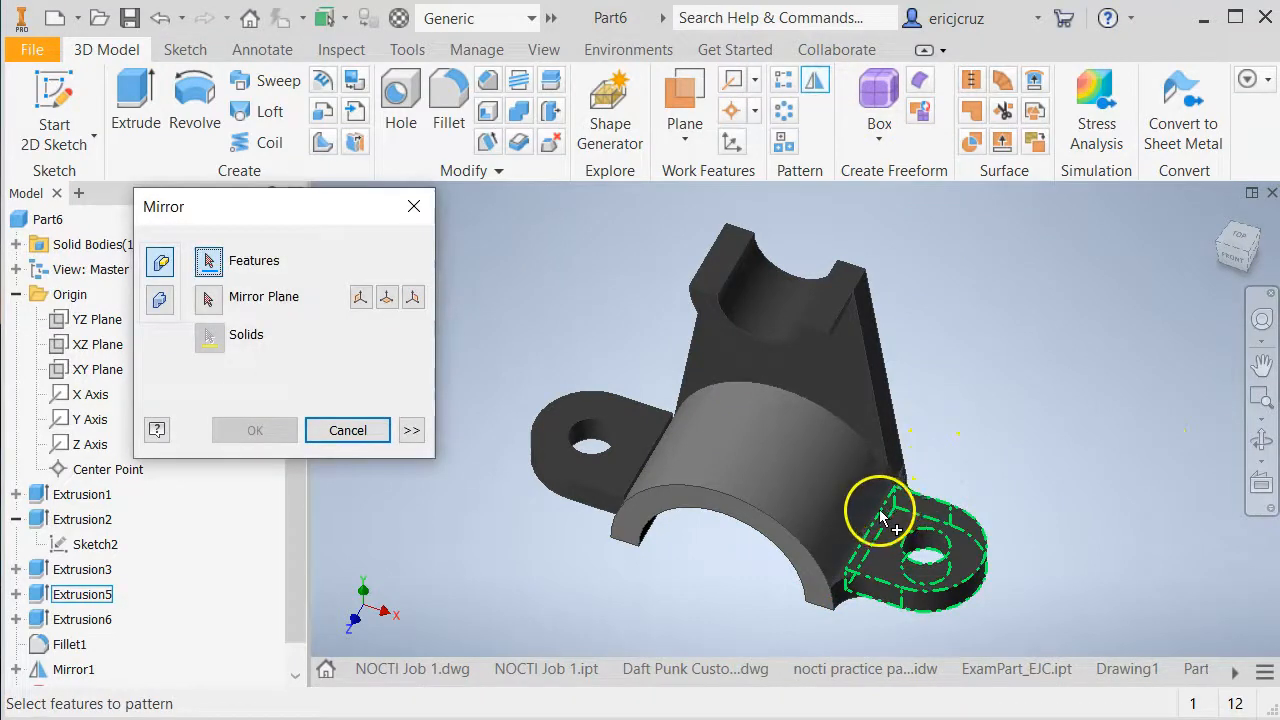
{"action": "scroll", "coordinate": [871, 515], "scroll_direction": "down", "scroll_amount": 5}
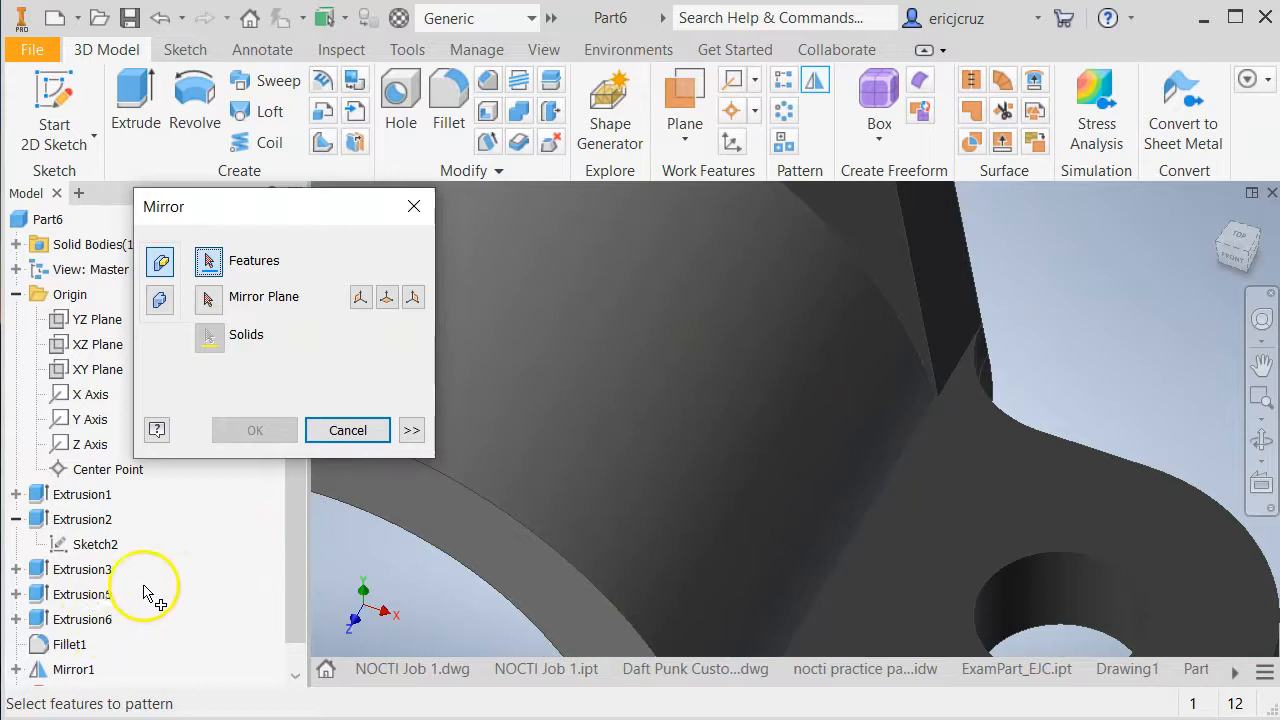
{"action": "scroll", "coordinate": [146, 592], "scroll_direction": "down", "scroll_amount": 1}
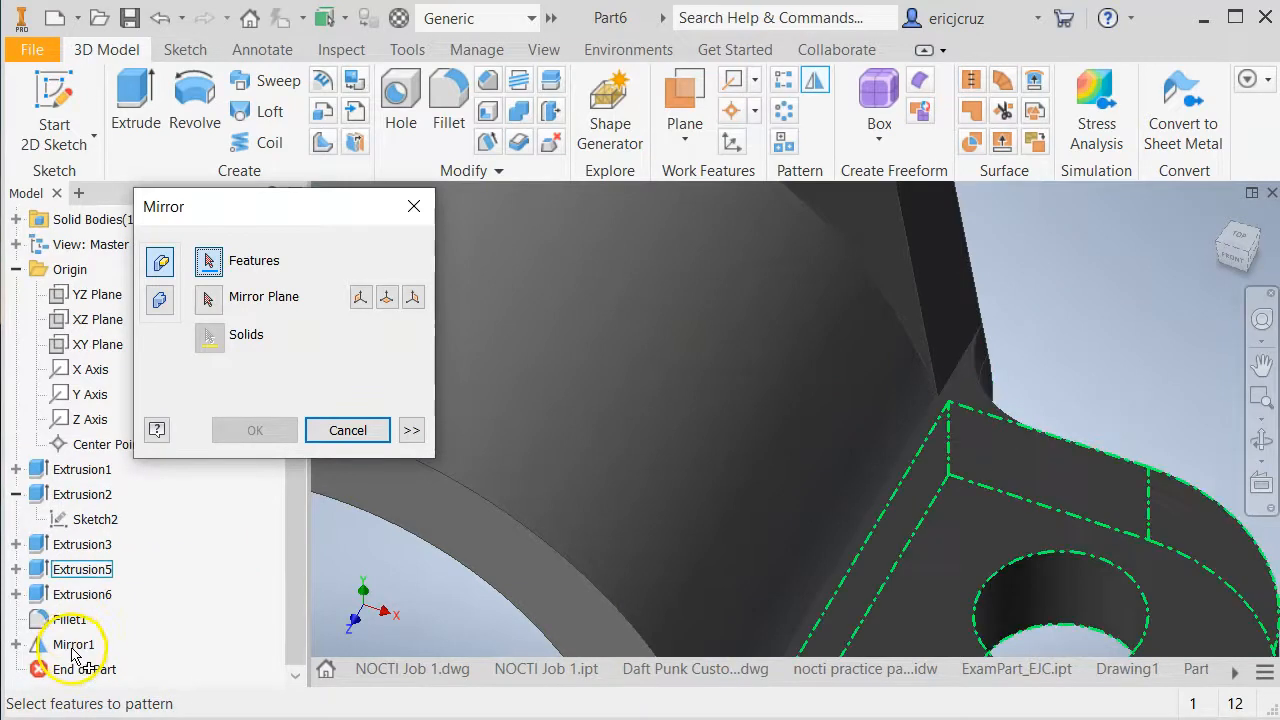
{"action": "left_click", "coordinate": [84, 594]}
{"action": "left_click", "coordinate": [208, 298]}
{"action": "left_click", "coordinate": [96, 294]}
{"action": "scroll", "coordinate": [623, 540], "scroll_direction": "up", "scroll_amount": 5}
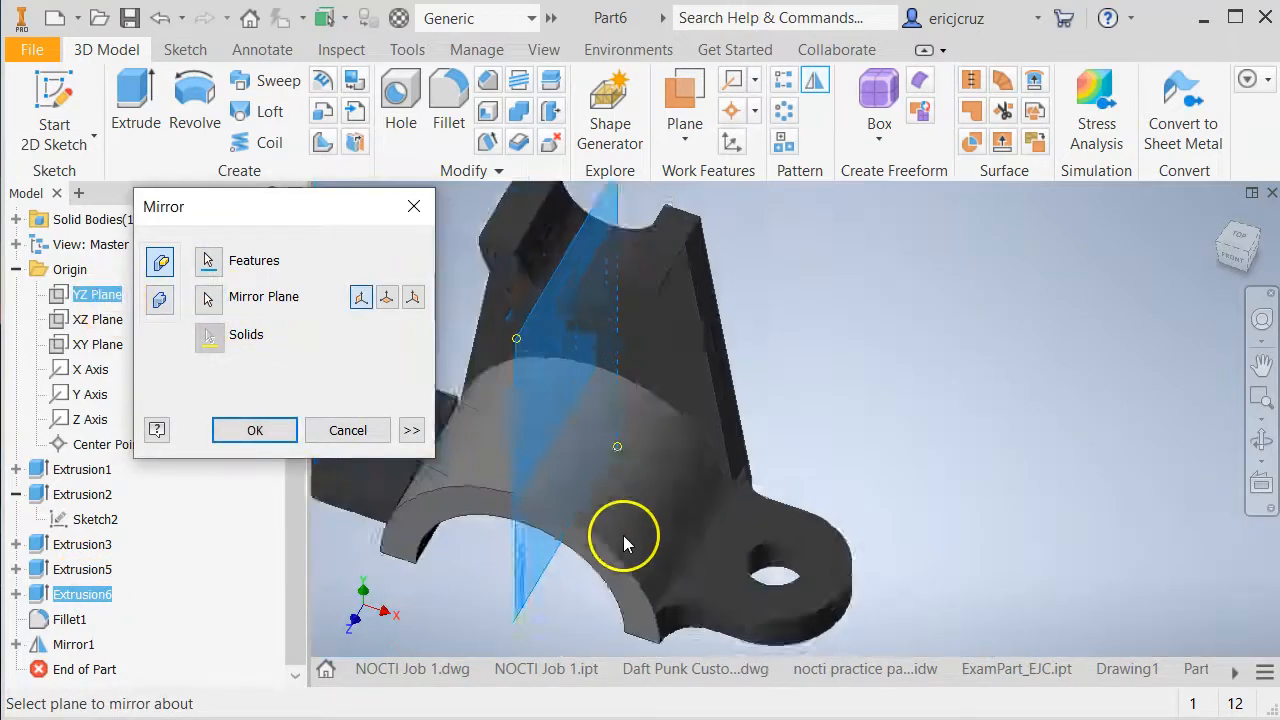
{"action": "scroll", "coordinate": [620, 533], "scroll_direction": "up", "scroll_amount": 2}
{"action": "left_click", "coordinate": [255, 431]}
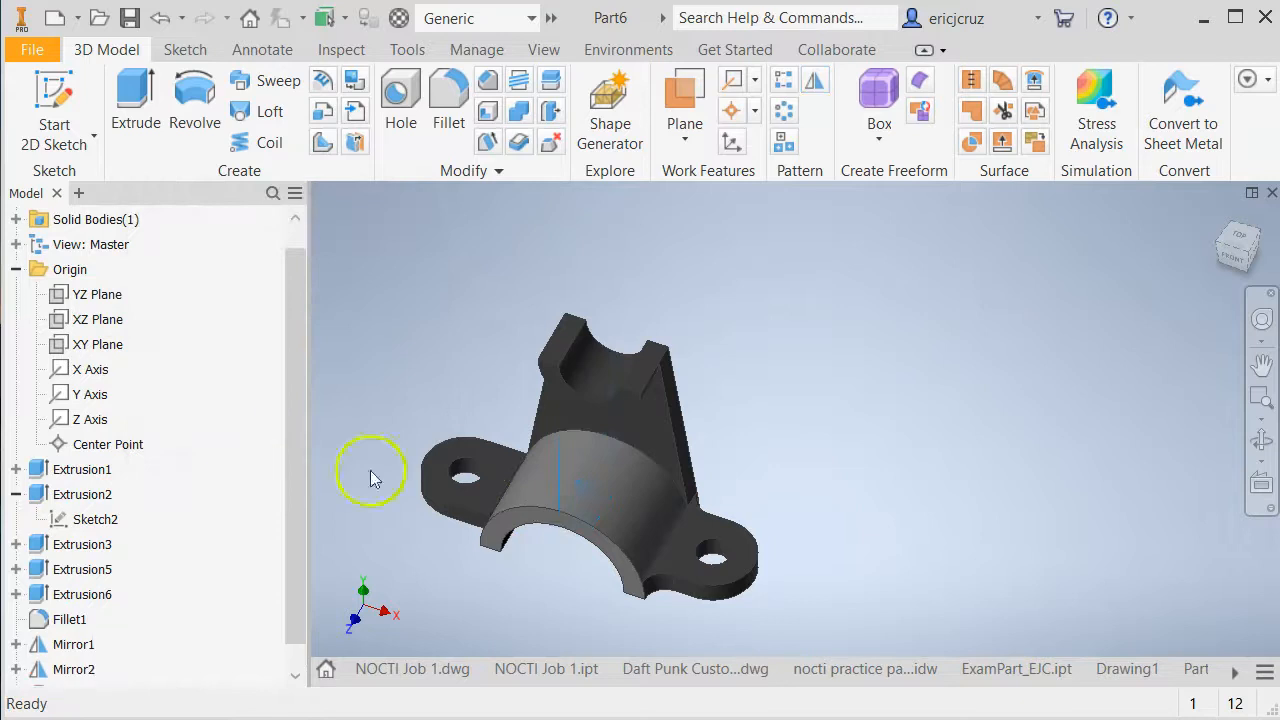
Mirror the ear's corner fillets to the opposite ear about the YZ plane
{"action": "scroll", "coordinate": [521, 497], "scroll_direction": "down", "scroll_amount": 4}
{"action": "middle_click_drag", "start_coordinate": [521, 497], "coordinate": [589, 477], "text": "shift"}
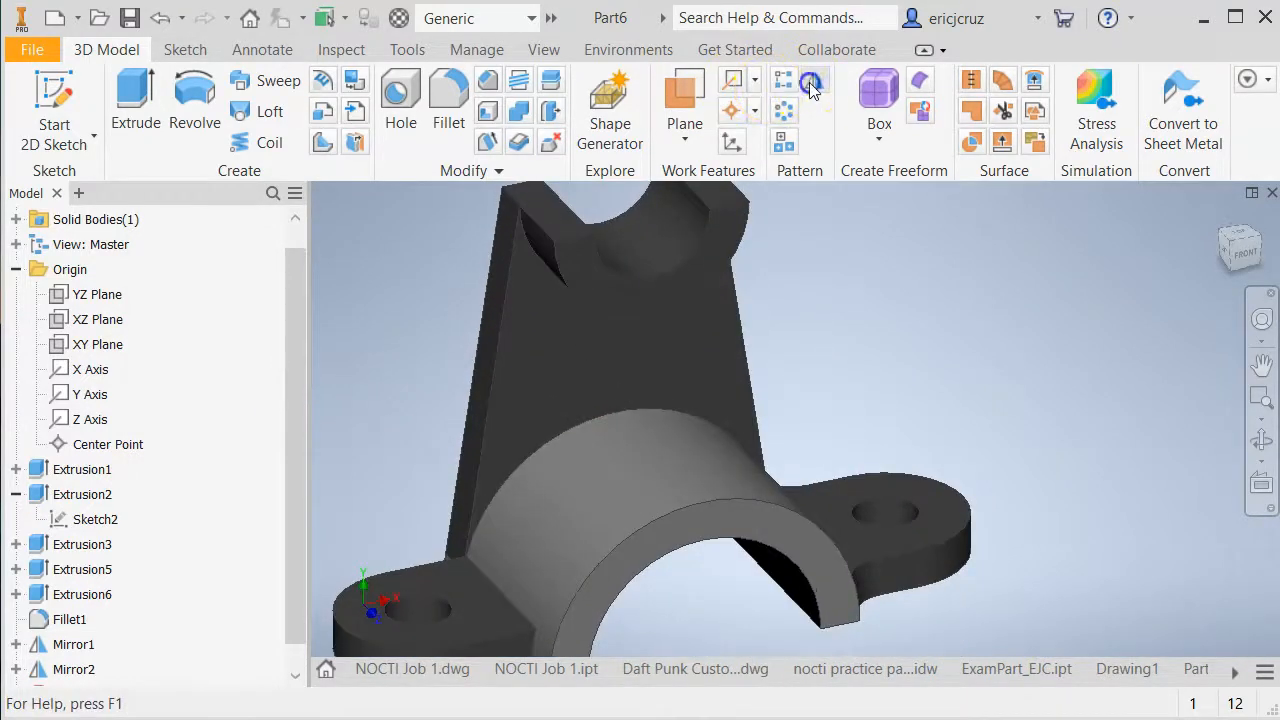
{"action": "left_click", "coordinate": [811, 86]}
{"action": "middle_click_drag", "start_coordinate": [964, 560], "coordinate": [838, 636], "text": "shift"}
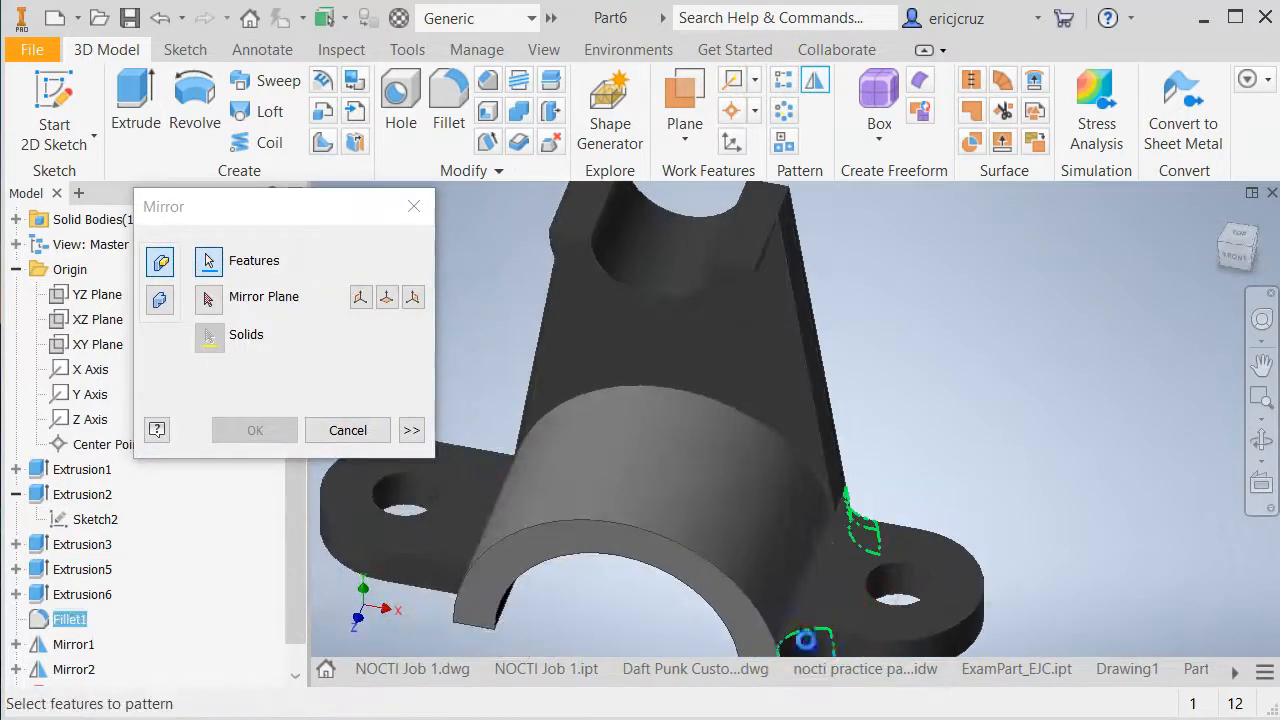
{"action": "left_click", "coordinate": [218, 300]}
{"action": "left_click", "coordinate": [88, 292]}
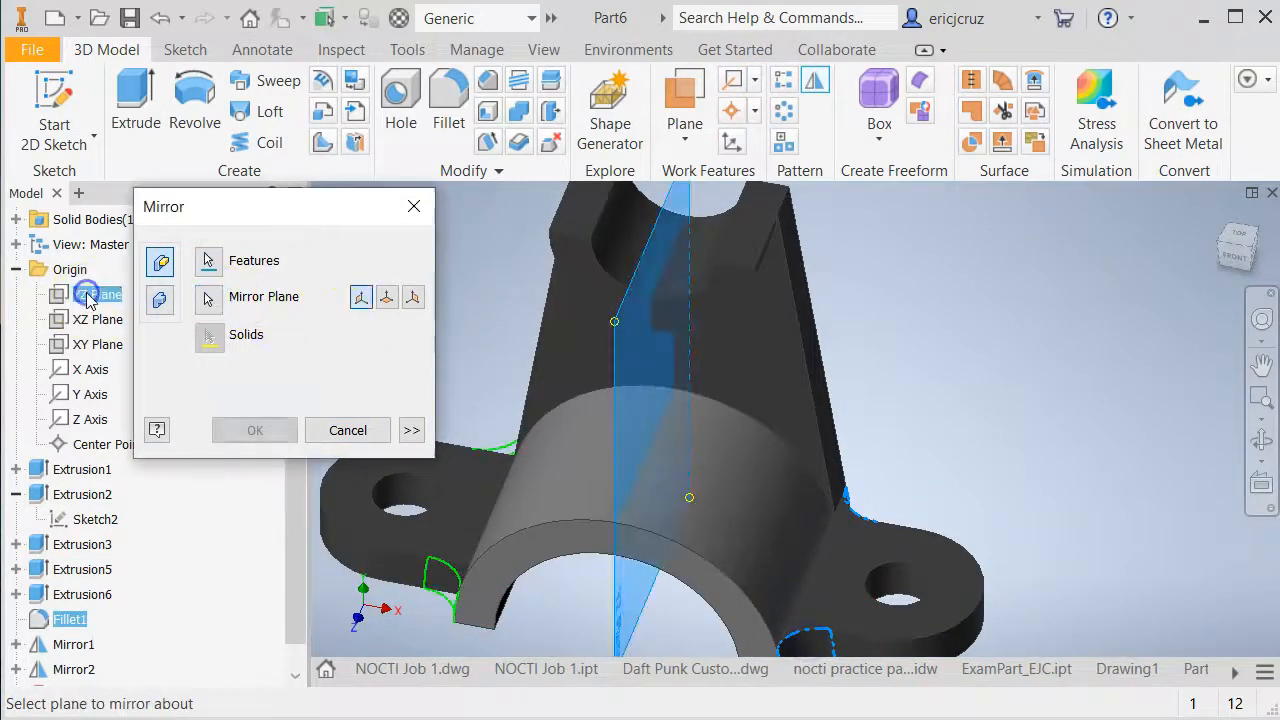
{"action": "left_click", "coordinate": [285, 432]}
Examine the bracket's mirrored ears, arch and upright from the front and the right side
{"action": "scroll", "coordinate": [511, 417], "scroll_direction": "up", "scroll_amount": 3}
{"action": "middle_click_drag", "start_coordinate": [514, 424], "coordinate": [566, 409], "text": "shift"}
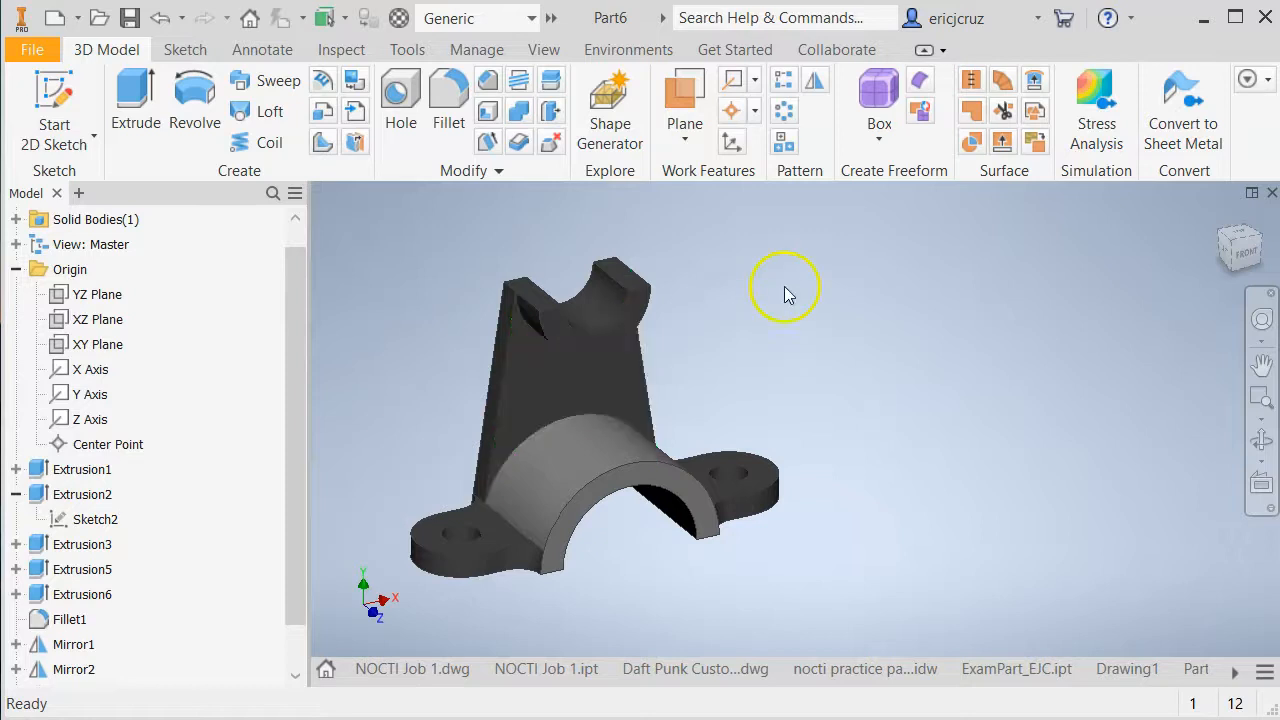
{"action": "scroll", "coordinate": [778, 384], "scroll_direction": "down", "scroll_amount": 3}
{"action": "middle_click_drag", "start_coordinate": [640, 319], "coordinate": [721, 291]}
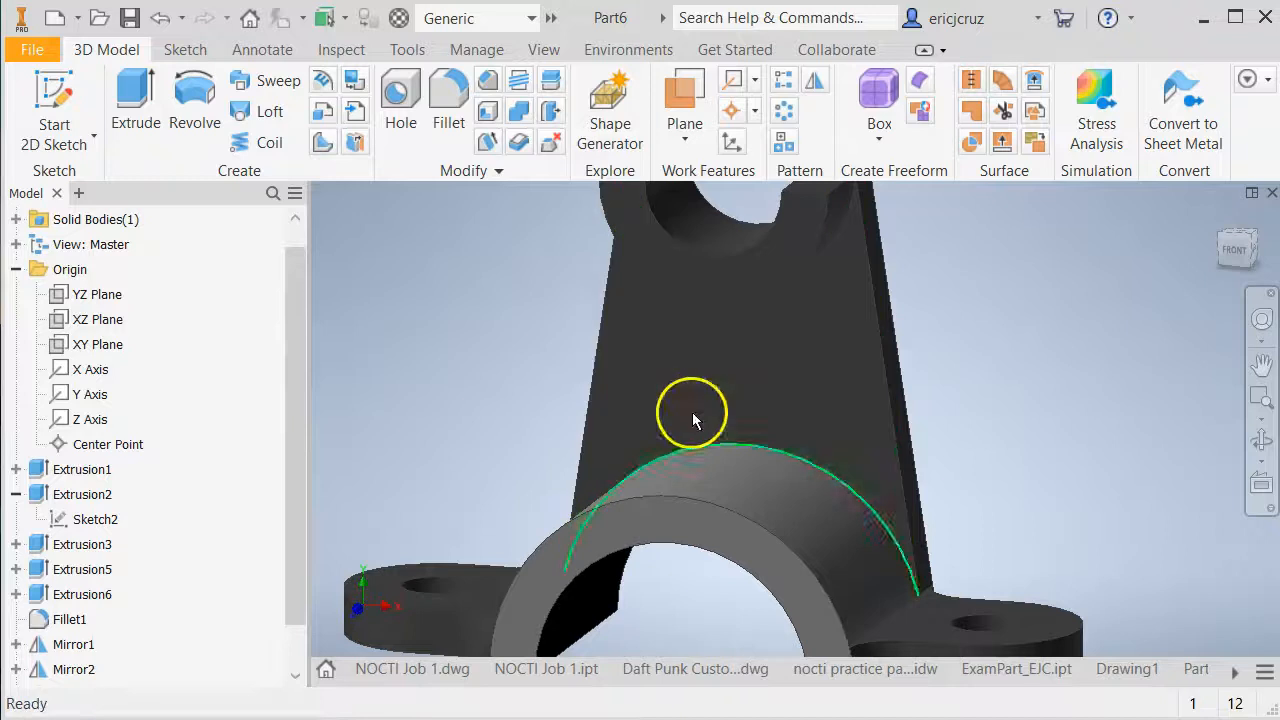
{"action": "middle_click_drag", "start_coordinate": [800, 371], "coordinate": [973, 300], "text": "shift"}
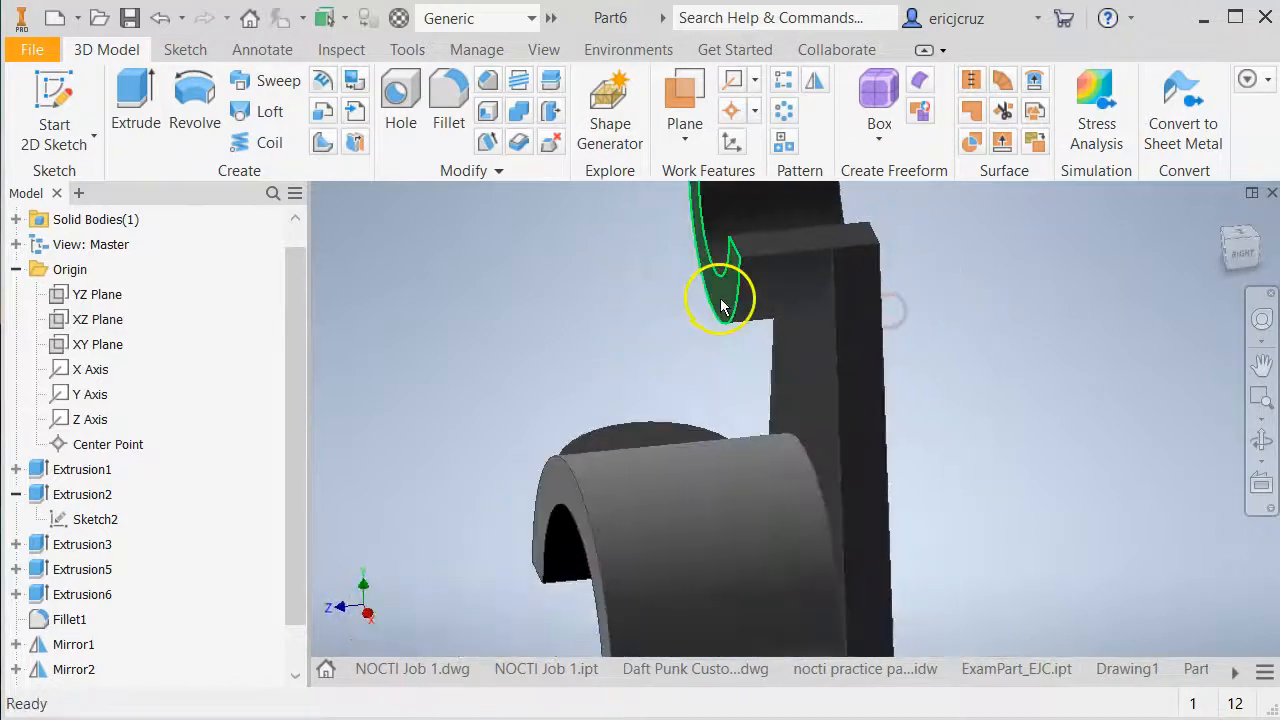
{"action": "scroll", "coordinate": [950, 445], "scroll_direction": "up", "scroll_amount": 5}
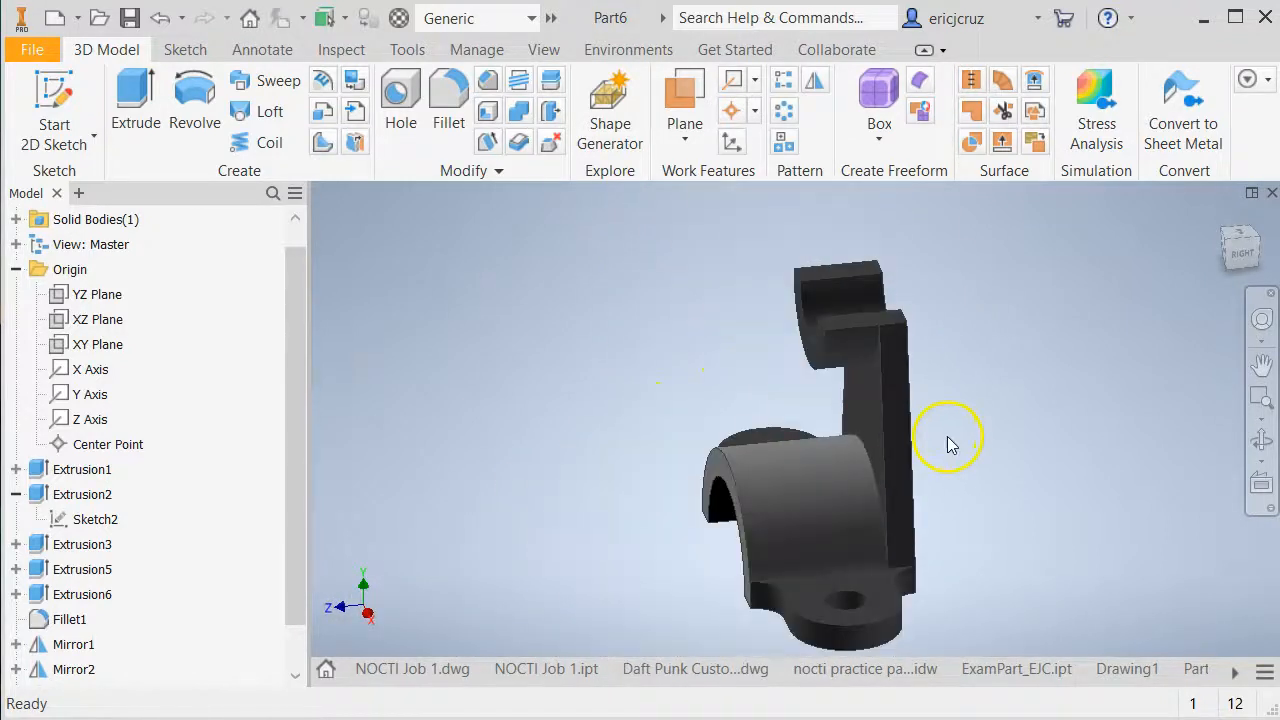
{"action": "middle_click_drag", "start_coordinate": [975, 490], "coordinate": [942, 485]}
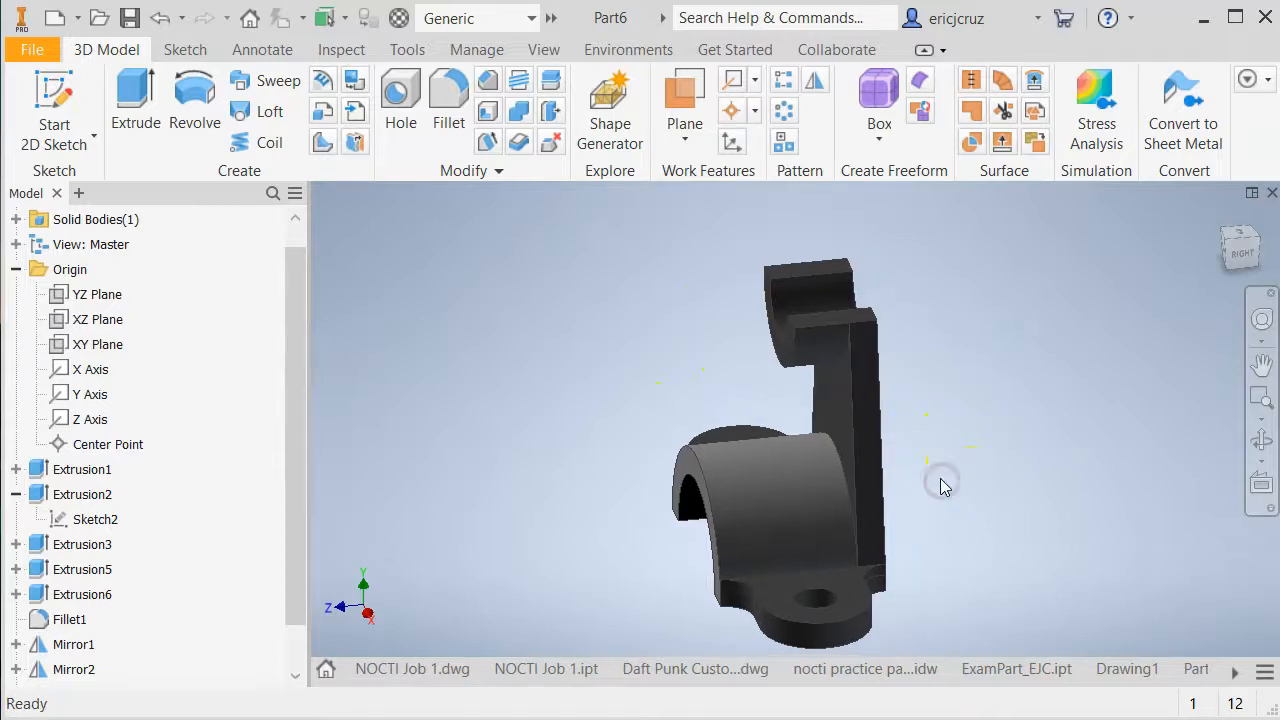
Start a sketch on the YZ plane with the bracket sliced at the sketch plane and viewed from the right side
{"action": "left_click", "coordinate": [88, 298]}
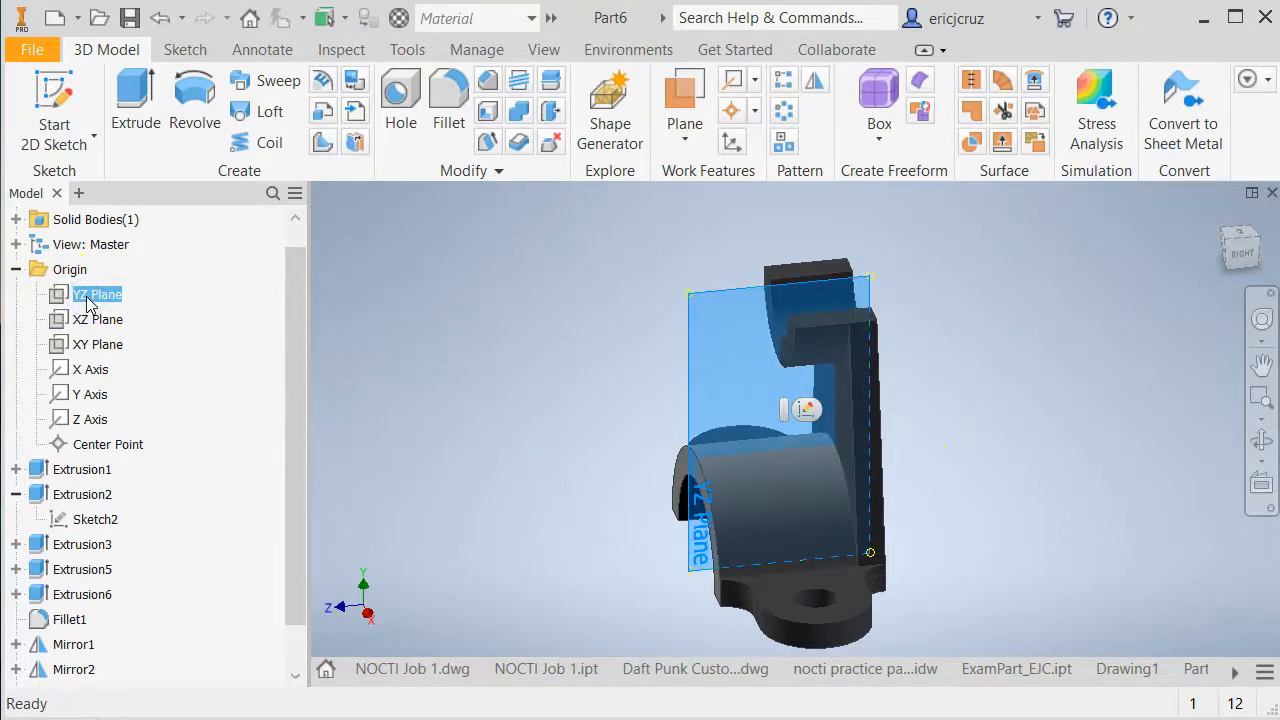
{"action": "right_click", "coordinate": [88, 298]}
{"action": "left_click", "coordinate": [130, 366]}
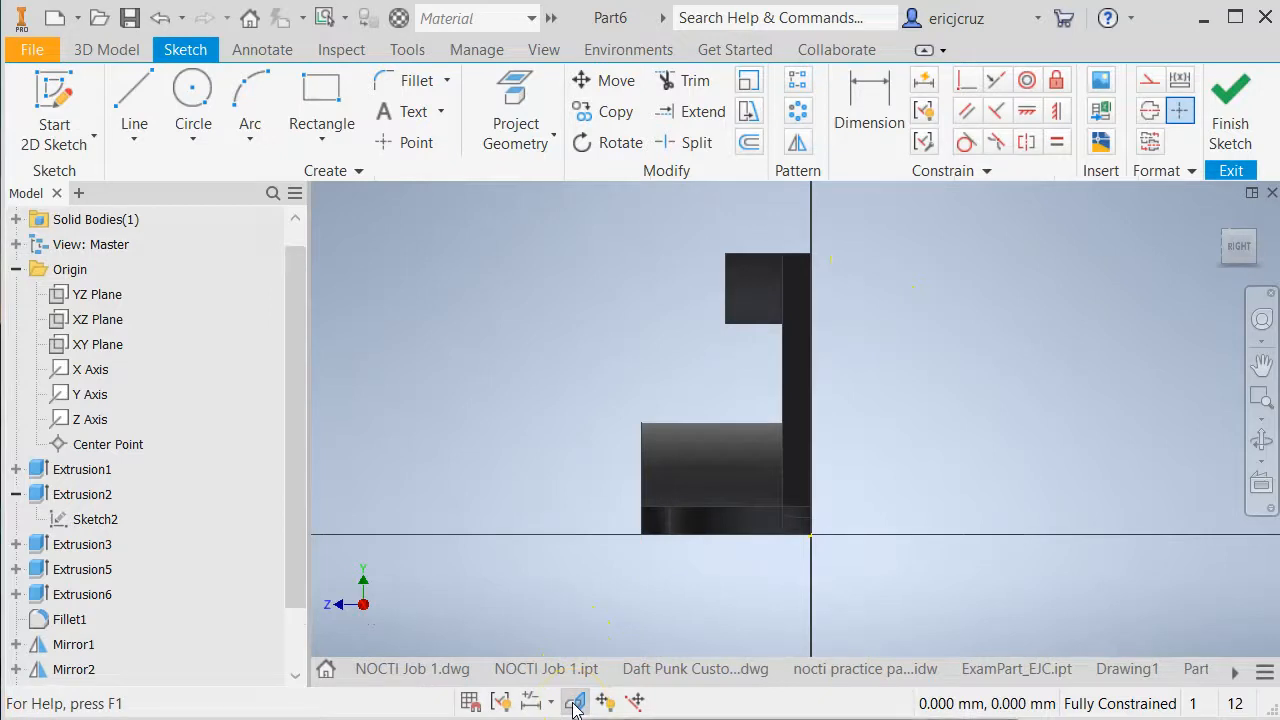
{"action": "left_click", "coordinate": [573, 703]}
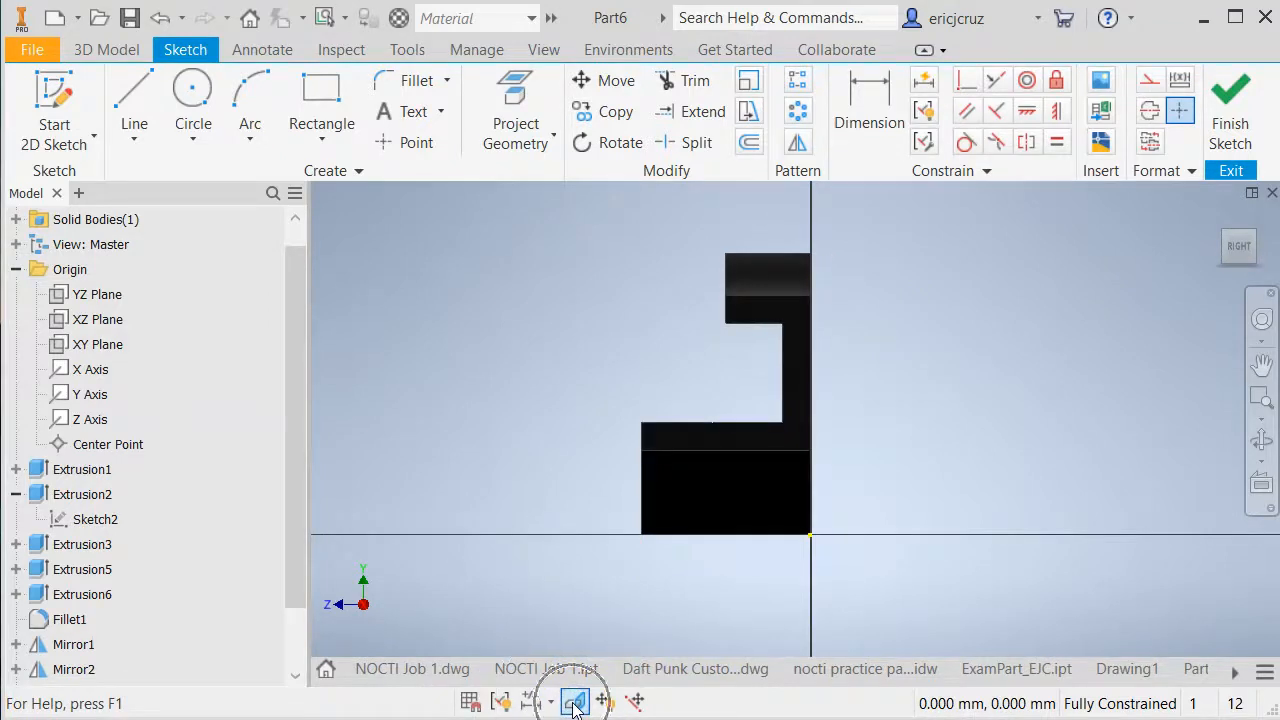
{"action": "scroll", "coordinate": [726, 306], "scroll_direction": "down", "scroll_amount": 3}
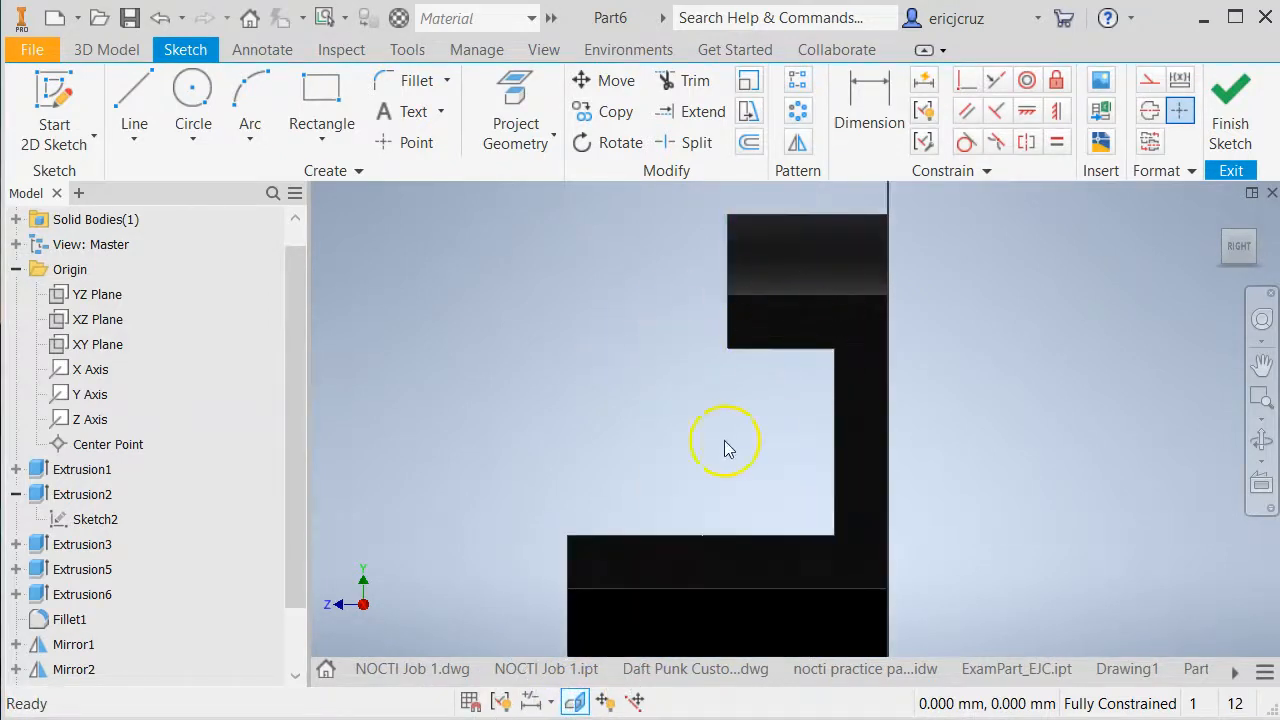
{"action": "middle_click_drag", "start_coordinate": [726, 449], "coordinate": [789, 457], "text": "shift"}
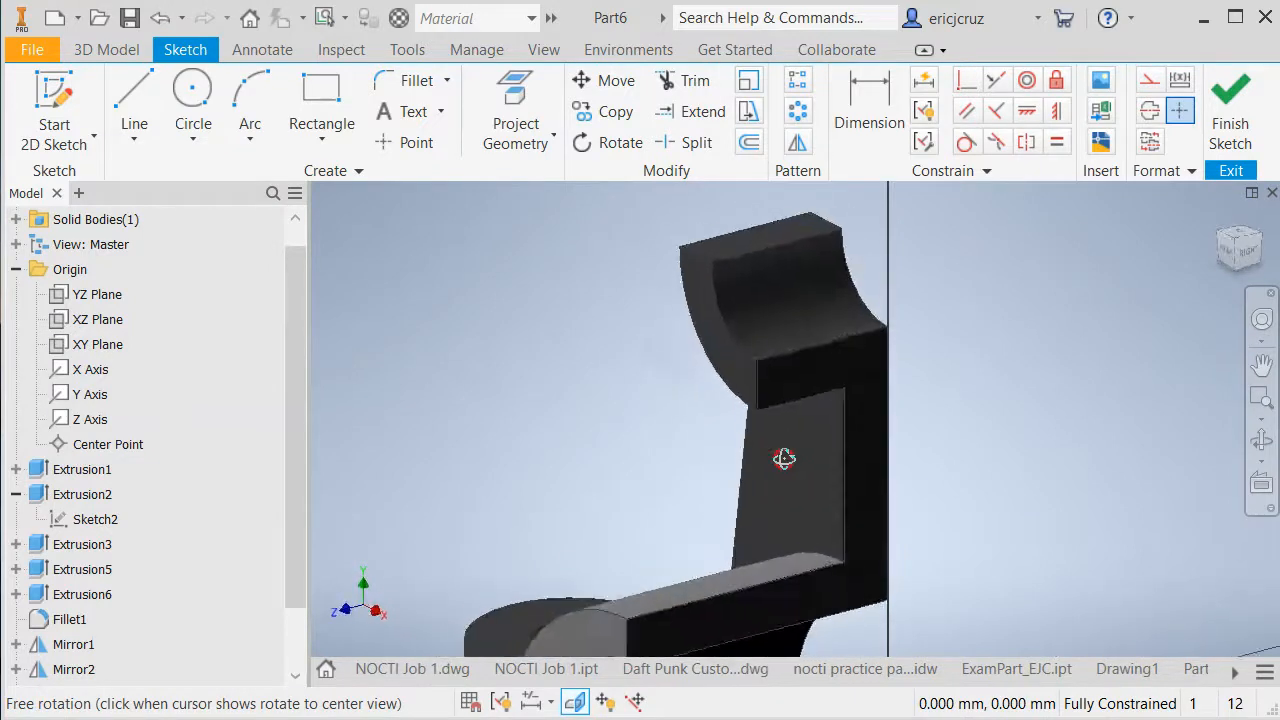
{"action": "left_click", "coordinate": [1256, 258]}
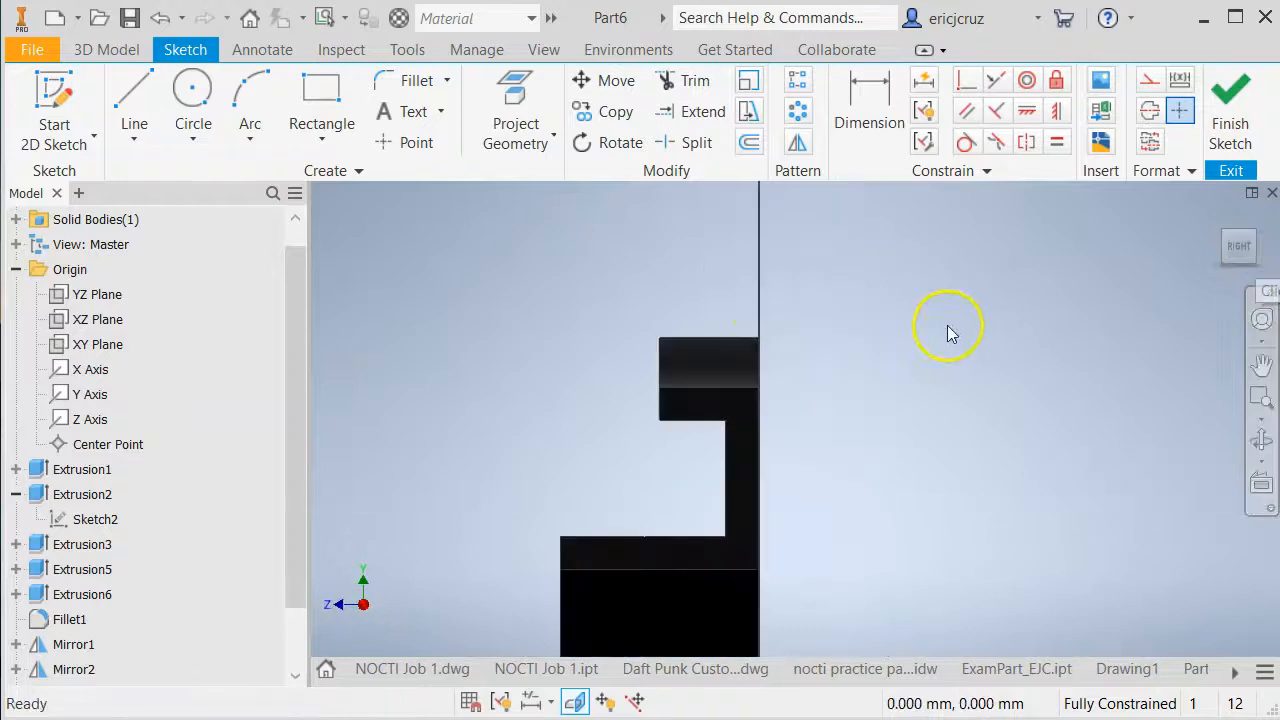
Project the edges of the upper saddle and the arch into the sketch as references for the rib
{"action": "left_click", "coordinate": [530, 134]}
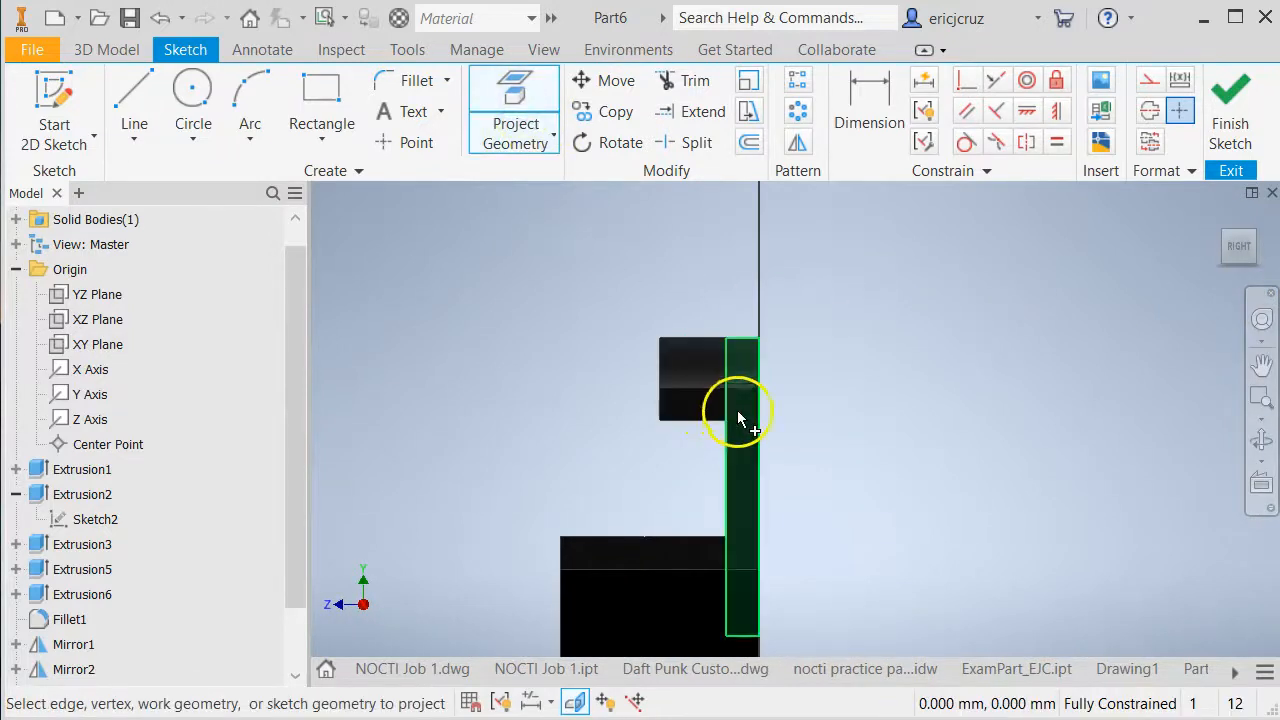
{"action": "left_click", "coordinate": [682, 415]}
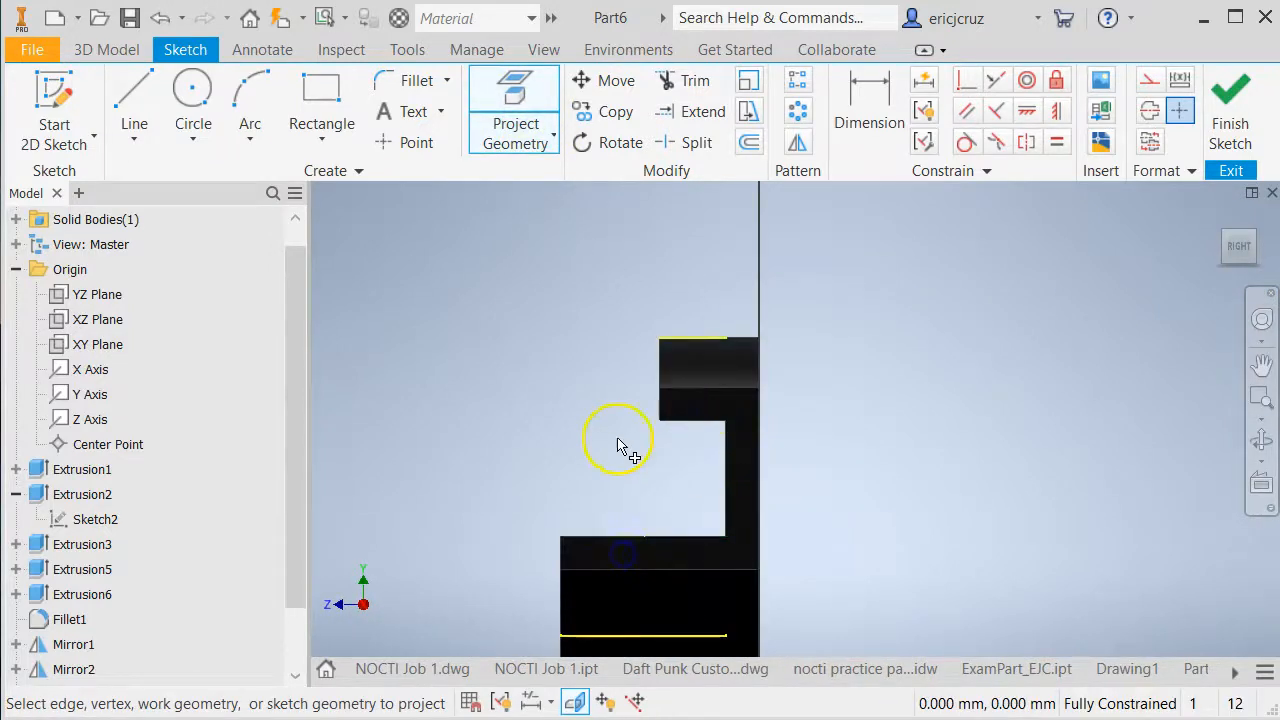
{"action": "scroll", "coordinate": [620, 443], "scroll_direction": "down", "scroll_amount": 4}
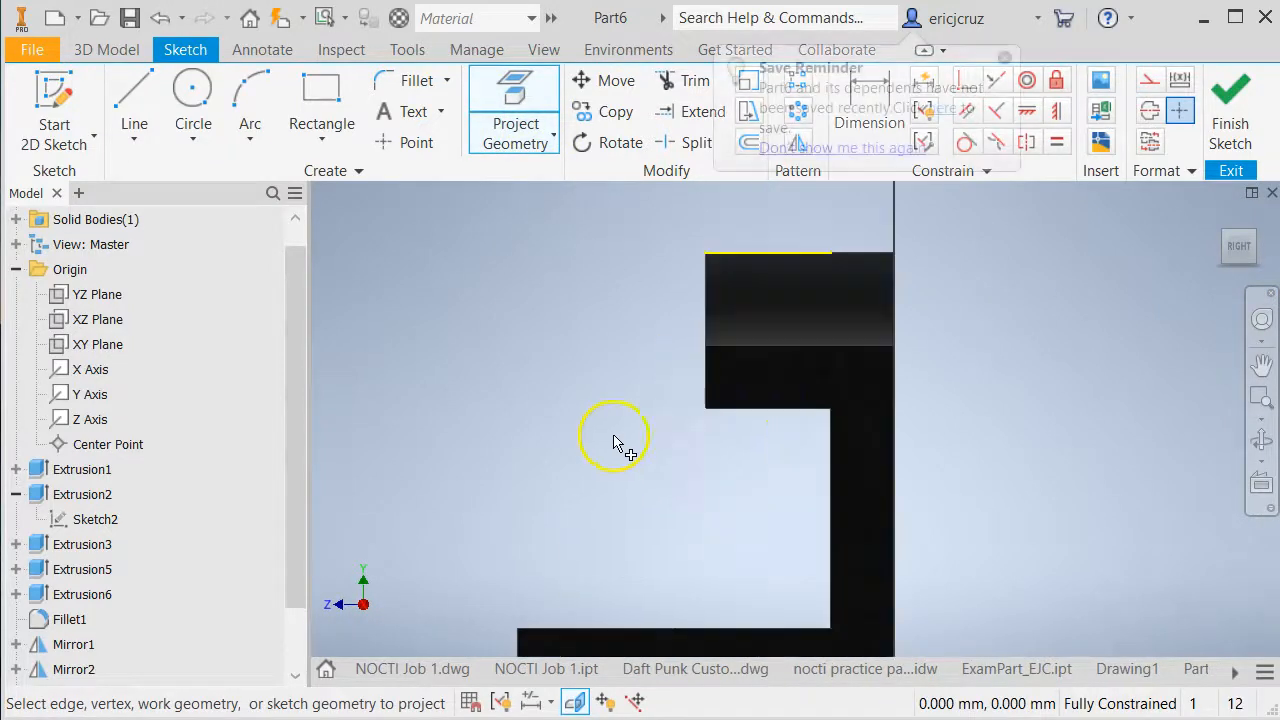
{"action": "left_click", "coordinate": [652, 630]}
{"action": "mouse_move", "coordinate": [652, 632]}
{"action": "middle_mouse_down"}
{"action": "mouse_move", "coordinate": [694, 423]}
{"action": "mouse_move", "coordinate": [714, 403]}
{"action": "mouse_move", "coordinate": [803, 423]}
{"action": "mouse_move", "coordinate": [790, 436]}
{"action": "middle_mouse_up"}
{"action": "left_click", "coordinate": [1251, 253]}
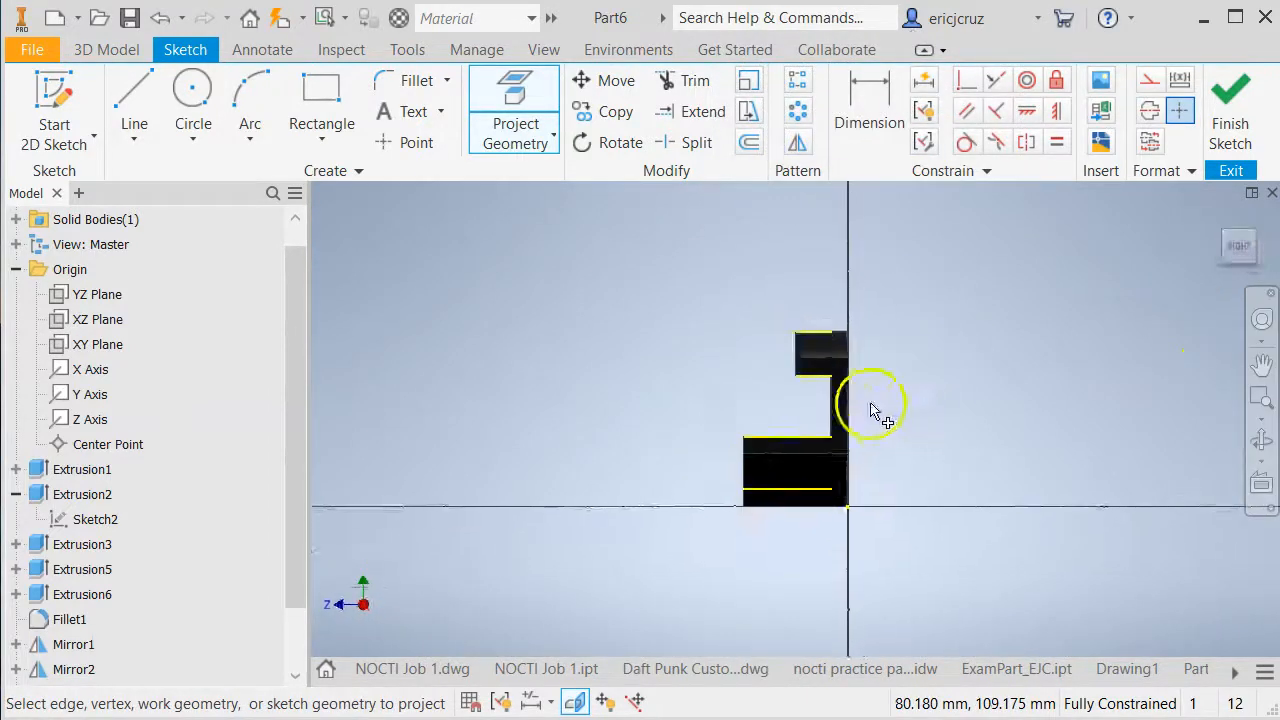
Draw a closed four-sided rib profile between saddle and arch, sloping between their outer corners and vertical along the upright, and finish the sketch
{"action": "left_click", "coordinate": [134, 105]}
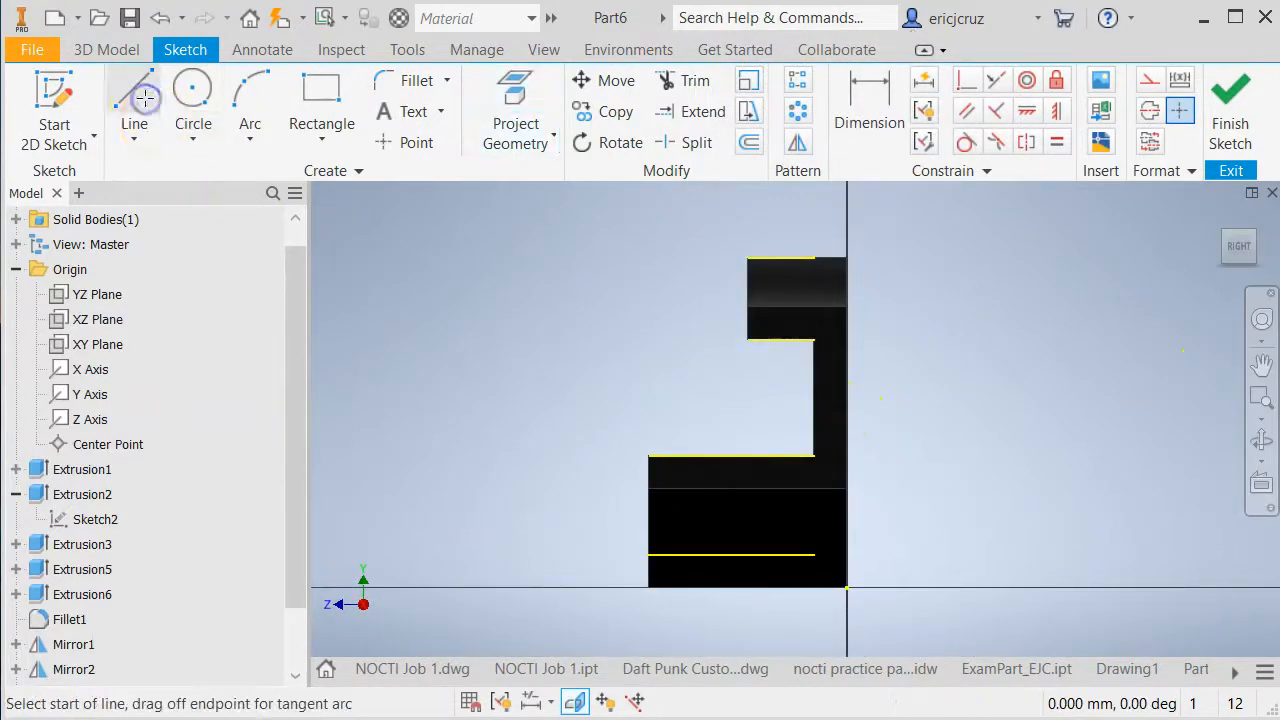
{"action": "scroll", "coordinate": [703, 380], "scroll_direction": "up", "scroll_amount": 3}
{"action": "left_click", "coordinate": [786, 300]}
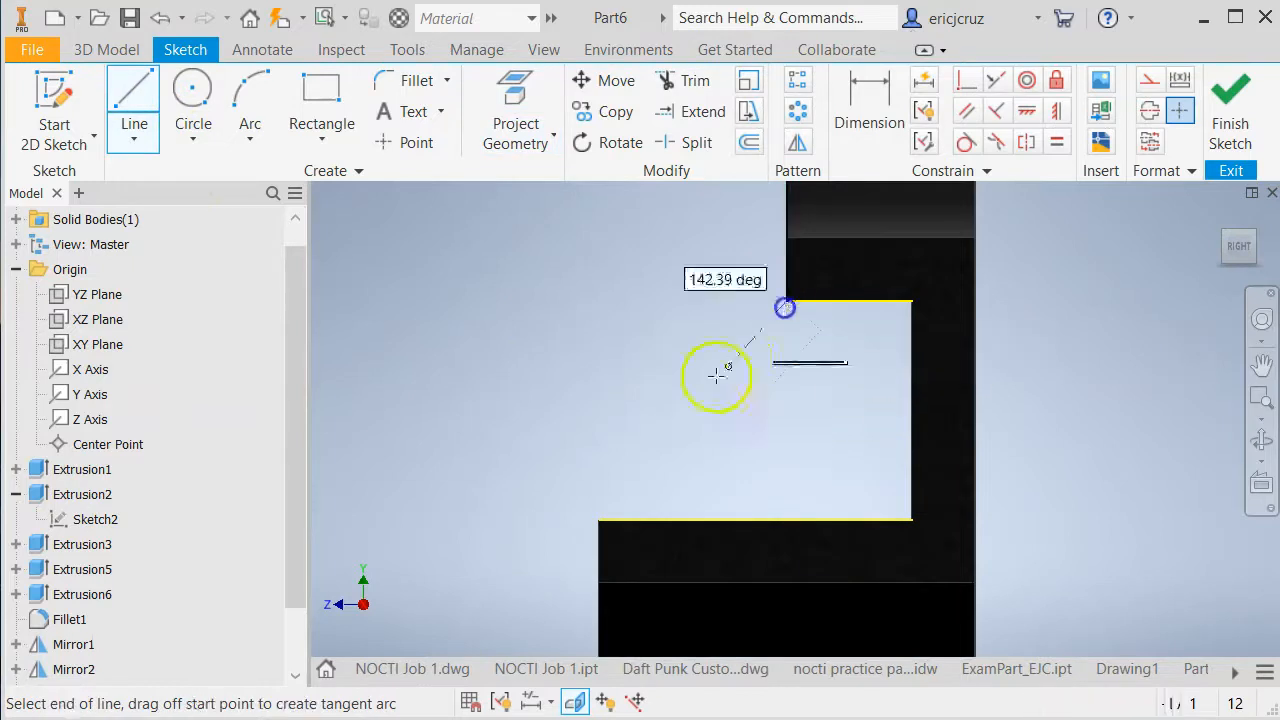
{"action": "left_click", "coordinate": [600, 518]}
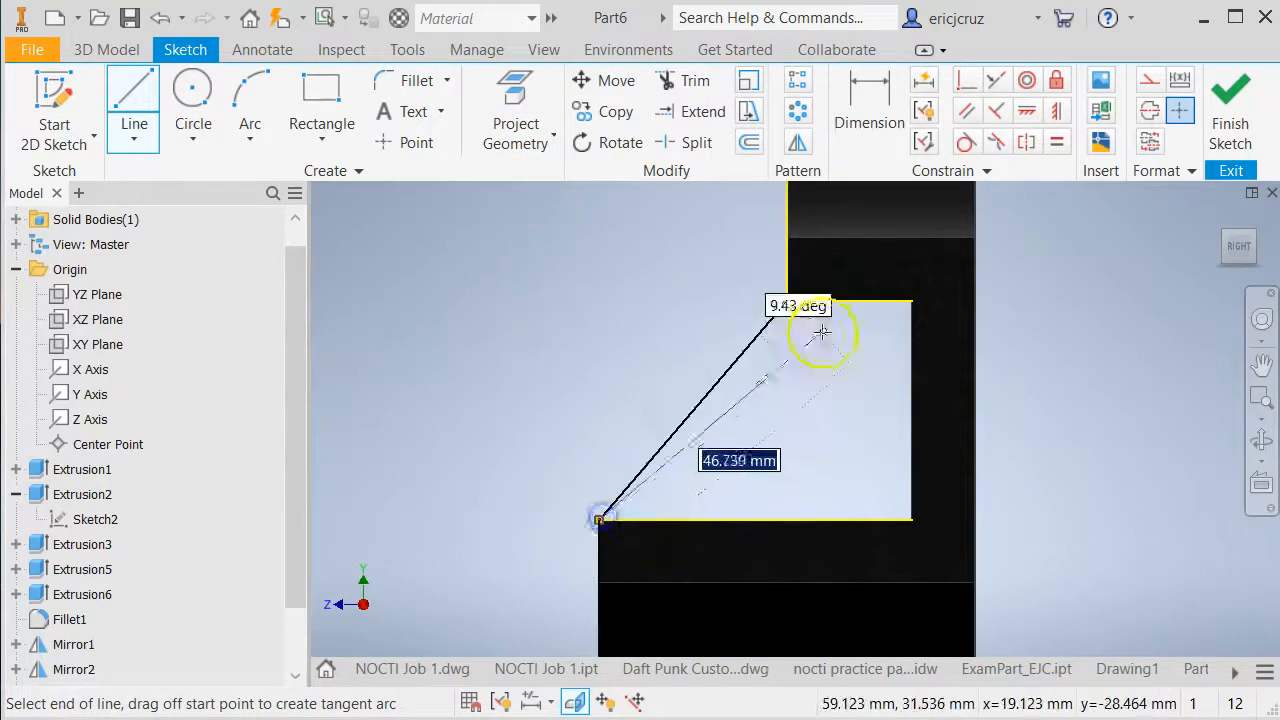
{"action": "double_click", "coordinate": [910, 518]}
{"action": "left_click", "coordinate": [786, 300]}
{"action": "left_click", "coordinate": [910, 301]}
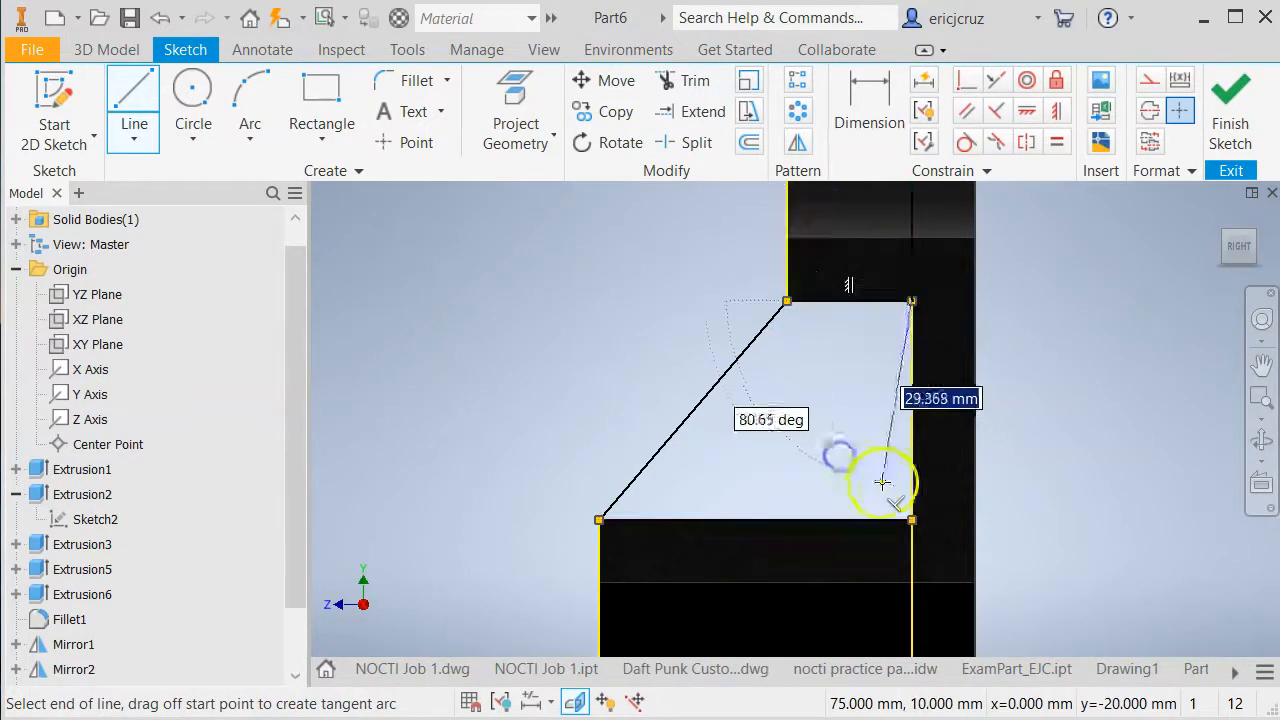
{"action": "left_click", "coordinate": [910, 518]}
{"action": "mouse_move", "coordinate": [934, 429]}
{"action": "middle_mouse_down", "text": "shift"}
{"action": "mouse_move", "coordinate": [1023, 449]}
{"action": "mouse_move", "coordinate": [1152, 437]}
{"action": "mouse_move", "coordinate": [906, 449]}
{"action": "mouse_move", "coordinate": [929, 454]}
{"action": "middle_mouse_up", "text": "shift"}
{"action": "left_click", "coordinate": [1231, 262]}
{"action": "left_click", "coordinate": [1230, 125]}
Extrude the rib profile symmetrically by 10 mm, joined to the bracket
{"action": "scroll", "coordinate": [914, 423], "scroll_direction": "down", "scroll_amount": 4}
{"action": "mouse_move", "coordinate": [403, 409]}
{"action": "middle_mouse_down"}
{"action": "mouse_move", "coordinate": [571, 437]}
{"action": "mouse_move", "coordinate": [757, 423]}
{"action": "mouse_move", "coordinate": [635, 425]}
{"action": "middle_mouse_up"}
{"action": "left_click", "coordinate": [136, 112]}
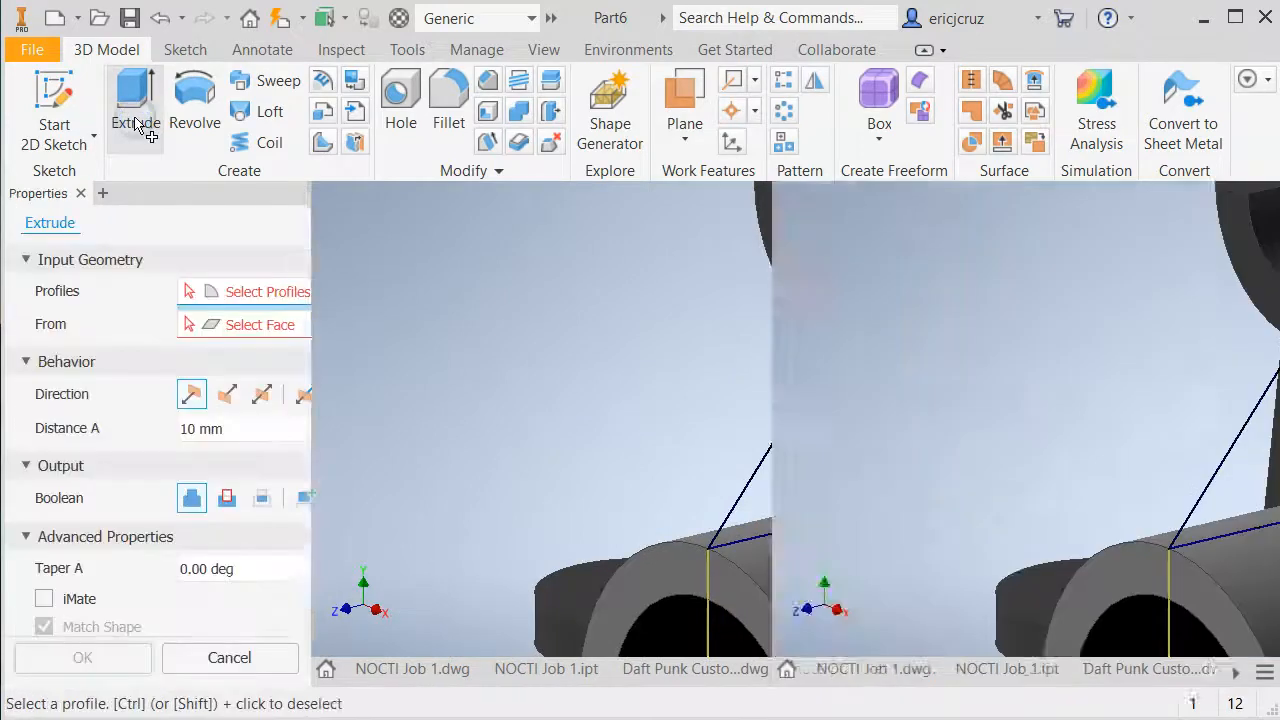
{"action": "left_click", "coordinate": [261, 394]}
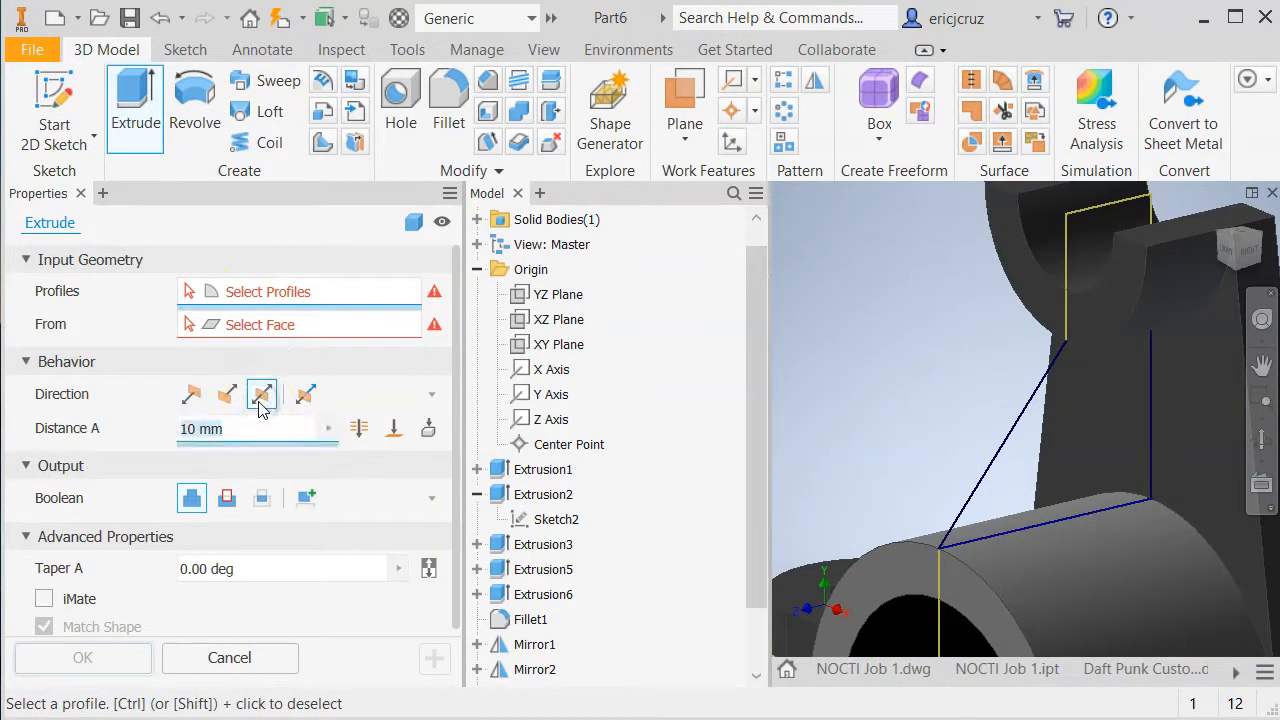
{"action": "left_click", "coordinate": [1090, 505]}
{"action": "middle_click_drag", "start_coordinate": [866, 450], "coordinate": [963, 477], "text": "shift"}
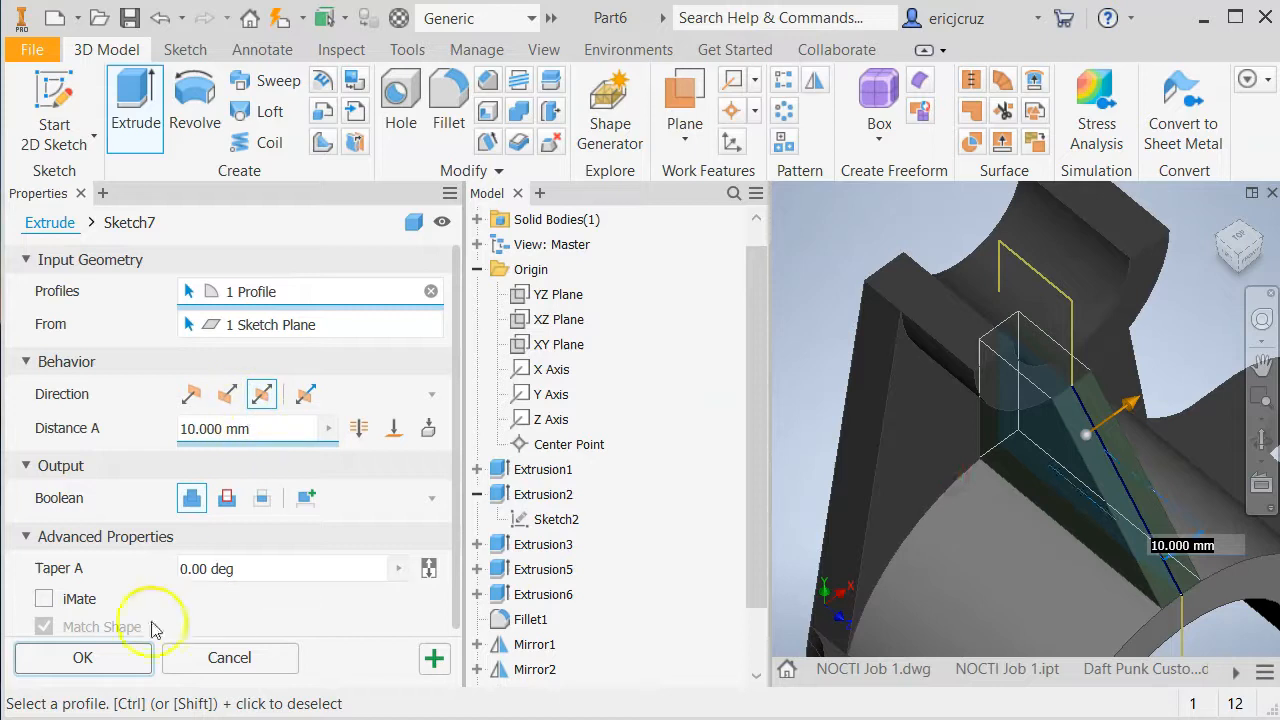
{"action": "left_click", "coordinate": [119, 659]}
{"action": "scroll", "coordinate": [914, 437], "scroll_direction": "up", "scroll_amount": 4}
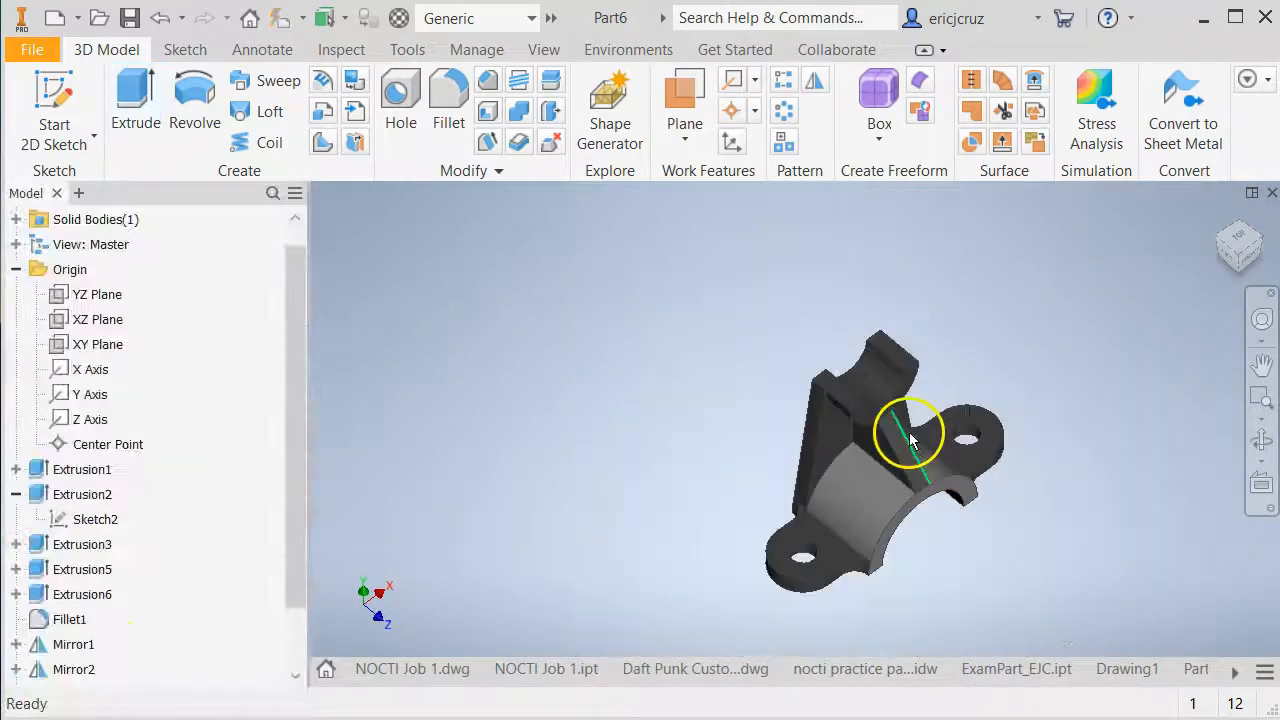
{"action": "scroll", "coordinate": [914, 437], "scroll_direction": "down", "scroll_amount": 3}
{"action": "middle_click_drag", "start_coordinate": [945, 490], "coordinate": [808, 457], "text": "shift"}
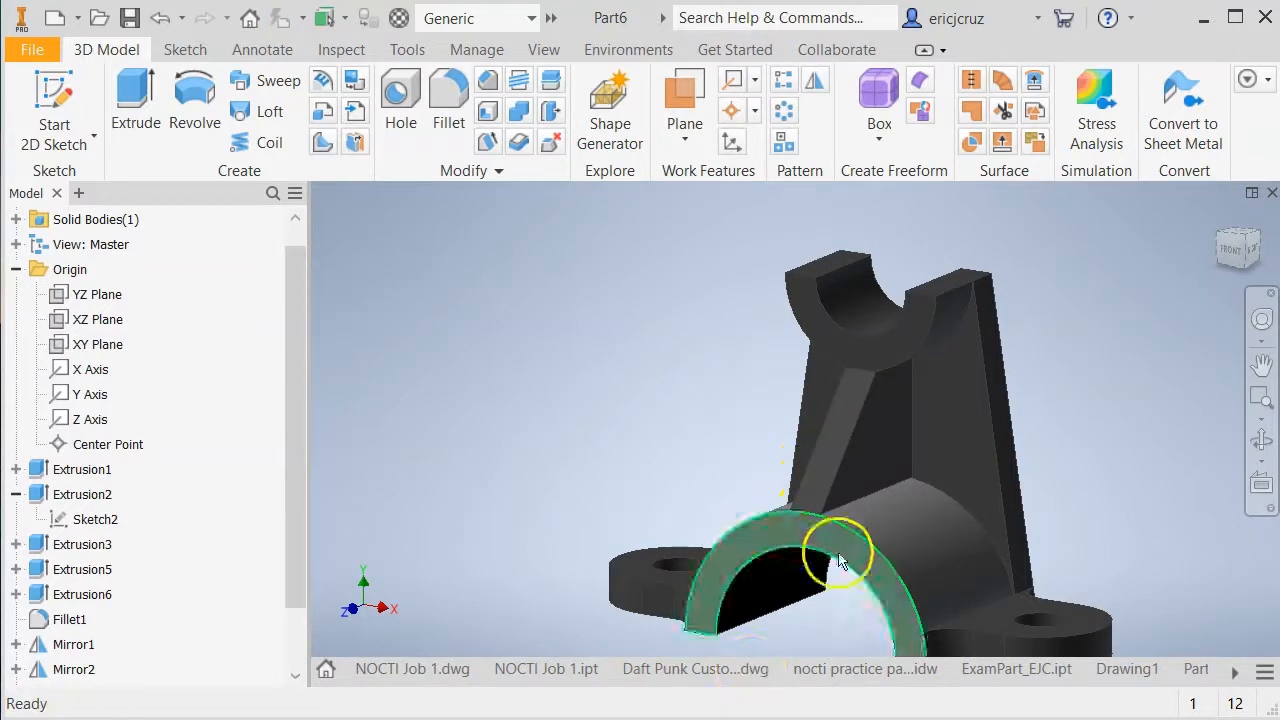
Switch to the CAD CAM EX 4.idw drawing among the open documents
{"action": "left_click", "coordinate": [1232, 673]}
{"action": "left_click", "coordinate": [1233, 673]}
{"action": "left_click", "coordinate": [1233, 673]}
{"action": "left_click", "coordinate": [1234, 673]}
{"action": "left_click", "coordinate": [1234, 673]}
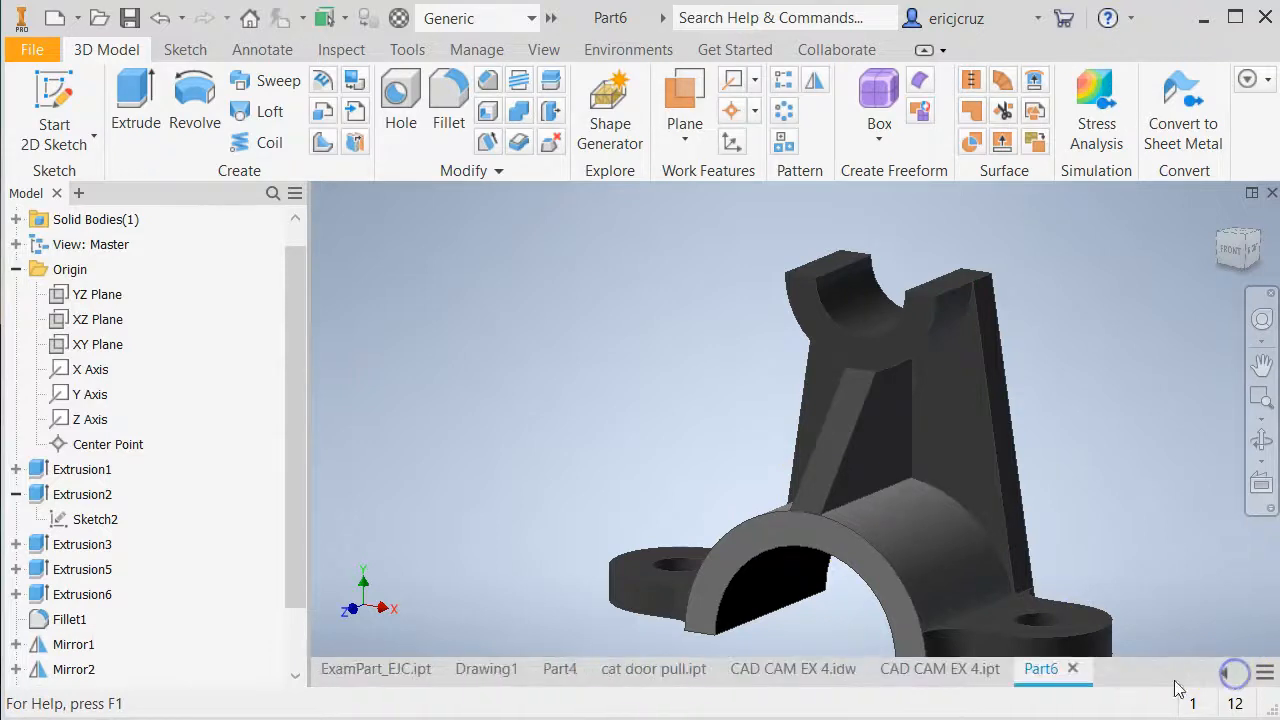
{"action": "left_click", "coordinate": [806, 675]}
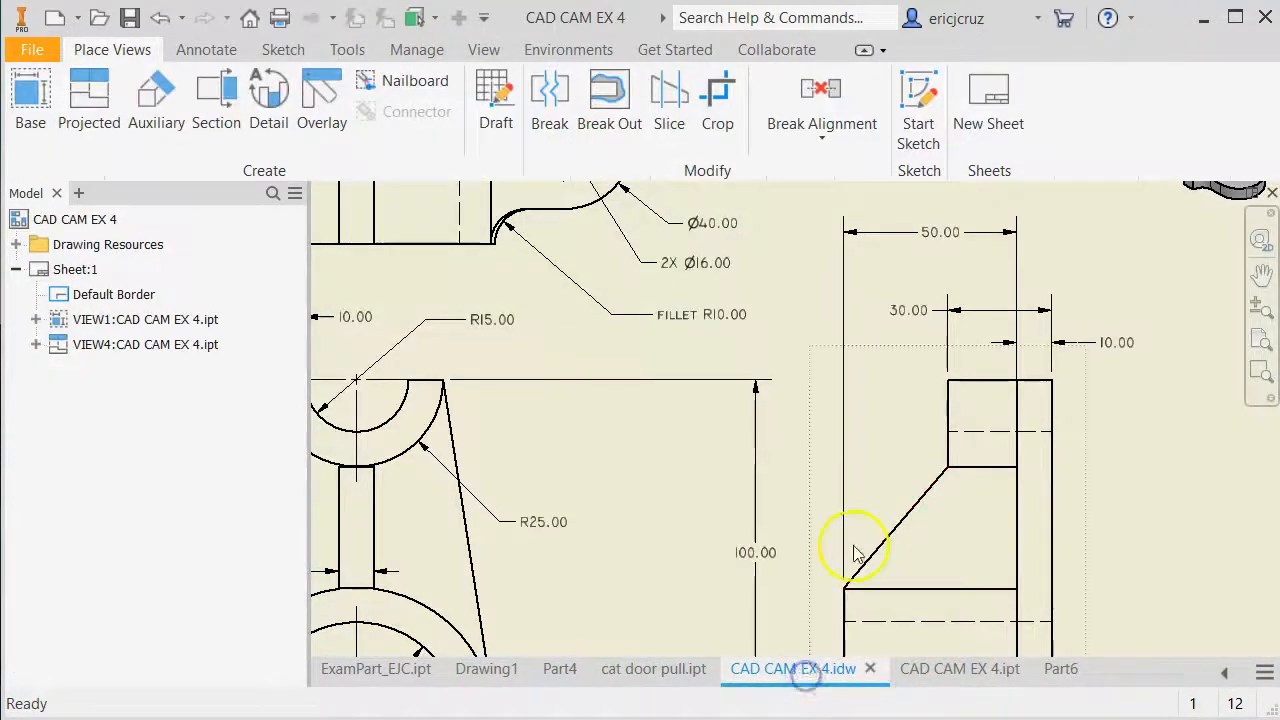
Examine the drawing's top, front and side views and their dimensions against the modelled bracket
{"action": "scroll", "coordinate": [851, 543], "scroll_direction": "down", "scroll_amount": 2}
{"action": "middle_click_drag", "start_coordinate": [851, 543], "coordinate": [891, 476]}
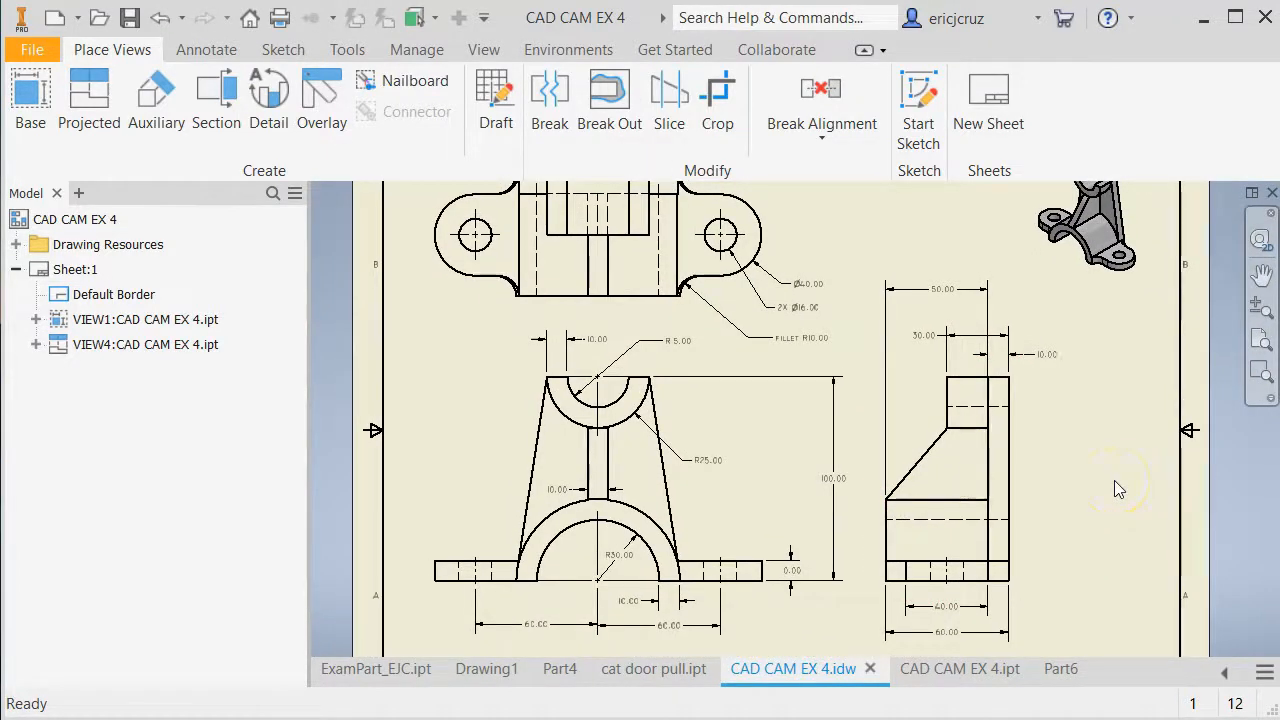
{"action": "left_click", "coordinate": [731, 556]}
{"action": "scroll", "coordinate": [740, 500], "scroll_direction": "down", "scroll_amount": 4}
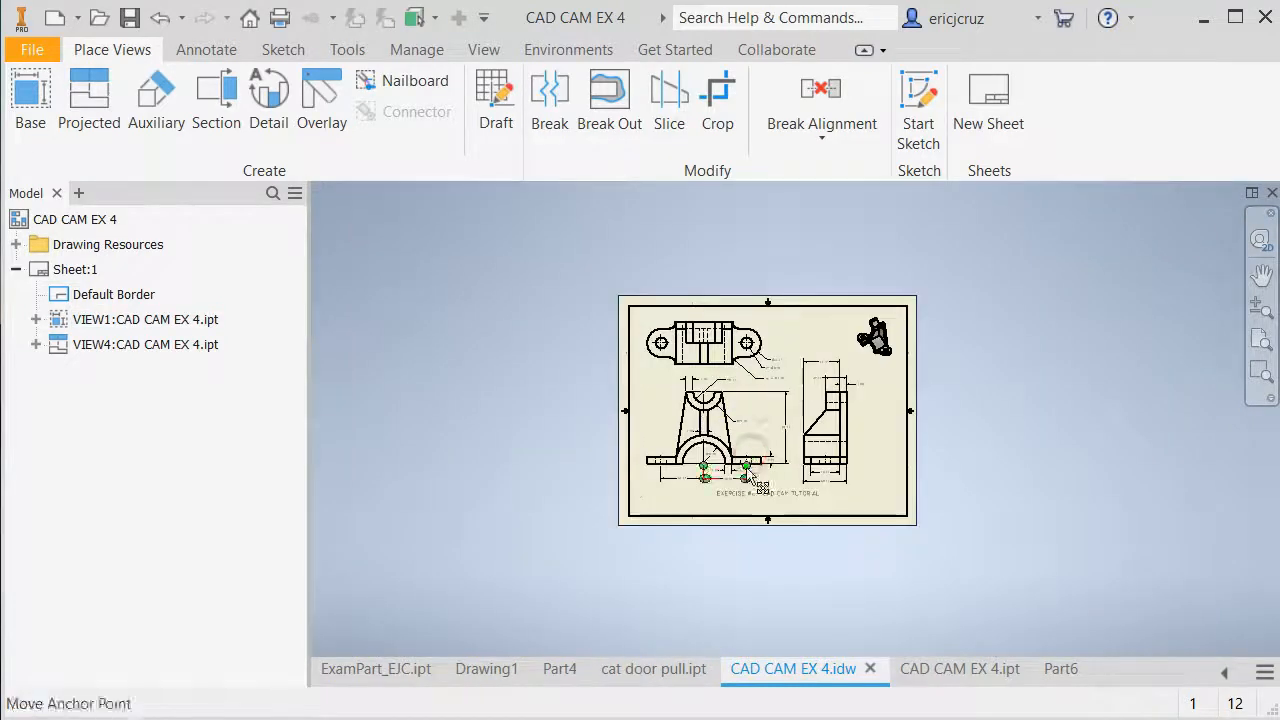
{"action": "scroll", "coordinate": [731, 493], "scroll_direction": "up", "scroll_amount": 8}
{"action": "middle_click_drag", "start_coordinate": [749, 512], "coordinate": [983, 651]}
{"action": "middle_click_drag", "start_coordinate": [1063, 402], "coordinate": [1063, 552]}
{"action": "middle_click_drag", "start_coordinate": [1063, 322], "coordinate": [1069, 602]}
{"action": "mouse_move", "coordinate": [973, 364]}
{"action": "middle_mouse_down"}
{"action": "mouse_move", "coordinate": [937, 588]}
{"action": "mouse_move", "coordinate": [820, 267]}
{"action": "middle_mouse_up"}
{"action": "middle_click_drag", "start_coordinate": [961, 470], "coordinate": [703, 280]}
{"action": "mouse_move", "coordinate": [1182, 440]}
{"action": "middle_mouse_down"}
{"action": "mouse_move", "coordinate": [929, 384]}
{"action": "mouse_move", "coordinate": [886, 359]}
{"action": "middle_mouse_up"}
{"action": "middle_click_drag", "start_coordinate": [966, 417], "coordinate": [983, 263]}
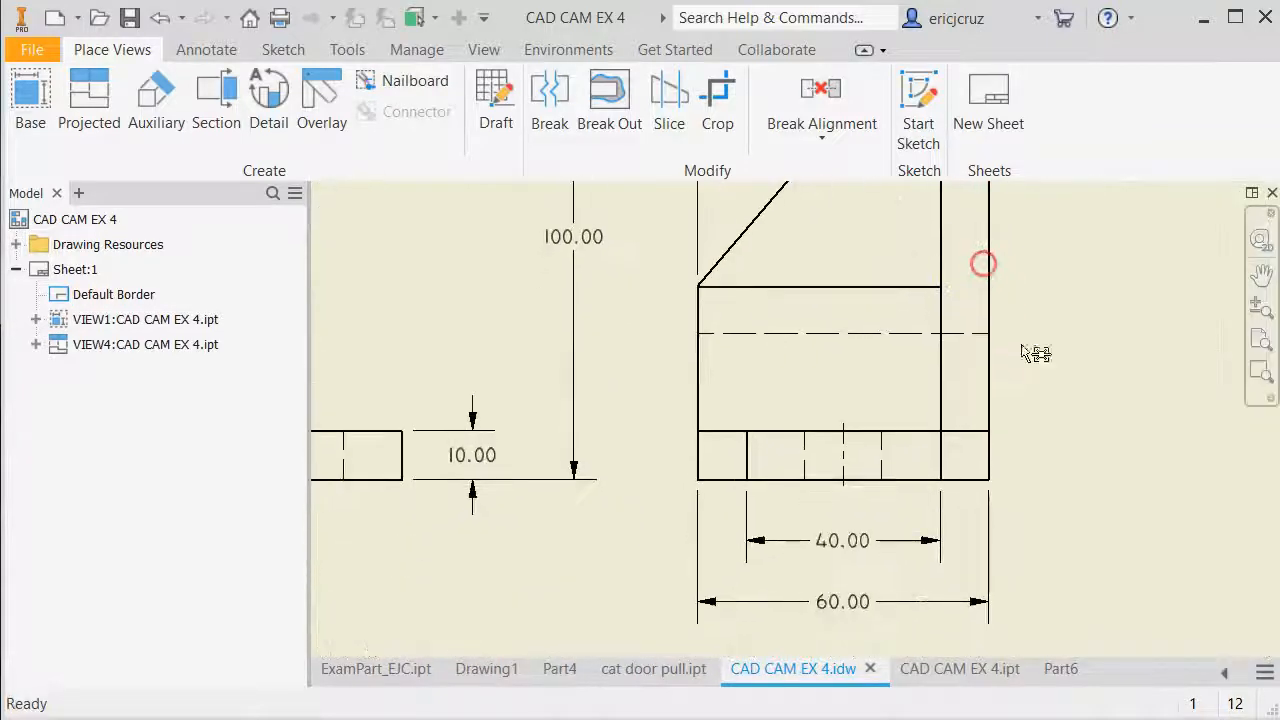
{"action": "scroll", "coordinate": [1077, 366], "scroll_direction": "up", "scroll_amount": 2}
{"action": "mouse_move", "coordinate": [1077, 366]}
{"action": "middle_mouse_down"}
{"action": "mouse_move", "coordinate": [1191, 477]}
{"action": "mouse_move", "coordinate": [1191, 509]}
{"action": "mouse_move", "coordinate": [1089, 534]}
{"action": "mouse_move", "coordinate": [1072, 508]}
{"action": "middle_mouse_up"}
{"action": "scroll", "coordinate": [1188, 503], "scroll_direction": "up", "scroll_amount": 1}
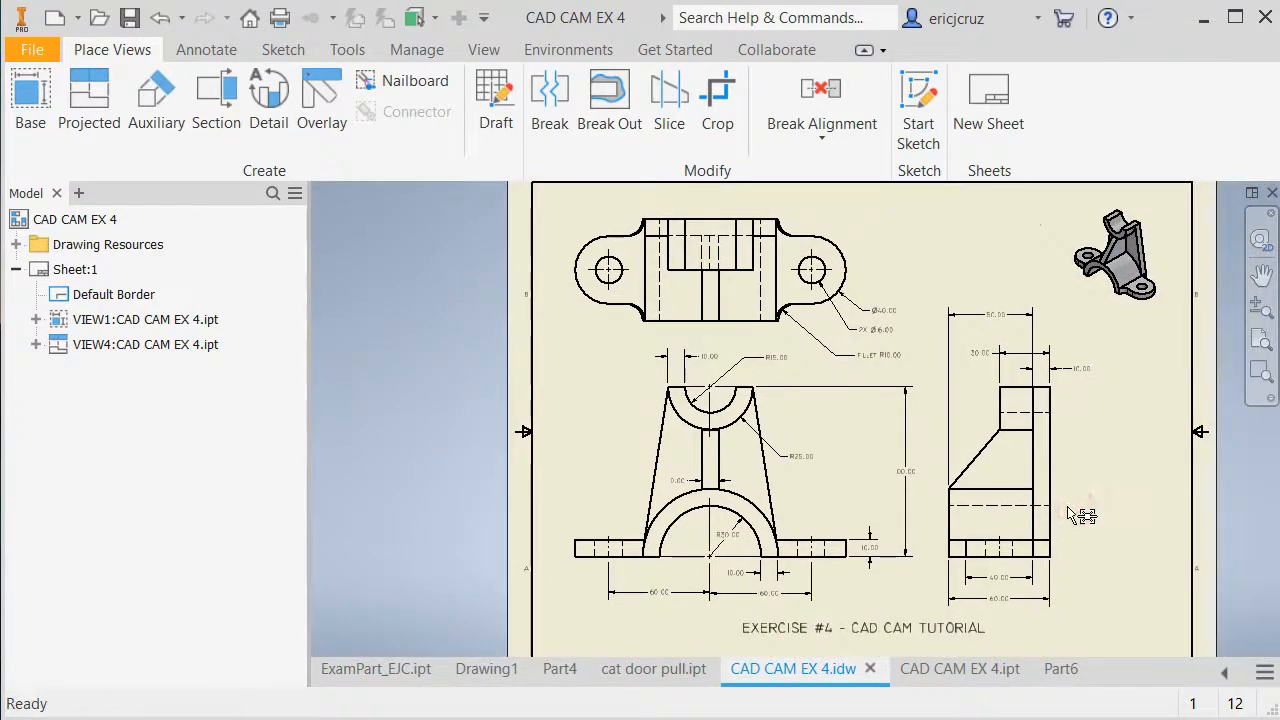